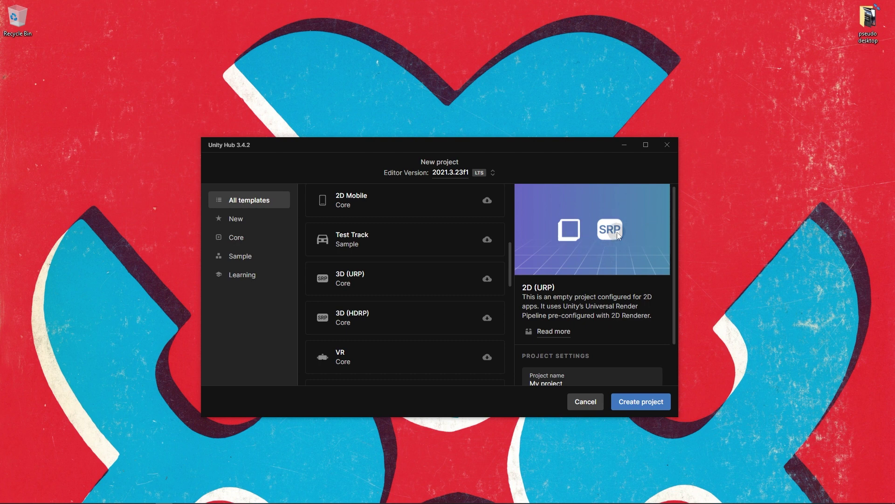
Browse the project templates, previewing the 2D, 3D and 2D (URP) options.
mouse_move(510, 264)
mouse_down()
mouse_move(510, 368)
mouse_move(522, 205)
mouse_move(515, 271)
mouse_up()
scroll(386, 290, up, 4)
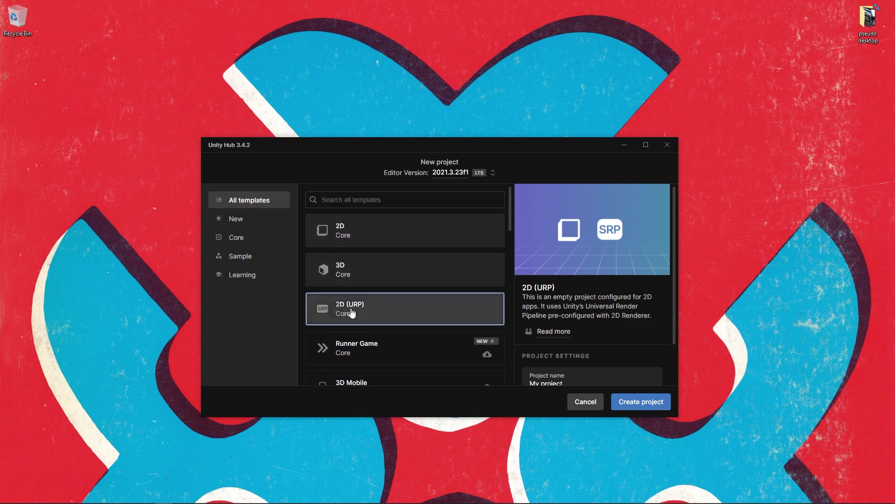
scroll(403, 315, down, 2)
scroll(405, 314, down, 3)
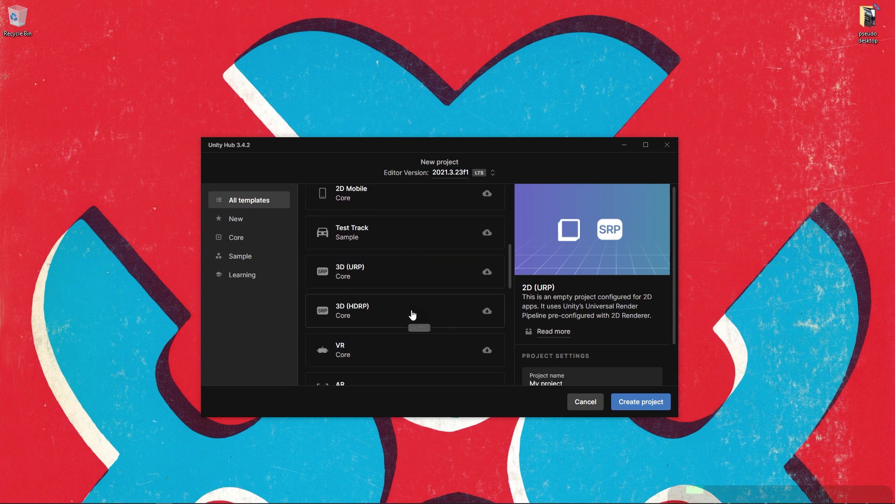
scroll(398, 302, down, 4)
scroll(406, 303, up, 2)
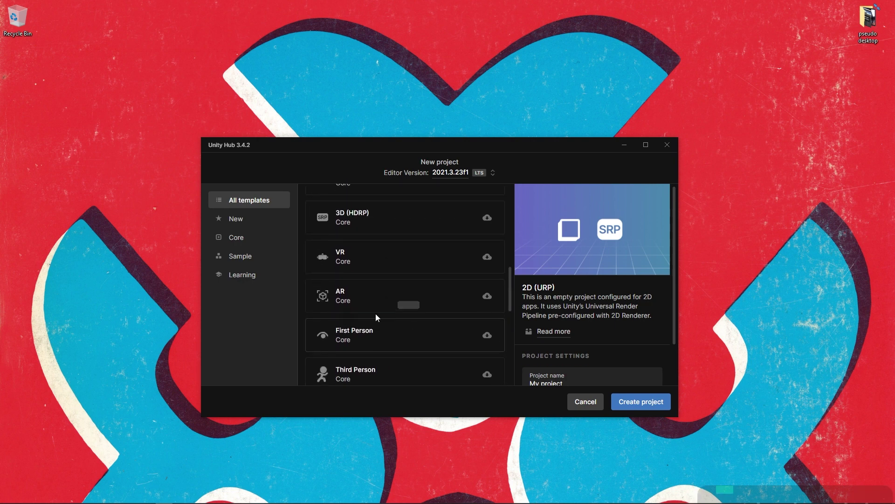
scroll(517, 316, down, 4)
scroll(416, 322, down, 2)
drag(510, 357, 523, 214)
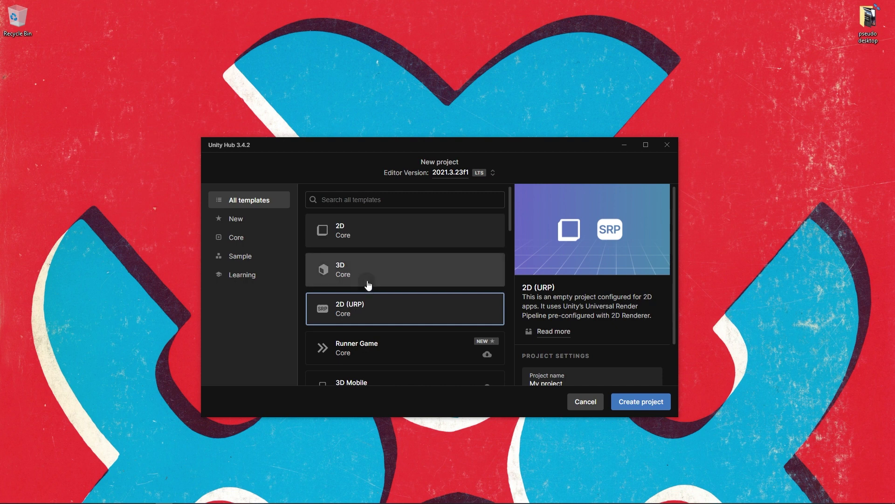
click(388, 230)
click(394, 258)
click(392, 306)
drag(509, 233, 508, 320)
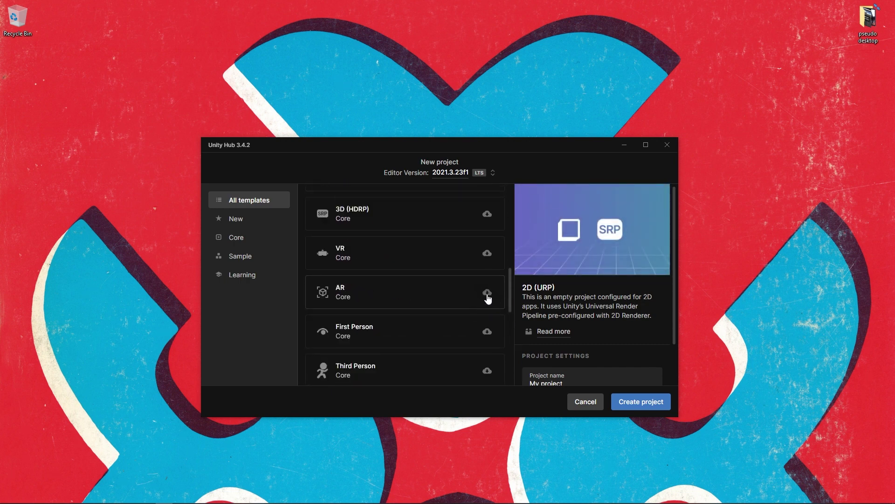
scroll(473, 327, up, 3)
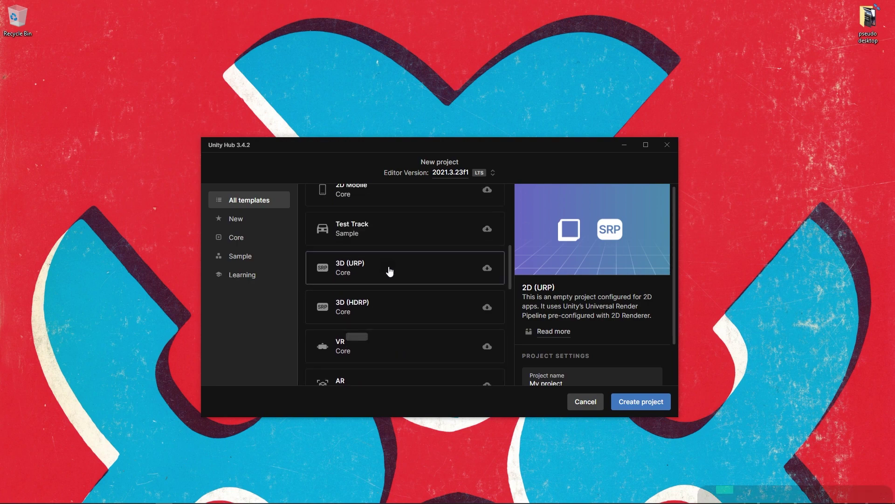
Choose the 3D (URP) template, download it and make the Hub window taller.
click(388, 269)
click(606, 363)
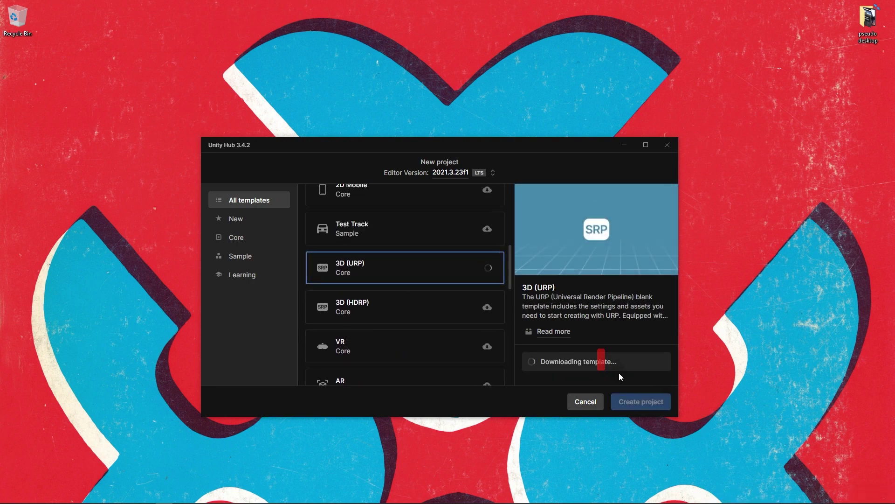
drag(576, 138, 576, 83)
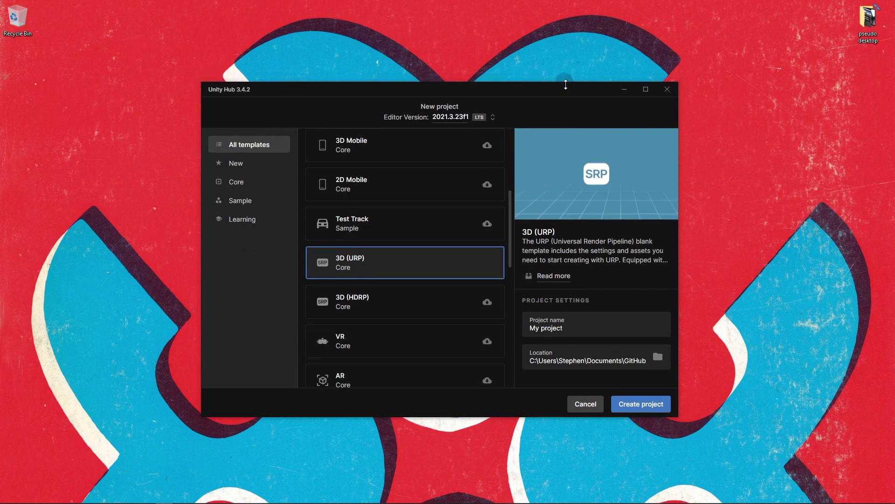
Replace the default project name with your own and create the project.
triple_click(587, 334)
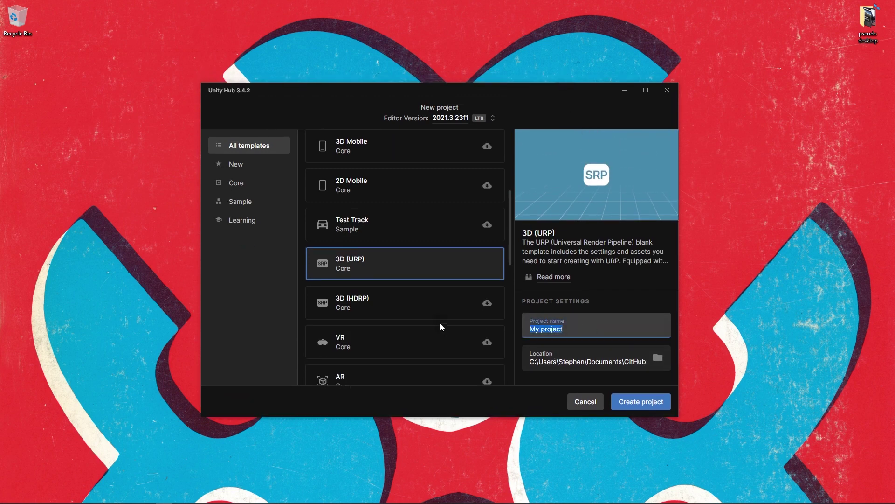
text(StephenScottDay)
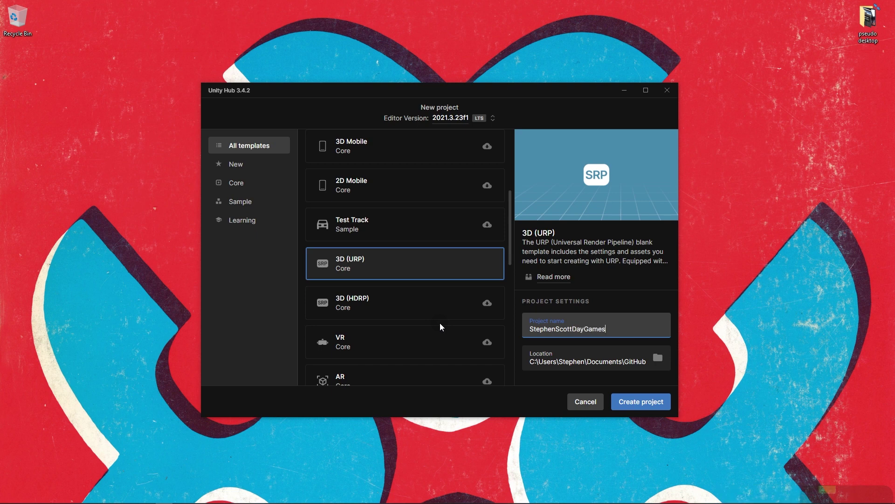
text(Games)
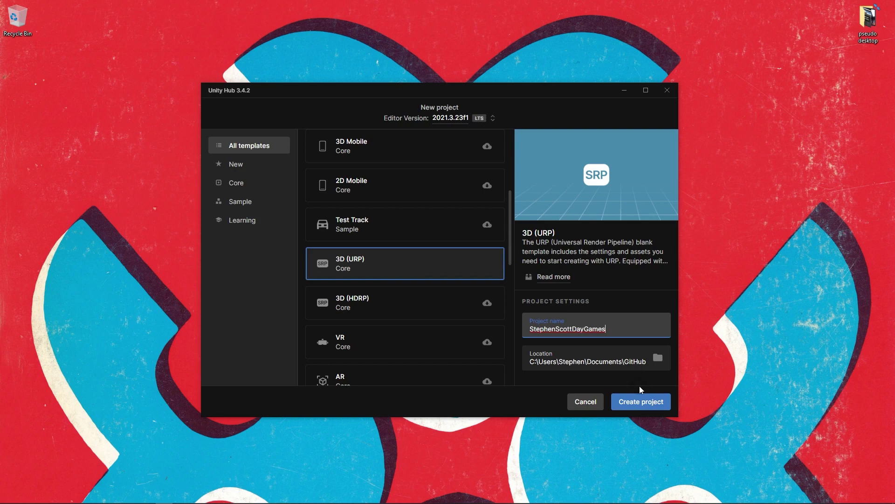
drag(612, 329, 513, 325)
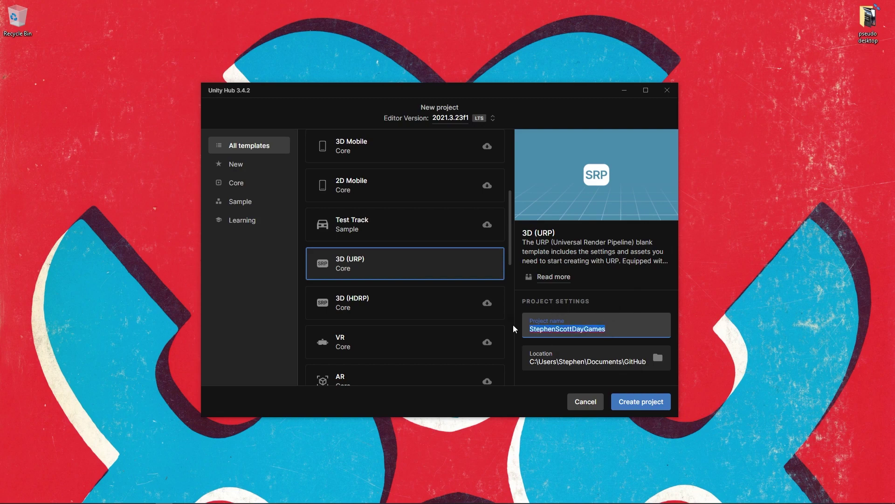
click(636, 402)
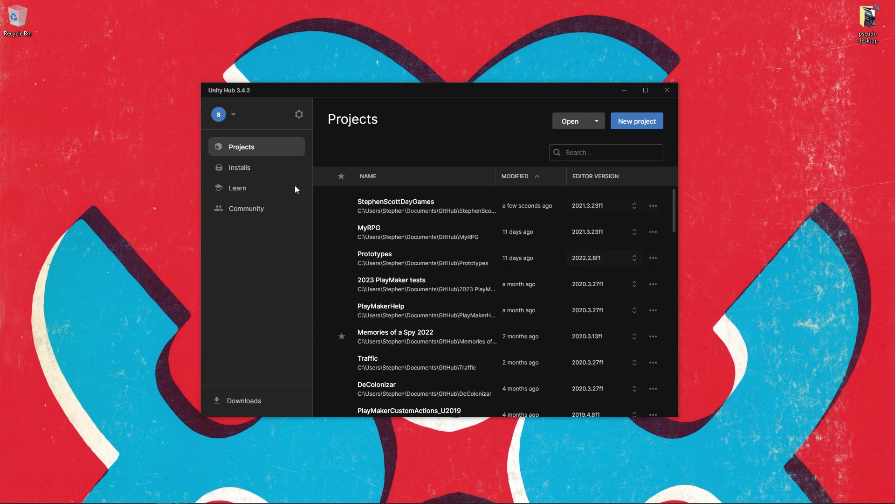
Browse the Install Editor dialog under Installs, checking the Pre-releases and Archive tabs.
click(254, 169)
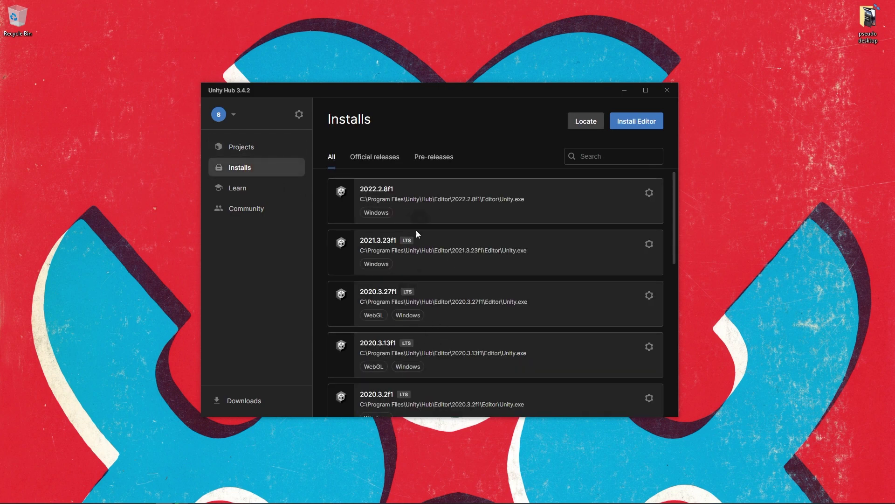
click(626, 125)
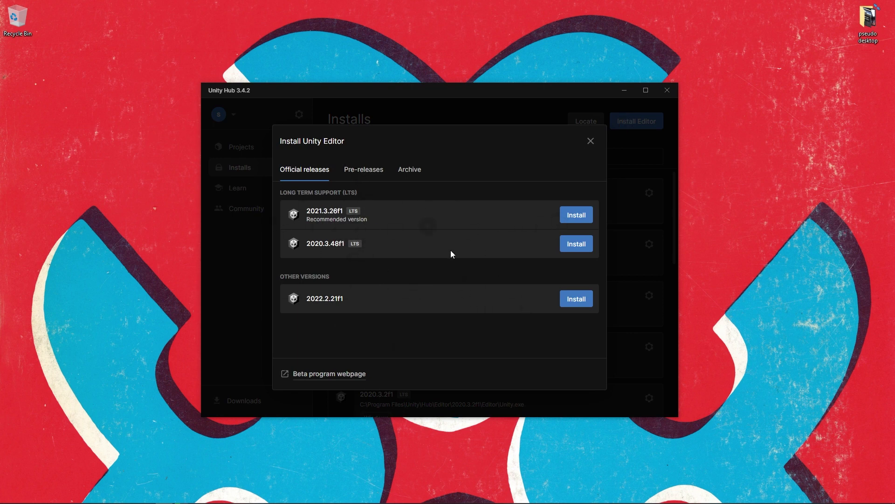
click(364, 169)
click(411, 171)
click(411, 171)
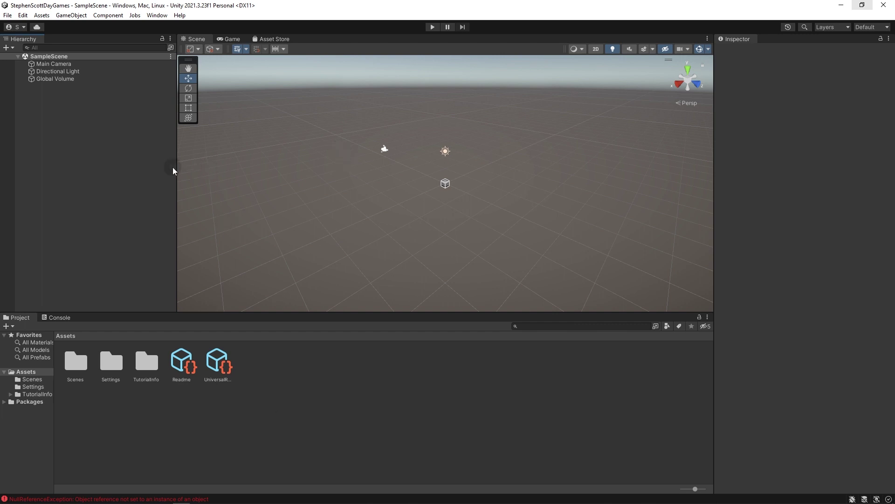
Peek at the Game and Asset Store tabs, then return to the Scene view.
click(231, 39)
click(273, 38)
click(195, 39)
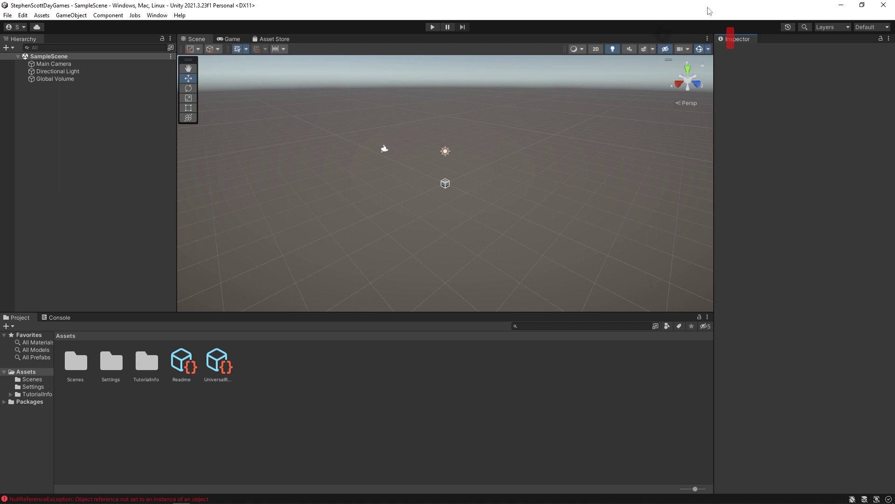
Re-dock the undocked Inspector on the right and widen the Project folder tree.
drag(738, 40, 690, 161)
drag(679, 126, 499, 207)
drag(610, 161, 791, 217)
drag(772, 5, 829, 142)
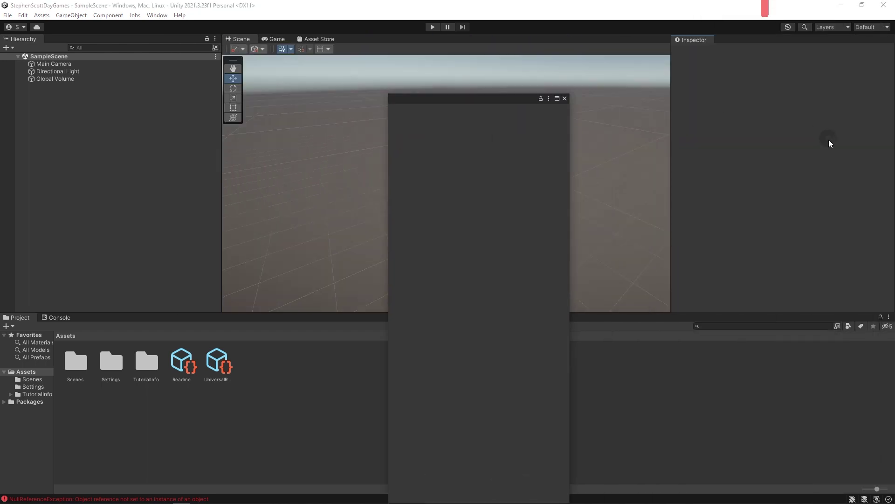
click(56, 168)
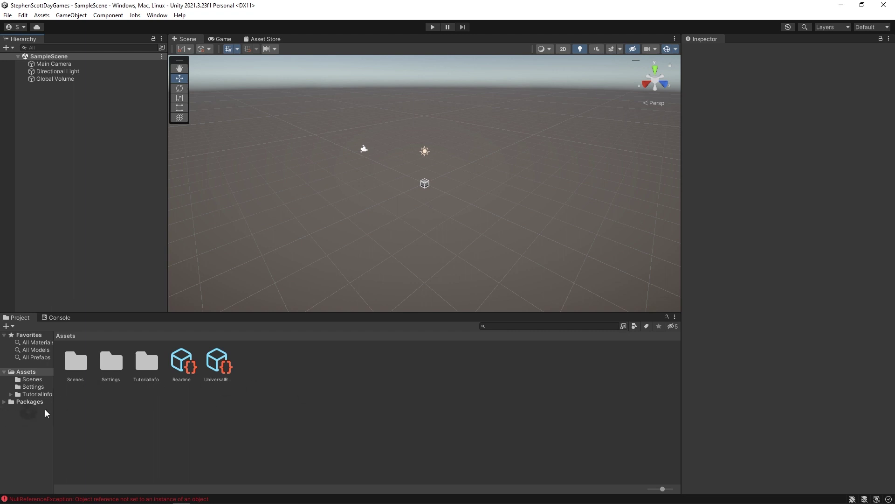
drag(53, 416, 88, 414)
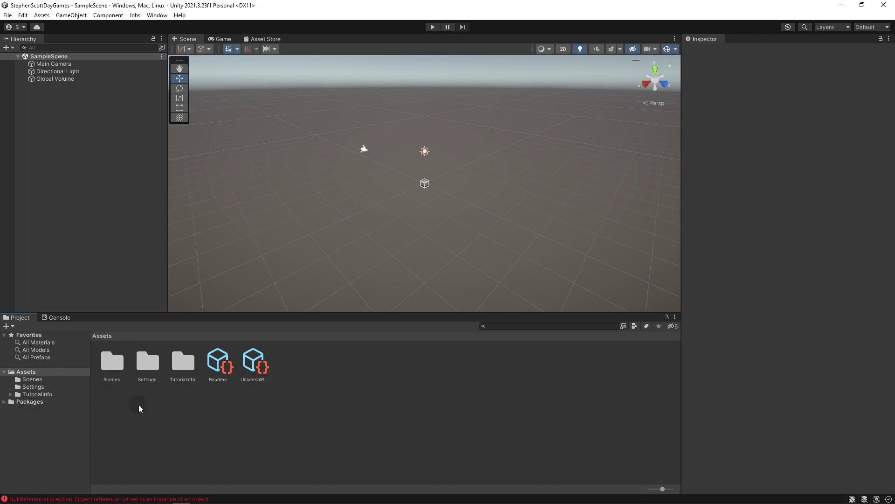
right_click(21, 371)
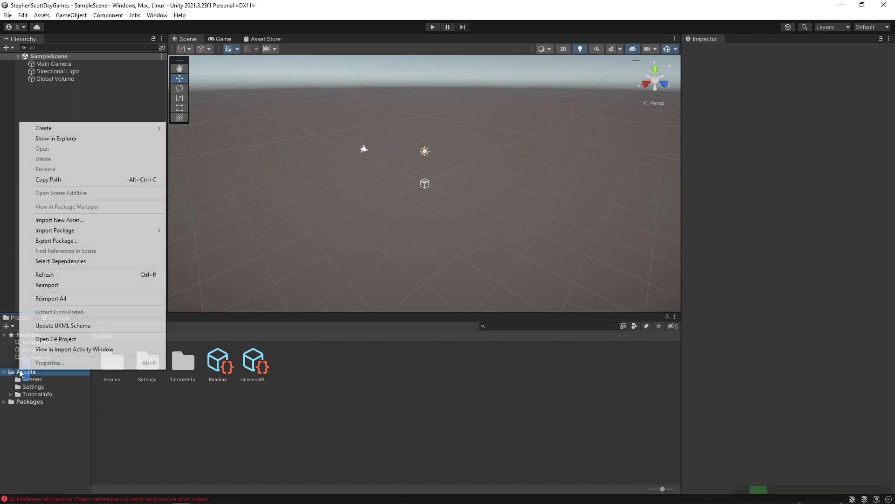
click(64, 140)
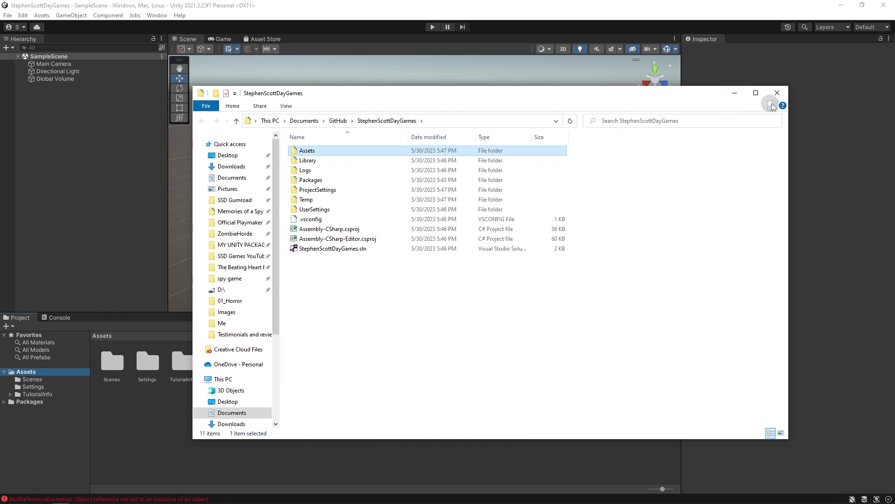
click(777, 93)
click(5, 372)
click(28, 379)
click(23, 372)
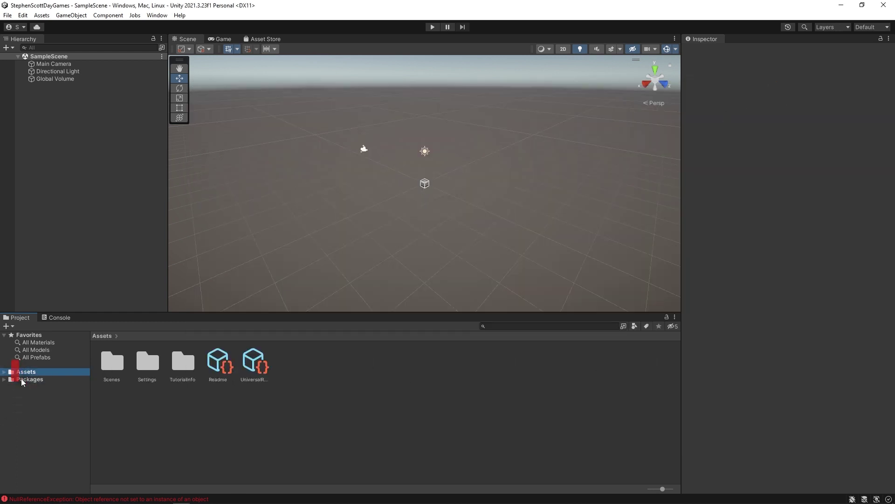
click(4, 371)
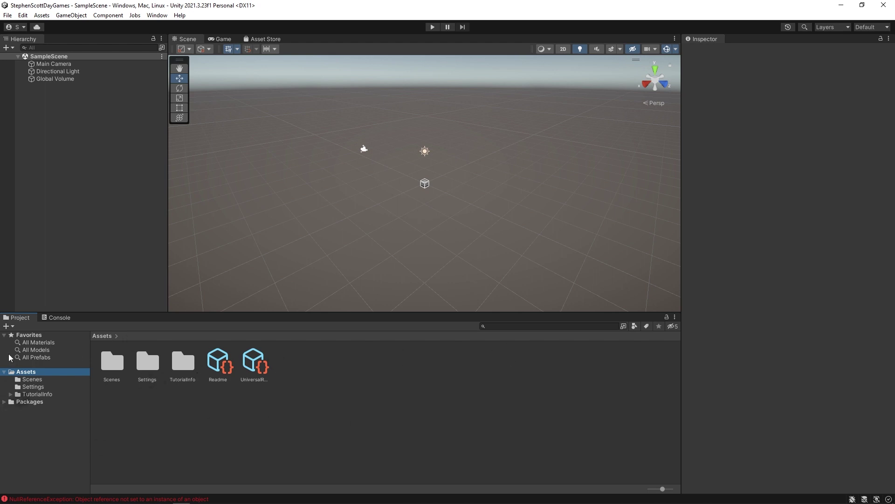
Dock the Game view right of the Scene view and drag the splitter to resize them.
click(301, 426)
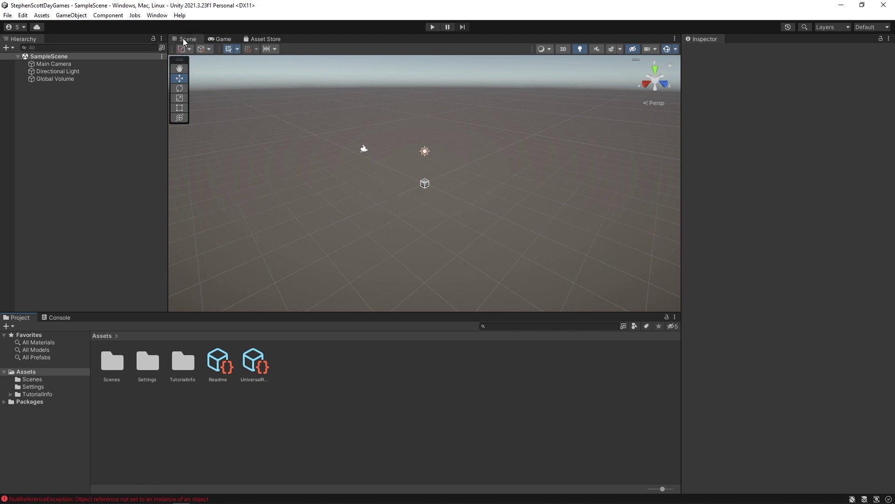
click(220, 38)
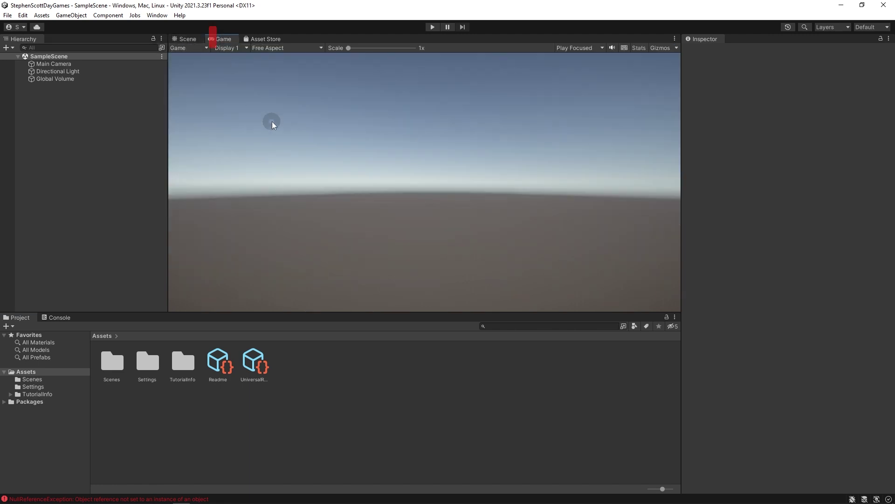
click(188, 39)
click(220, 39)
click(191, 40)
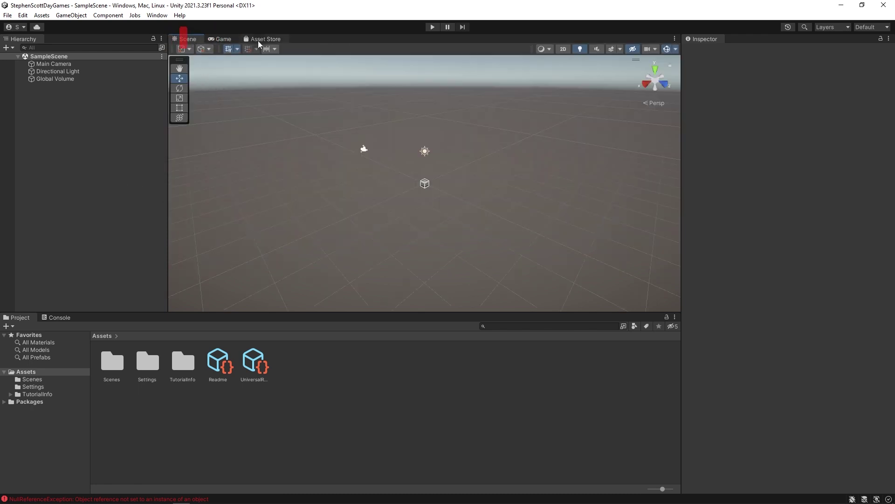
drag(220, 40, 624, 226)
drag(510, 143, 409, 139)
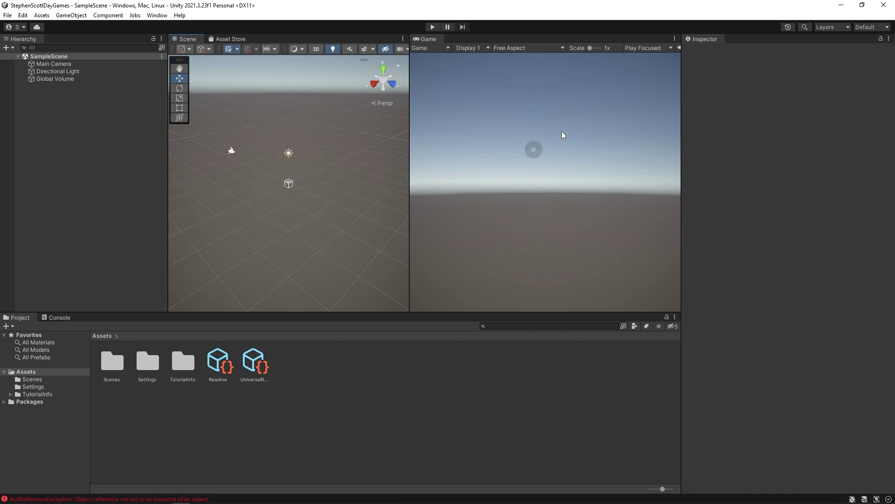
Delete the Main Camera, then restore it with undo and deselect it.
right_drag(277, 220, 255, 222)
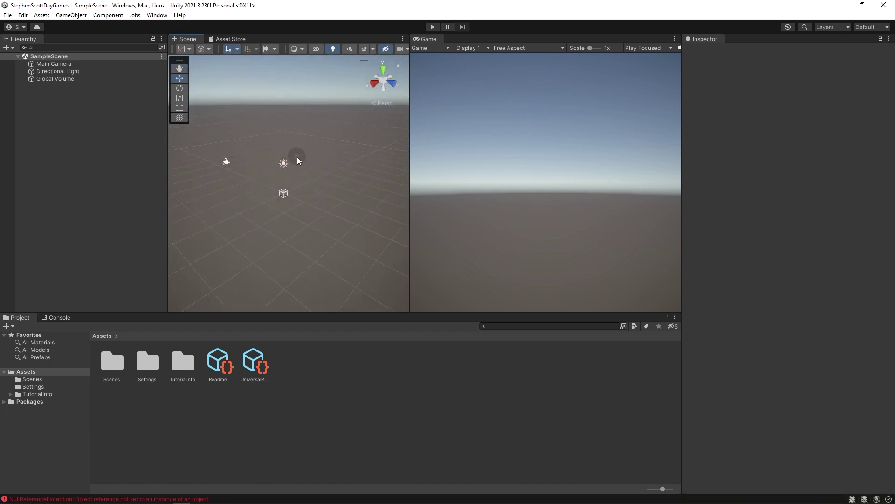
click(339, 139)
click(42, 65)
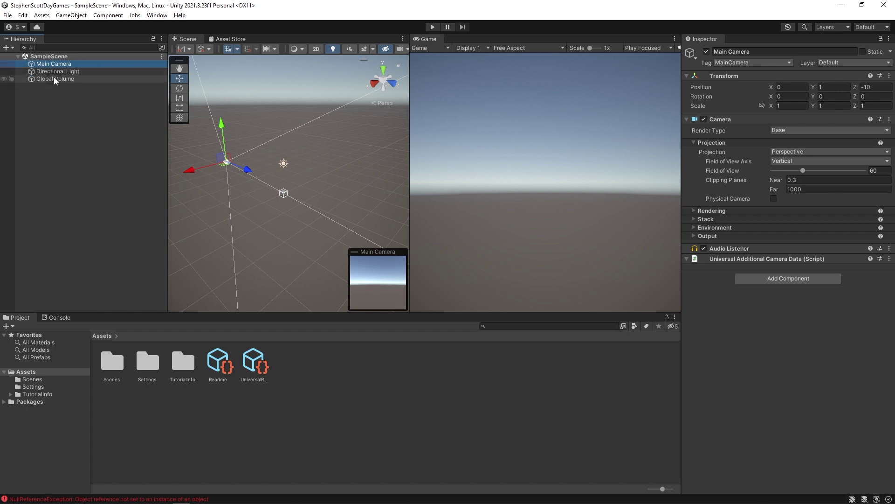
key(Delete)
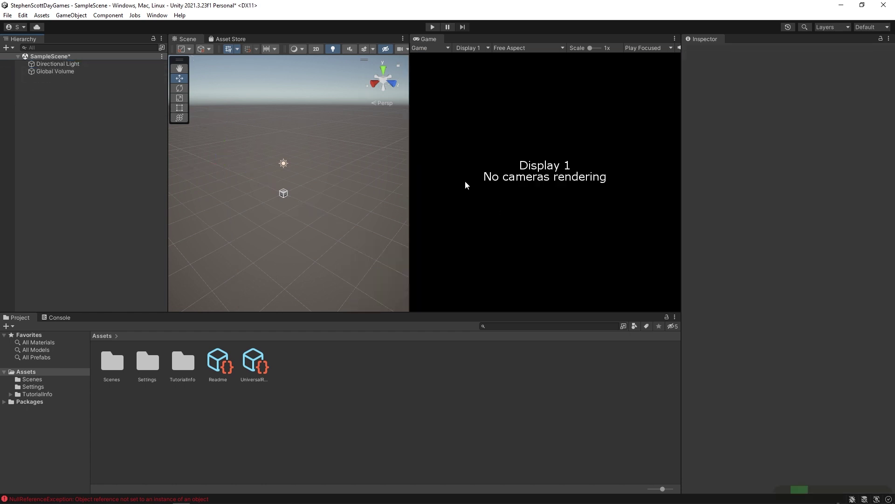
key(ctrl+z)
click(313, 124)
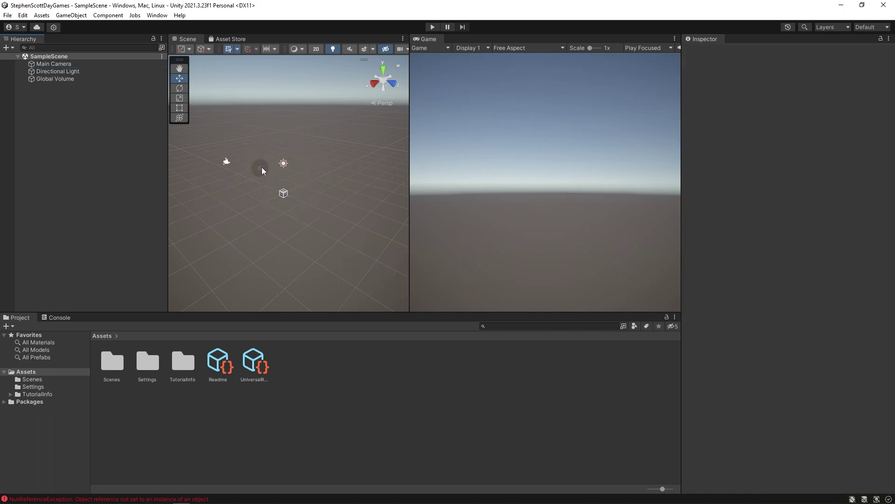
Pan, zoom and rotate the Scene view until the sun sits above the Global Volume cube.
mouse_move(275, 164)
right_down()
mouse_move(382, 199)
mouse_move(385, 155)
mouse_move(200, 138)
mouse_move(353, 53)
mouse_move(312, 275)
mouse_move(462, 189)
mouse_move(361, 122)
mouse_move(287, 107)
mouse_move(338, 144)
mouse_move(366, 112)
mouse_move(352, 124)
mouse_move(320, 118)
mouse_move(332, 144)
mouse_move(326, 167)
mouse_move(309, 176)
mouse_move(405, 167)
mouse_move(265, 166)
mouse_move(282, 152)
mouse_move(277, 126)
mouse_move(286, 146)
mouse_move(329, 132)
mouse_move(368, 138)
mouse_move(340, 101)
mouse_move(273, 176)
mouse_move(460, 146)
mouse_move(442, 138)
mouse_move(456, 140)
mouse_move(284, 175)
right_up()
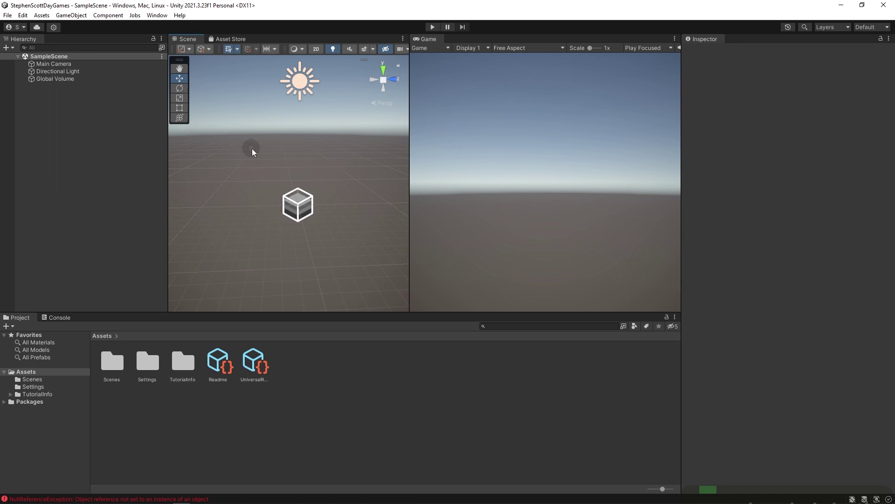
mouse_move(287, 134)
middle_down()
mouse_move(292, 160)
mouse_move(291, 136)
mouse_move(254, 138)
mouse_move(316, 136)
mouse_move(225, 134)
mouse_move(343, 135)
mouse_move(282, 136)
middle_up()
key(w)
middle_drag(266, 212, 289, 179)
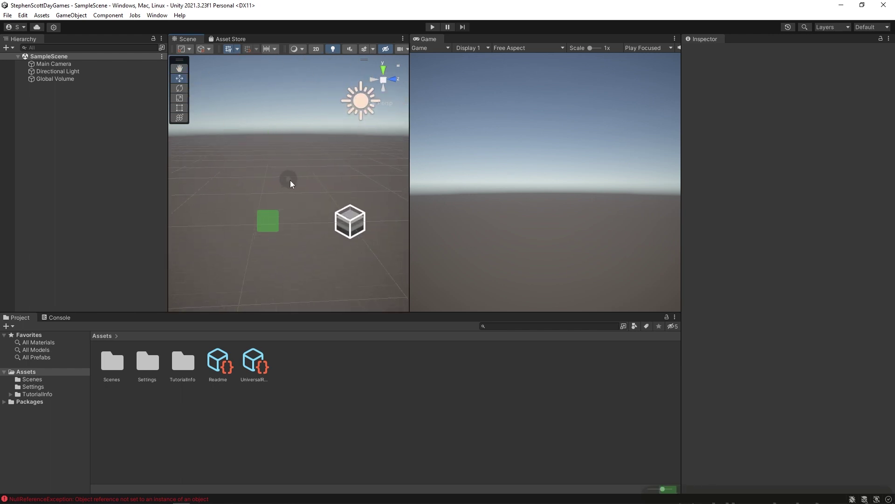
scroll(328, 183, down, 6)
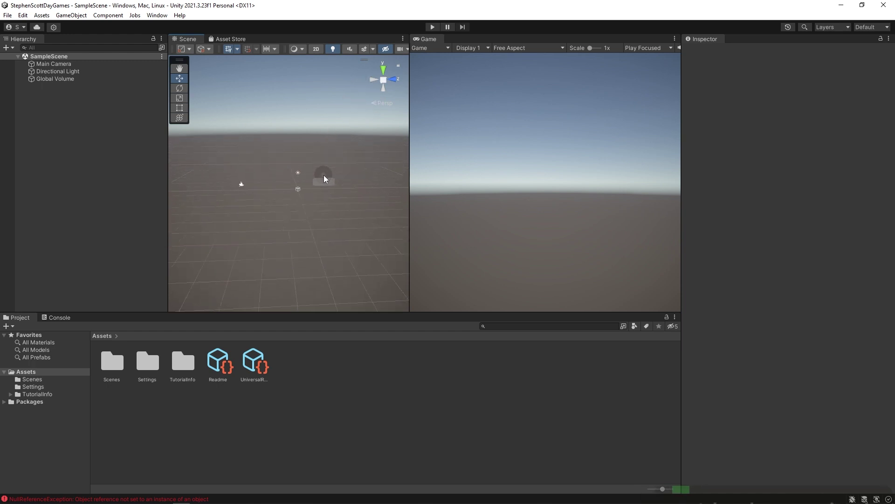
scroll(324, 175, up, 5)
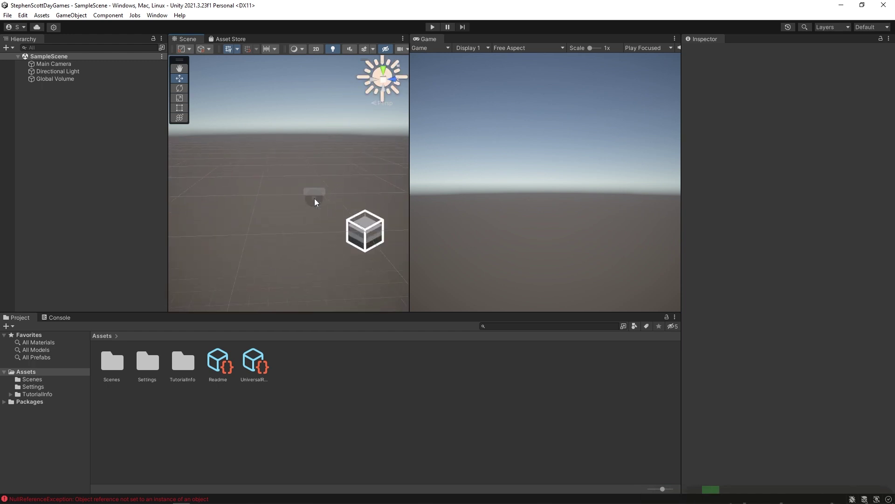
right_drag(315, 196, 288, 145)
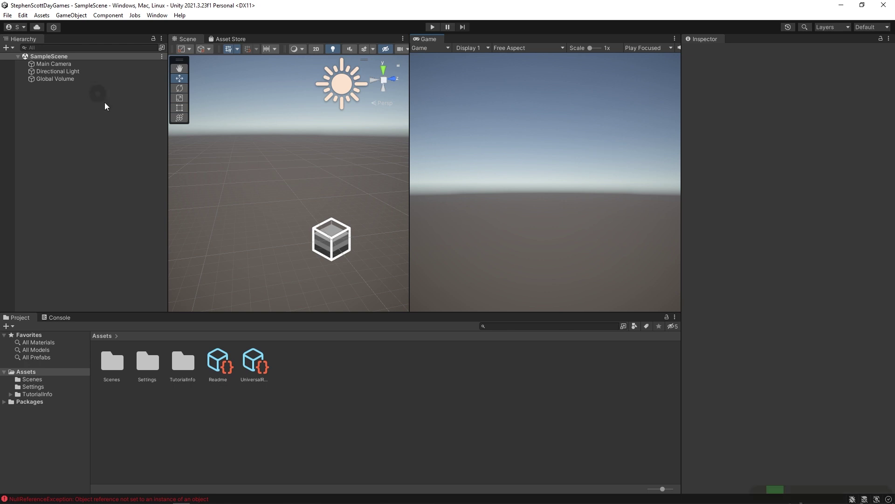
Frame the Main Camera in the Scene view and orbit around it.
click(58, 63)
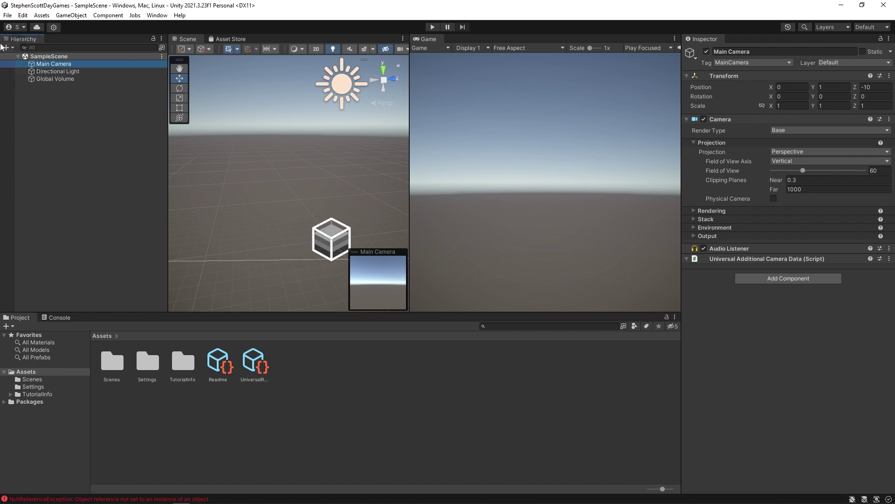
double_click(42, 63)
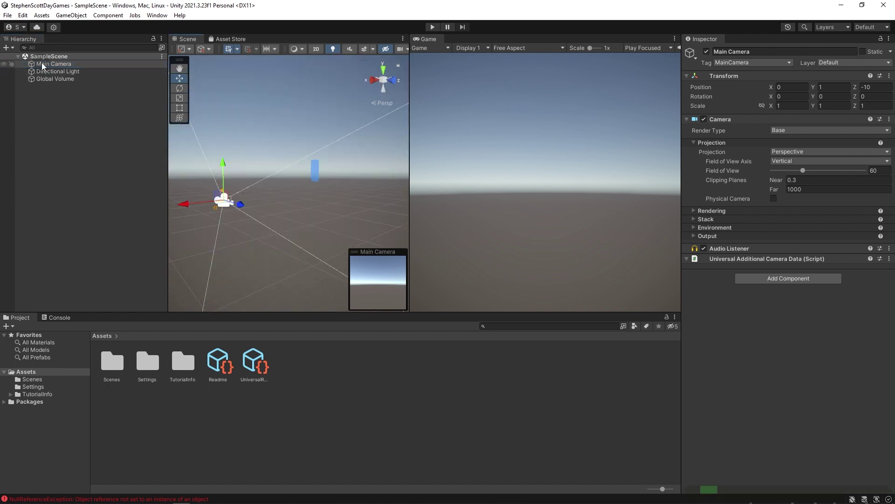
right_drag(241, 205, 194, 218)
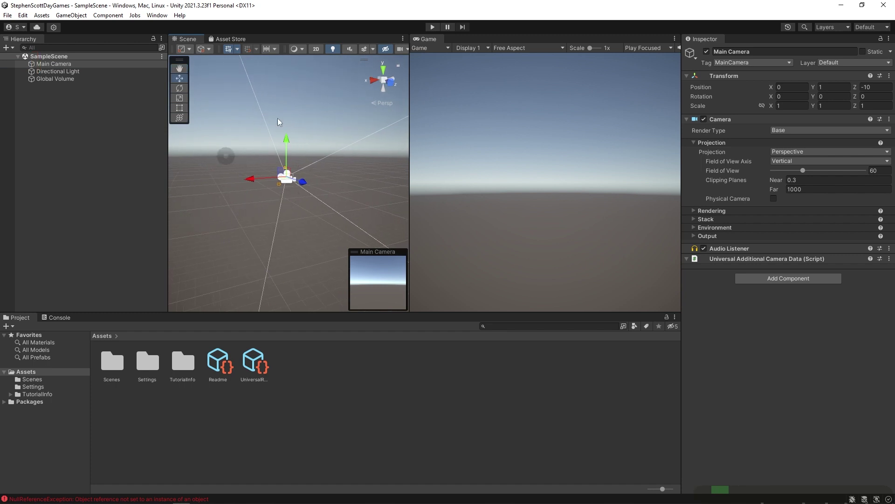
right_drag(256, 204, 276, 206)
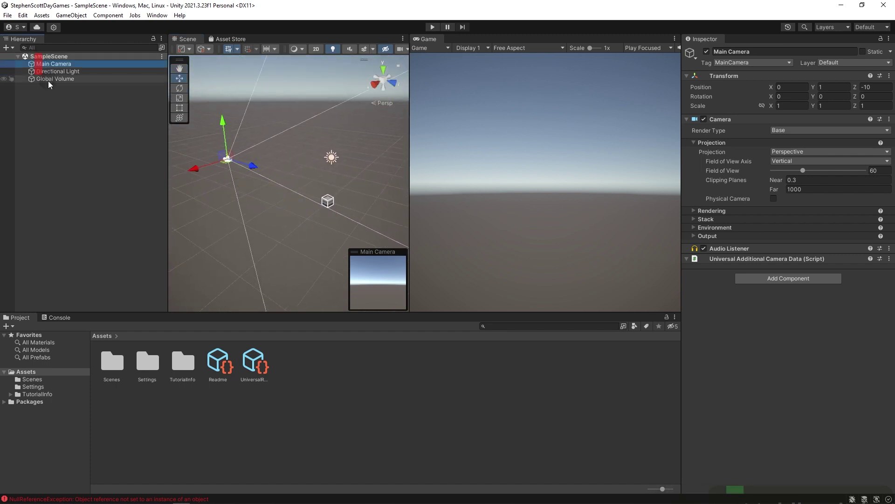
Cycle the Hierarchy selection through Main Camera, Directional Light, Global Volume and the SampleScene root.
click(46, 71)
click(45, 81)
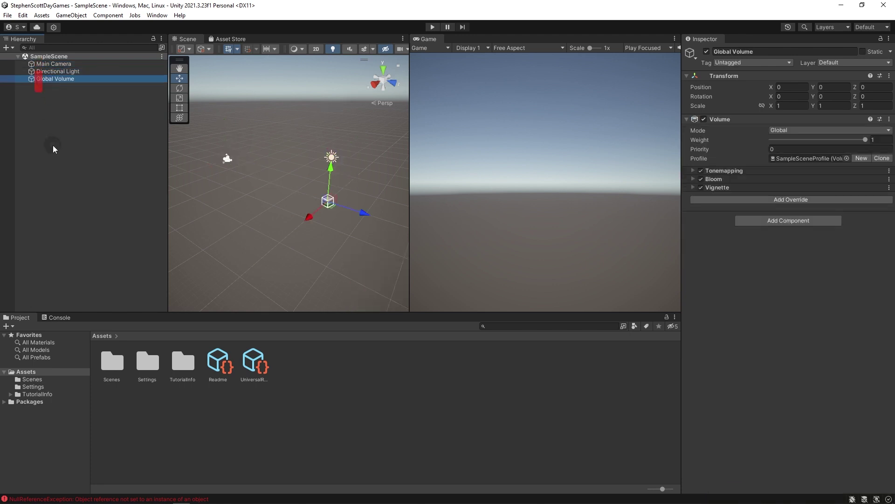
click(52, 63)
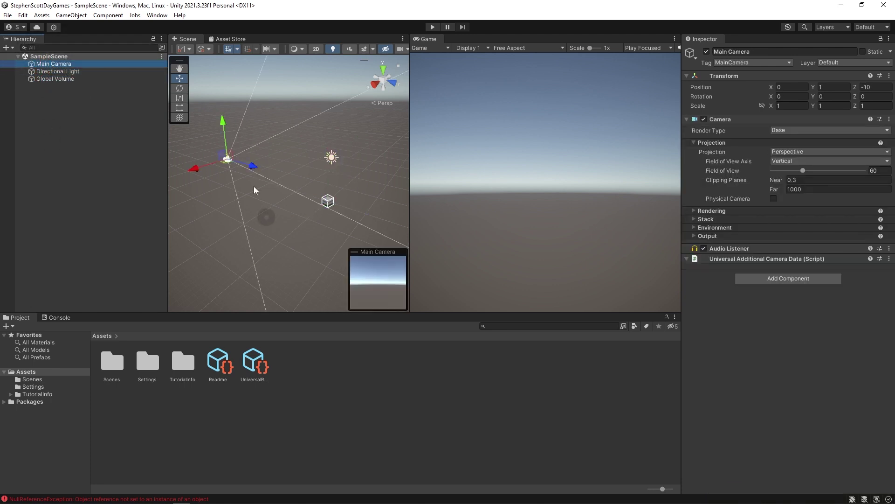
click(42, 71)
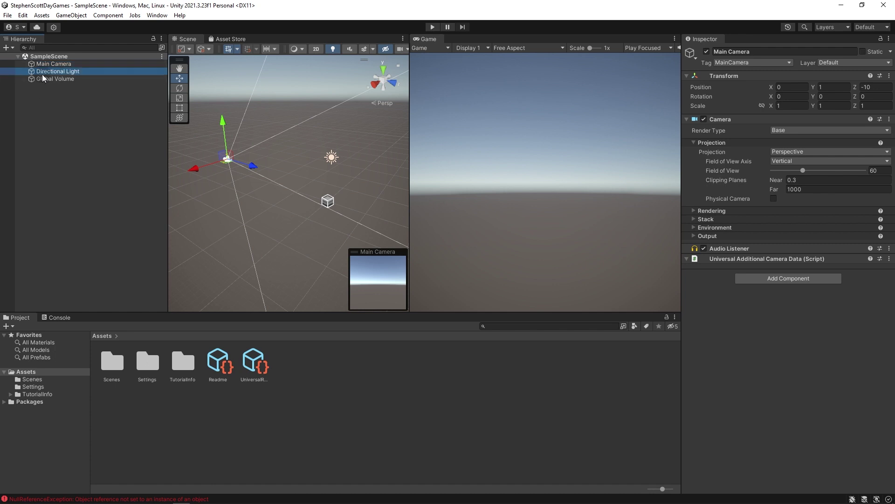
click(43, 79)
click(46, 64)
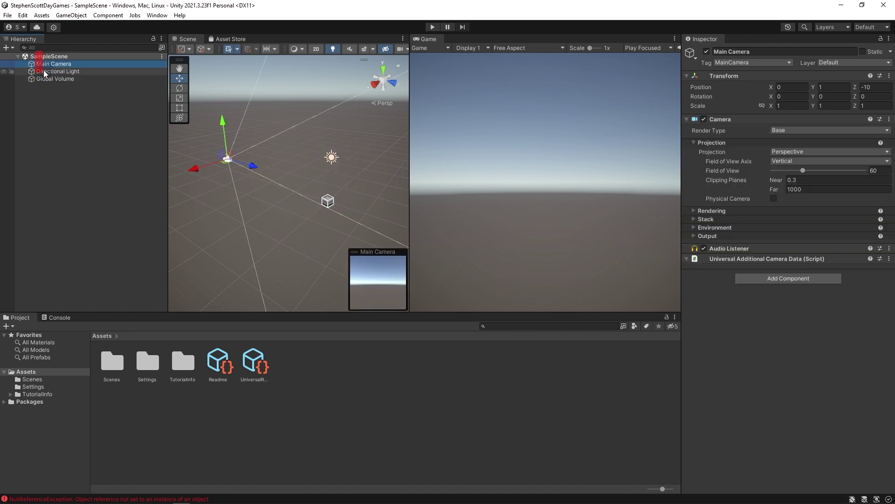
click(44, 71)
click(45, 79)
click(43, 64)
click(44, 71)
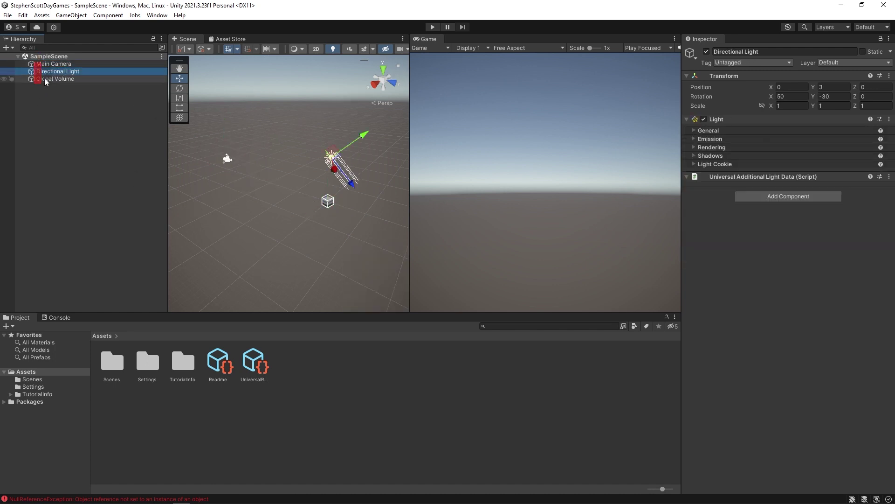
click(44, 79)
click(44, 60)
click(45, 72)
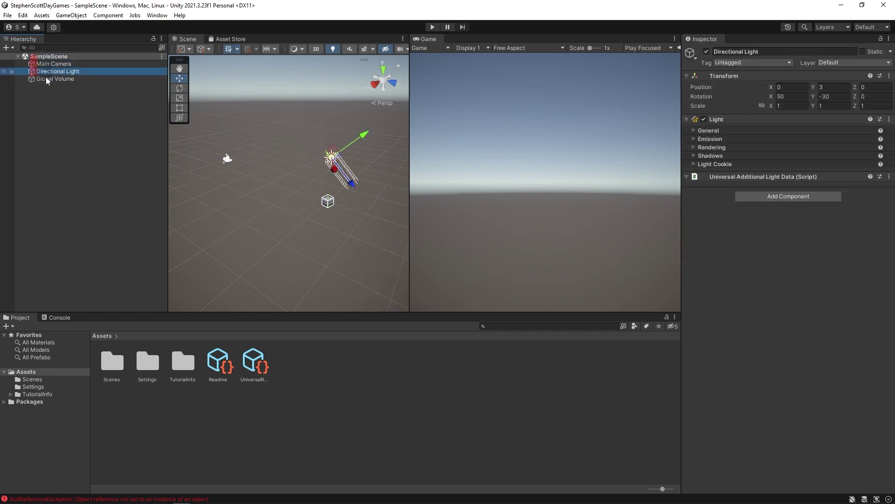
click(44, 79)
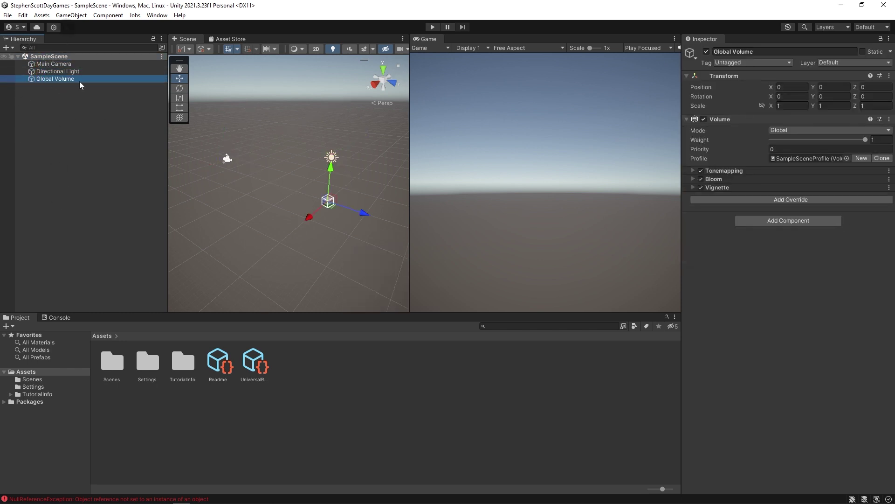
Pick the camera, volume and light directly in the Scene view, ending with Global Volume selected.
click(228, 159)
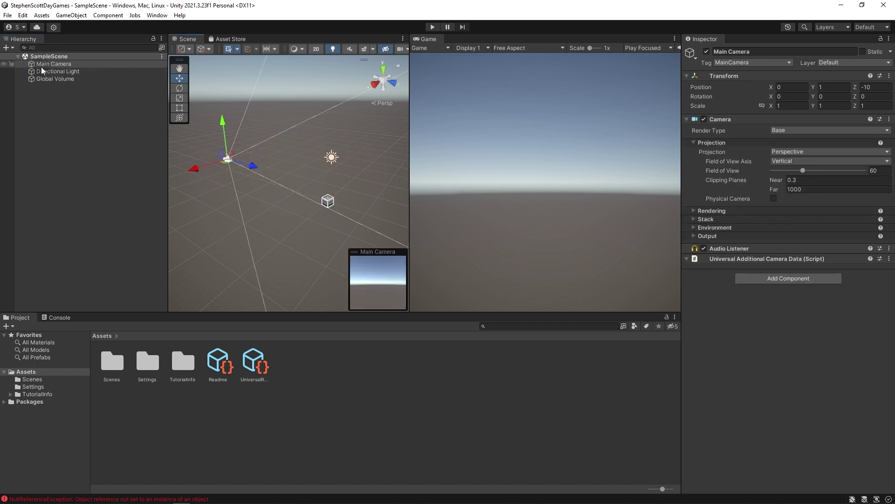
click(327, 205)
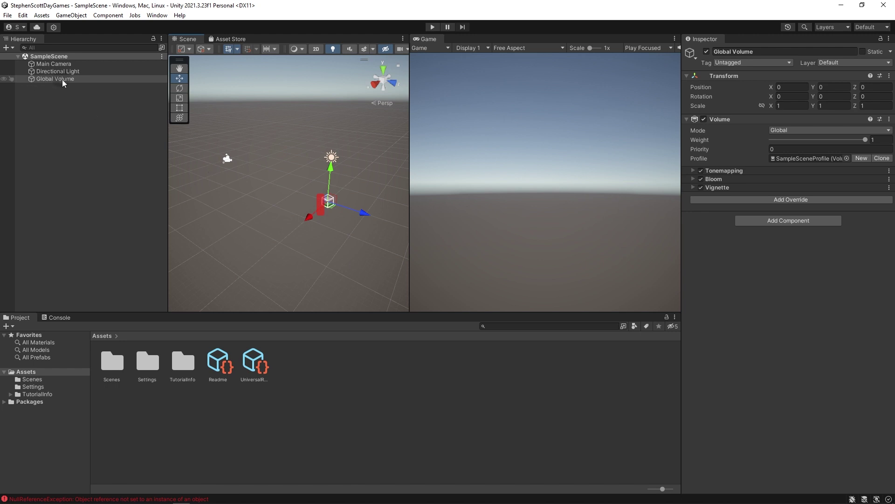
click(332, 157)
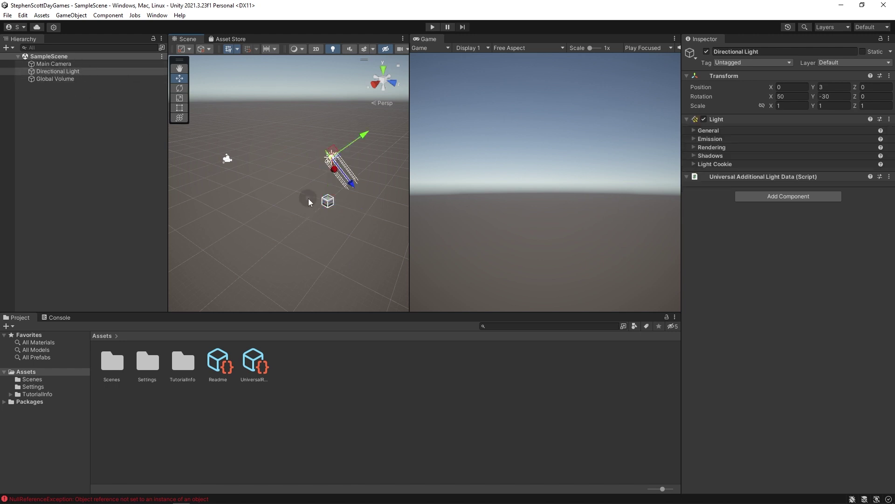
click(44, 78)
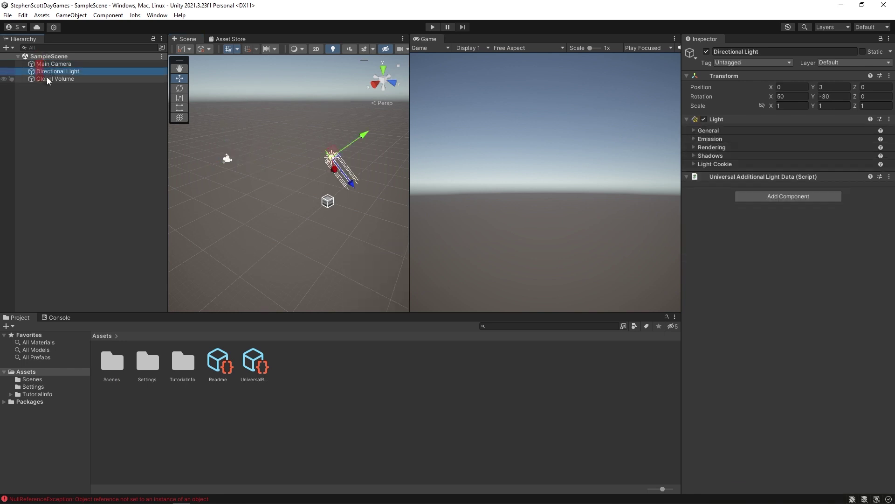
click(44, 70)
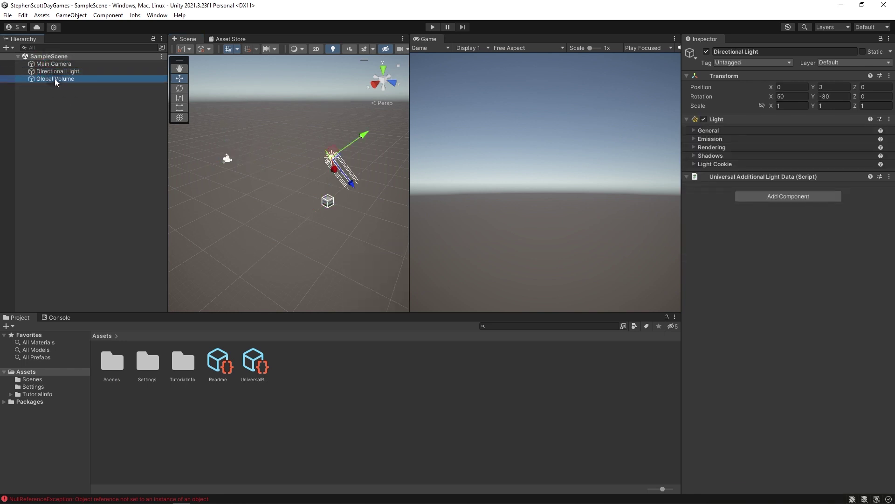
click(54, 79)
click(51, 63)
click(55, 79)
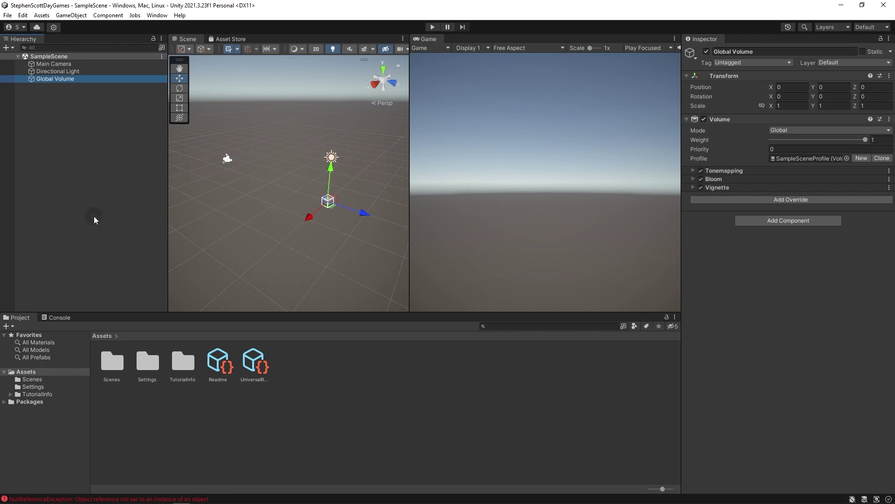
Open the Hierarchy's create menu and browse the 3D Object, Effects, Light, UI and Volume submenus.
right_click(77, 109)
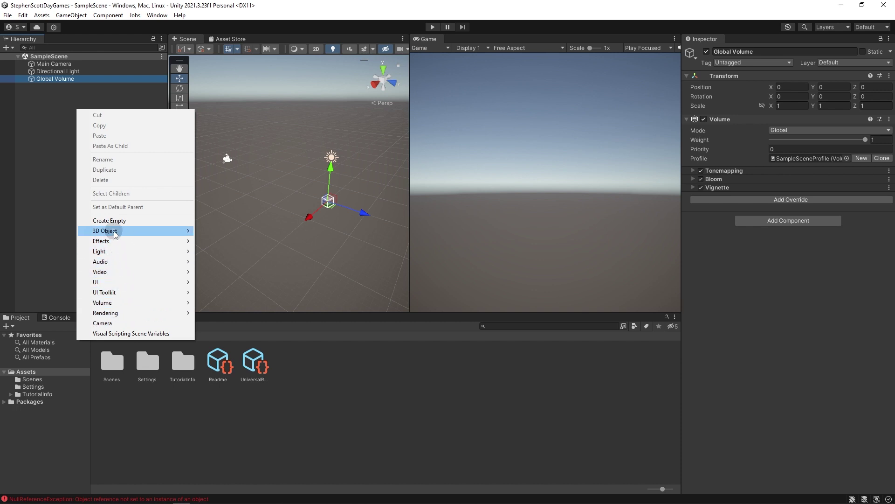
mouse_move(114, 230)
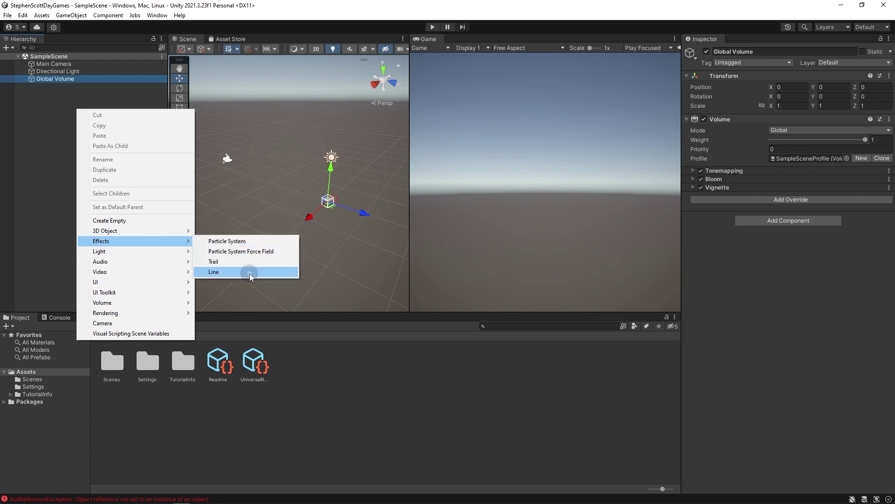
mouse_move(178, 252)
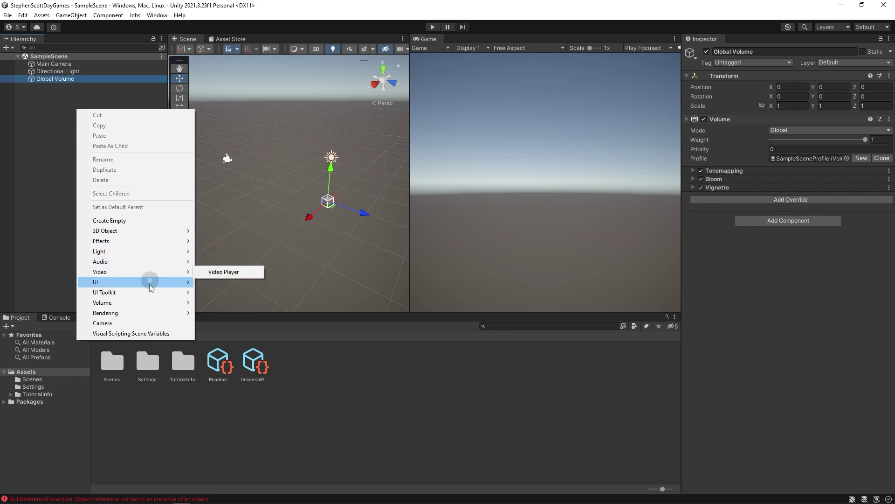
mouse_move(149, 304)
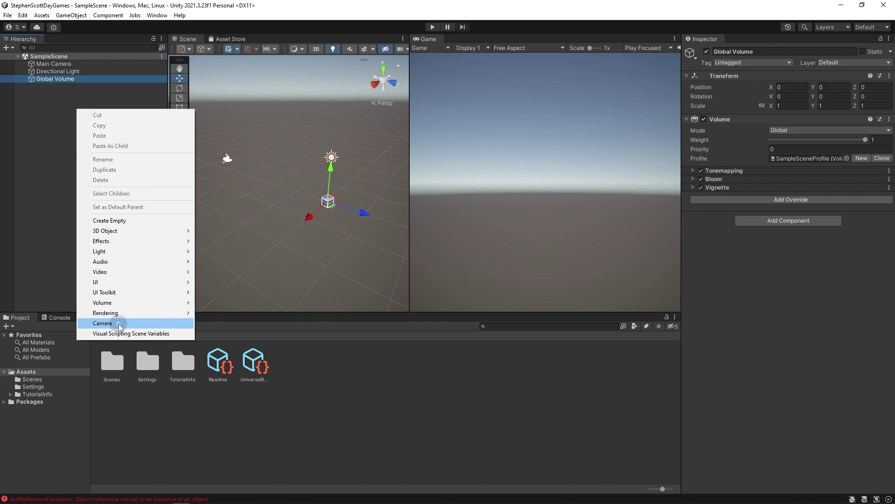
Create a new empty GameObject in the scene and reselect it in the Hierarchy.
click(102, 224)
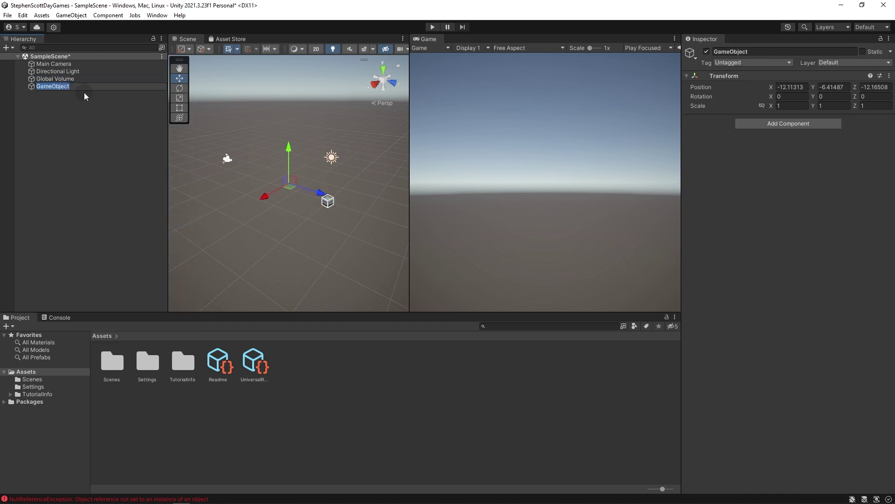
click(30, 86)
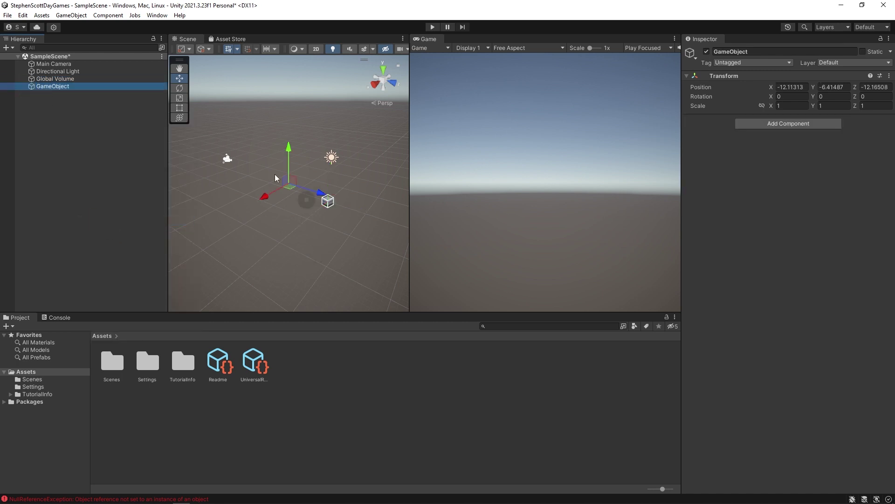
click(53, 79)
click(45, 72)
click(44, 86)
Rename it MyGameObjectWHateverIWant and duplicate it up to copy (9).
key(F2)
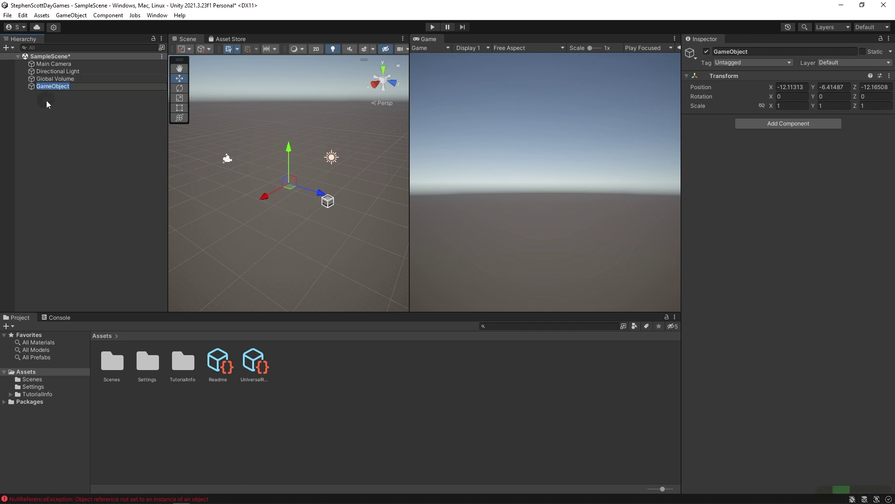
text(MyGameOb)
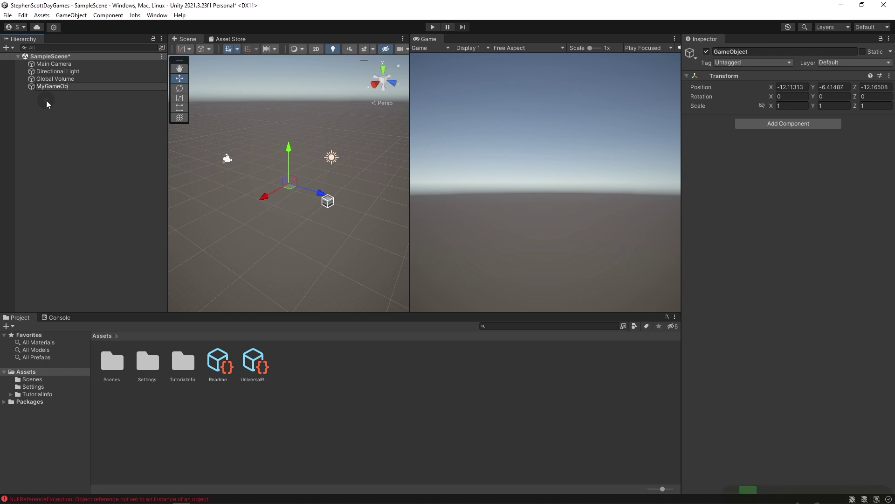
text(jectWHateverIWant)
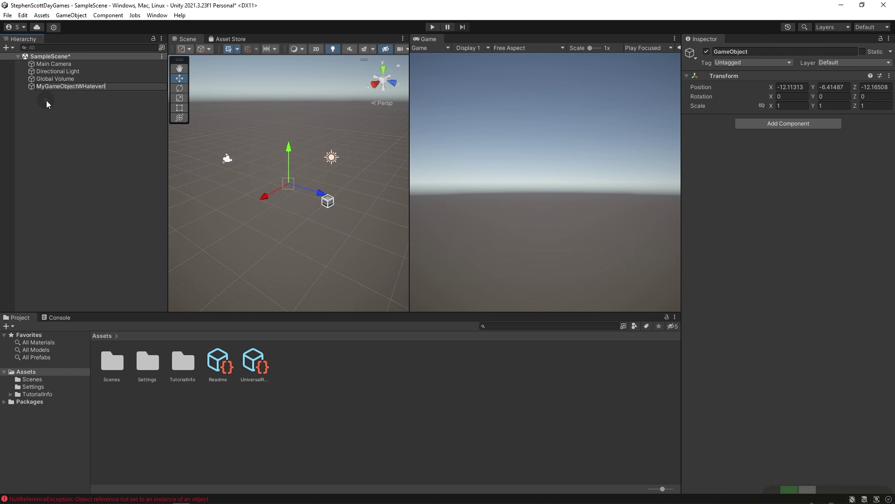
key(Return)
key(ctrl+d)
key(ctrl+d)
key(ctrl+d)
key(ctrl+d)
key(ctrl+d)
key(ctrl+d)
key(ctrl+d)
key(ctrl+d)
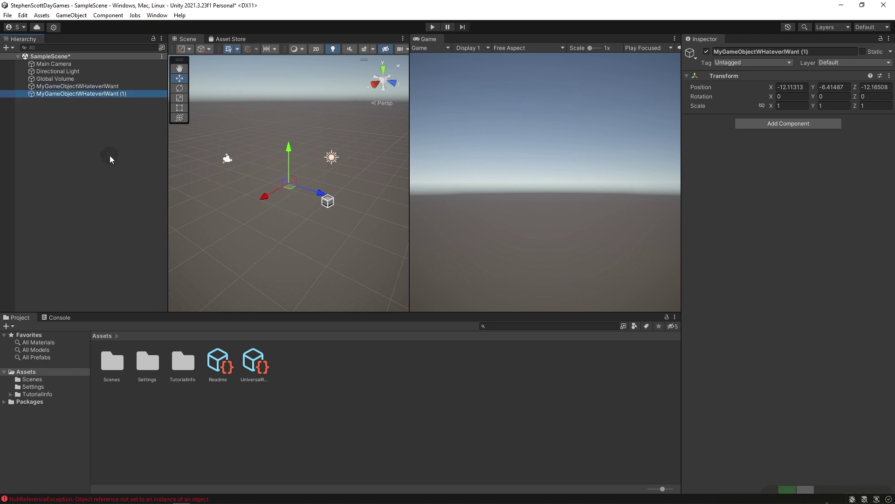
key(ctrl+d)
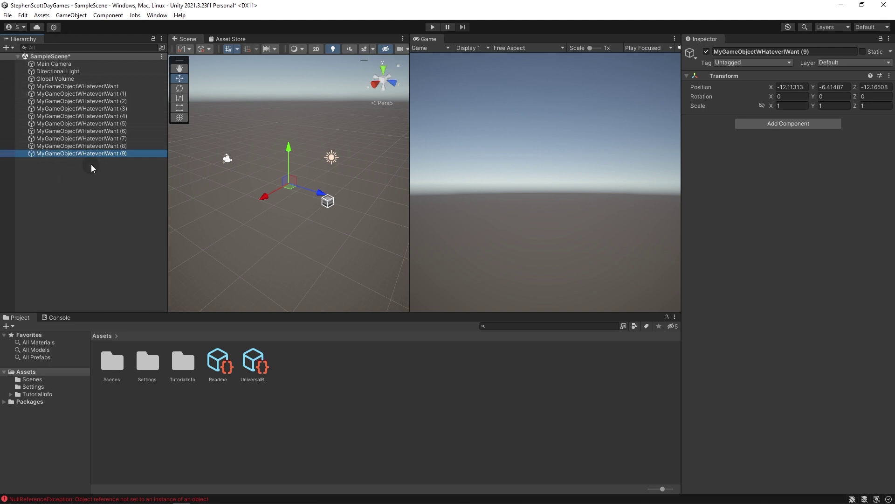
Make duplicate (9) a child of the original object and move the pair lower in the Hierarchy.
drag(86, 155, 79, 87)
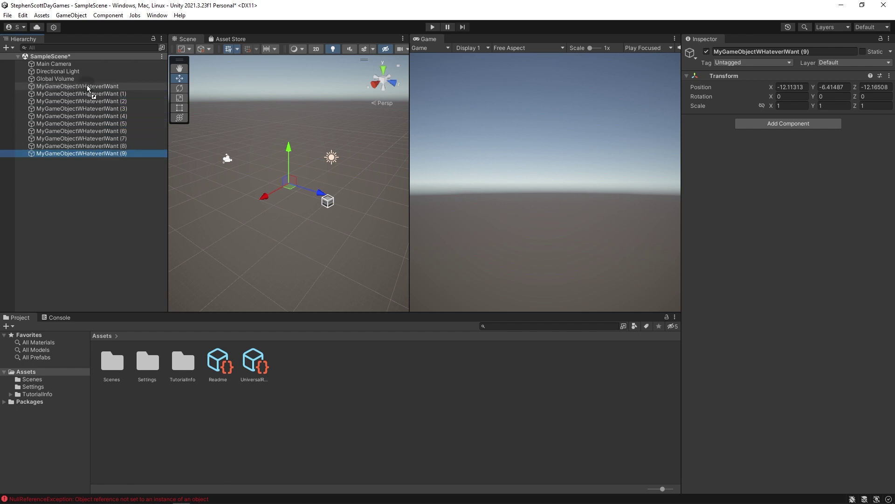
drag(87, 85, 86, 85)
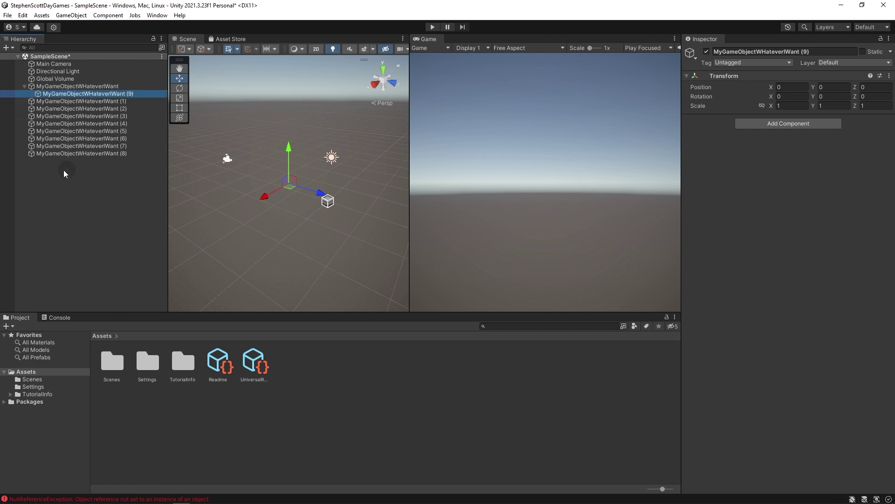
click(49, 88)
click(52, 94)
drag(34, 85, 59, 115)
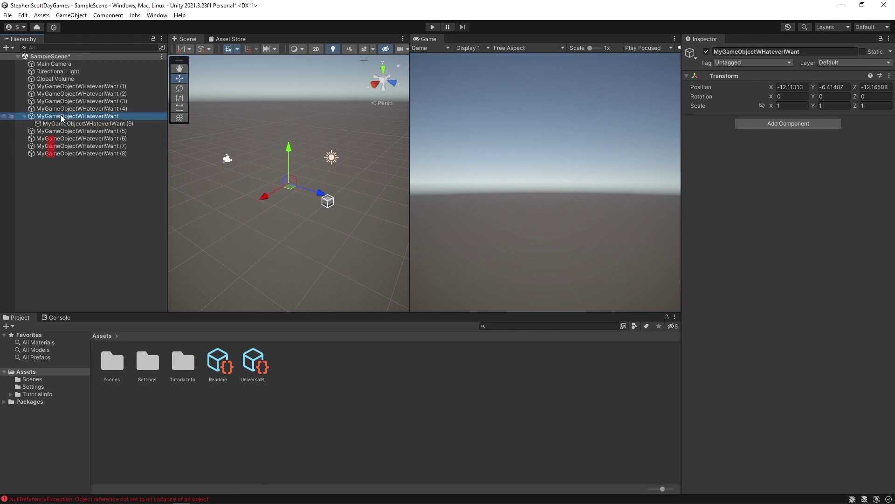
click(126, 123)
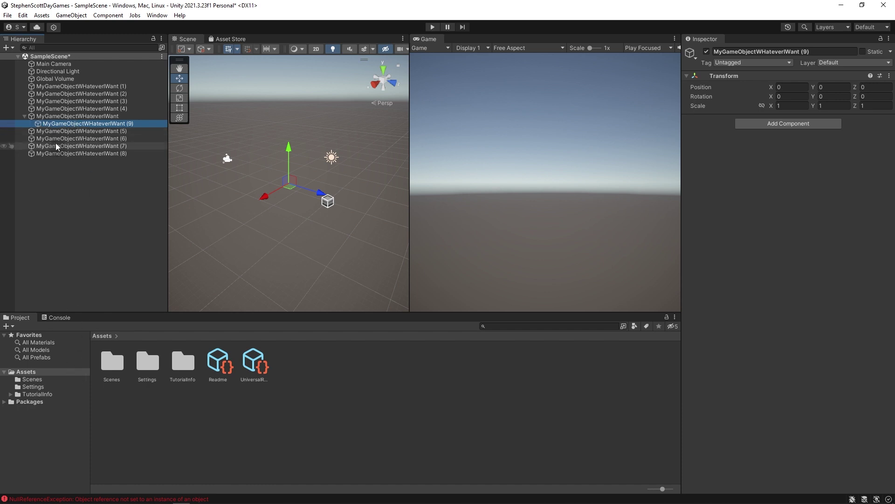
click(58, 116)
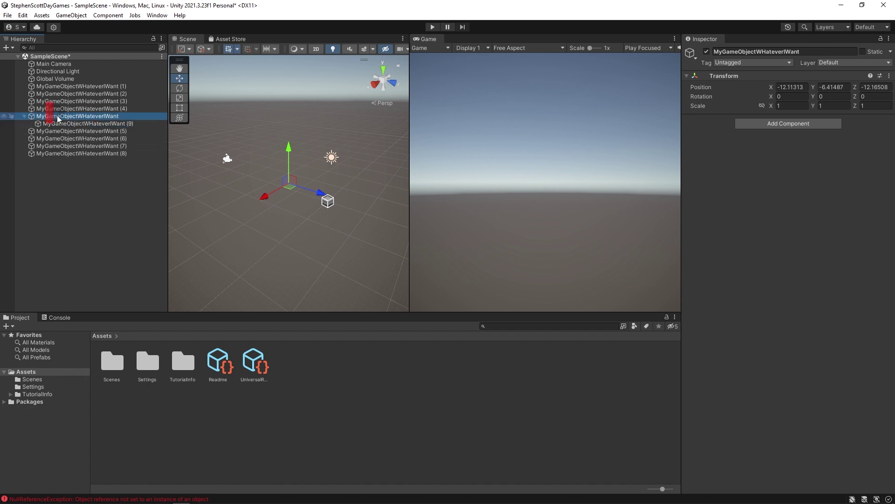
drag(65, 116, 63, 120)
Rename the original object Parent and copy (9) Child, then nest Parent inside duplicate (3).
key(F2)
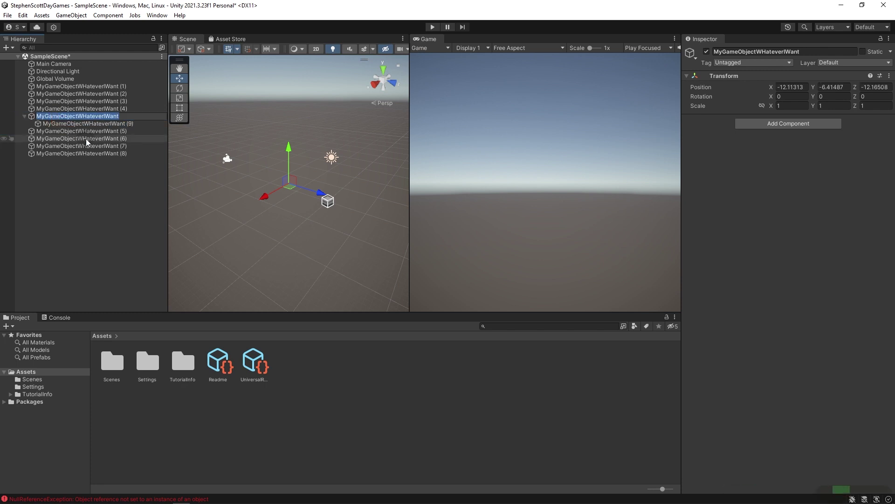
text(Parent)
key(Return)
click(83, 121)
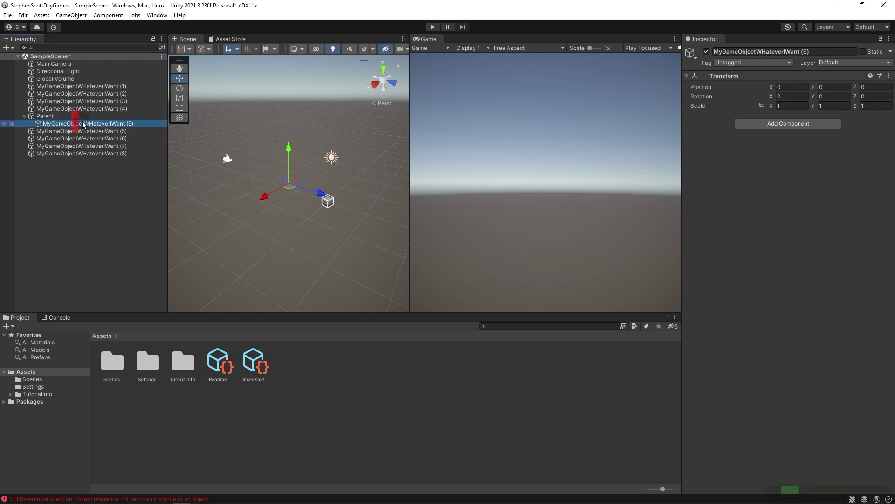
key(F2)
text(Child)
key(Return)
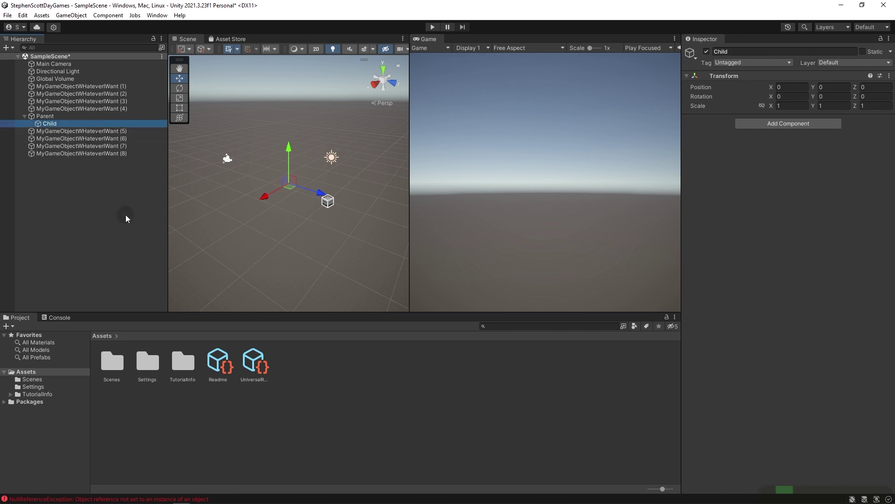
mouse_move(38, 116)
mouse_down()
mouse_move(43, 158)
mouse_move(53, 83)
mouse_move(54, 116)
mouse_up()
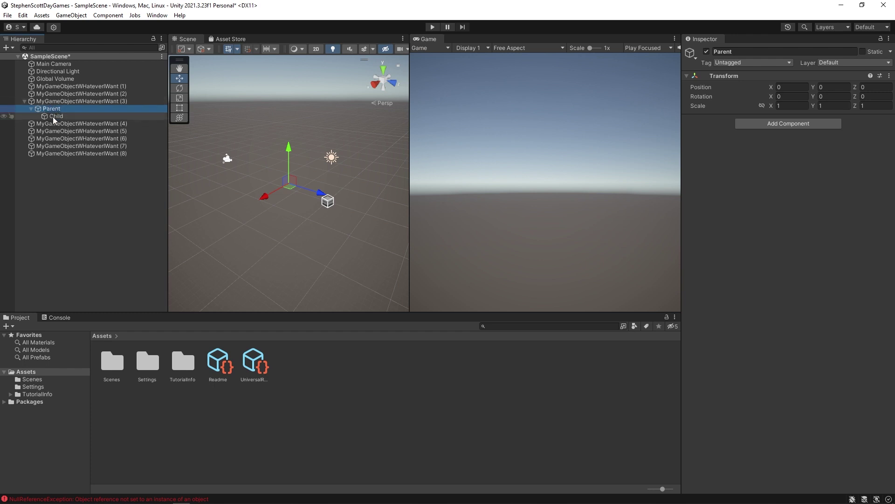
Nest duplicate (3) inside duplicate (2) in the Hierarchy.
click(56, 117)
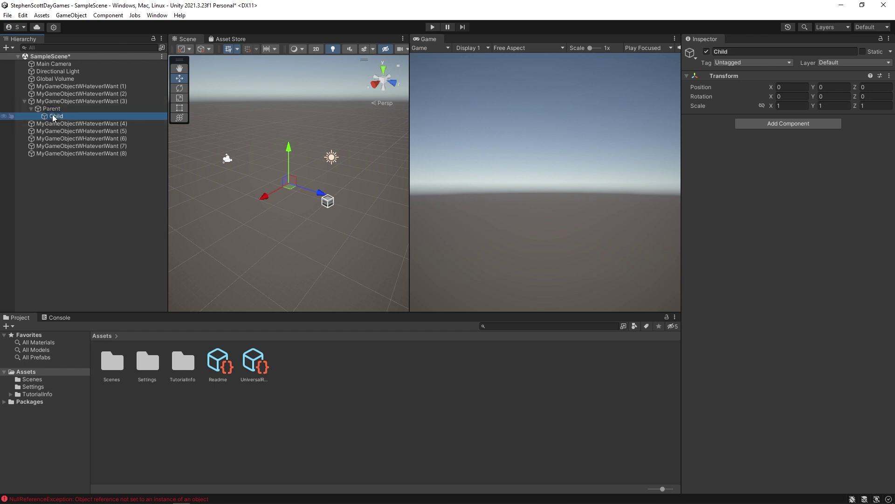
drag(52, 101, 65, 177)
click(53, 175)
click(78, 154)
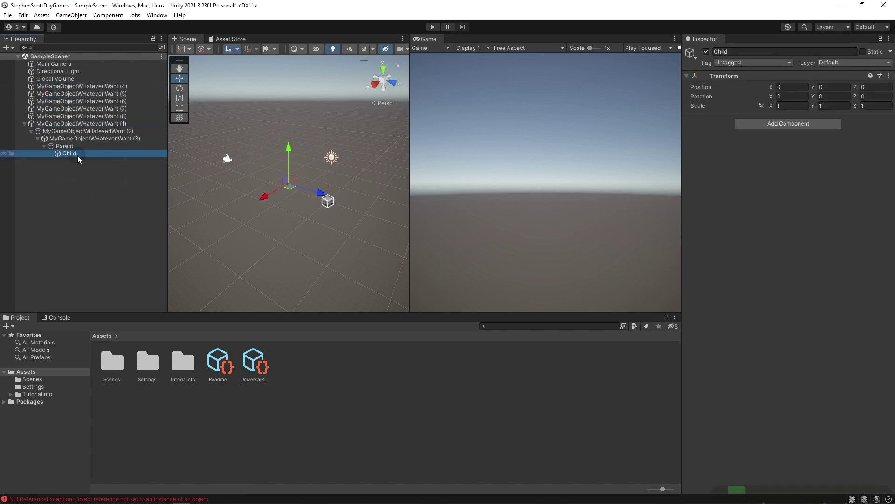
click(71, 131)
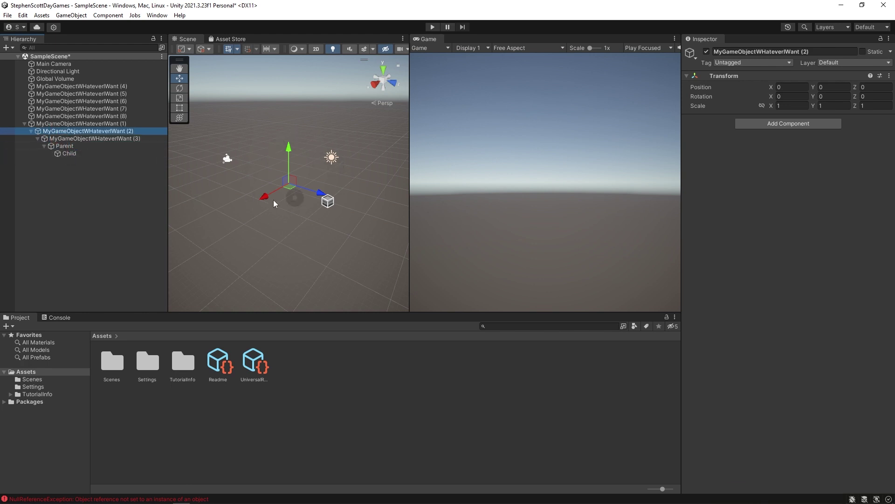
Move Global Volume along Z and then X to 0.8.
click(180, 71)
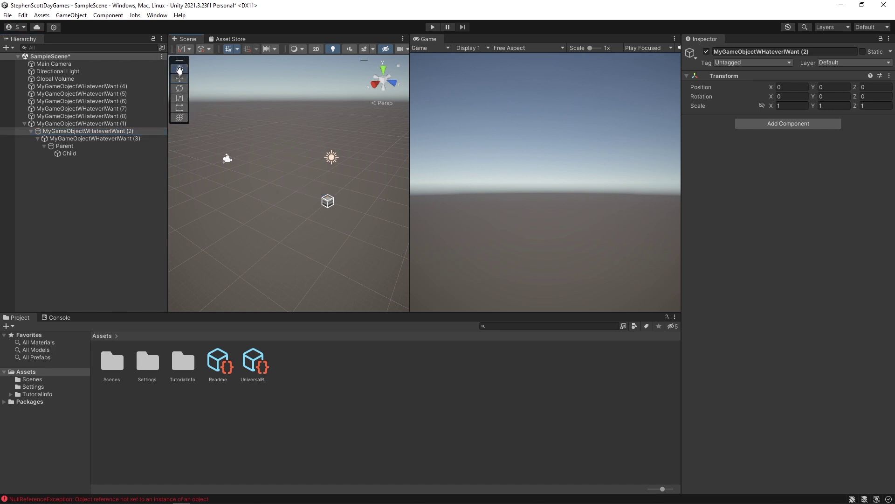
drag(270, 96, 273, 137)
key(w)
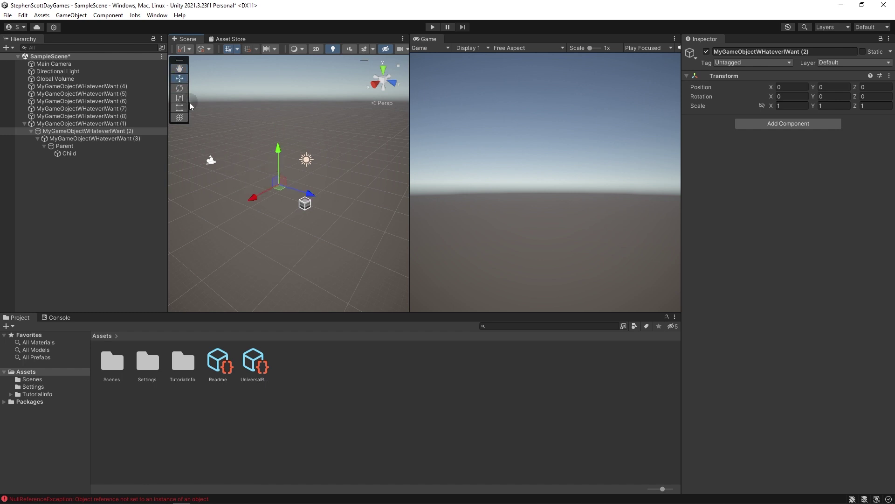
click(69, 138)
click(69, 147)
click(55, 78)
drag(338, 215, 321, 179)
drag(293, 220, 285, 215)
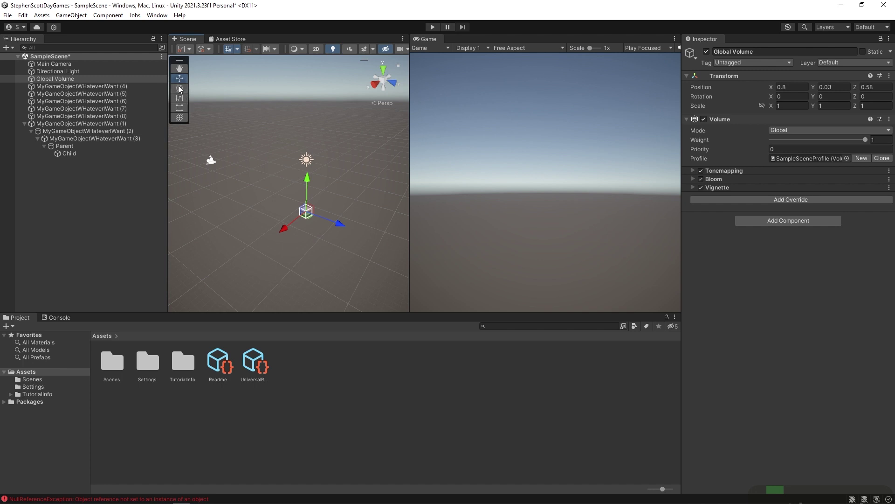
Rotate Parent about its Y axis to -211.836.
click(180, 88)
click(279, 193)
mouse_move(287, 202)
mouse_down()
mouse_move(303, 207)
mouse_move(266, 203)
mouse_move(286, 201)
mouse_up()
mouse_move(268, 201)
mouse_down()
mouse_move(238, 199)
mouse_move(264, 201)
mouse_up()
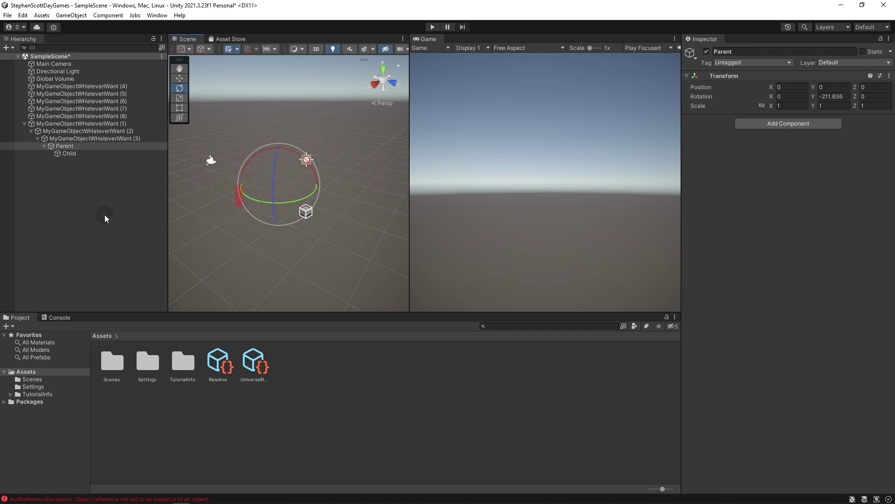
Add a Cube at the scene root and rotate it about 65 degrees around Y.
right_click(85, 207)
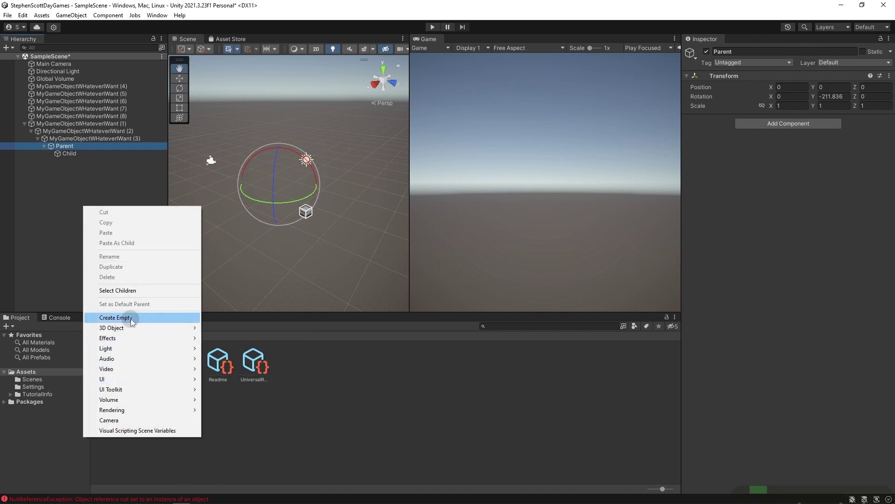
mouse_move(140, 329)
click(228, 328)
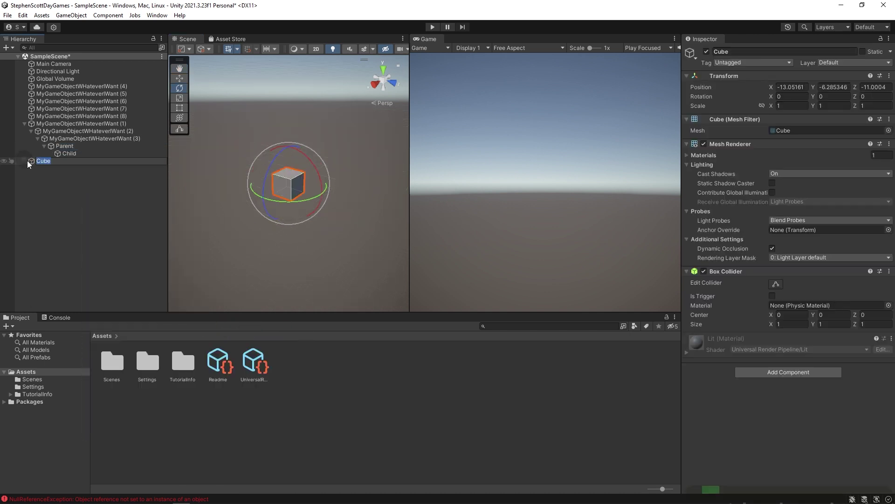
drag(292, 201, 217, 188)
Rotate the Cube to 8.81, 8.73, -7.269 and reselect it.
drag(287, 163, 304, 224)
drag(255, 197, 284, 199)
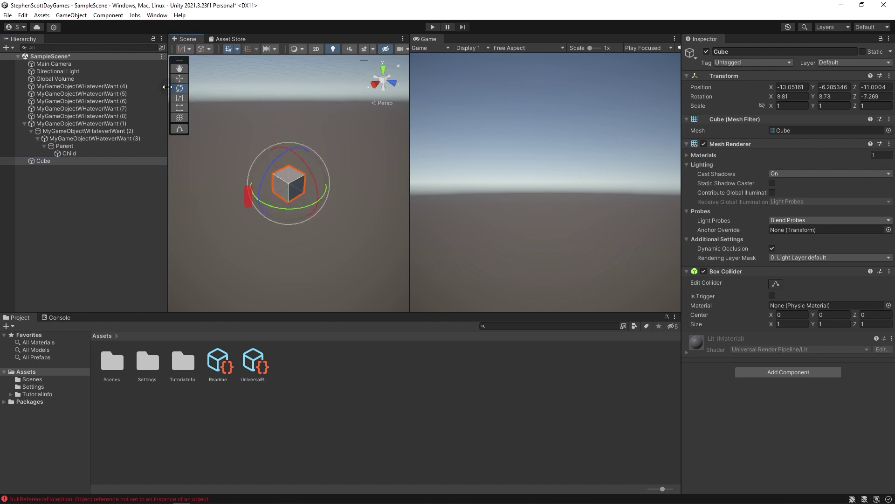
click(174, 83)
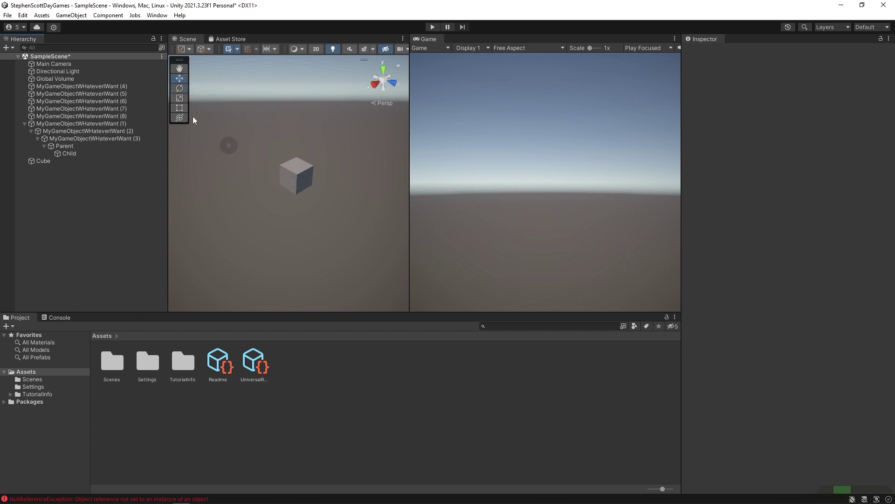
click(296, 175)
Scale the Cube along Z, Y and X, then shrink it uniformly to about 4.79 × 4.15 × 2.83.
key(w)
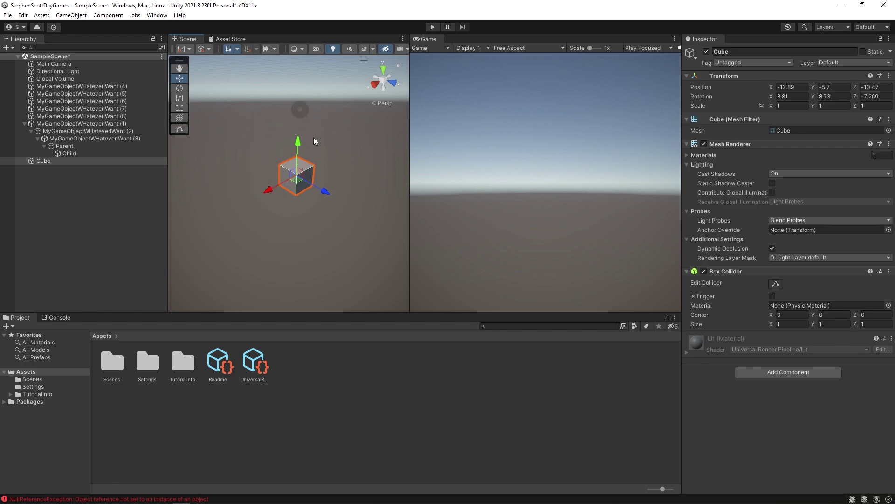
key(e)
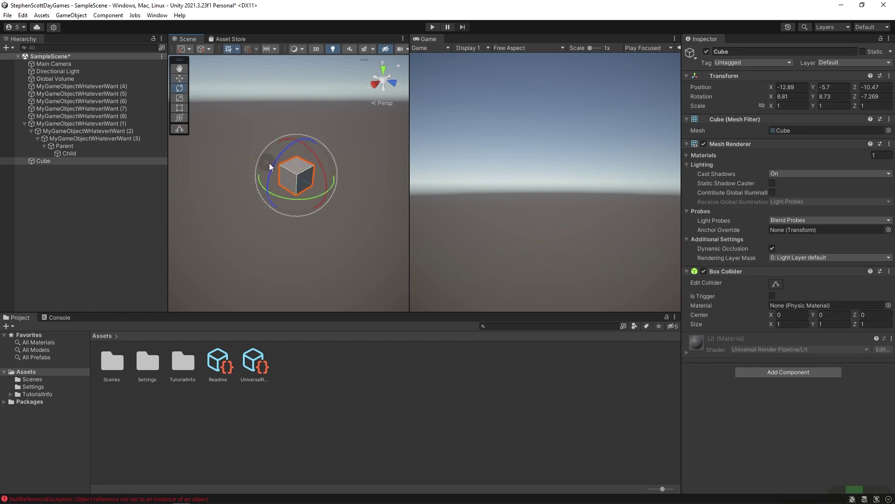
key(r)
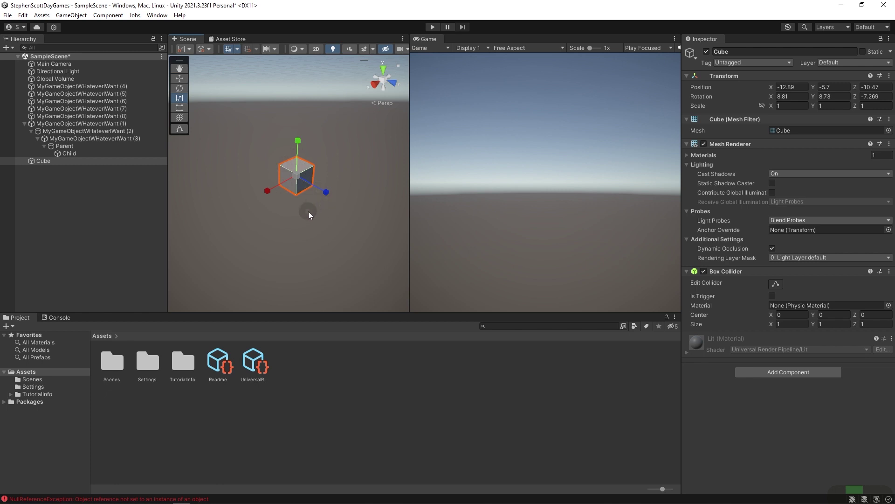
drag(328, 193, 306, 191)
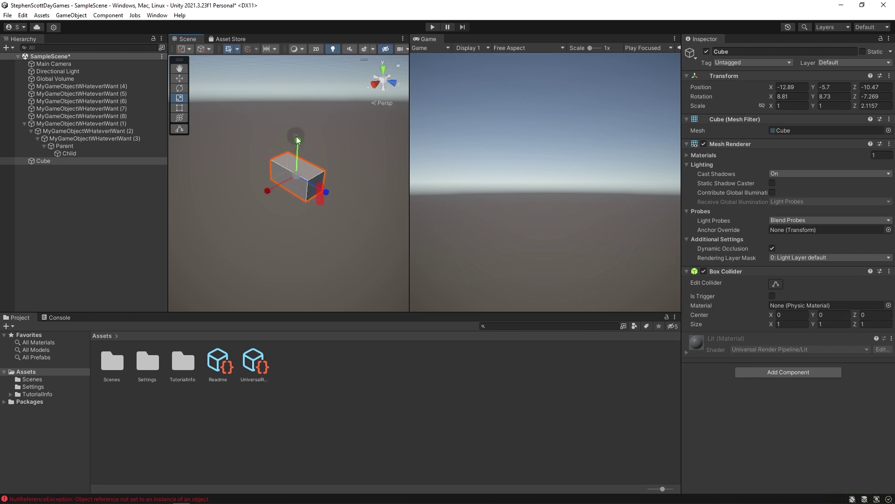
drag(298, 139, 301, 78)
drag(263, 190, 209, 231)
drag(295, 174, 253, 186)
Rotate the Cube around Z to -35.866 and move it to -13.53, -5.27, -10.93.
key(e)
drag(280, 155, 244, 155)
middle_drag(244, 155, 261, 187)
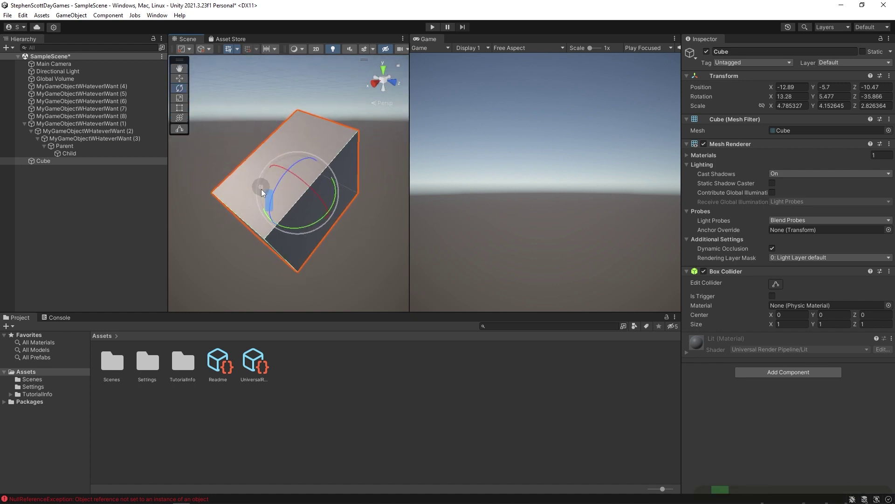
key(w)
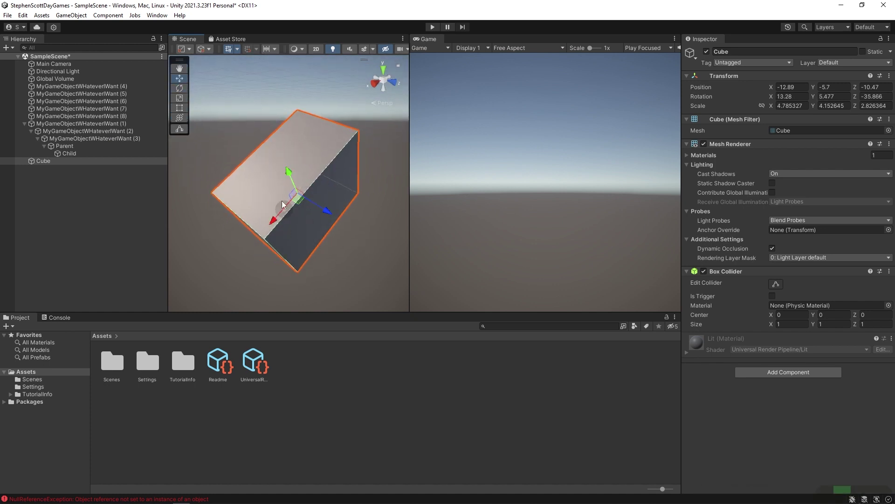
mouse_move(297, 203)
mouse_down()
mouse_move(290, 169)
mouse_move(298, 194)
mouse_move(284, 178)
mouse_move(350, 202)
mouse_move(293, 159)
mouse_move(323, 243)
mouse_move(282, 185)
mouse_move(250, 225)
mouse_move(281, 206)
mouse_up()
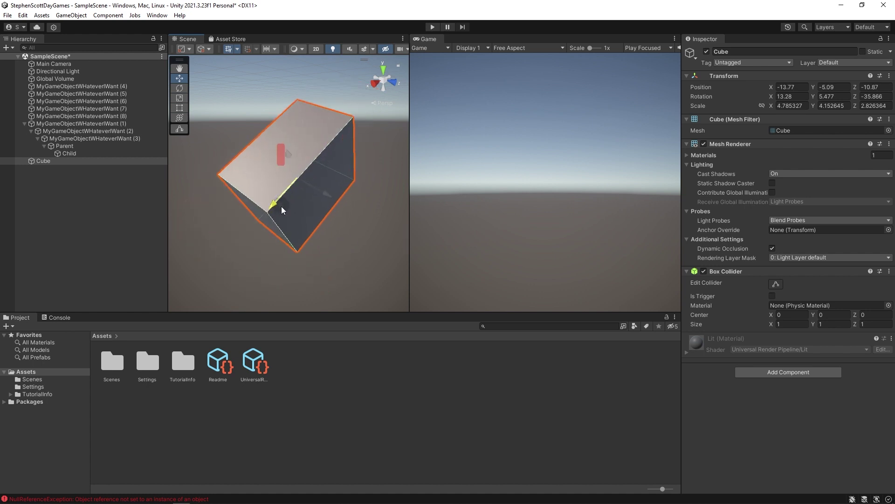
click(293, 210)
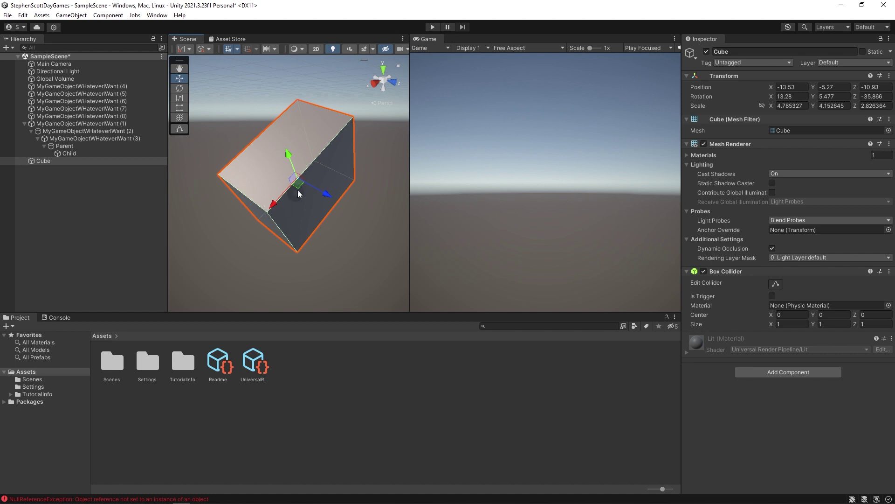
click(206, 48)
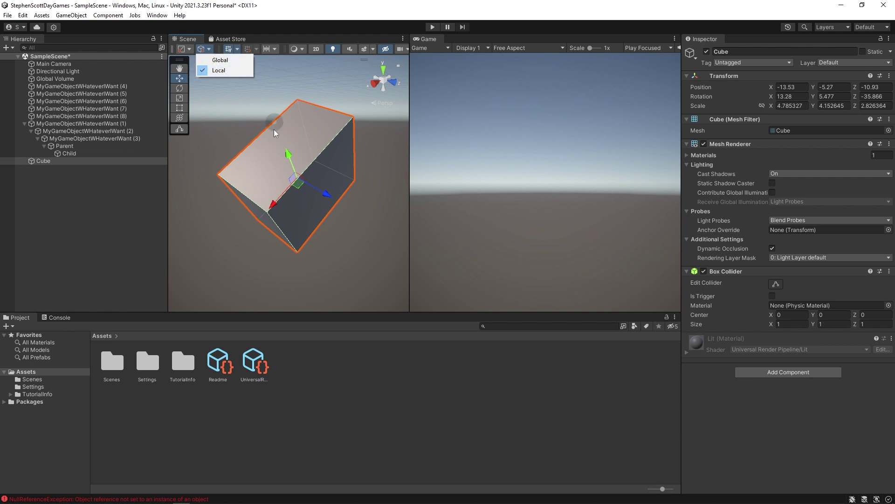
With the gizmo set to world axes, push the Cube back to -14.96, -6.19, -12.84 and rotate it upright.
click(231, 60)
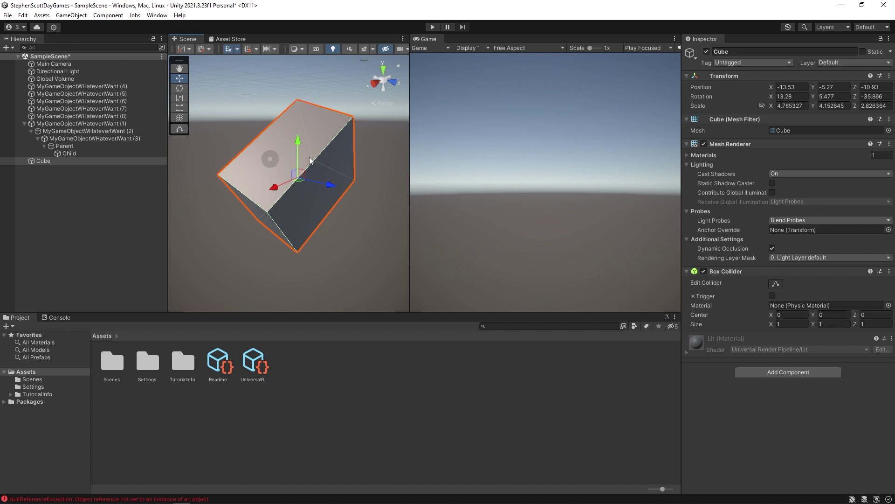
middle_drag(274, 194, 219, 204)
right_drag(218, 203, 301, 167)
right_drag(334, 132, 314, 190)
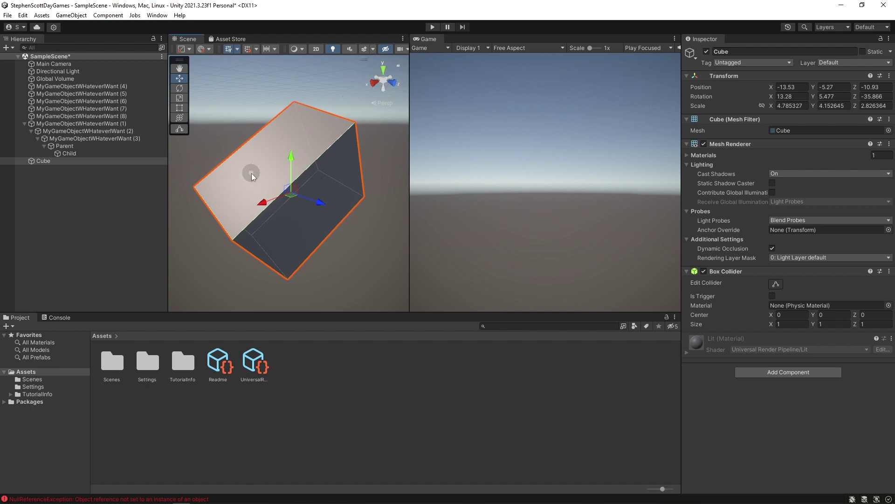
right_drag(261, 167, 268, 298)
drag(269, 299, 281, 186)
key(e)
click(145, 175)
click(38, 162)
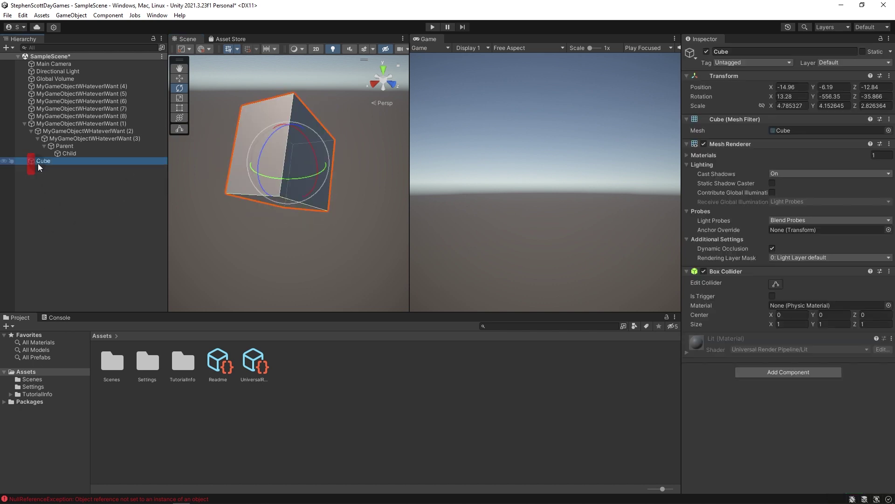
Add a Sphere as a child of the Cube and pull it toward the viewer.
right_click(38, 163)
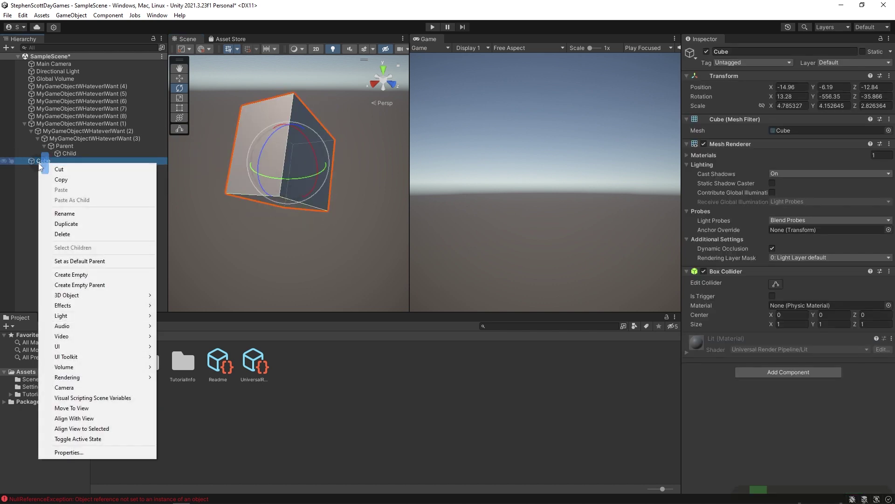
mouse_move(114, 297)
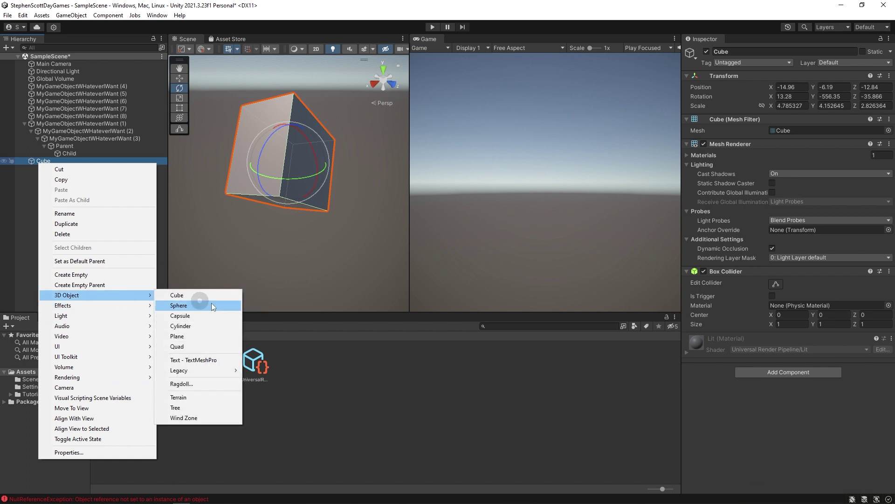
click(210, 306)
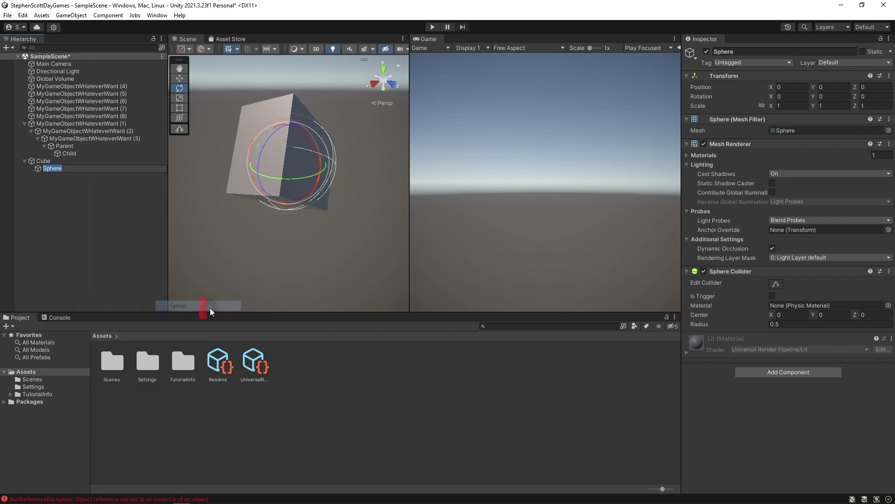
click(38, 169)
key(w)
drag(318, 176, 258, 201)
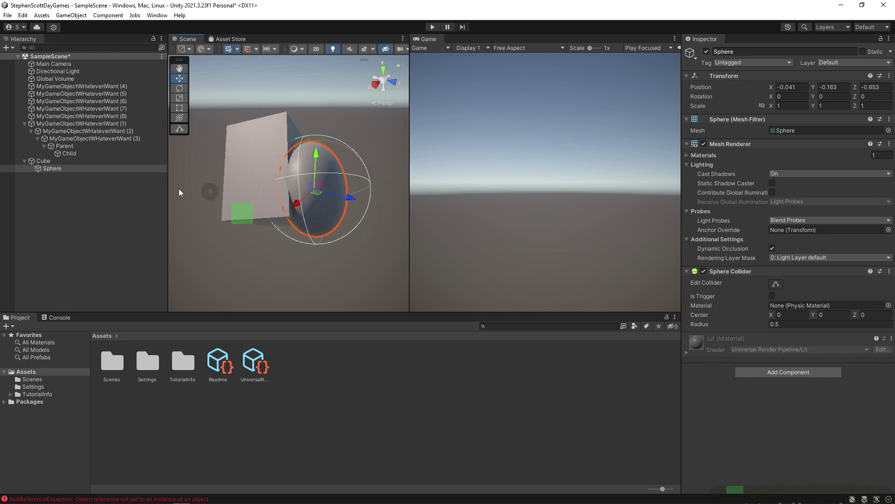
Lower the Cube, then reorder MyGameObjectWHateverIWant (1) between (5) and (6) in the Hierarchy.
click(40, 161)
scroll(265, 110, up, 3)
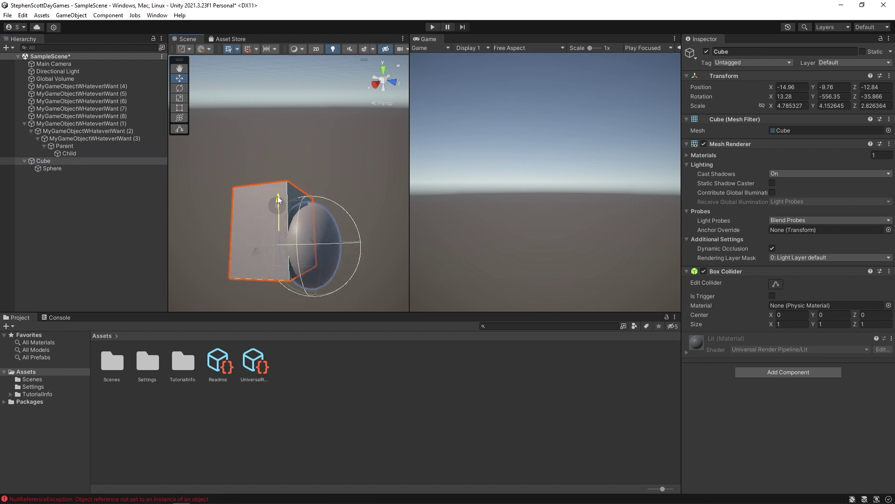
drag(262, 106, 253, 171)
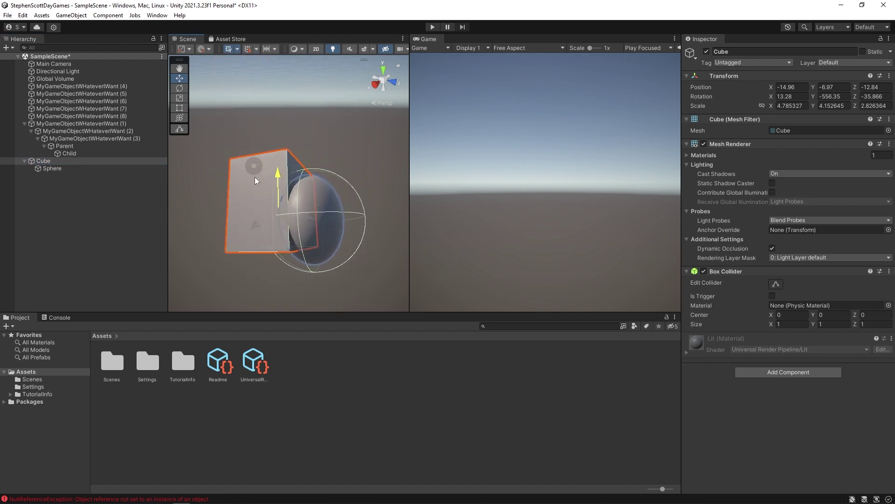
drag(56, 124, 61, 187)
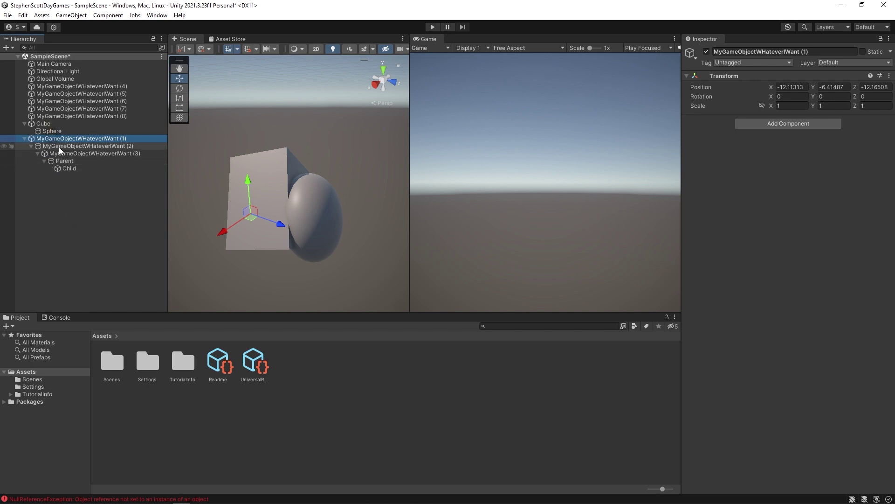
drag(57, 139, 54, 98)
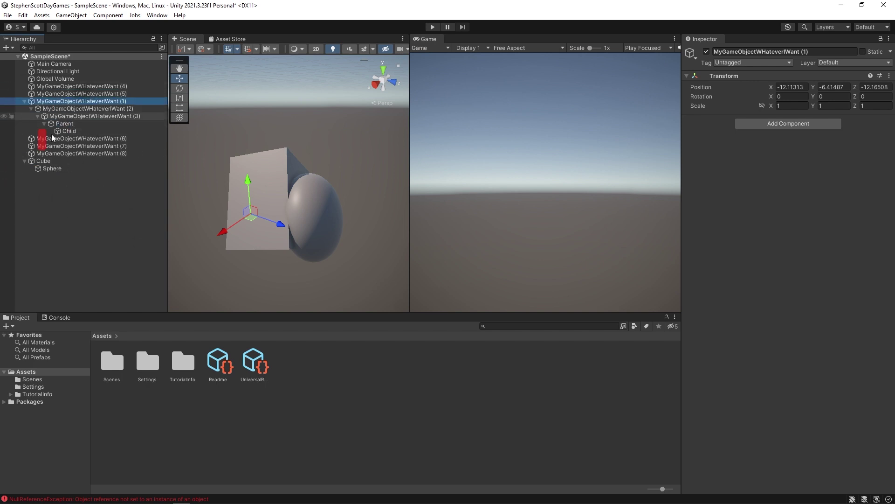
Reposition the Cube and Sphere so the sphere sits right beside the cube.
click(41, 161)
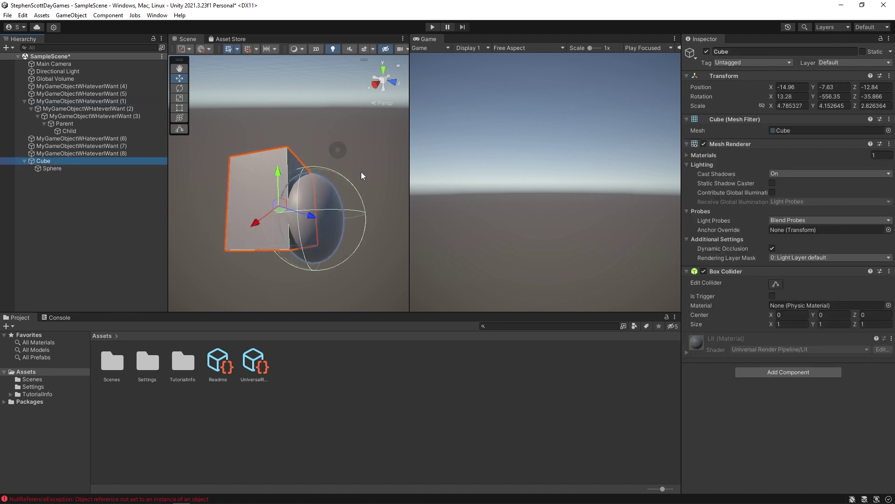
right_drag(321, 214, 300, 268)
middle_drag(300, 267, 300, 208)
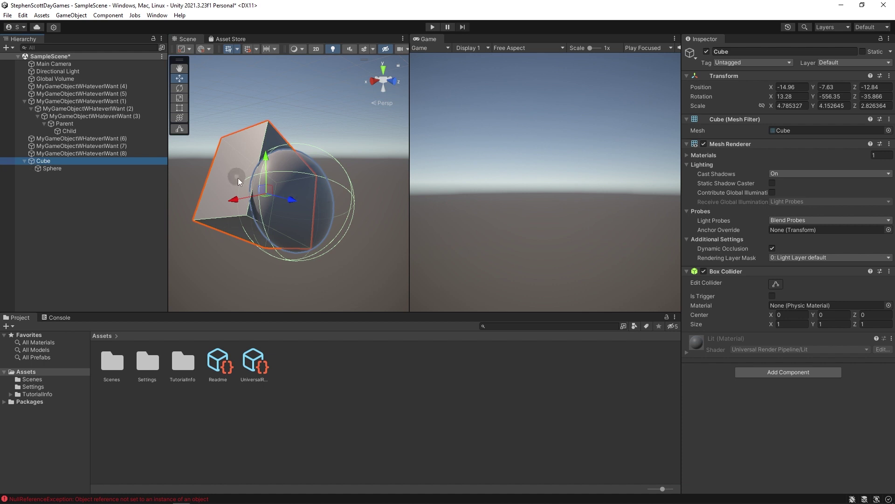
mouse_move(265, 158)
mouse_down()
mouse_move(264, 109)
mouse_move(265, 154)
mouse_up()
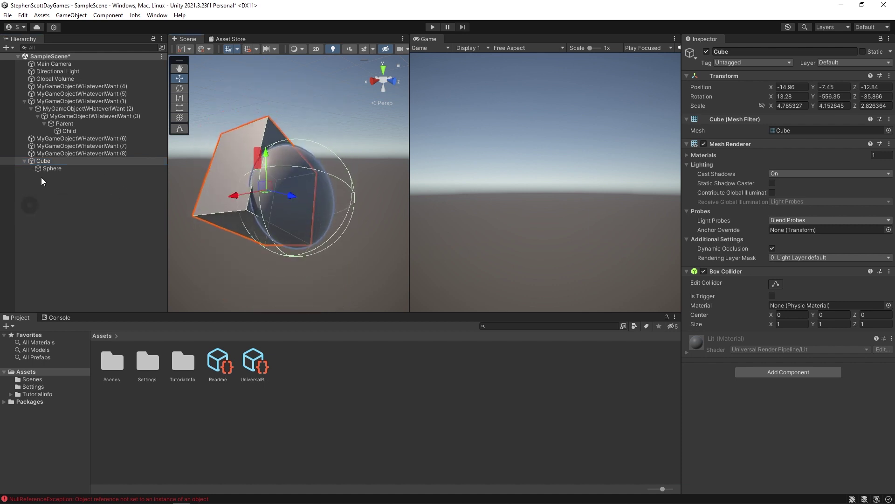
click(55, 169)
drag(295, 183, 353, 176)
click(113, 159)
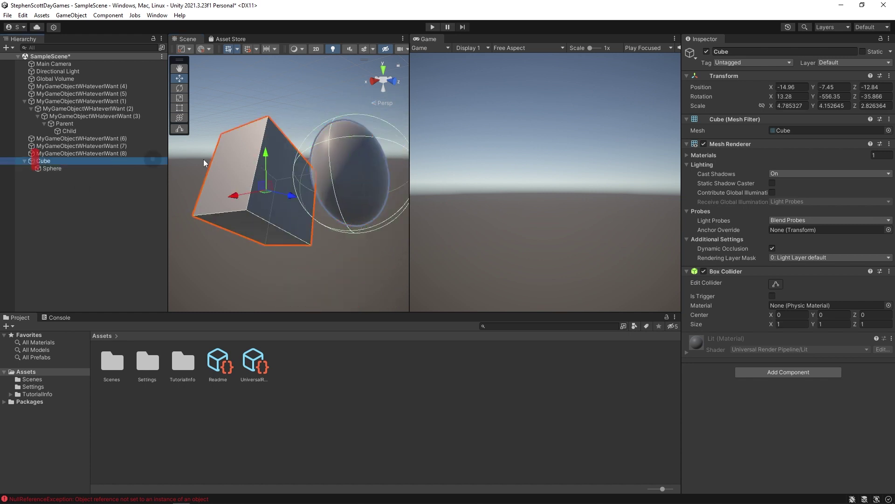
mouse_move(259, 177)
mouse_down()
mouse_move(259, 105)
mouse_move(245, 164)
mouse_move(261, 212)
mouse_move(253, 184)
mouse_up()
click(103, 249)
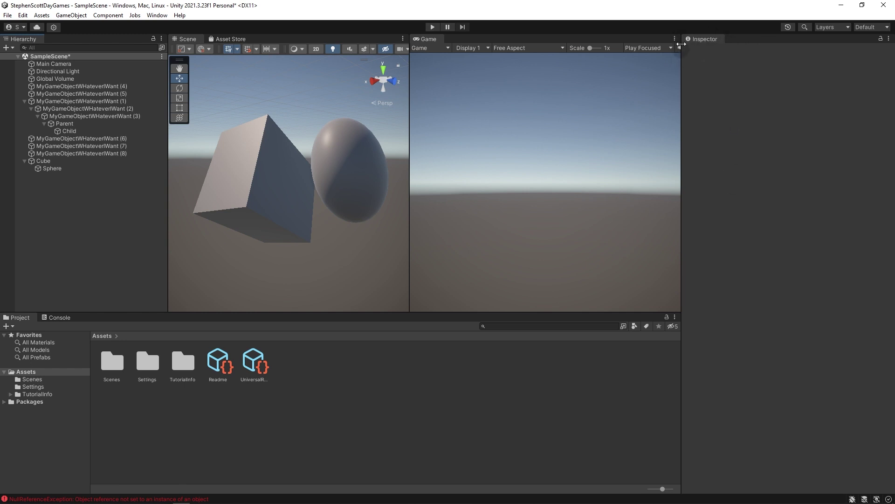
click(53, 64)
click(55, 79)
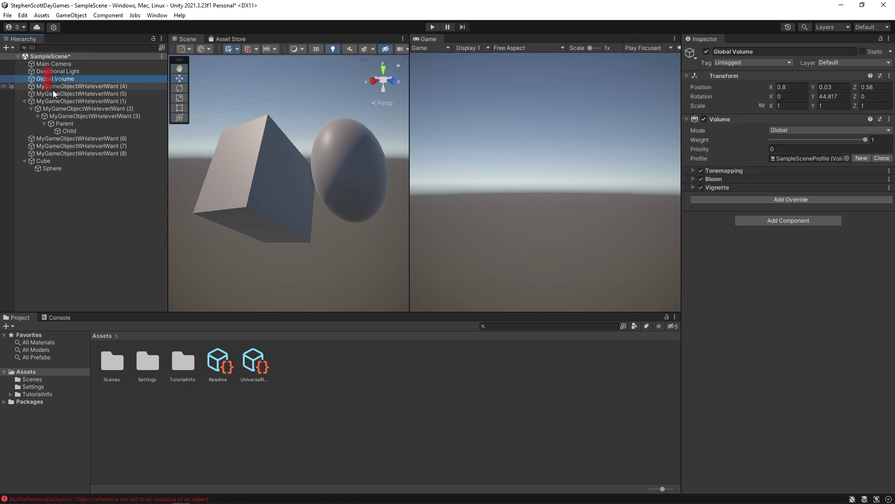
click(51, 117)
click(51, 154)
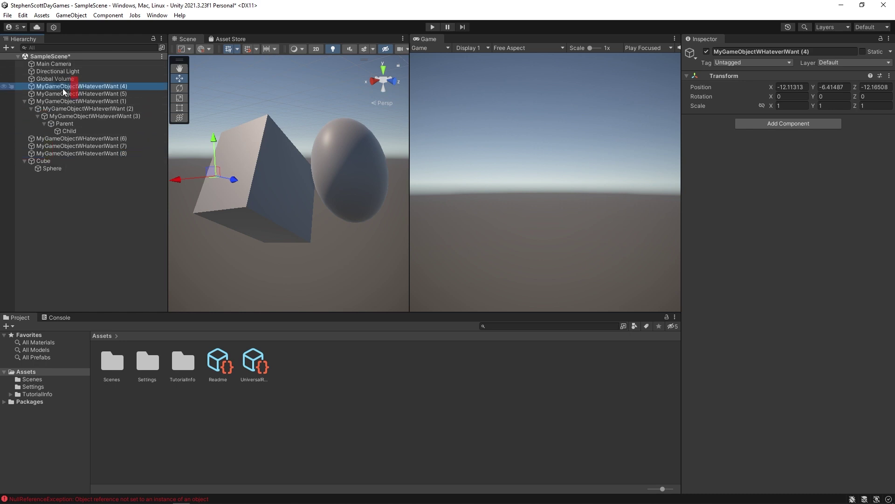
key(Down)
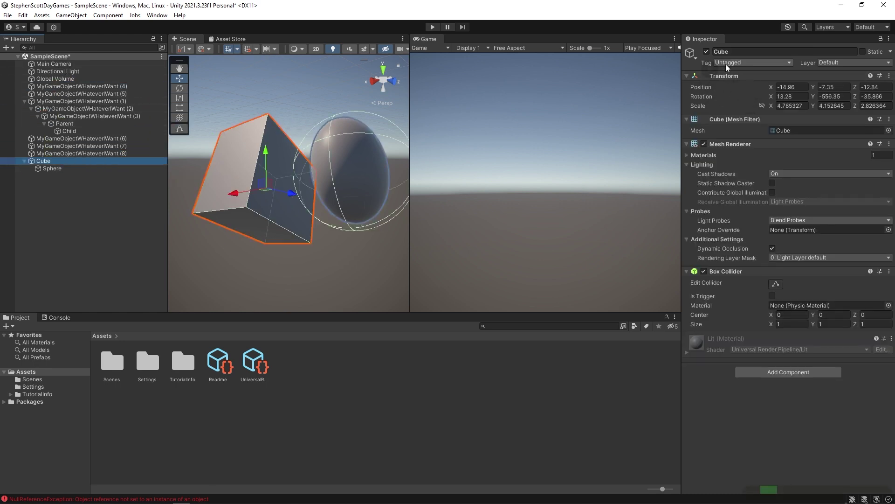
key(Down)
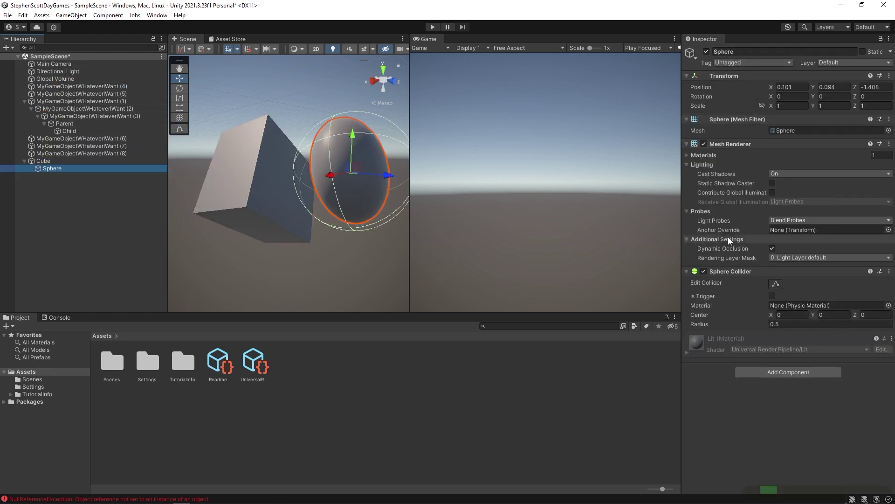
key(Up)
key(Up)
key(Up)
key(Up)
key(Up)
key(Up)
key(Up)
key(Up)
key(Up)
key(Up)
key(Up)
key(Up)
key(Up)
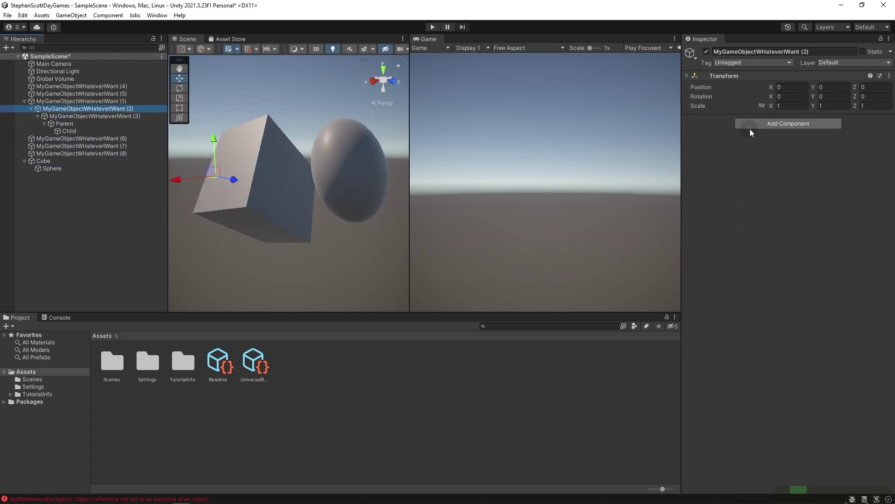
key(Up)
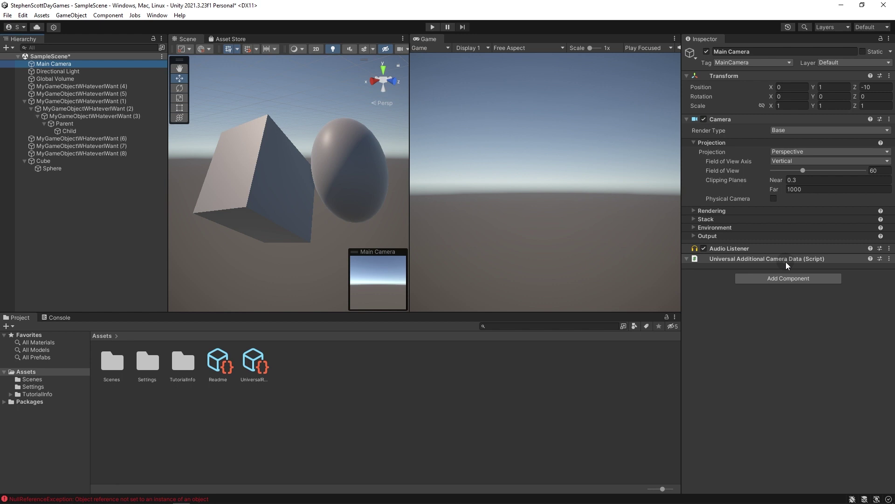
key(Down)
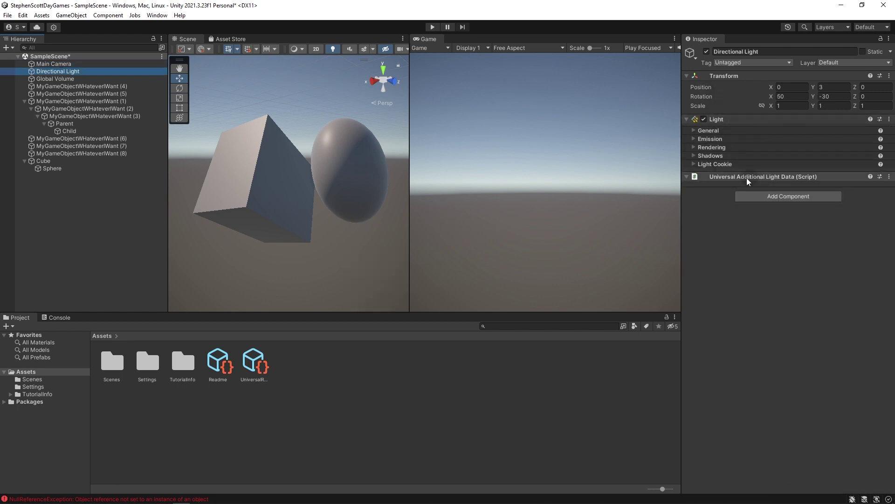
key(Down)
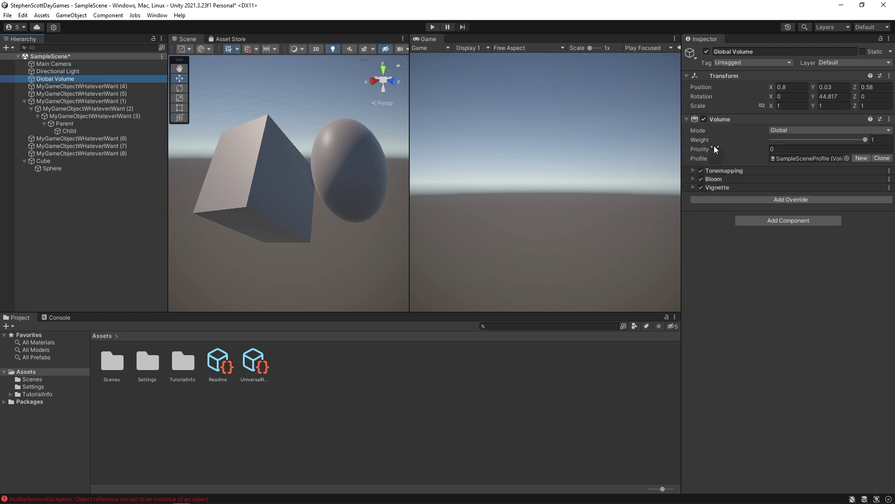
key(Down)
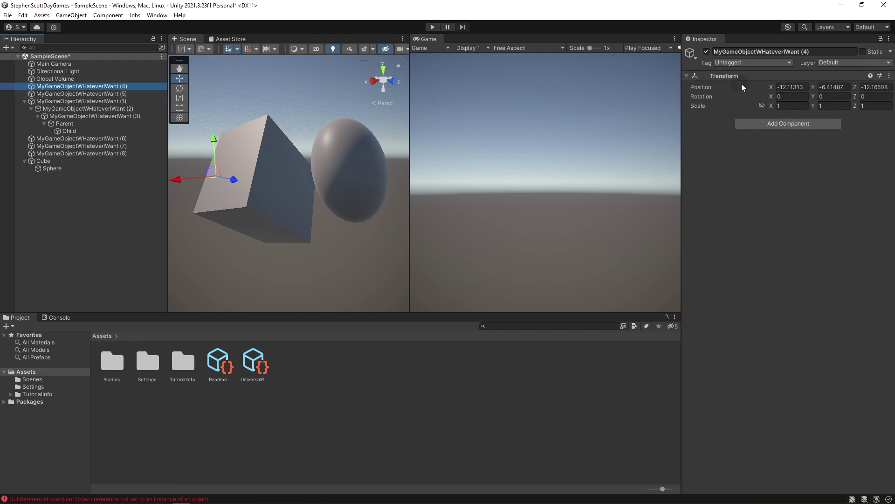
key(Down)
key(Down)
key(Up)
key(Up)
key(Up)
key(Up)
key(Up)
key(Down)
key(Down)
key(Down)
key(Down)
key(Down)
key(Down)
key(Down)
key(Down)
key(Down)
key(Down)
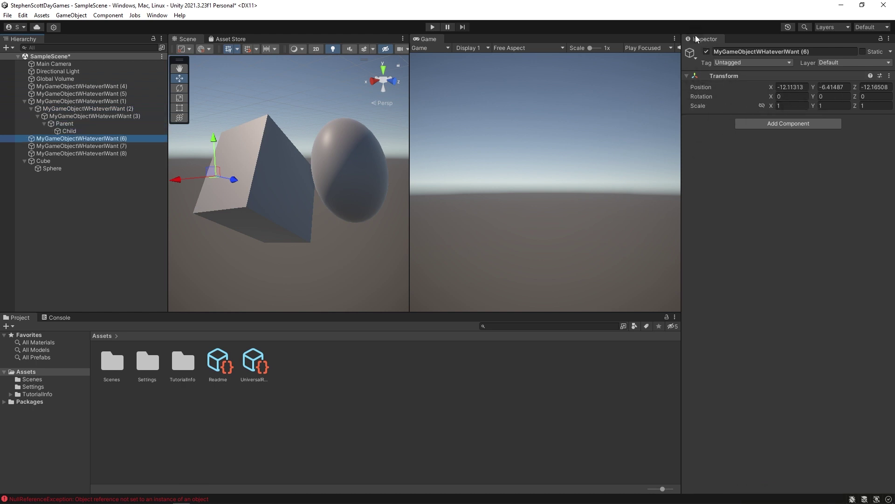
right_click(728, 76)
key(Escape)
key(Up)
key(Up)
key(Up)
key(Up)
key(Up)
key(Up)
key(Up)
key(Up)
key(Up)
key(Up)
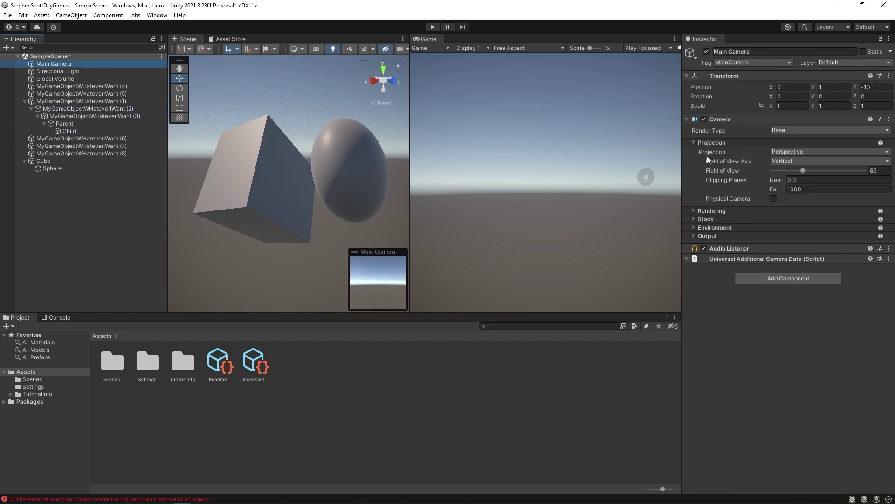
Move Universal Additional Camera Data above Camera on Main Camera, and create an empty GameObject.
drag(729, 258, 716, 113)
drag(718, 263, 717, 126)
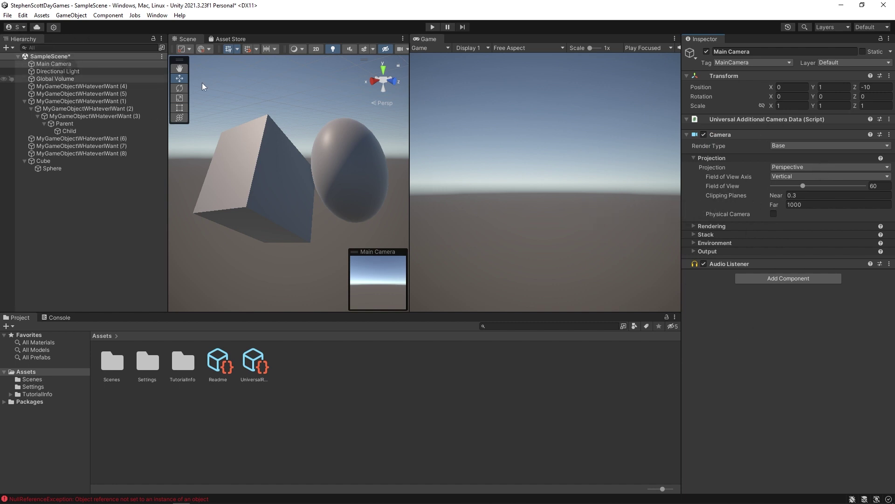
mouse_move(732, 176)
click(746, 224)
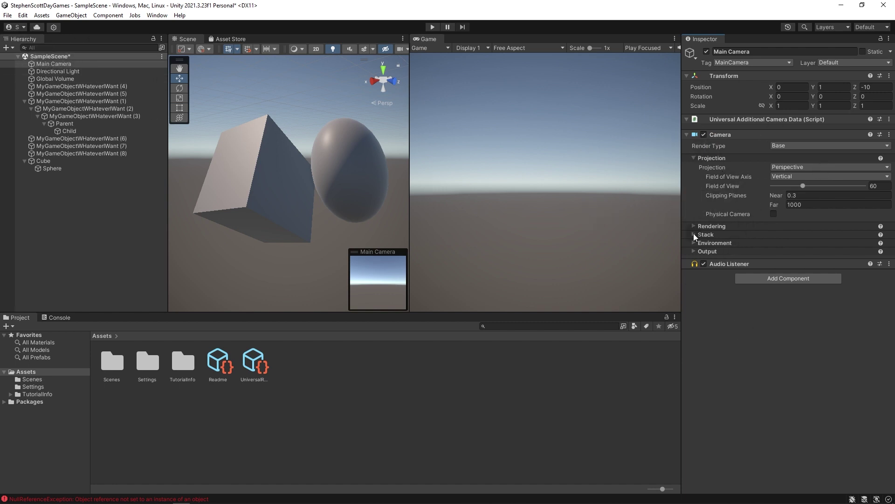
right_click(93, 224)
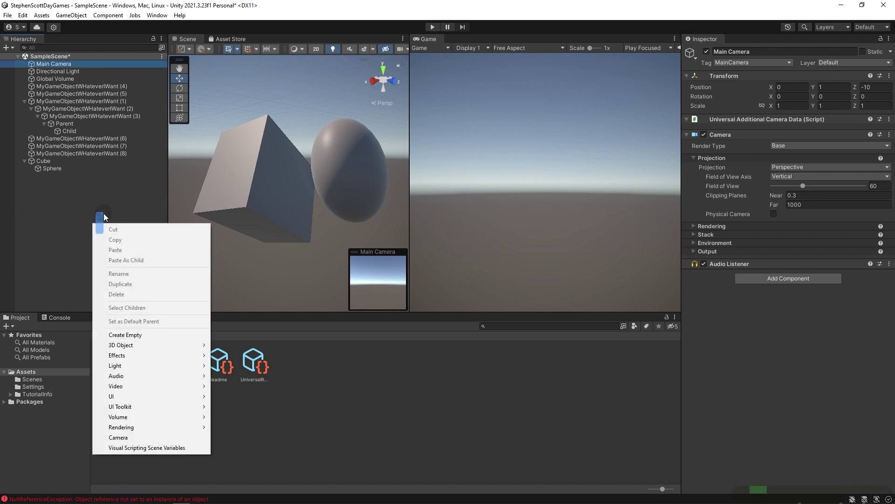
click(121, 335)
Name the new object 'my own camera' and add a Camera component to it.
text(my o)
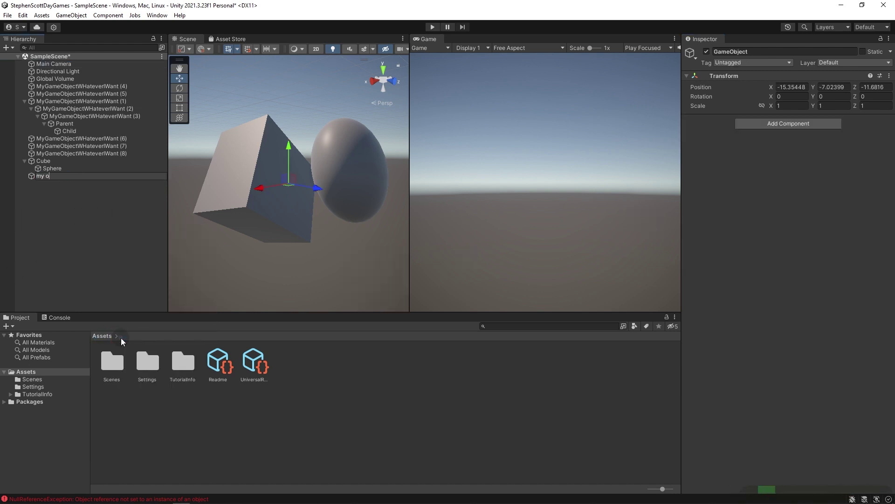
text(wn cv)
text(amer)
key(Return)
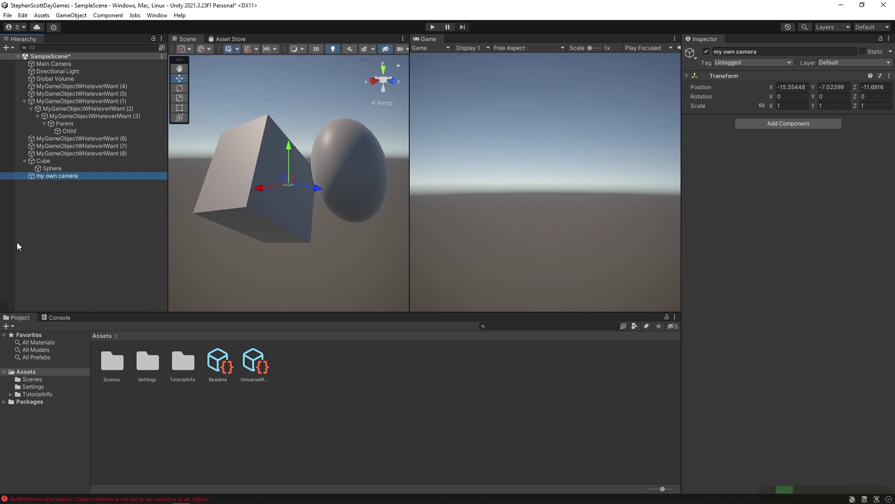
click(782, 125)
text(camera)
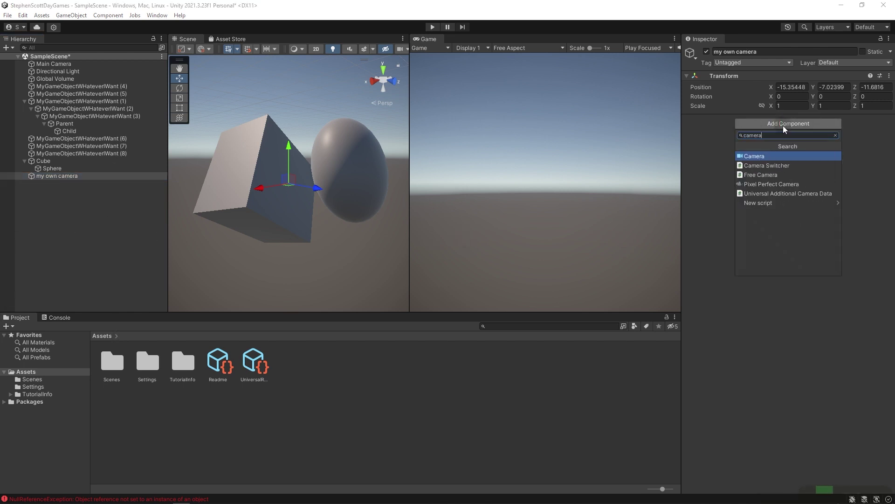
key(Return)
Frame Main Camera and my own camera in the Scene view, then delete my own camera.
click(34, 178)
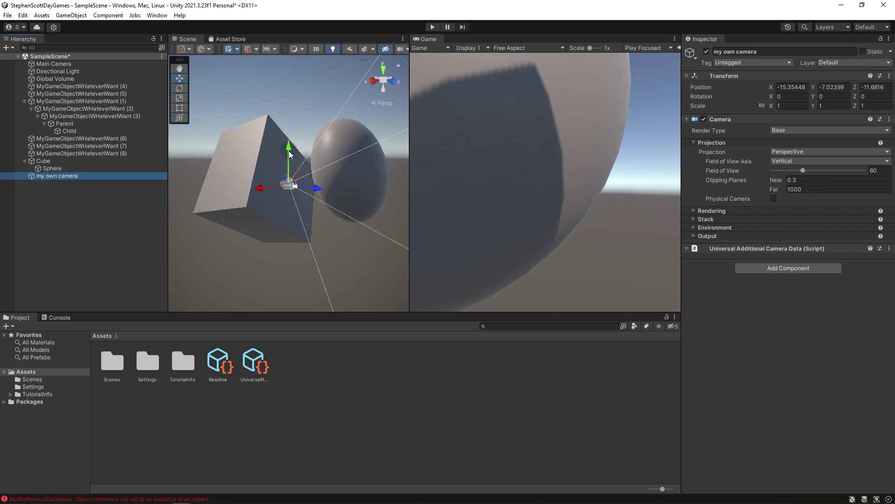
double_click(47, 64)
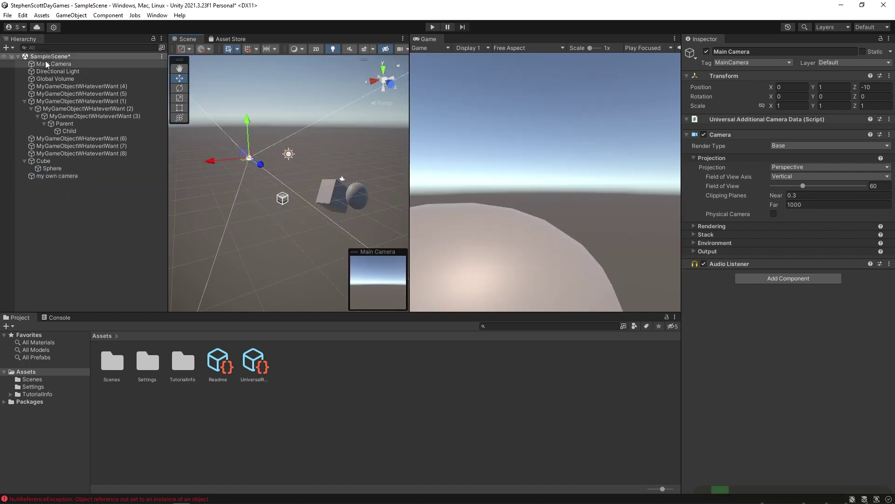
double_click(47, 176)
click(57, 212)
click(43, 177)
key(Delete)
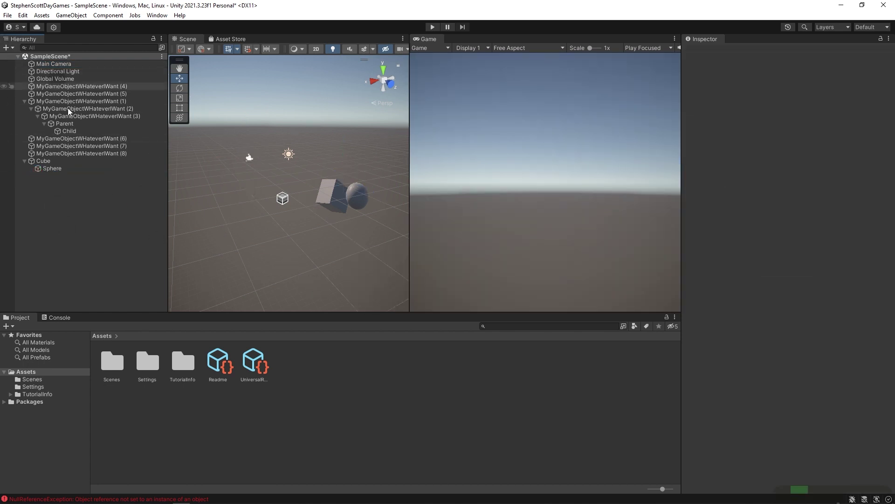
click(80, 153)
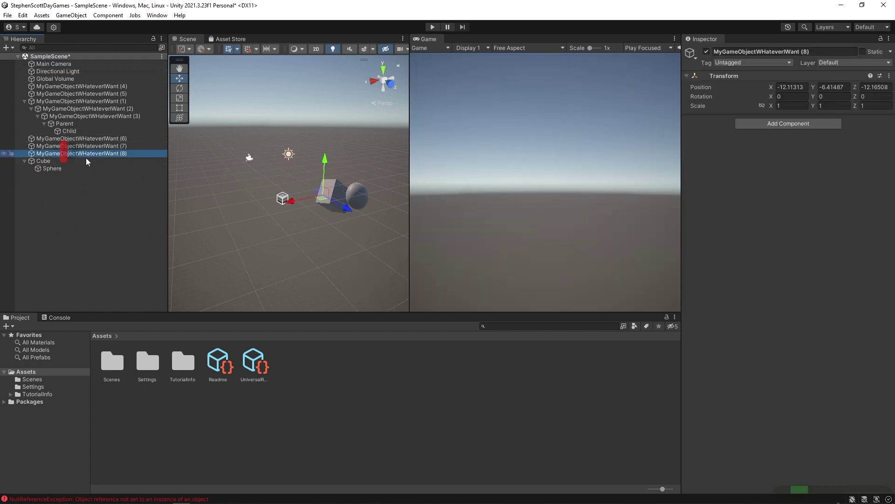
click(768, 125)
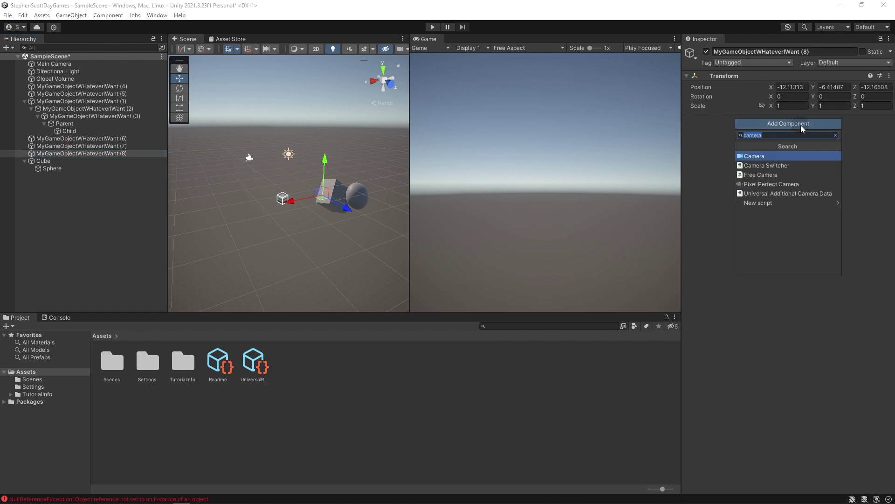
click(835, 135)
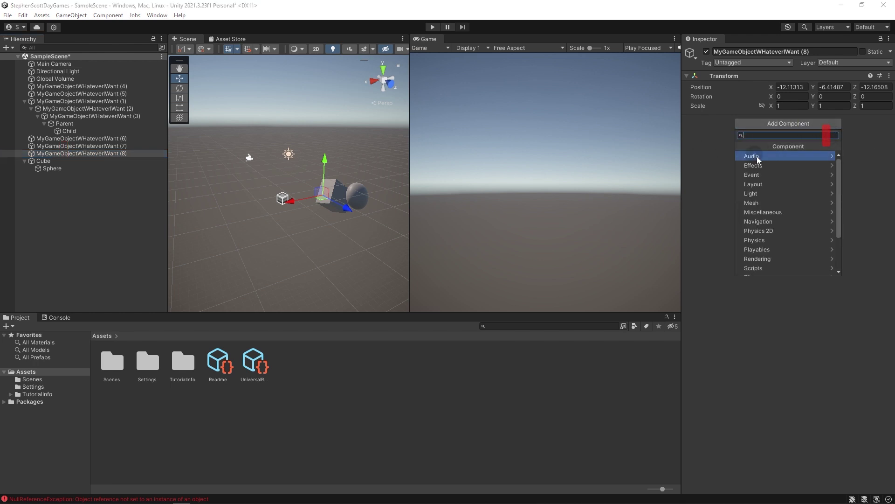
scroll(780, 200, down, 3)
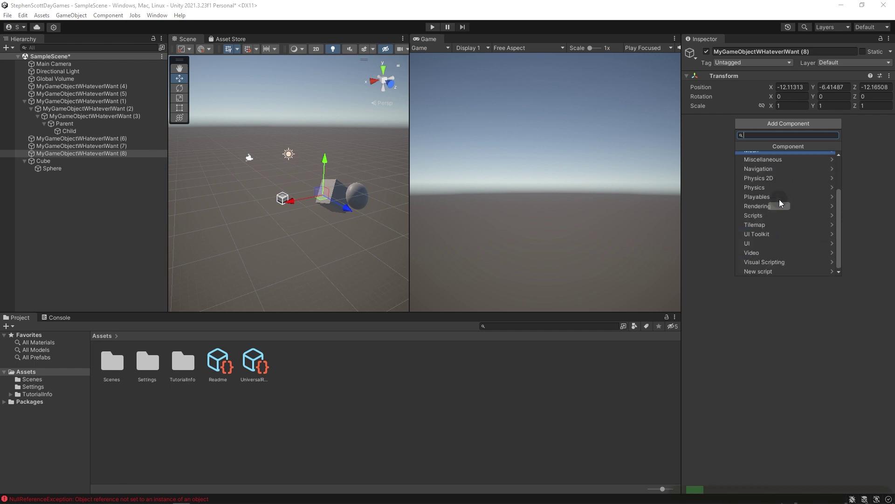
scroll(779, 198, up, 3)
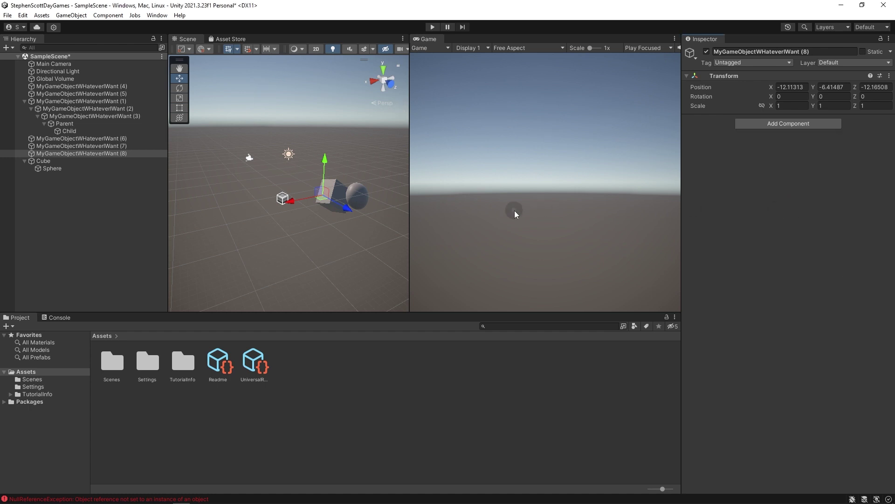
Bring the Scene view closer to the Cube and select the Sphere inside it.
click(332, 189)
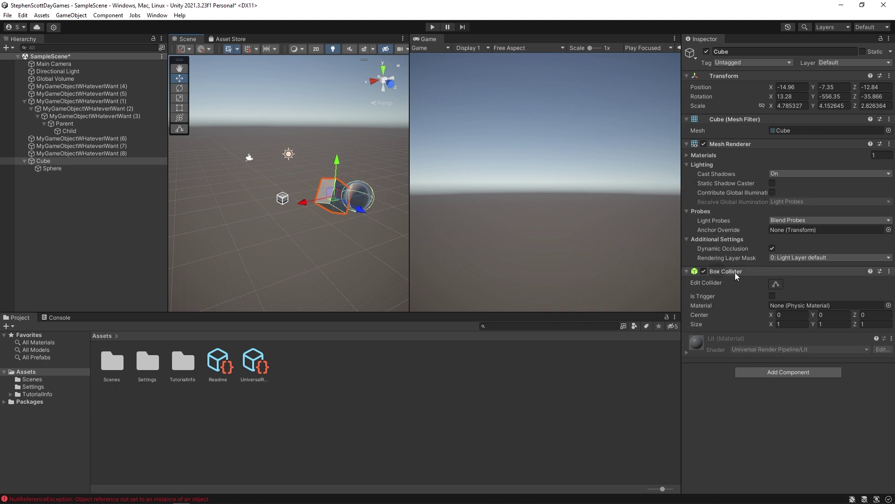
right_drag(308, 196, 270, 178)
key(w)
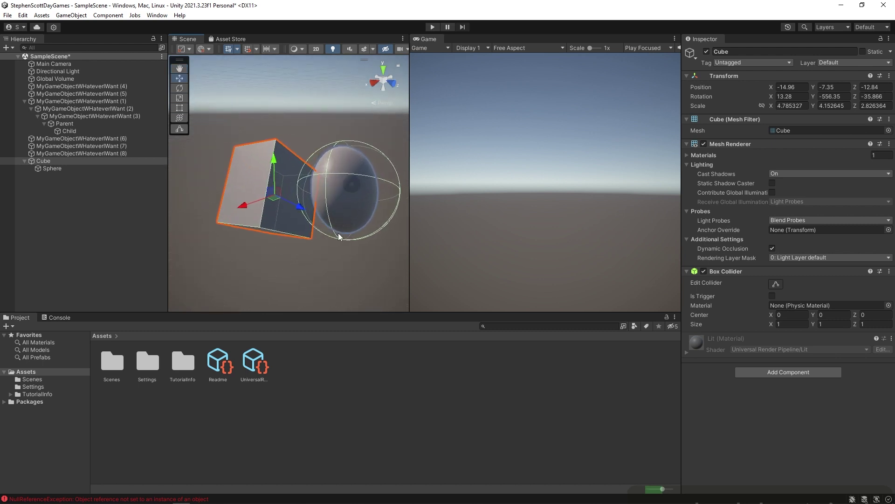
click(355, 186)
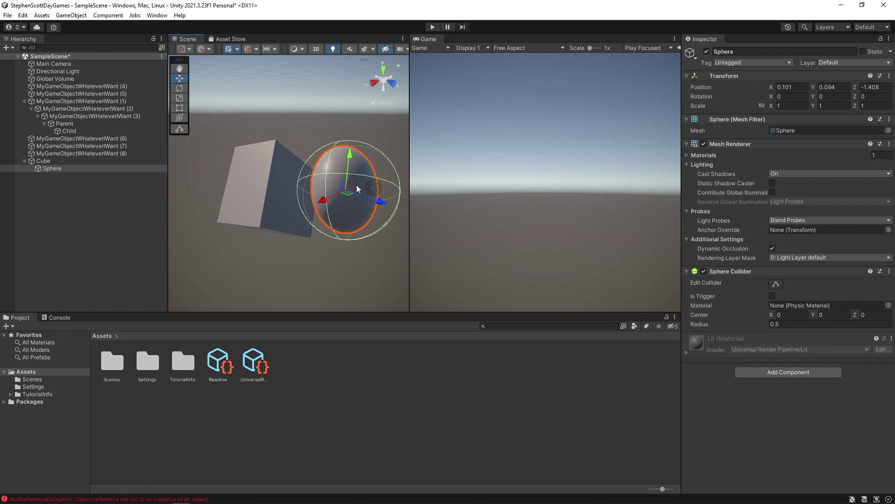
click(60, 169)
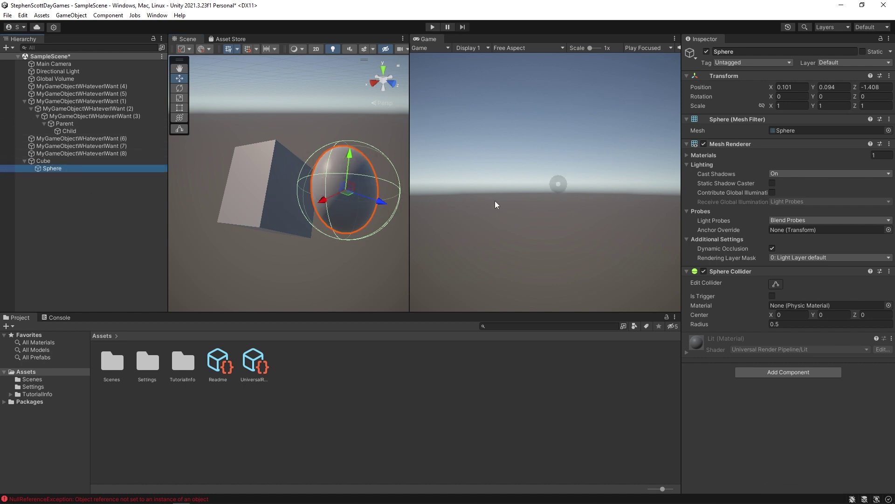
Stretch the Cube along its X and Z axes, then select the Sphere.
click(51, 161)
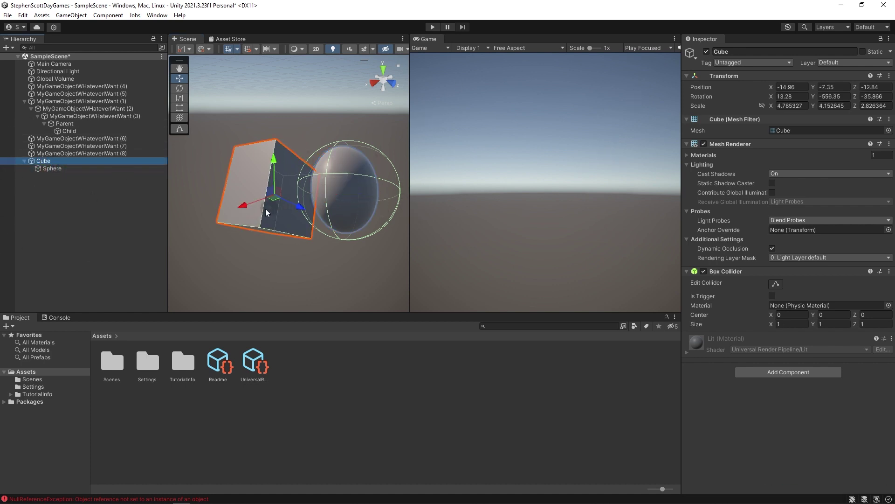
key(r)
drag(293, 203, 324, 212)
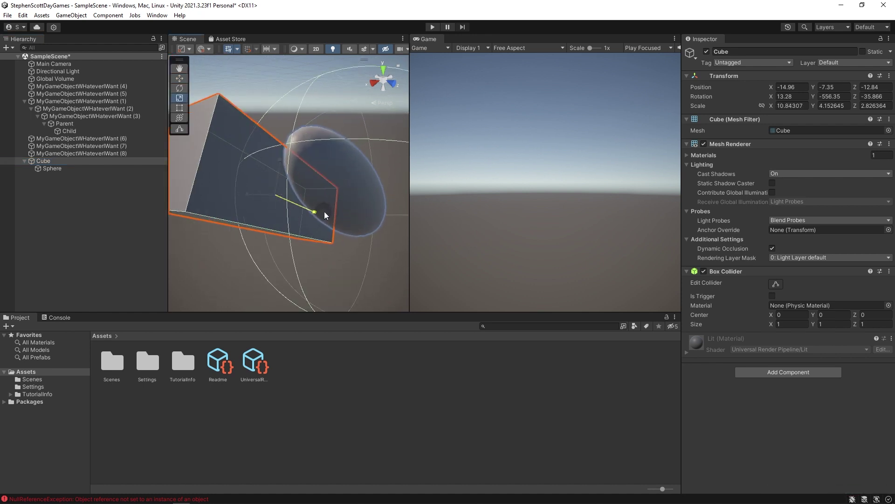
scroll(292, 217, down, 2)
drag(248, 198, 278, 198)
click(46, 167)
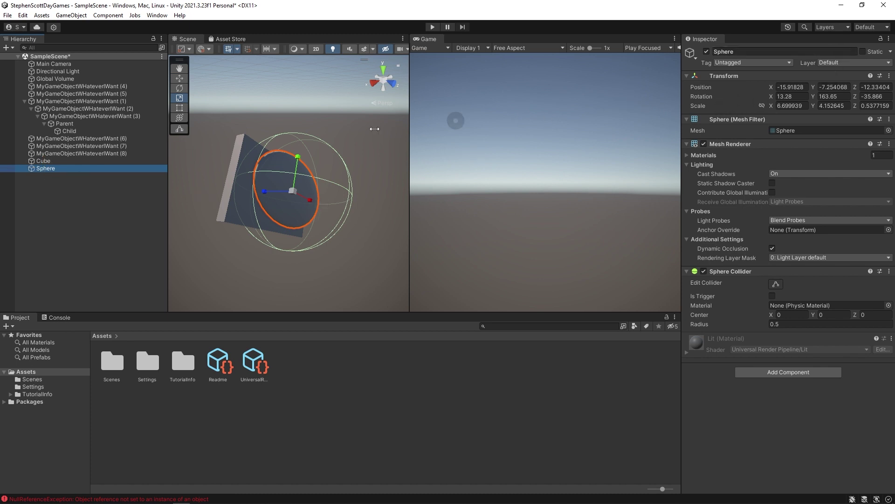
Reset the Sphere's Transform to position 0,0,0, zero rotation and scale 1, and frame it.
right_click(721, 74)
click(743, 81)
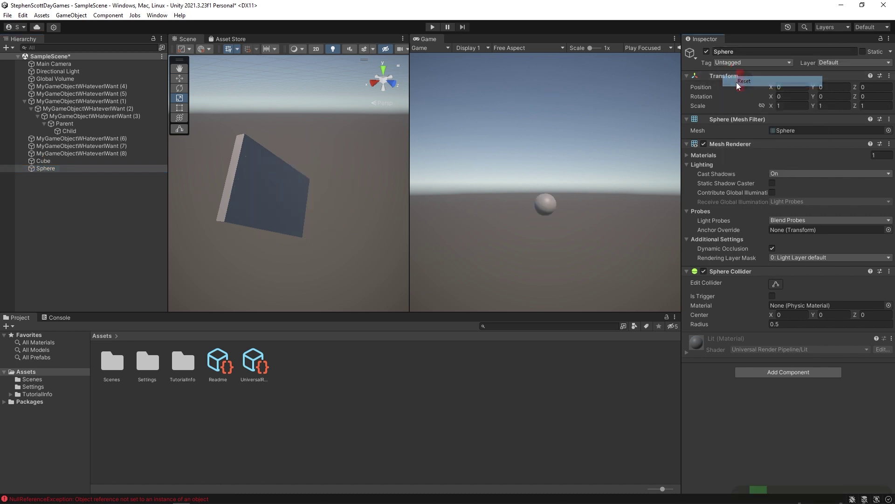
key(f)
alt+drag(208, 234, 326, 193)
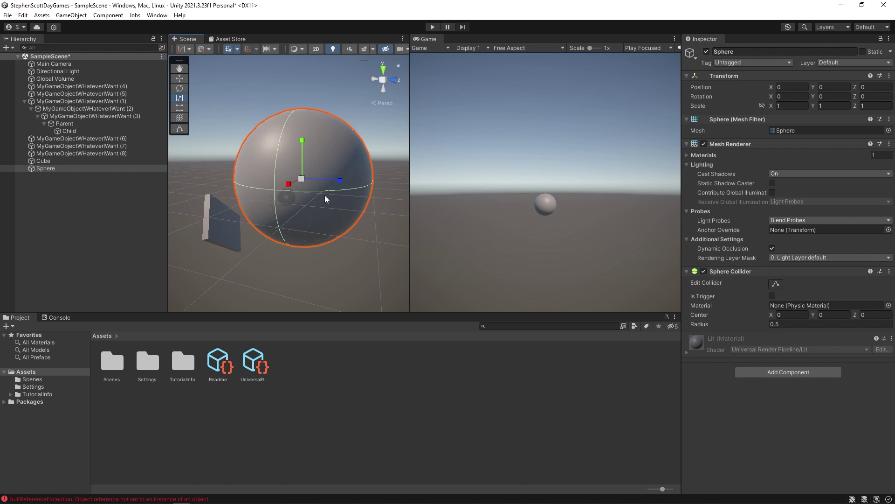
Toggle the Sphere Collider off and on twice, leaving it enabled.
click(704, 270)
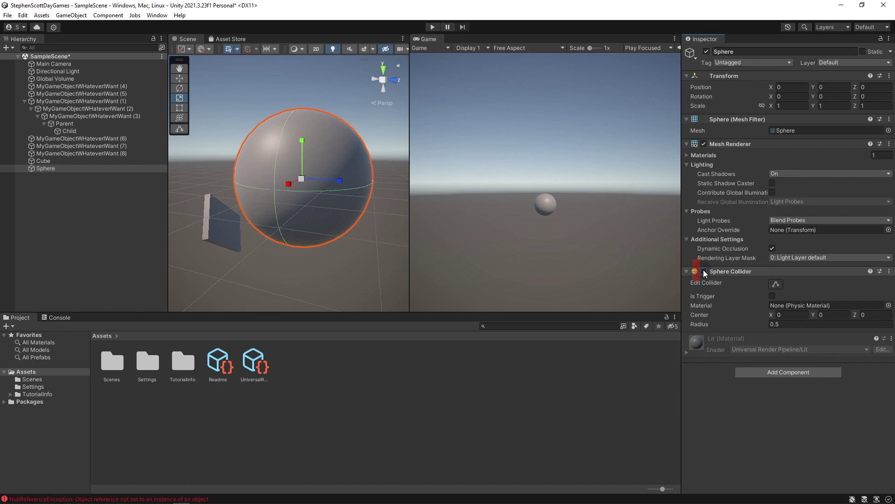
click(703, 271)
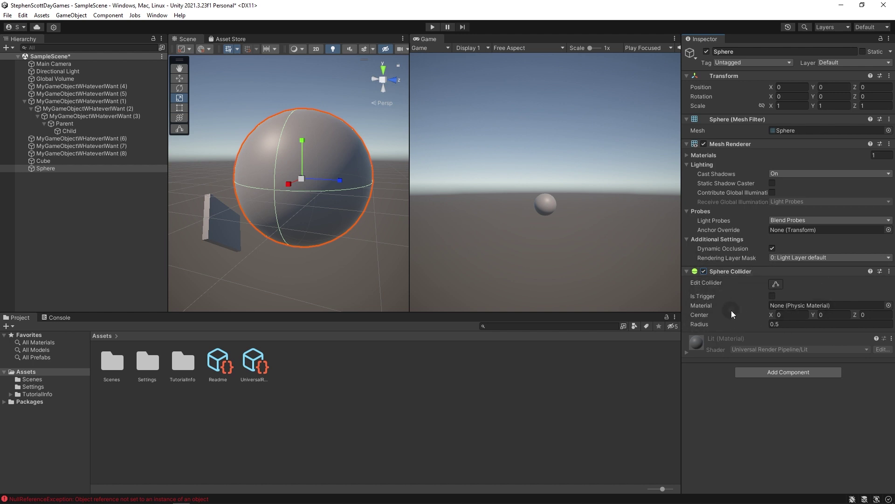
click(703, 272)
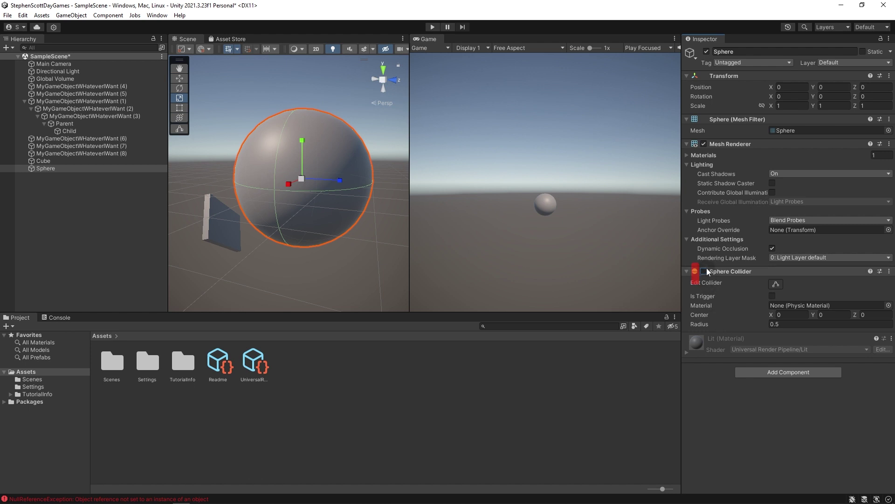
click(703, 272)
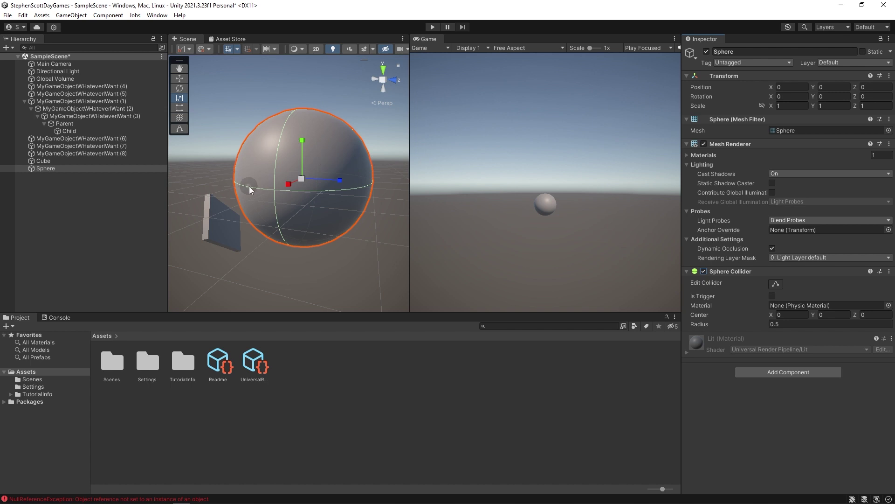
right_drag(316, 281, 309, 221)
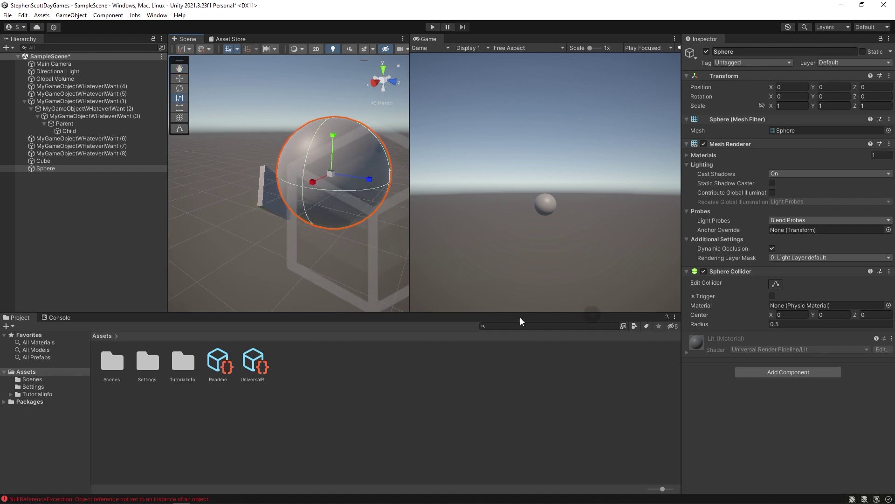
Create a new Cube from the Sphere's menu and move it beside the sphere to X 1.018.
right_click(100, 201)
right_click(42, 169)
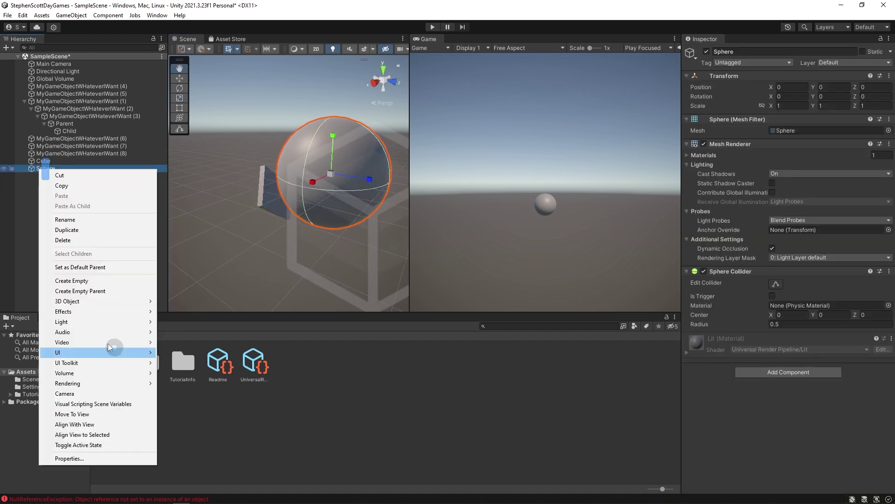
mouse_move(97, 299)
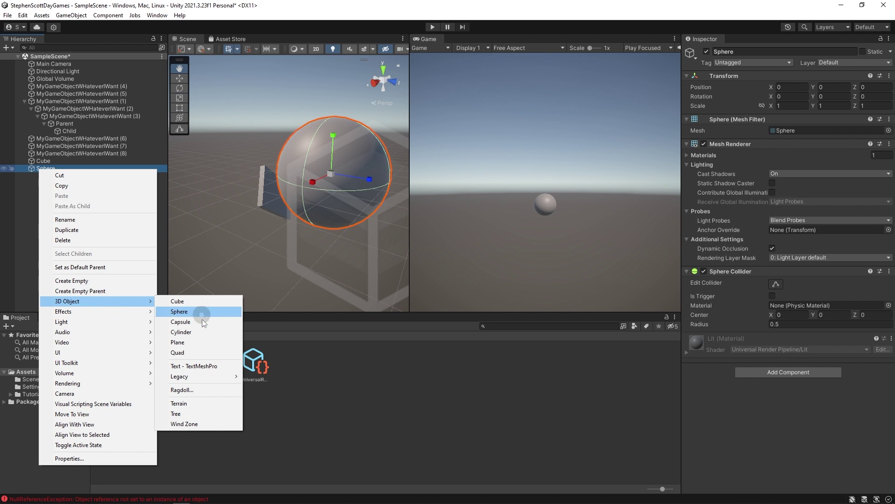
click(180, 301)
click(37, 177)
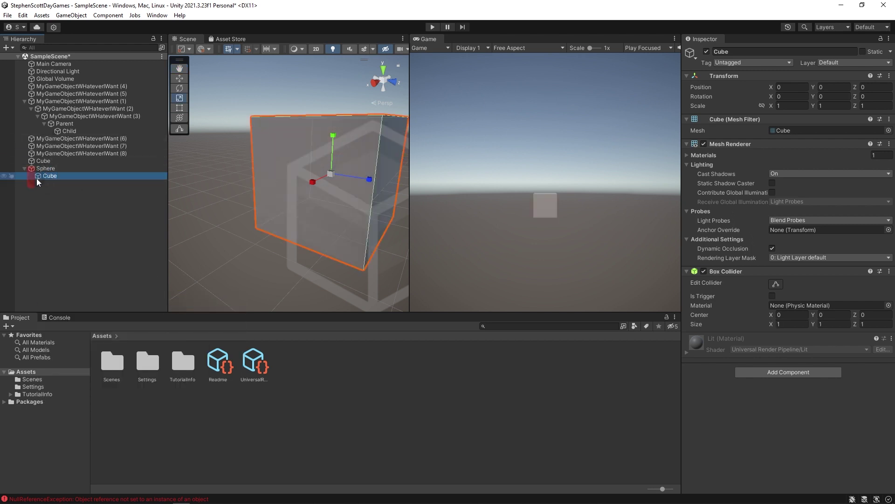
key(w)
drag(242, 208, 343, 70)
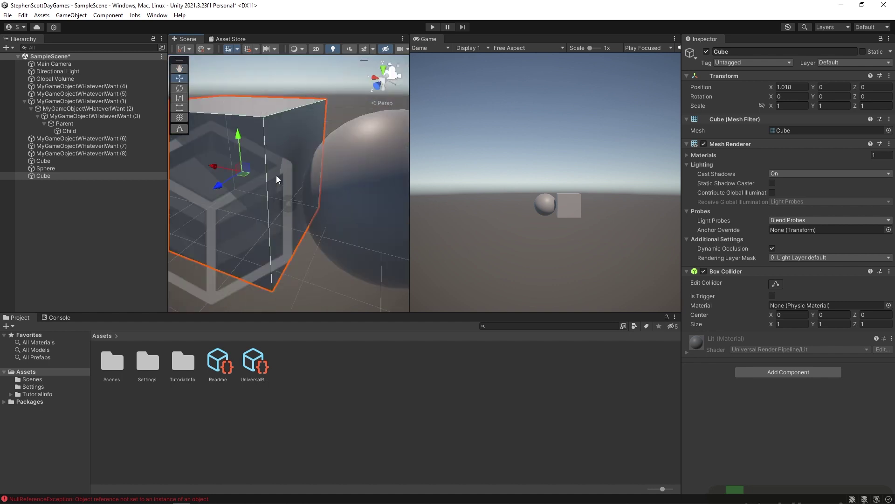
Nudge the Sphere along X to 0.248, then reselect the new Cube.
click(365, 206)
drag(346, 192, 306, 190)
middle_drag(252, 201, 270, 177)
click(233, 140)
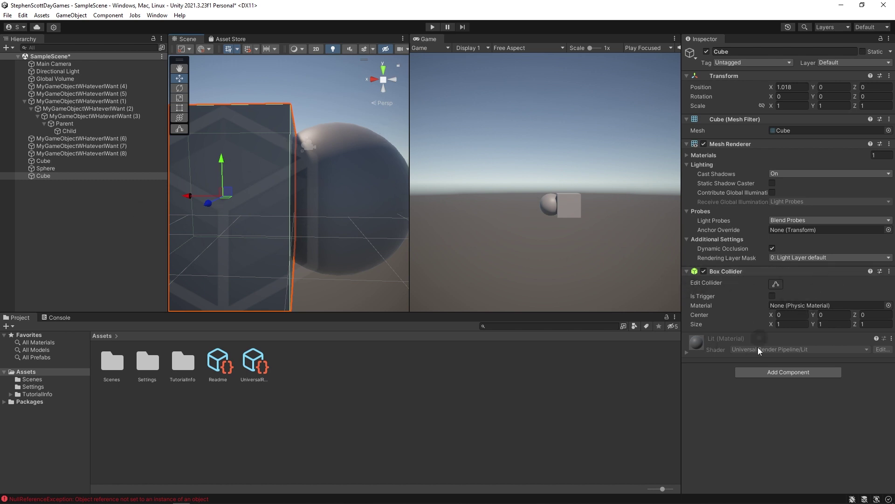
Add a Rigidbody component to the second Cube.
click(797, 373)
text(rigid)
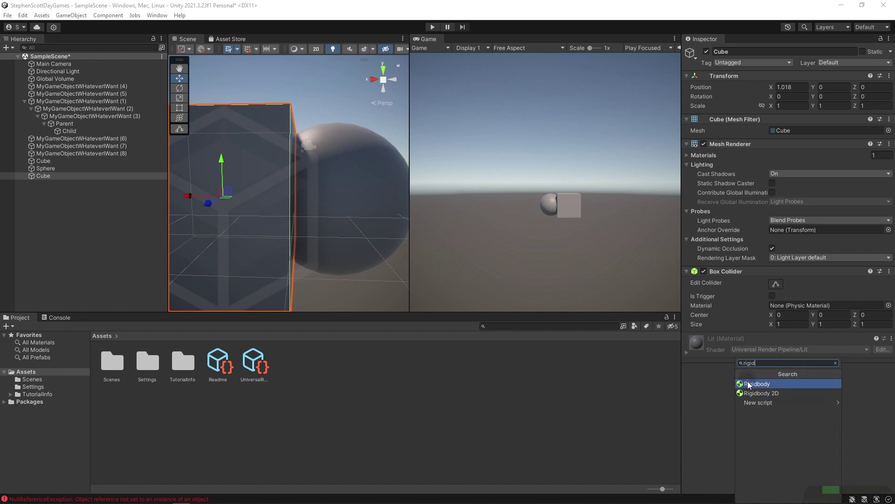
click(756, 384)
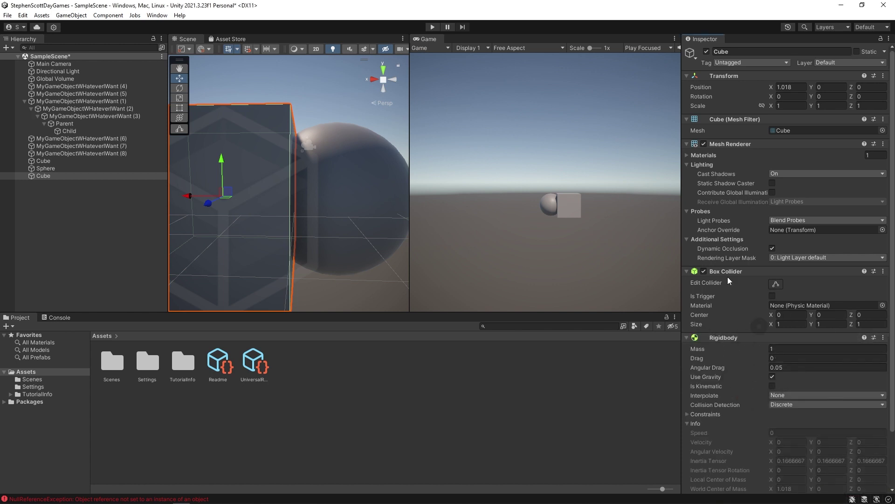
scroll(770, 388, down, 3)
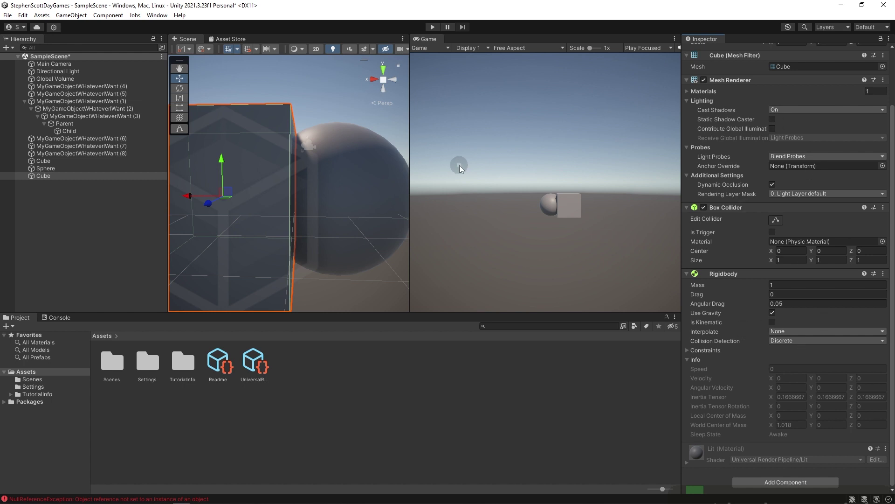
scroll(310, 214, down, 5)
middle_drag(219, 186, 259, 198)
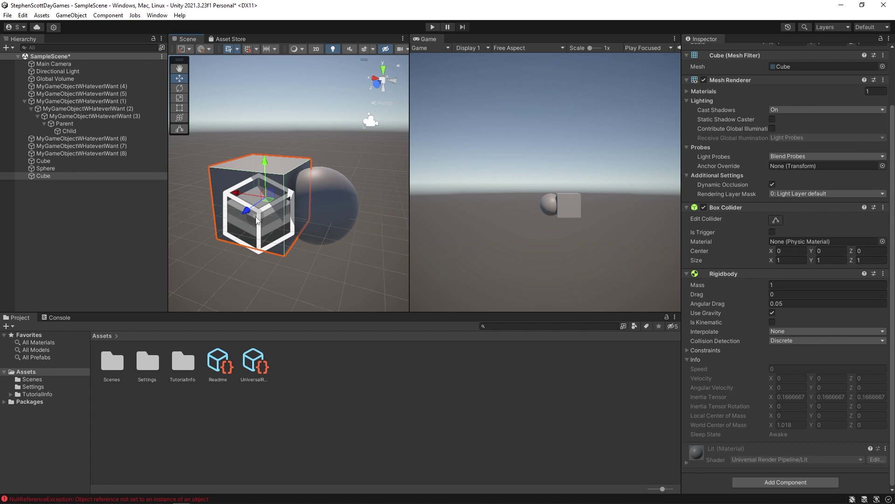
Scale the second Cube into a wide flat slab beneath the Sphere, then select the Sphere.
click(33, 177)
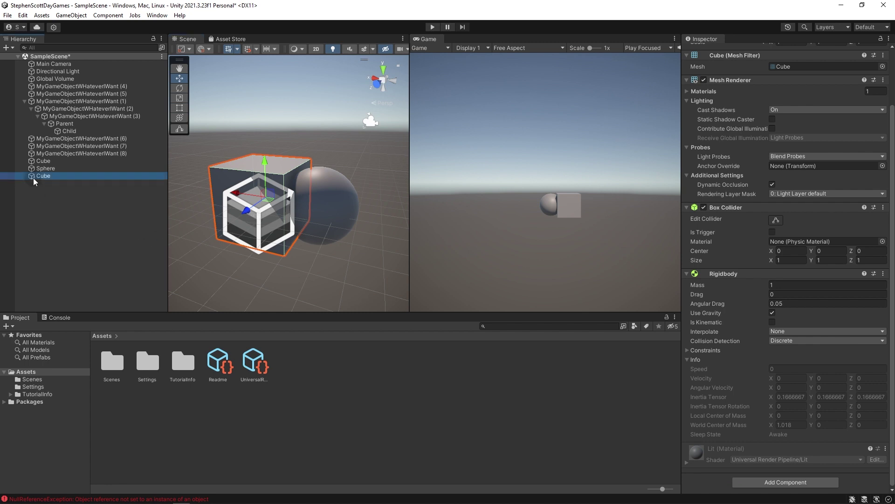
key(r)
drag(265, 160, 352, 152)
key(w)
drag(265, 179, 265, 224)
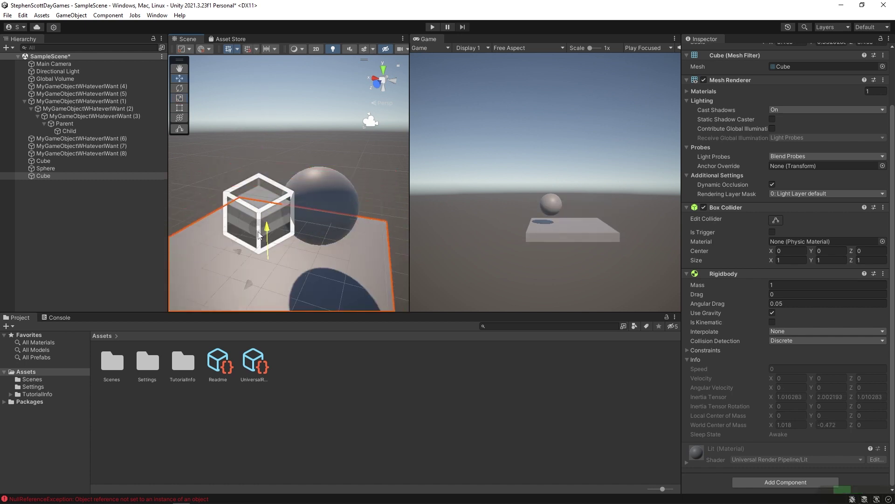
click(325, 215)
alt+drag(269, 294, 298, 251)
click(789, 372)
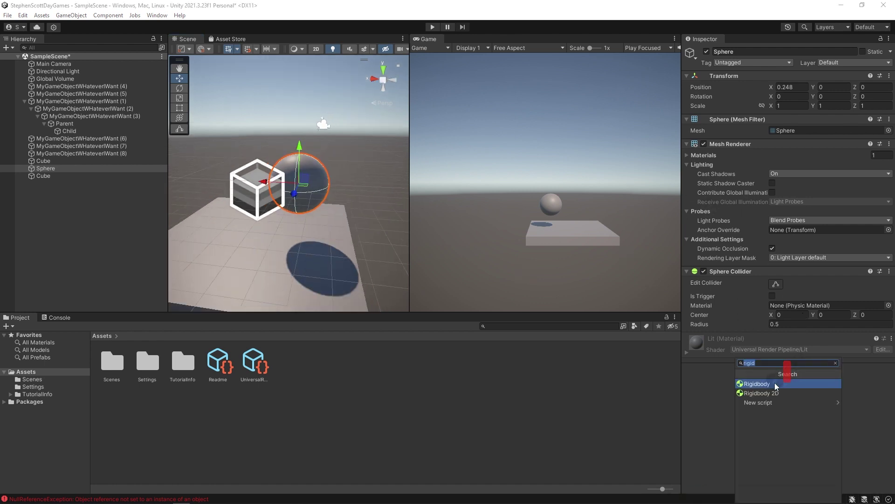
Add a Rigidbody to the Sphere and make the floor slab's Rigidbody kinematic.
click(781, 378)
scroll(298, 241, up, 5)
click(264, 205)
click(508, 233)
scroll(783, 325, down, 3)
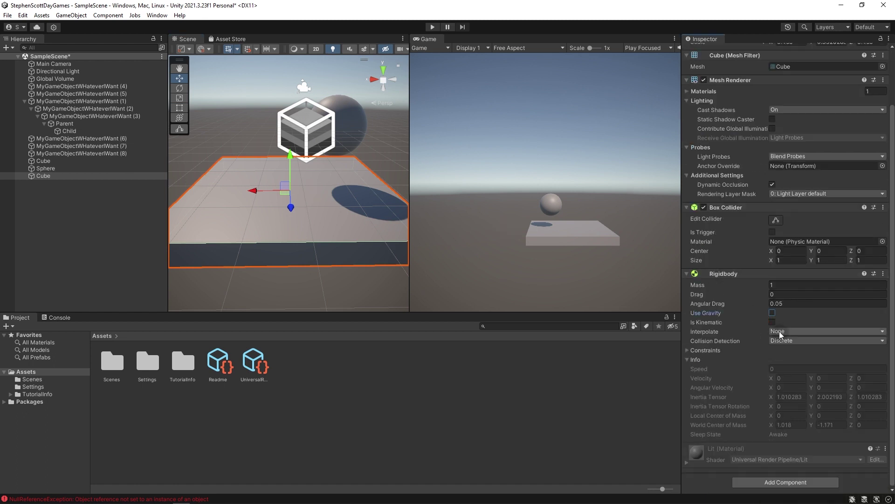
click(773, 322)
Test in Play mode that the Sphere falls onto the slab, then stop.
click(45, 168)
alt+drag(261, 205, 264, 240)
click(432, 26)
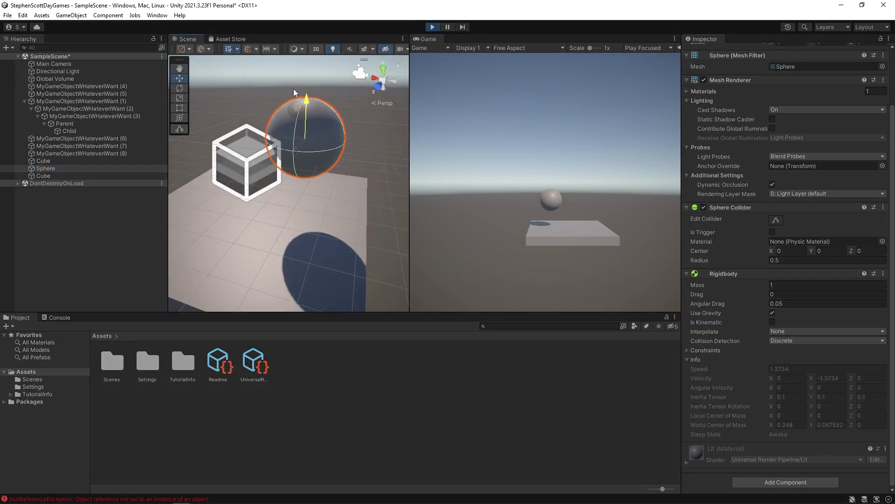
alt+drag(304, 156, 404, 23)
click(432, 26)
Duplicate the slab as Cube (1), raise it and tilt it.
alt+drag(313, 90, 289, 198)
click(301, 211)
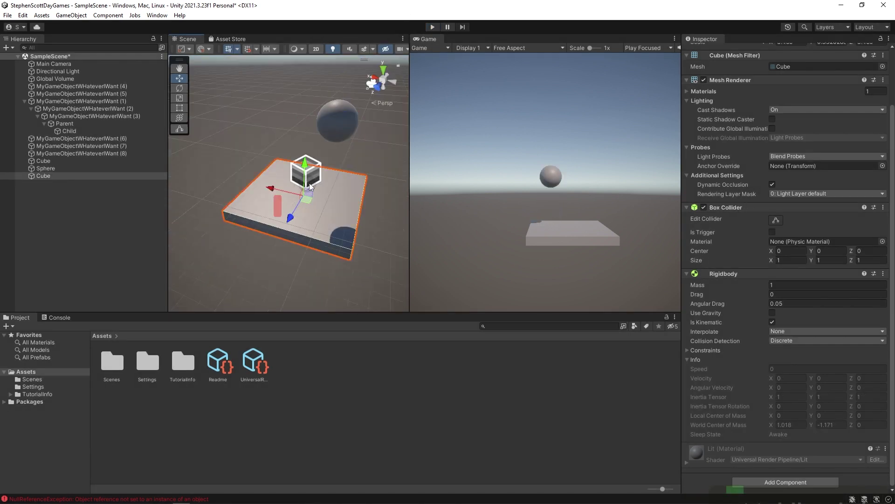
key(ctrl+d)
drag(302, 160, 268, 130)
key(e)
key(w)
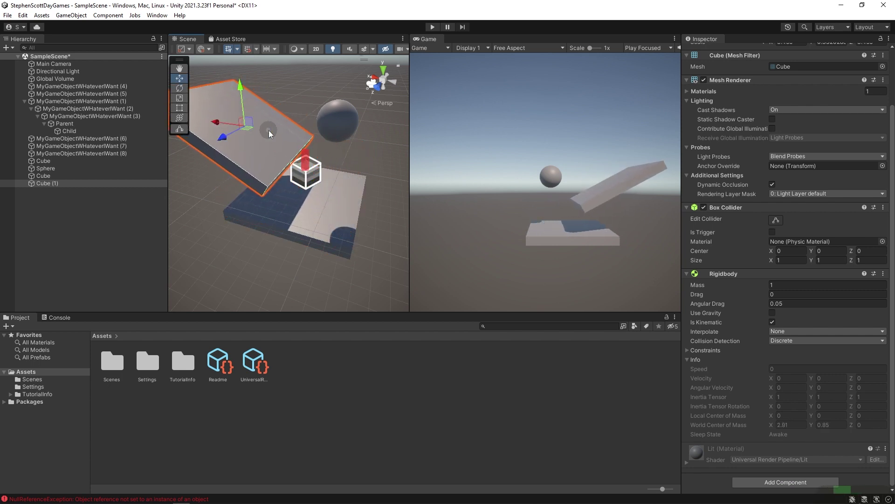
Place the Sphere above the tilted plate and play to watch it roll.
click(334, 112)
drag(323, 111, 248, 76)
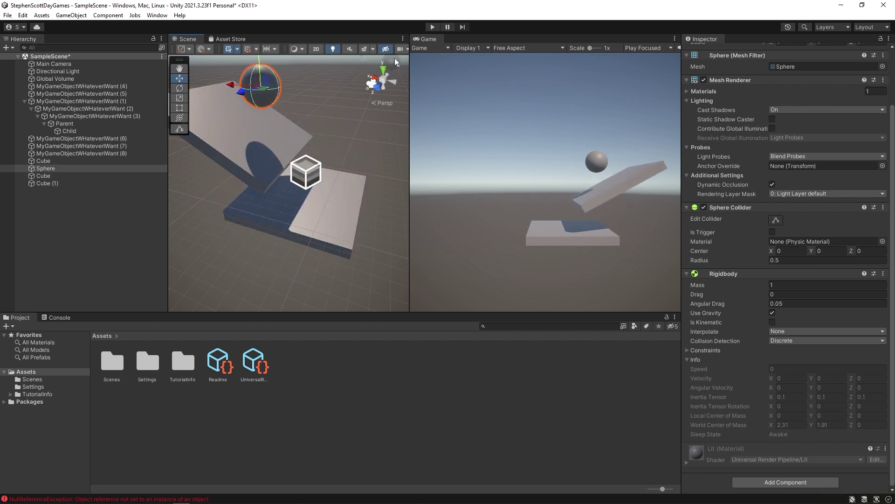
click(432, 27)
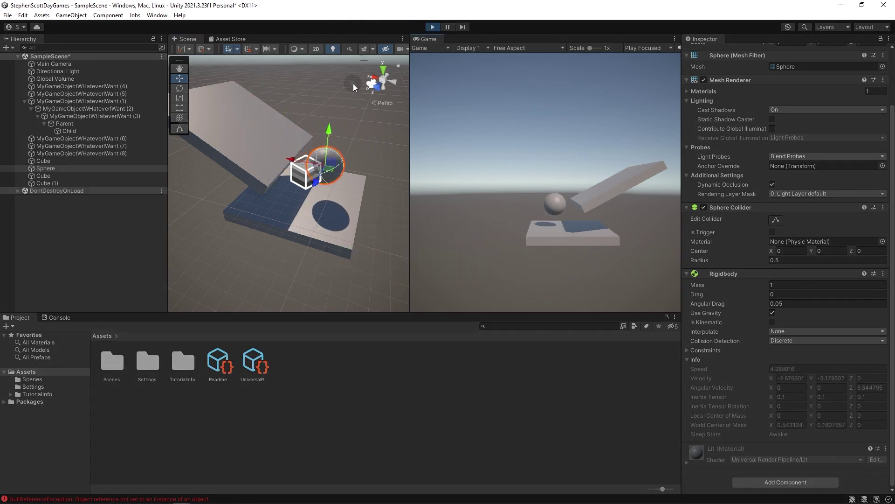
Stop Play mode, create a 3D Capsule and move it onto the base slab.
click(432, 27)
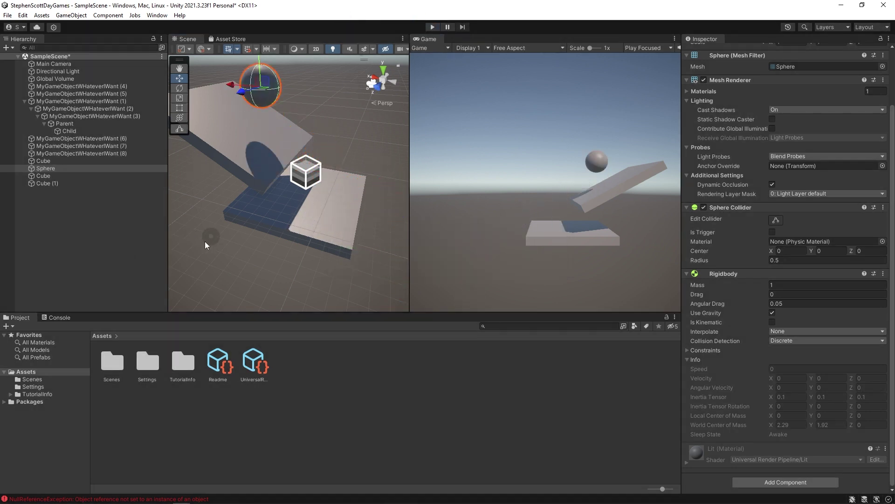
click(105, 213)
right_click(101, 211)
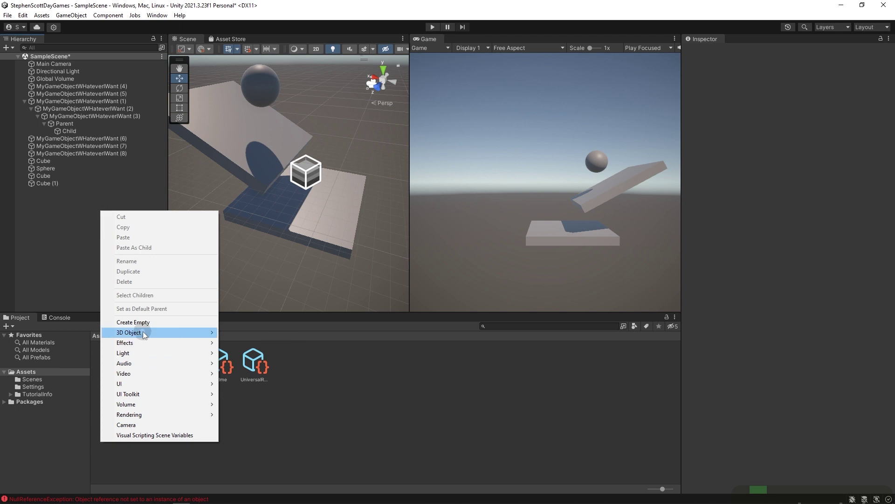
mouse_move(143, 332)
click(259, 354)
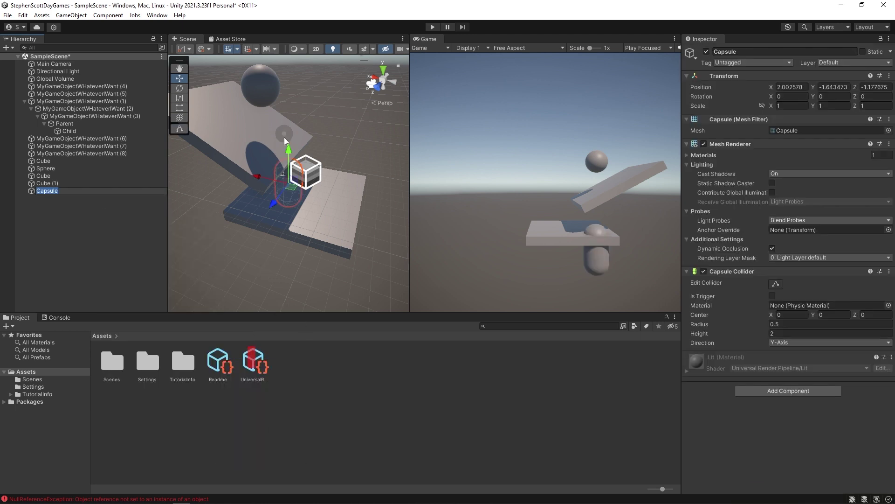
drag(295, 185, 355, 153)
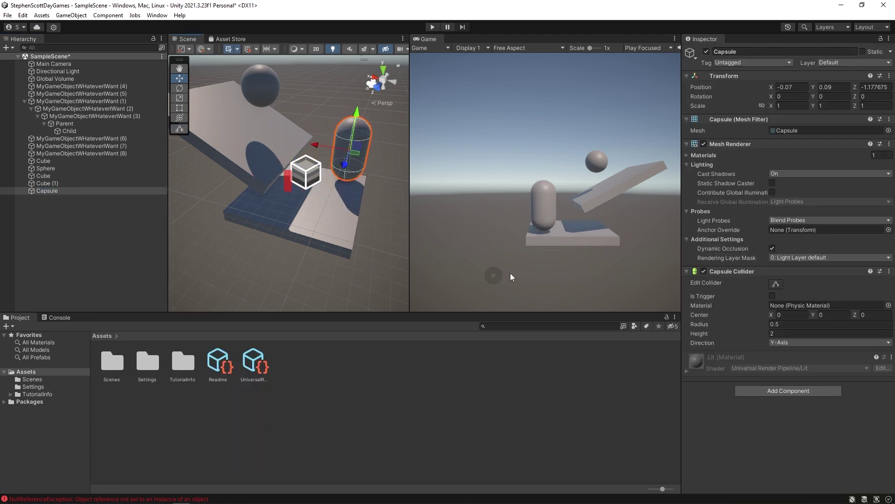
Add a Nav Mesh Agent component to the Capsule and adjust its position.
click(780, 388)
text(navm)
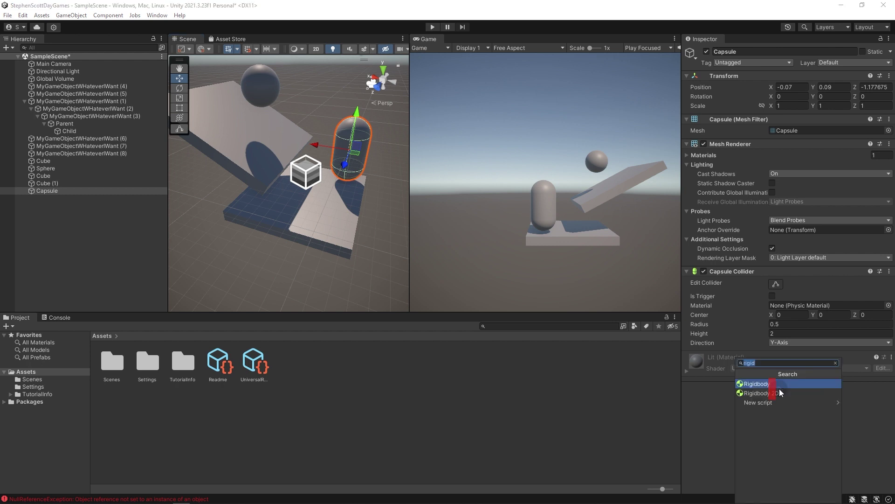
text(es)
click(765, 385)
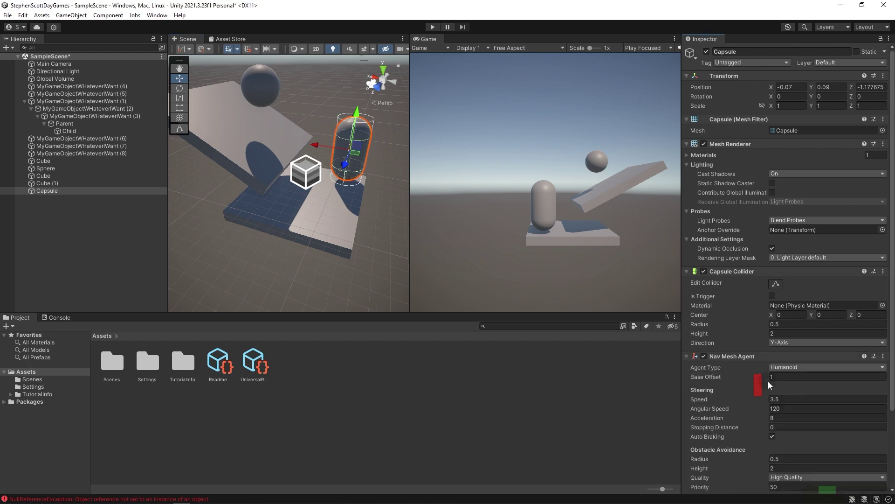
scroll(744, 364, down, 5)
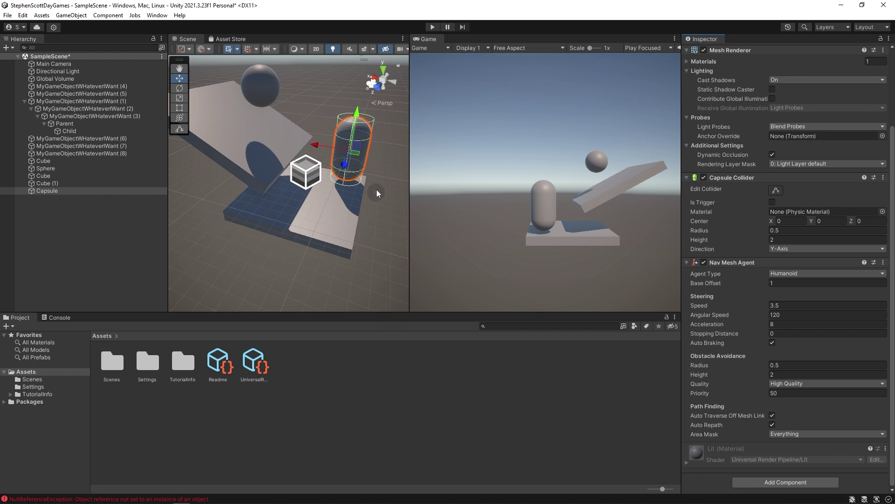
drag(354, 155, 250, 158)
drag(340, 175, 306, 178)
Undo the last Capsule move and shift the Capsule left on the slab.
key(ctrl+z)
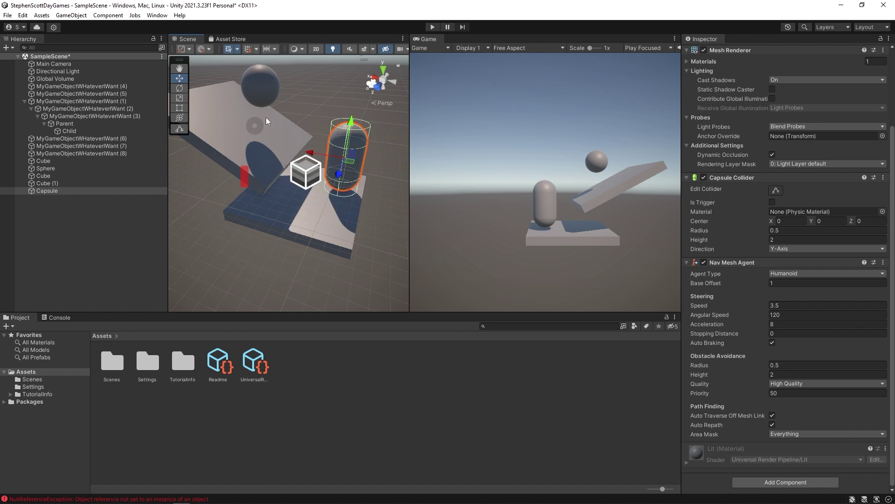
drag(347, 165, 303, 192)
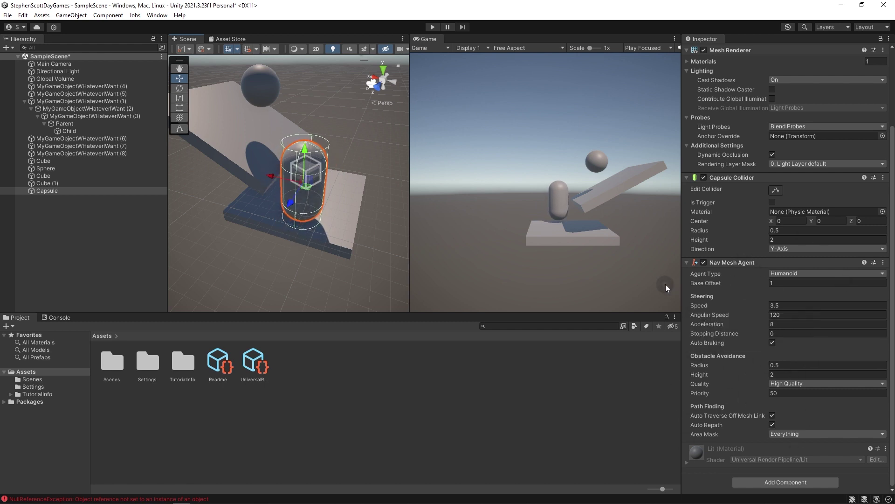
scroll(741, 333, up, 4)
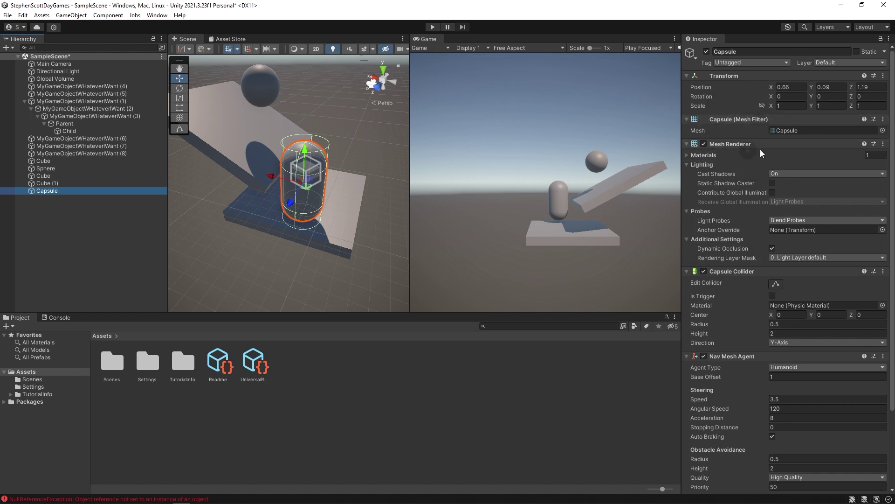
scroll(306, 207, up, 10)
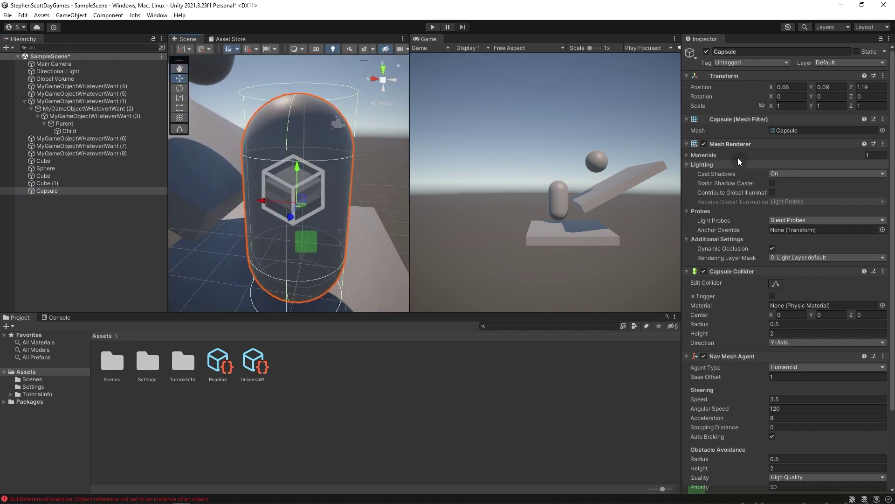
Toggle the Capsule's Mesh Renderer off and on, leaving it enabled.
click(704, 144)
click(704, 144)
click(704, 143)
click(704, 143)
click(704, 144)
click(704, 144)
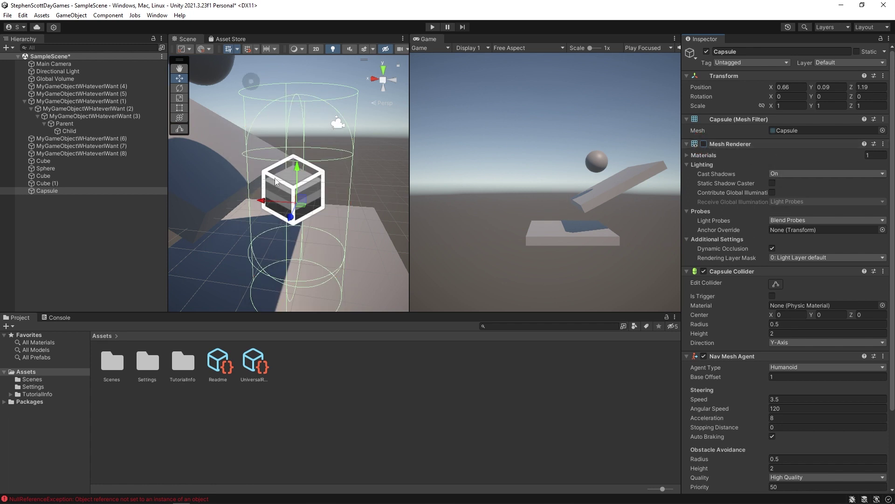
click(704, 144)
click(704, 144)
click(704, 144)
click(703, 144)
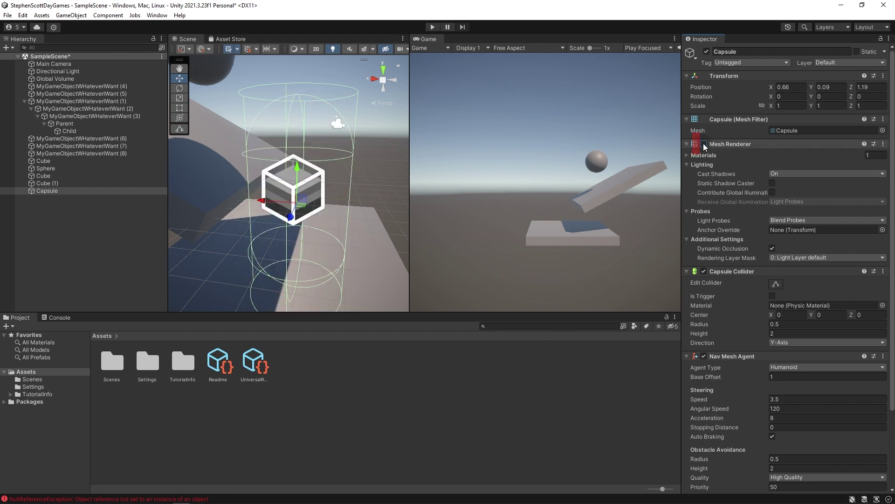
click(704, 144)
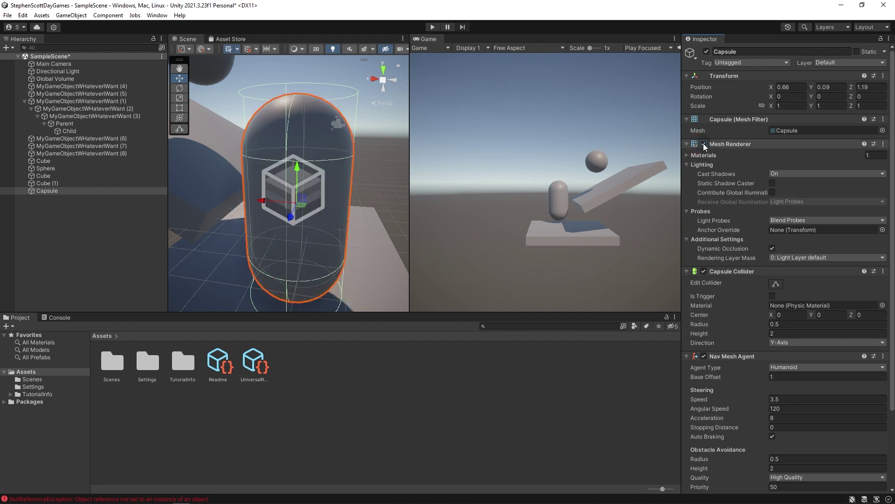
scroll(790, 236, down, 3)
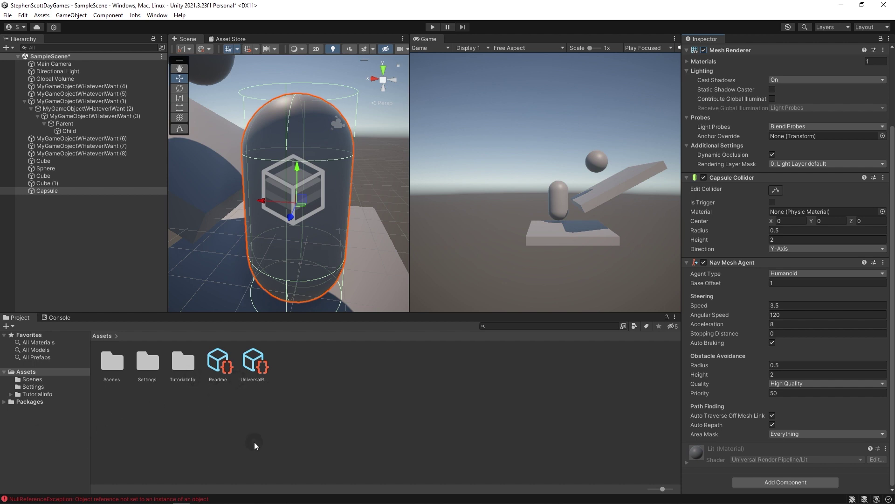
Create a material named MyMaterial in Assets and drag it onto the Capsule.
right_click(355, 387)
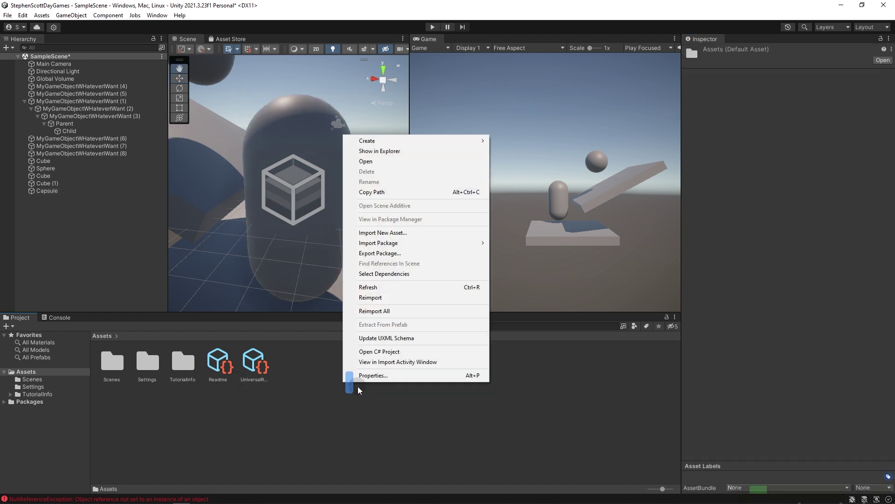
mouse_move(400, 141)
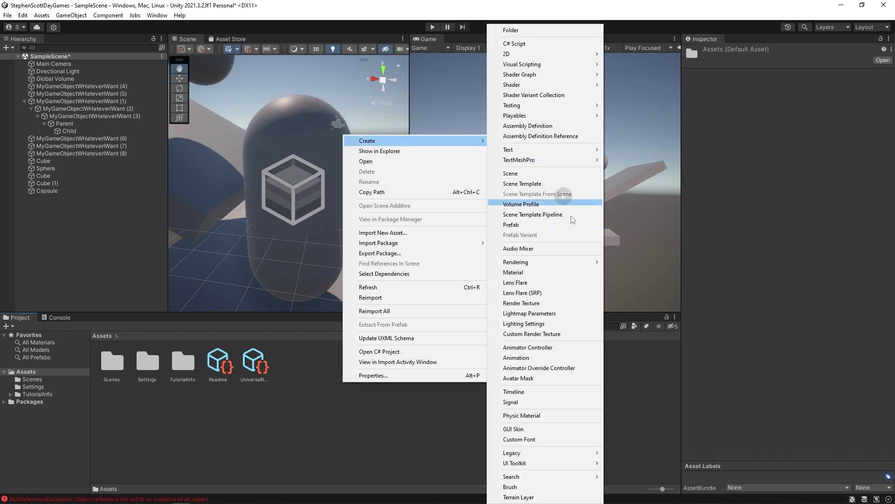
click(559, 272)
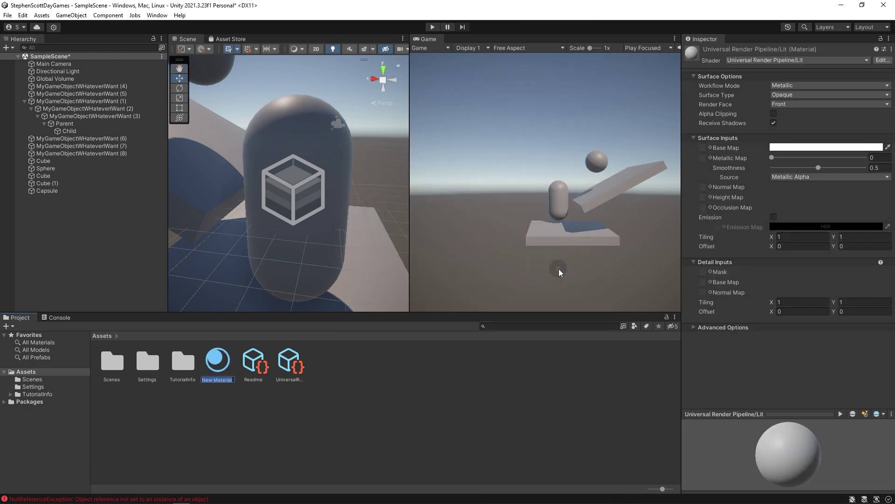
text(MyMaterial)
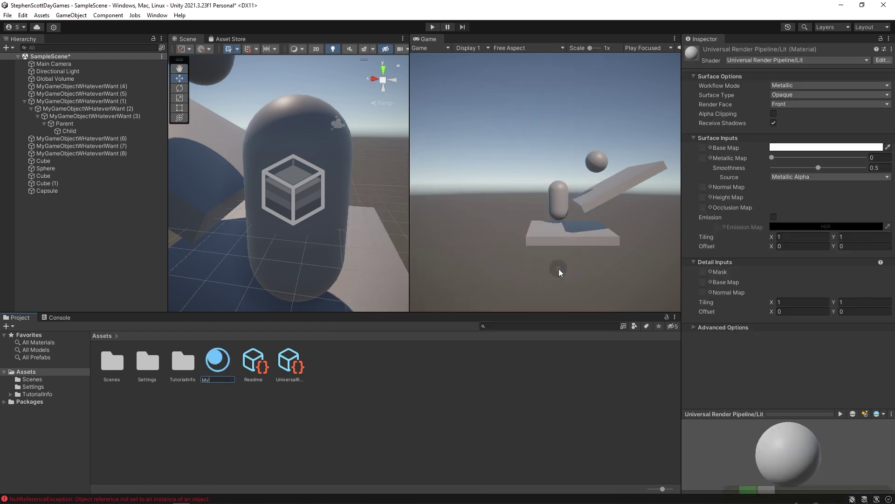
key(Return)
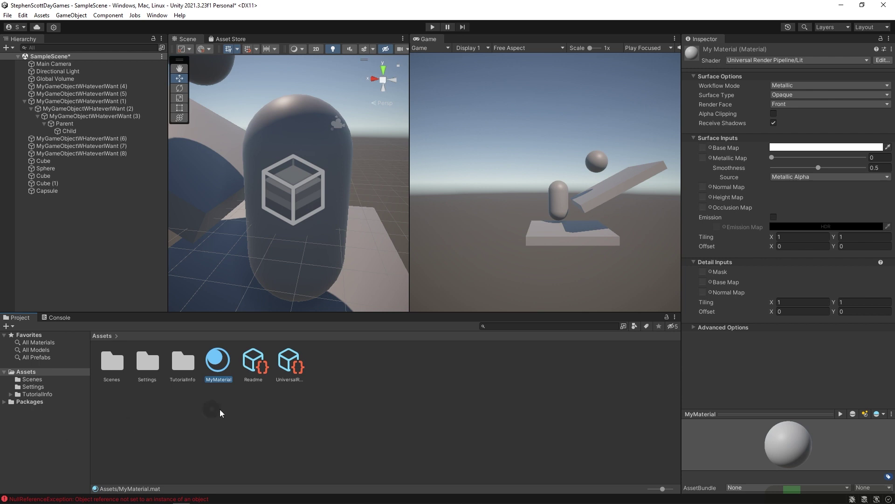
drag(229, 345, 276, 120)
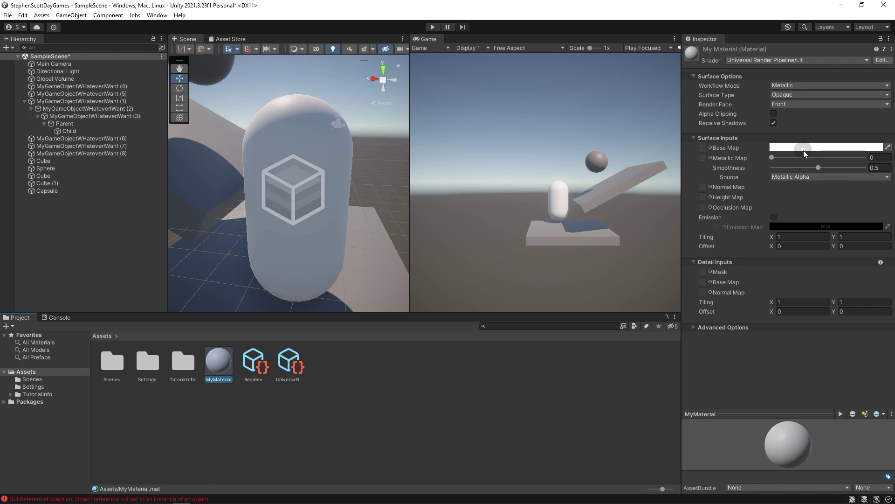
right_drag(318, 245, 273, 197)
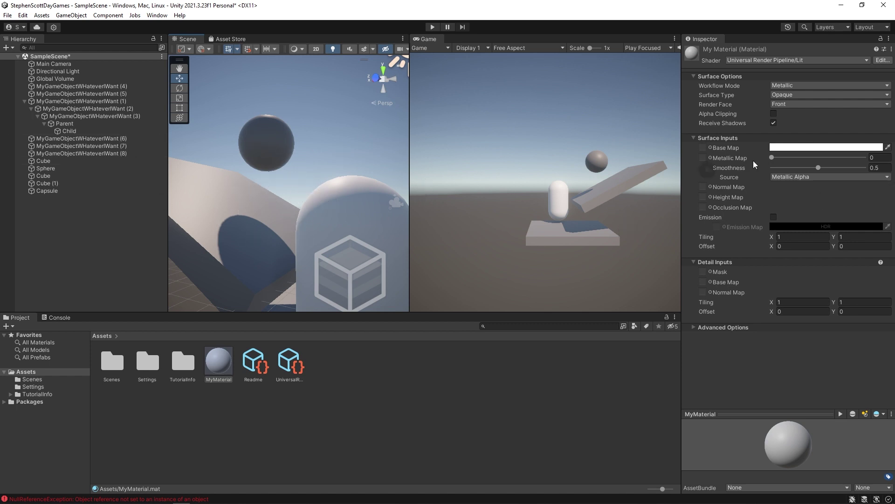
click(799, 148)
click(860, 199)
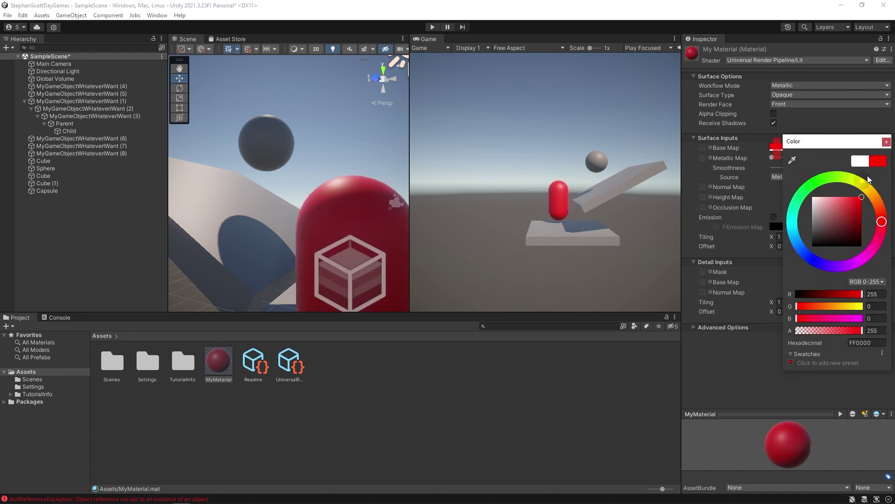
scroll(327, 291, up, 3)
scroll(328, 291, down, 4)
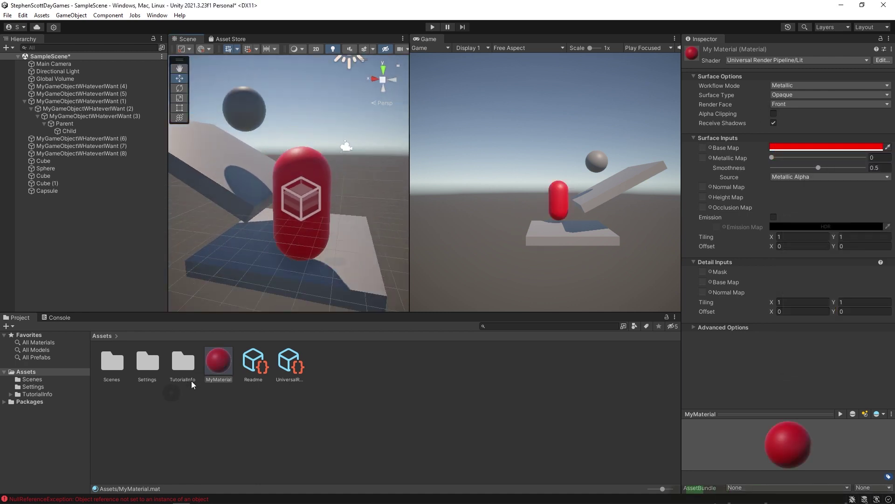
drag(224, 240, 210, 160)
drag(219, 360, 275, 272)
click(426, 406)
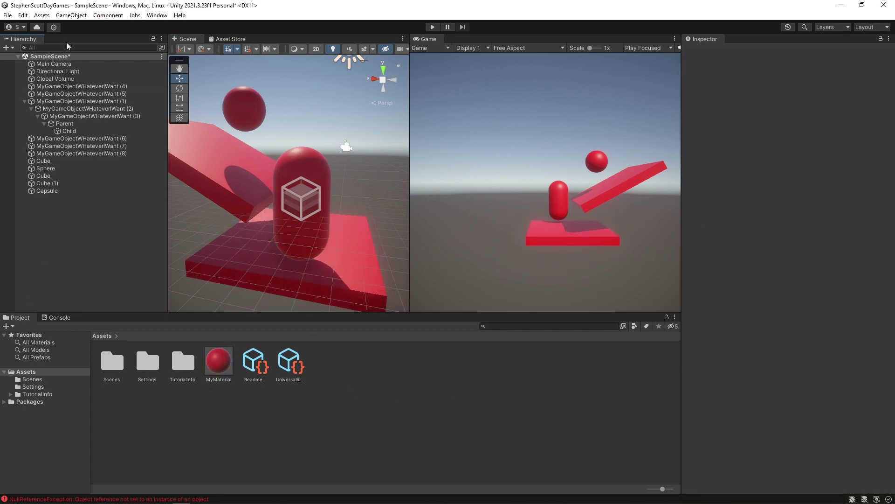
Add a UI Canvas to the Hierarchy, keep its default name, and widen the Game view.
right_click(56, 225)
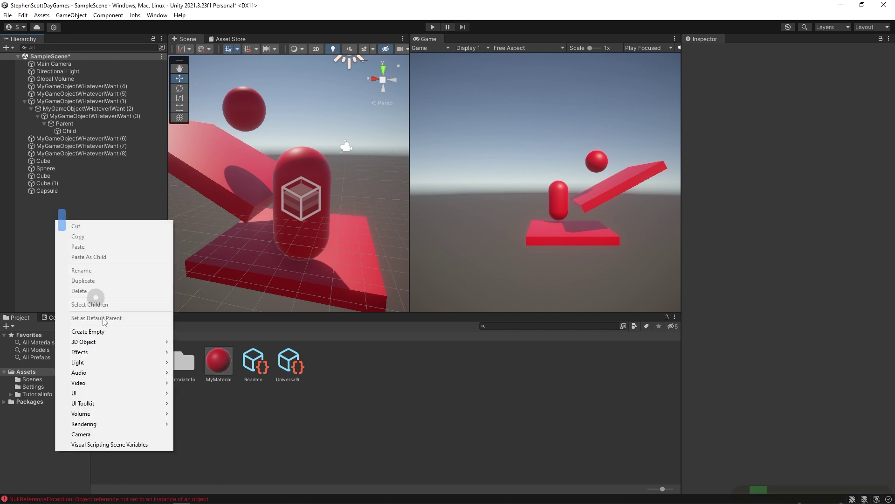
mouse_move(105, 394)
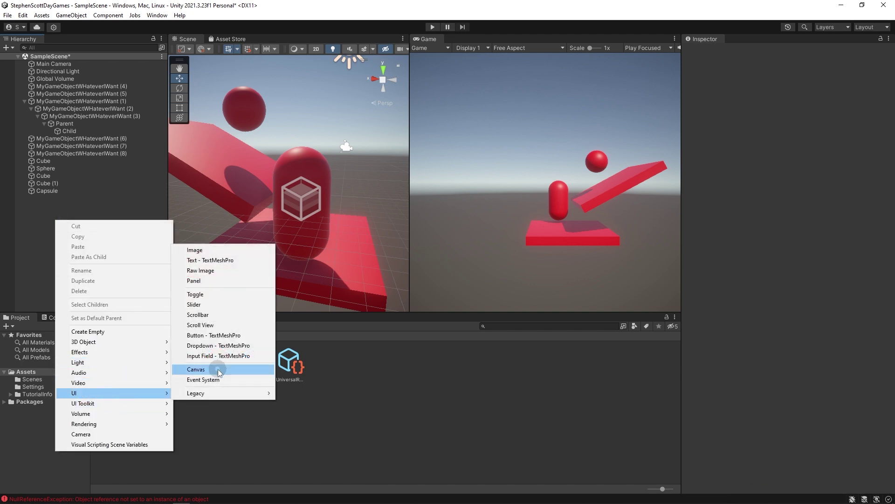
click(221, 370)
click(35, 199)
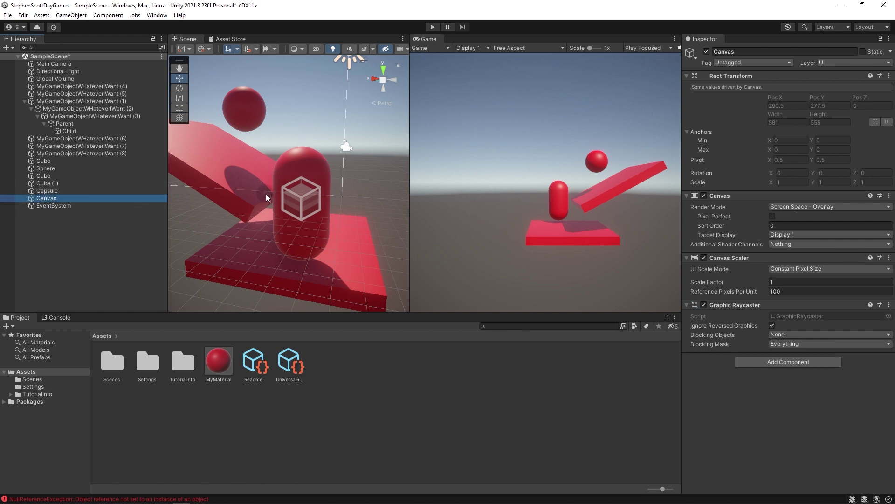
drag(404, 175, 323, 167)
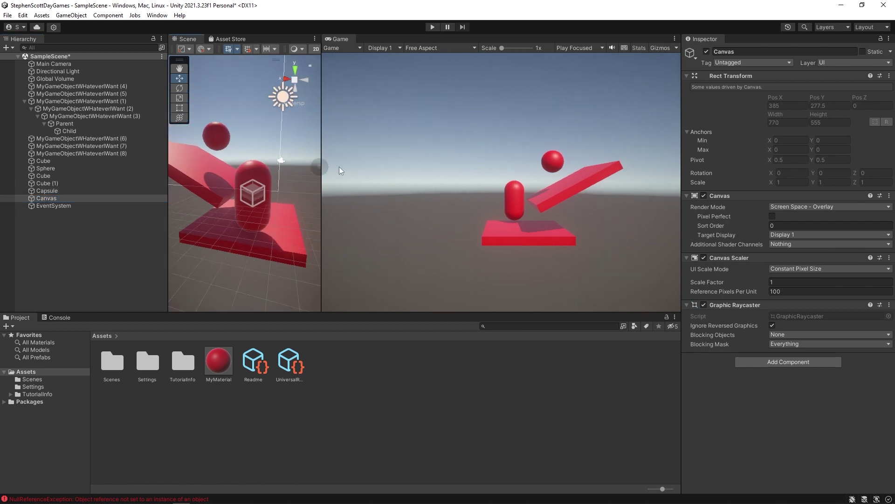
click(390, 119)
click(645, 149)
click(421, 80)
Frame the Canvas in a wider Scene view and orbit around the scene objects.
click(47, 199)
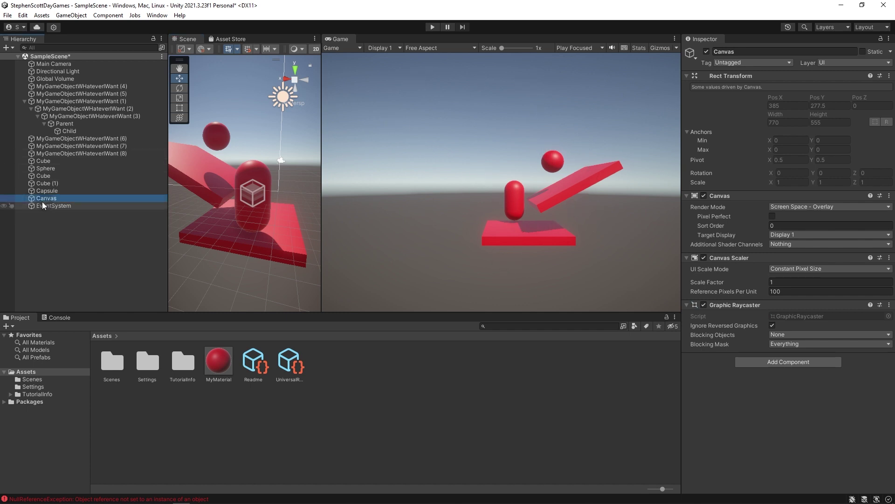
drag(320, 165, 421, 165)
key(f)
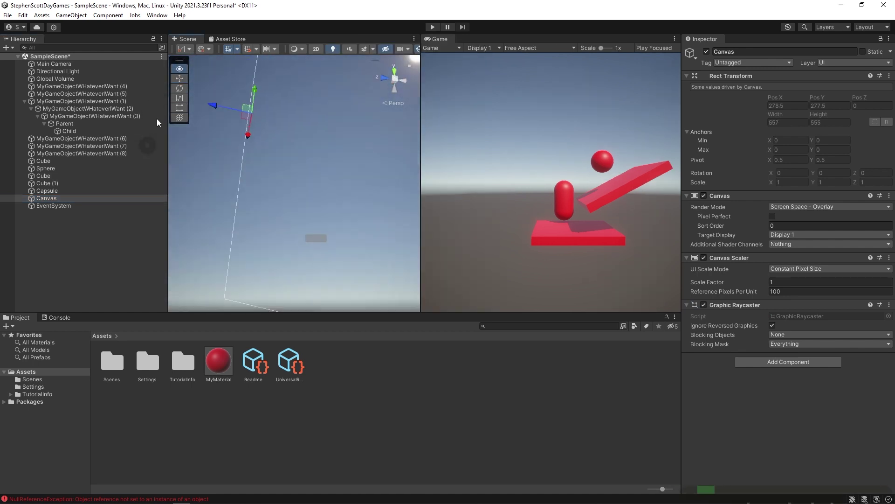
click(179, 79)
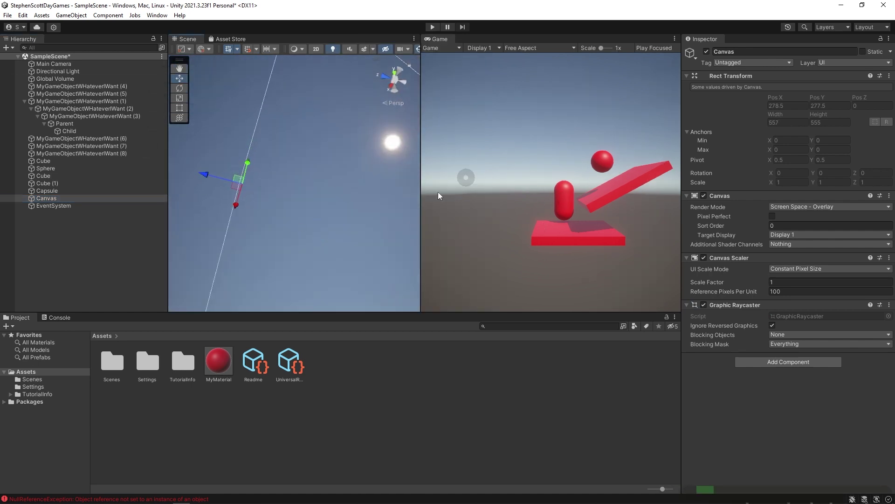
alt+drag(283, 163, 343, 144)
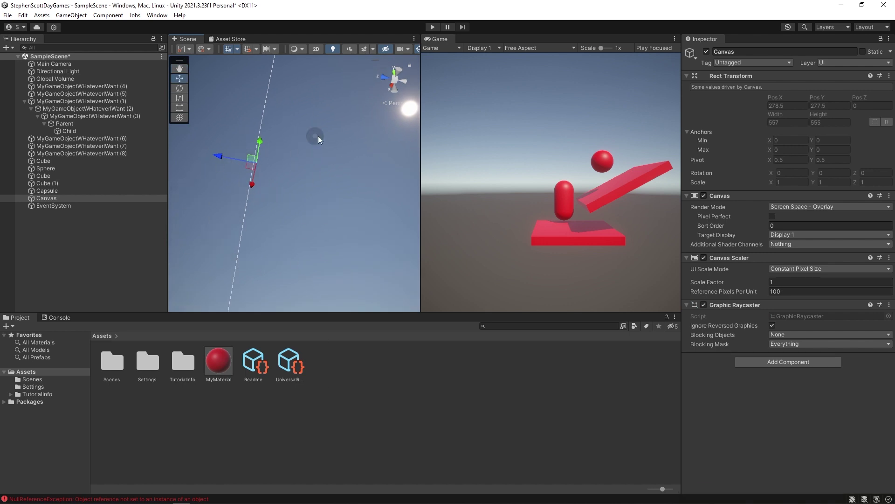
alt+drag(278, 177, 313, 161)
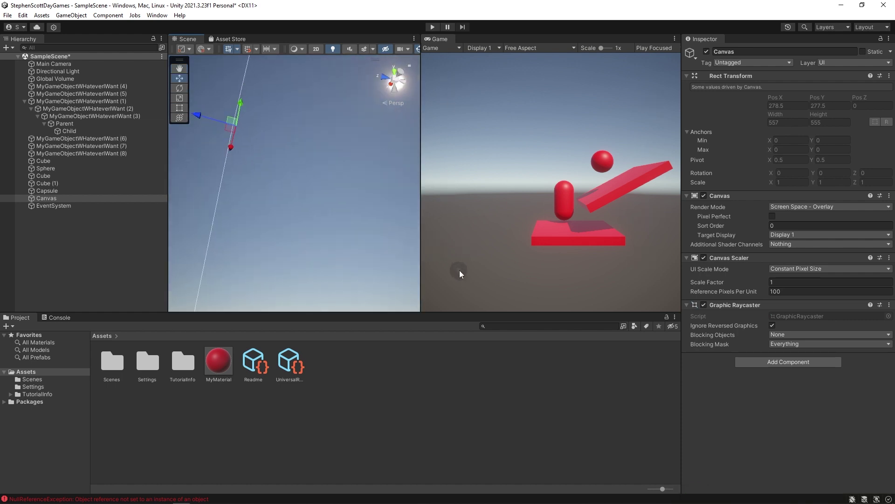
click(30, 200)
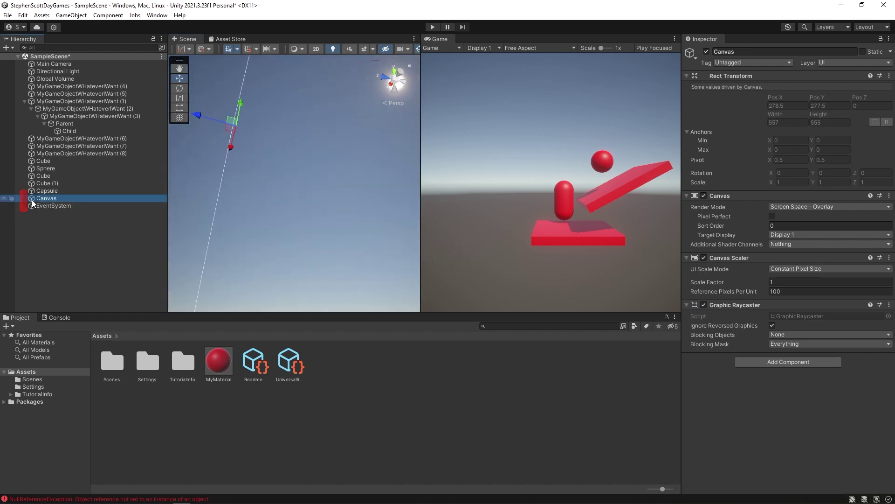
Add a Button (Legacy) under the Canvas and run the scene in Play mode.
right_click(36, 200)
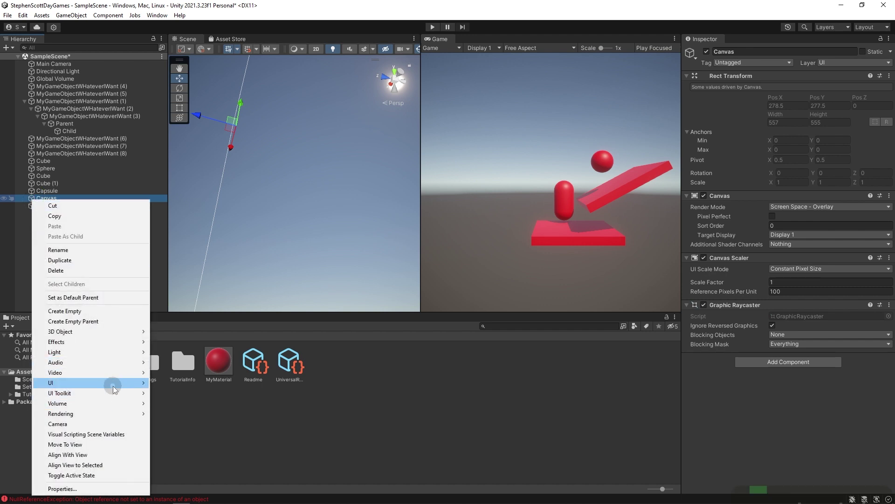
mouse_move(113, 384)
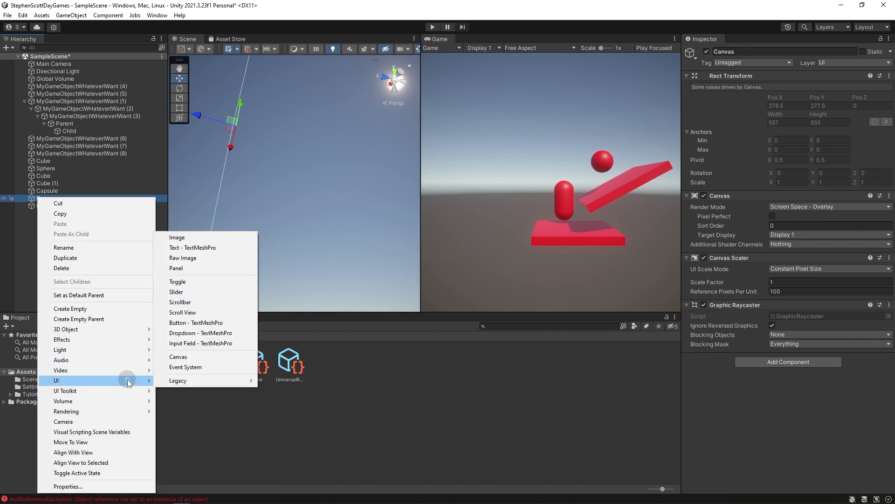
mouse_move(204, 383)
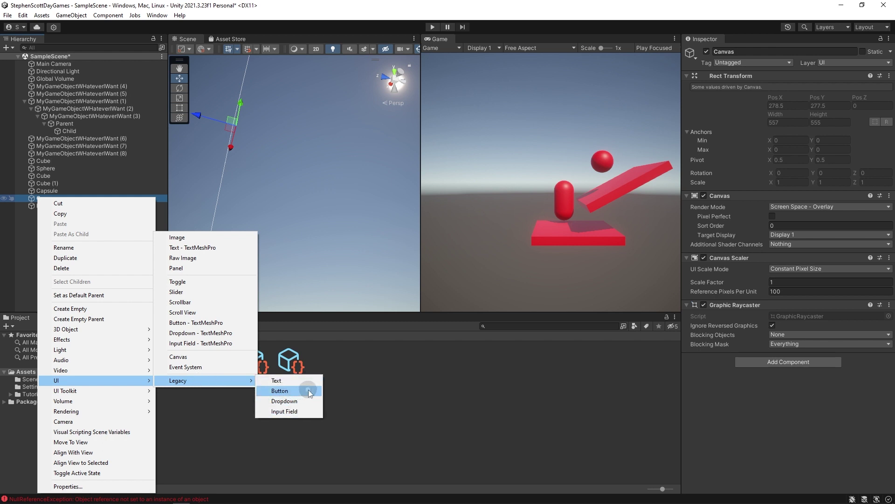
click(286, 392)
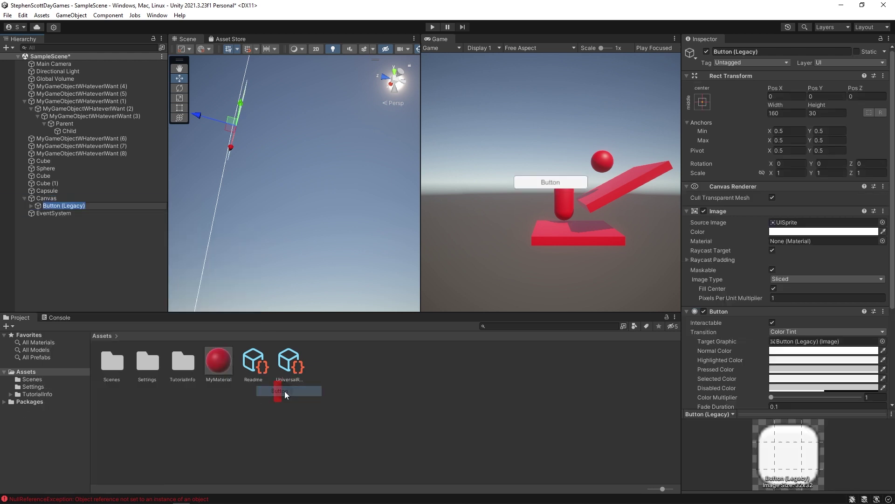
click(36, 206)
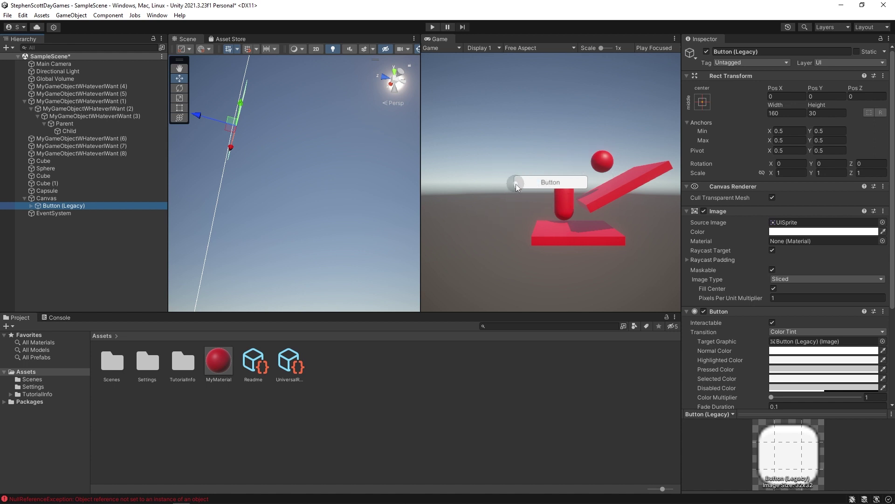
click(546, 184)
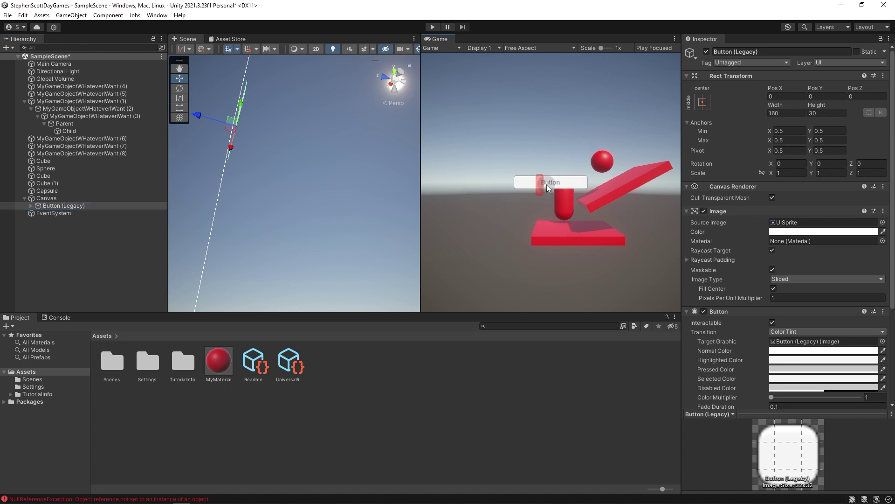
click(433, 27)
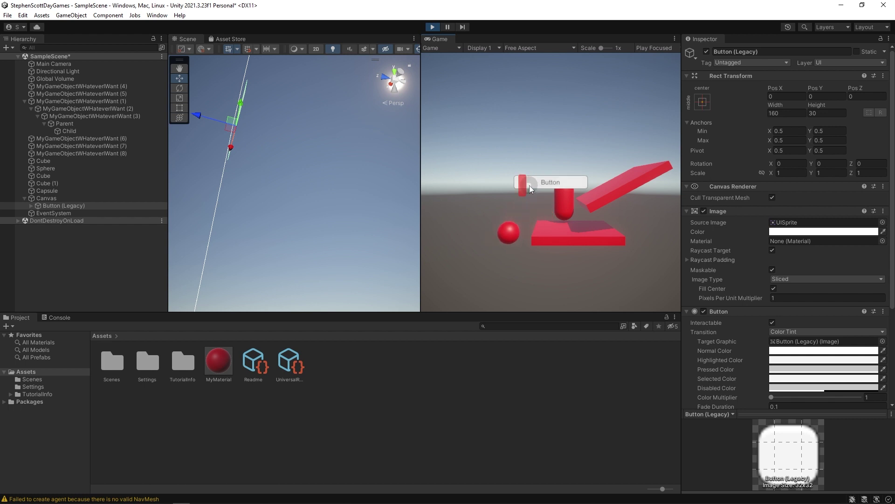
Try the legacy button in-game, stop Play mode, and delete Button (Legacy).
click(528, 184)
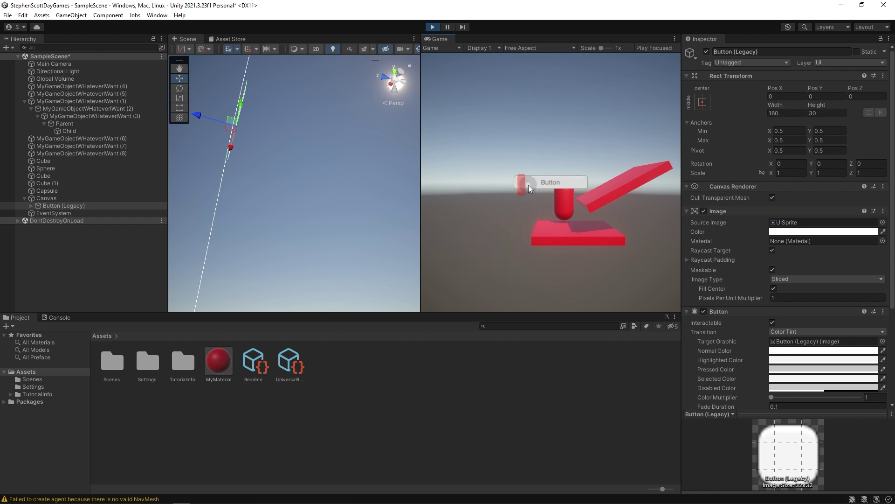
click(529, 185)
click(532, 187)
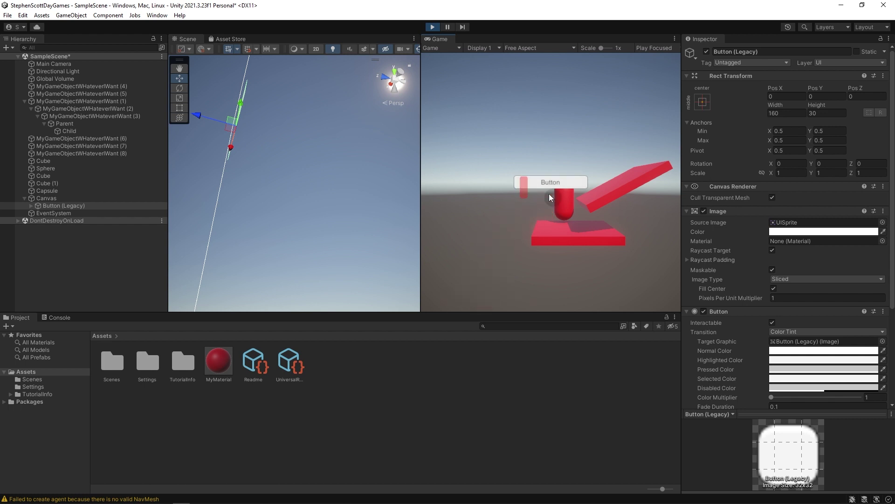
click(533, 179)
click(432, 27)
click(37, 206)
key(Delete)
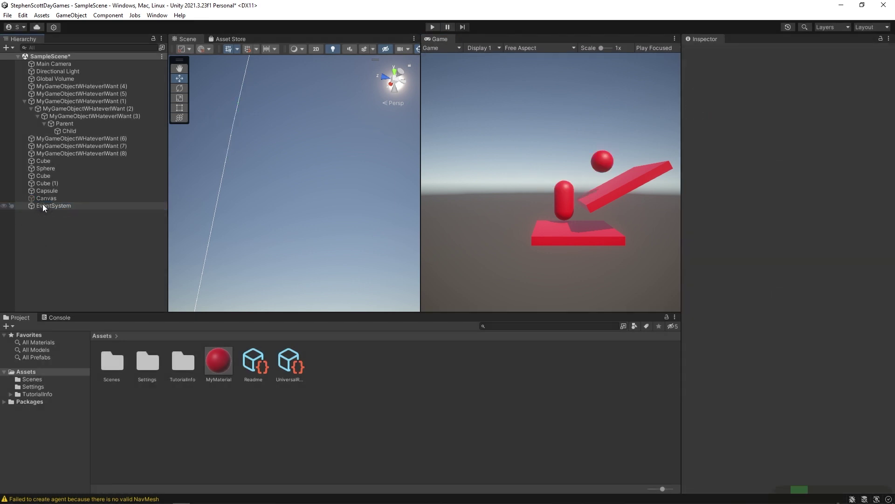
Add a Button - TextMeshPro under the Canvas and import the TMP Essentials.
right_click(46, 198)
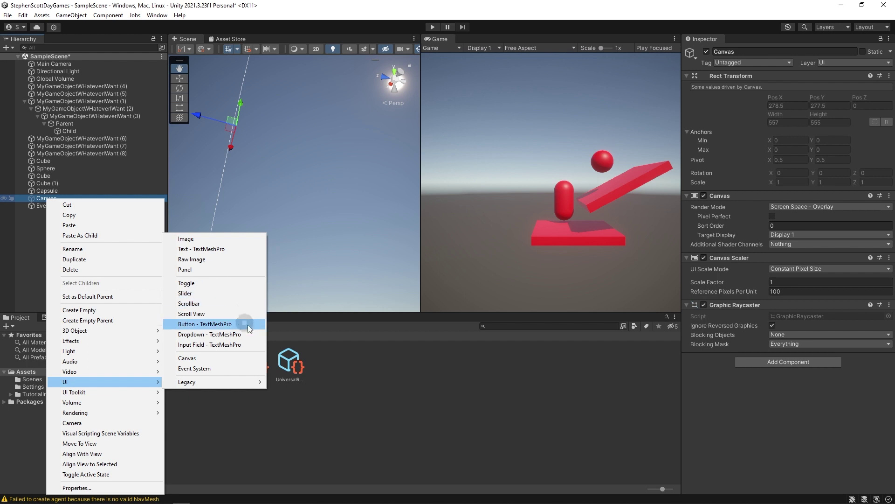
click(218, 324)
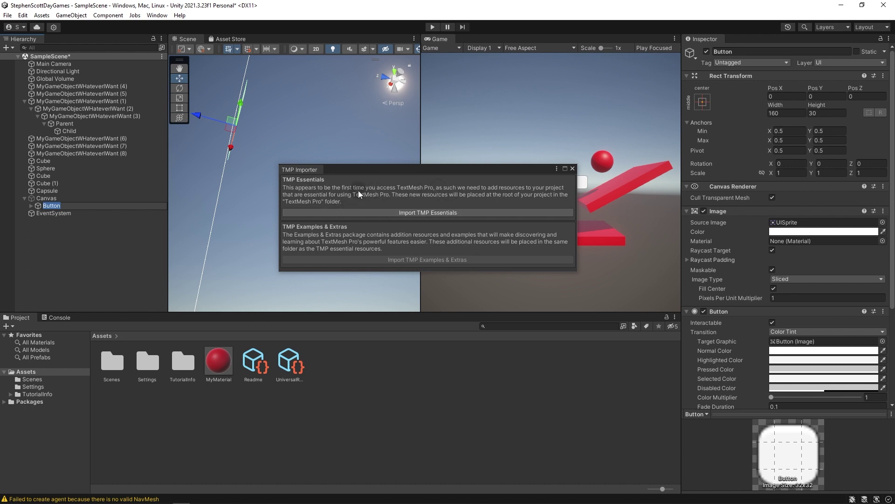
click(406, 212)
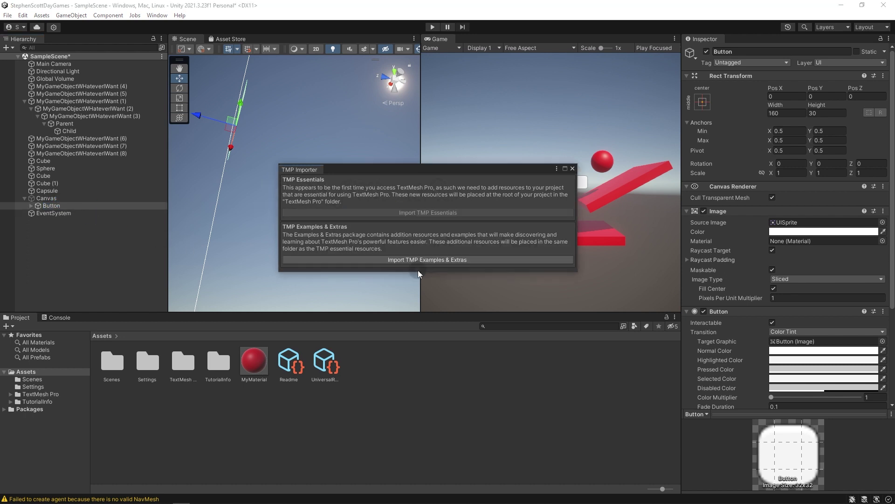
click(572, 168)
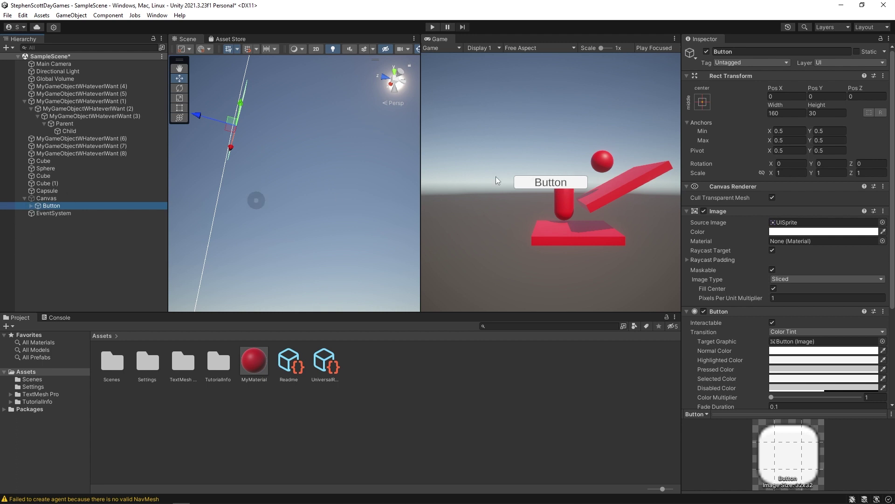
Add a Toggle under the Canvas and move it above the Button.
right_click(41, 199)
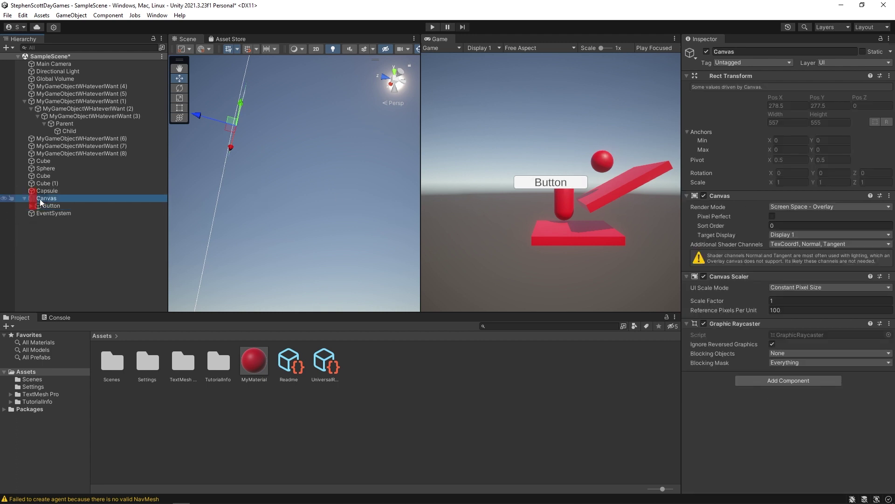
click(111, 383)
click(229, 316)
click(206, 284)
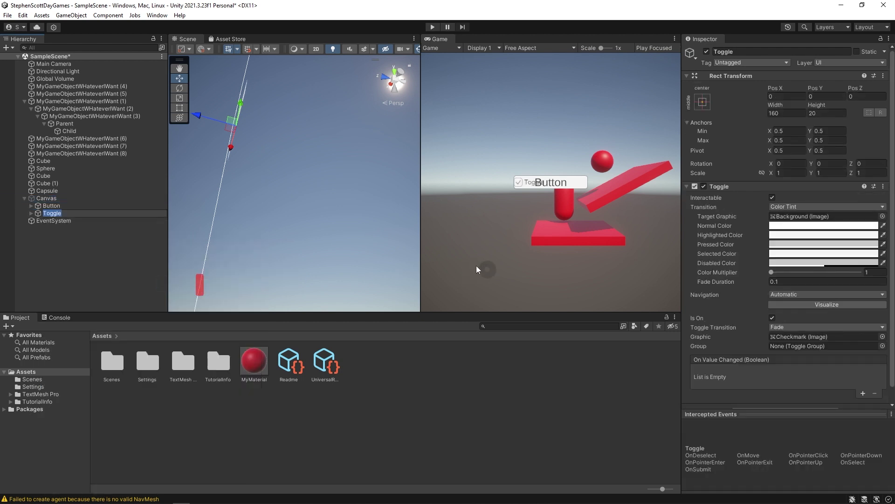
double_click(39, 212)
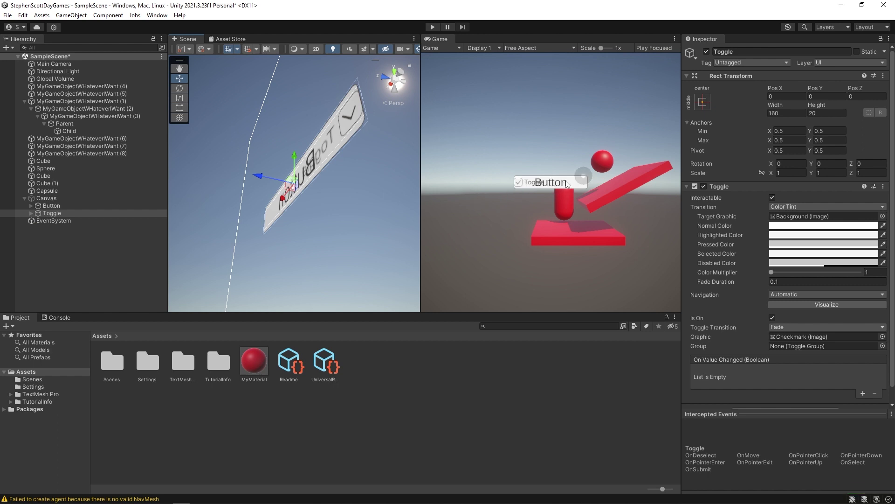
right_drag(357, 235, 311, 91)
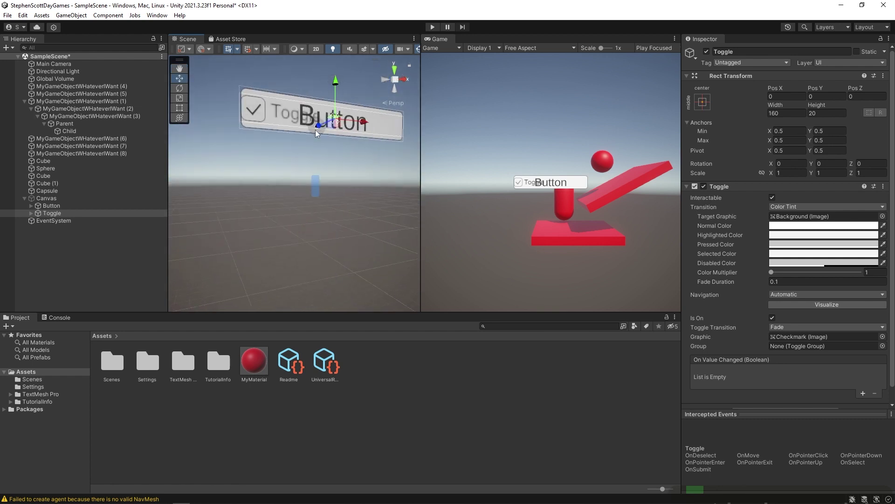
drag(301, 120, 313, 74)
key(f)
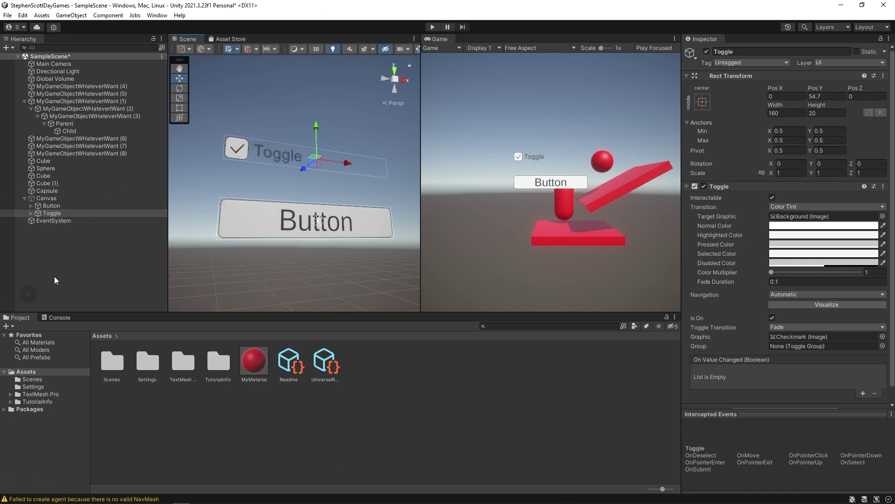
Frame the Button and the Toggle in turn in the Scene view to compare positions.
click(51, 205)
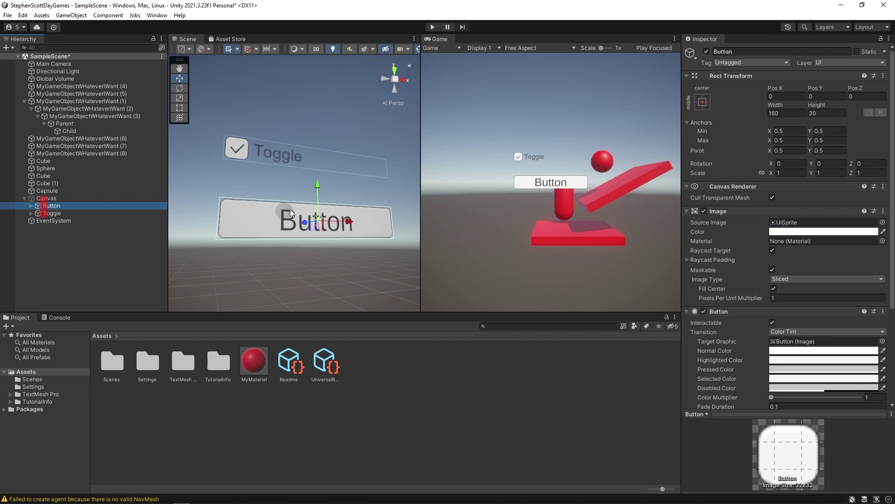
key(f)
click(53, 213)
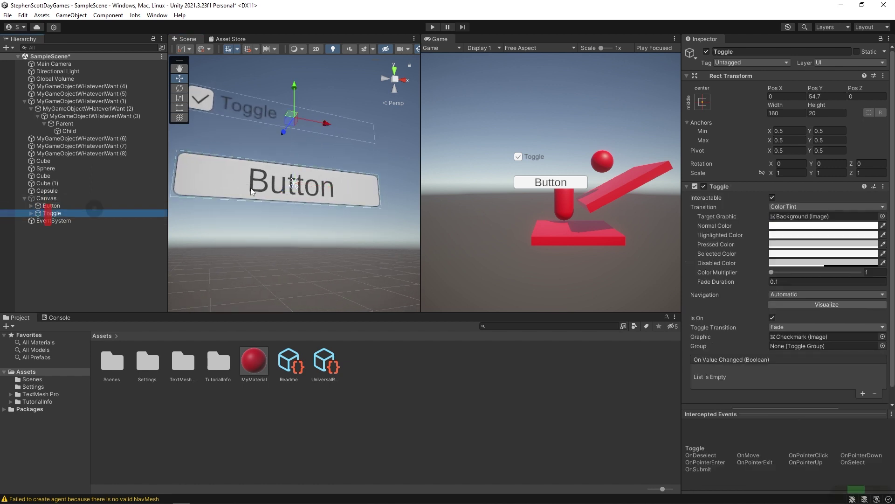
key(f)
click(40, 205)
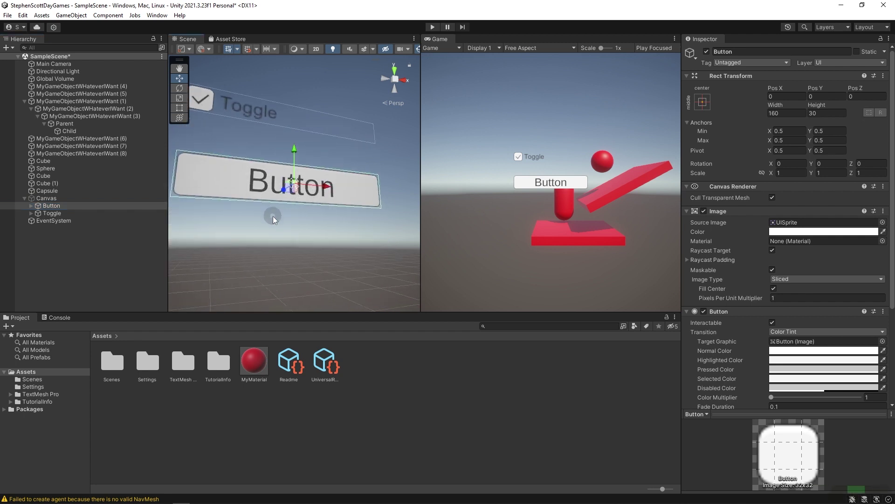
scroll(273, 215, up, 5)
scroll(273, 215, down, 3)
scroll(273, 215, up, 3)
scroll(273, 213, down, 3)
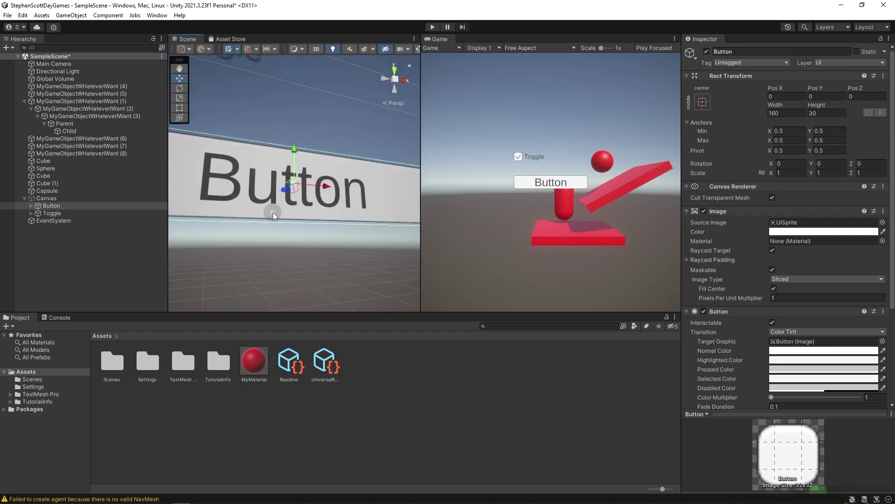
scroll(273, 214, up, 5)
scroll(273, 214, down, 3)
scroll(273, 214, up, 1)
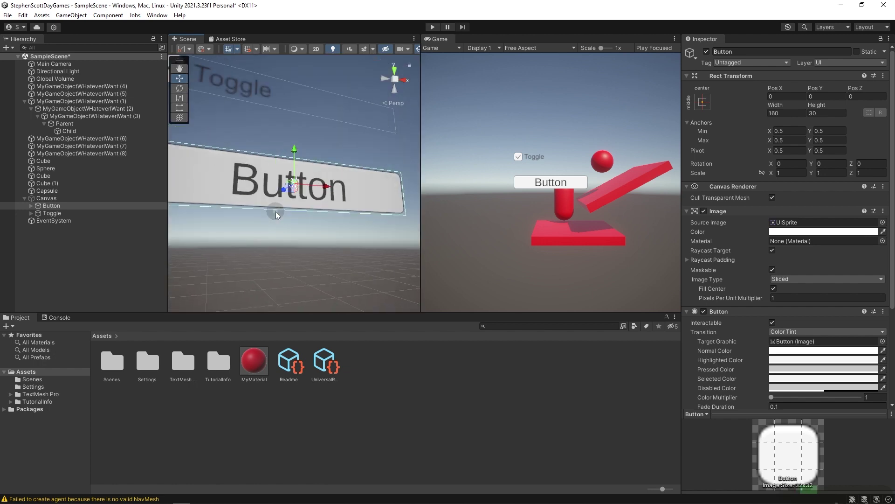
scroll(276, 212, down, 3)
Add a New Text TMP label below the Button and a Slider above it.
right_click(38, 199)
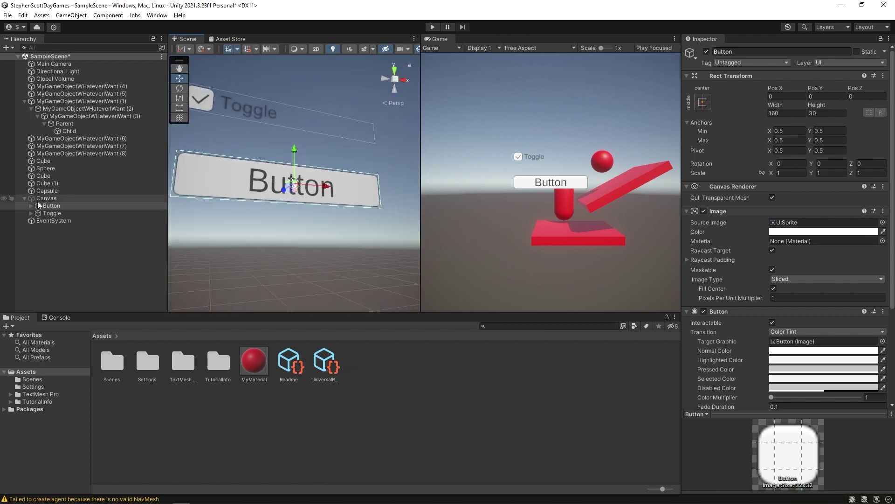
mouse_move(109, 382)
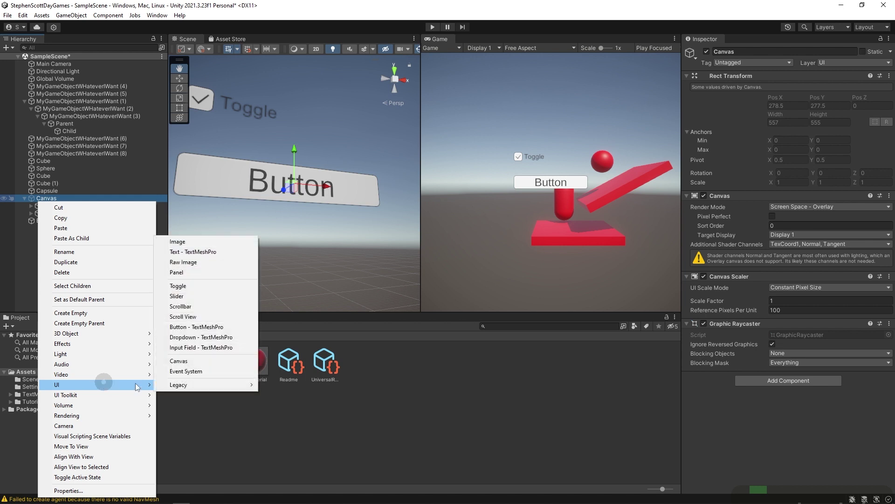
click(204, 251)
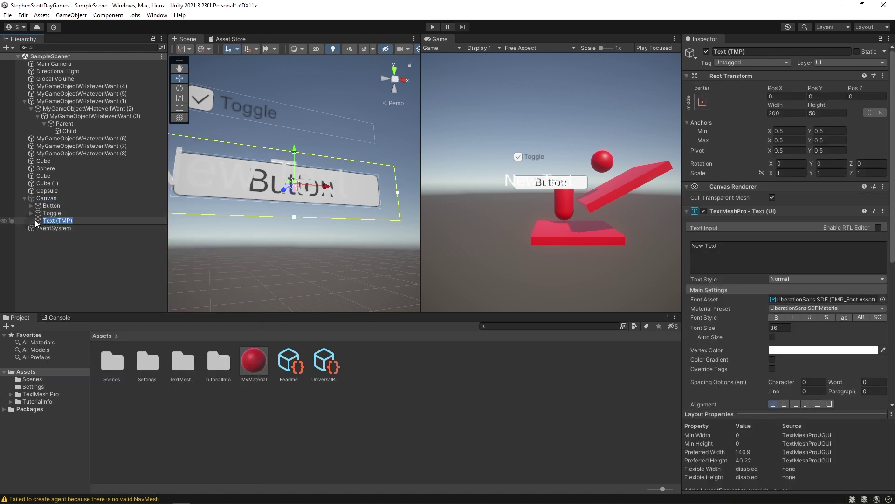
drag(297, 153, 292, 222)
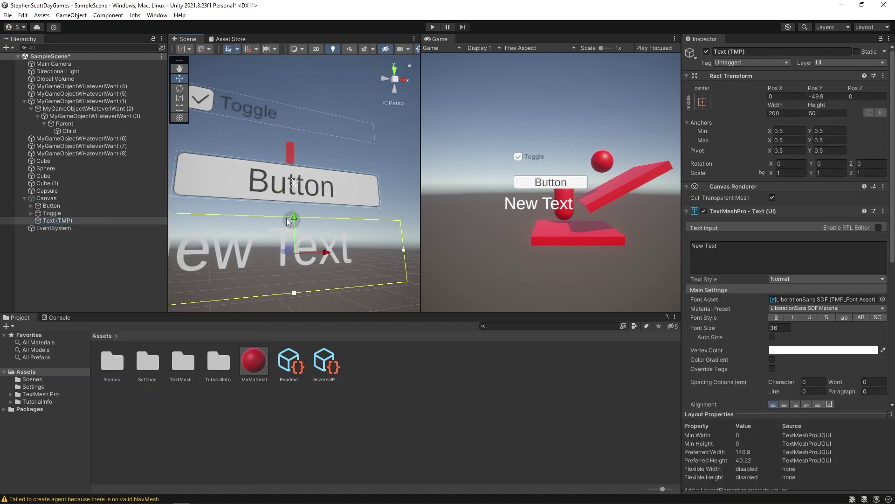
right_click(46, 198)
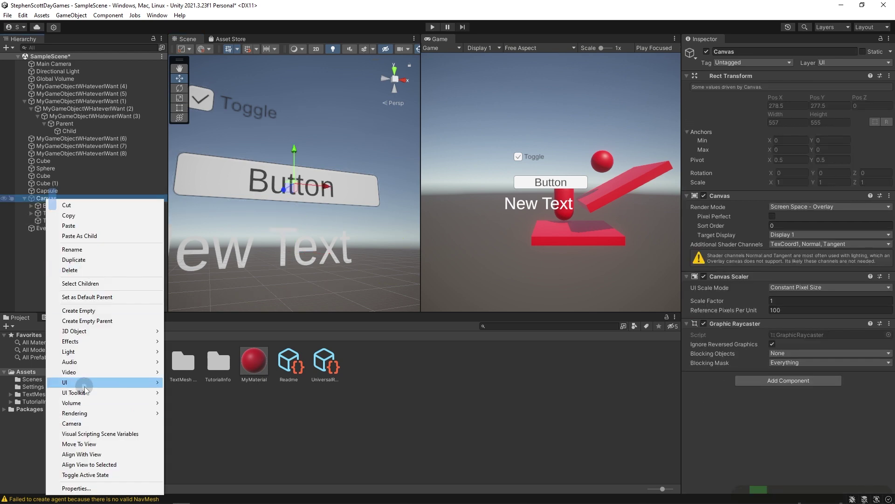
mouse_move(84, 382)
click(229, 294)
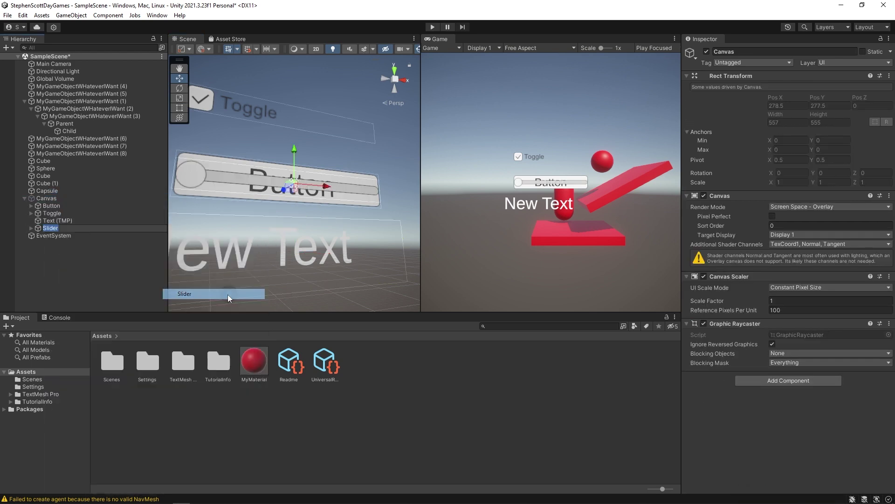
drag(294, 159, 294, 116)
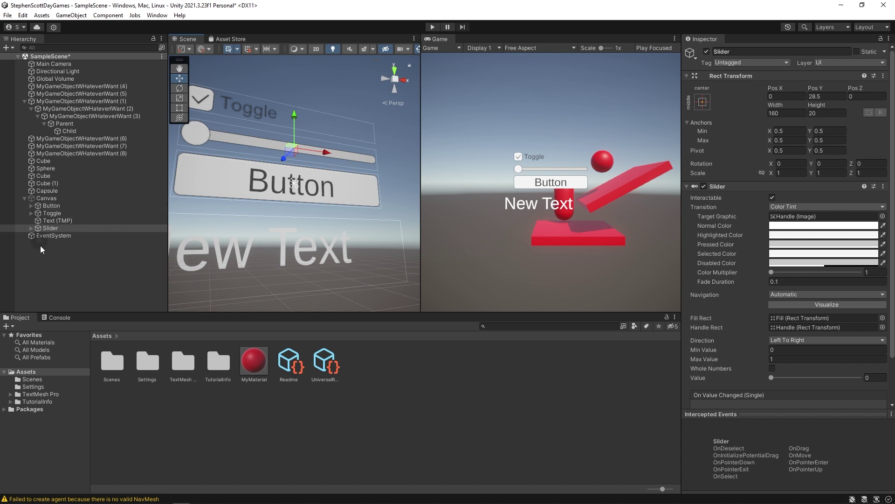
Change the Button's Text (TMP) child to read 'Whatever I want'.
click(50, 205)
click(31, 206)
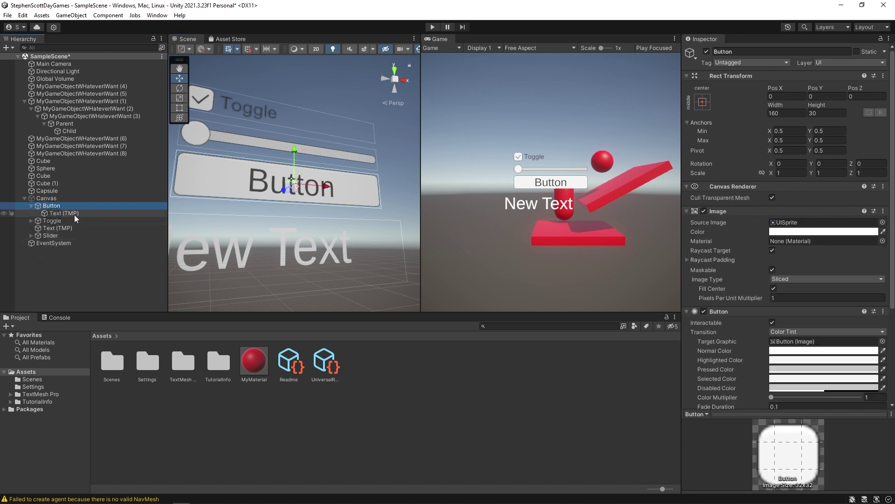
click(61, 213)
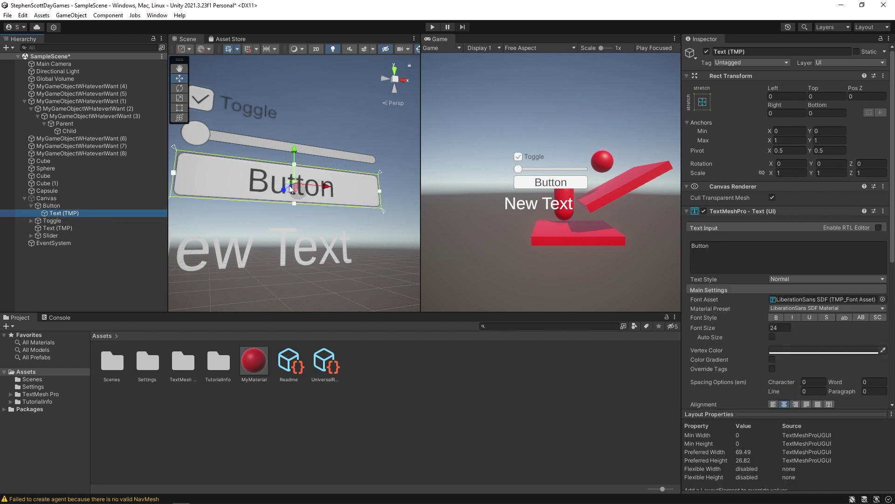
key(Delete)
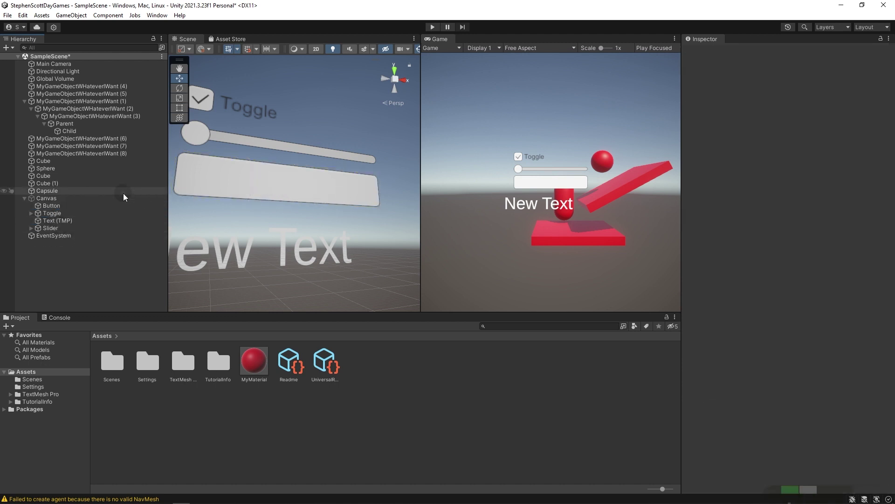
key(ctrl+z)
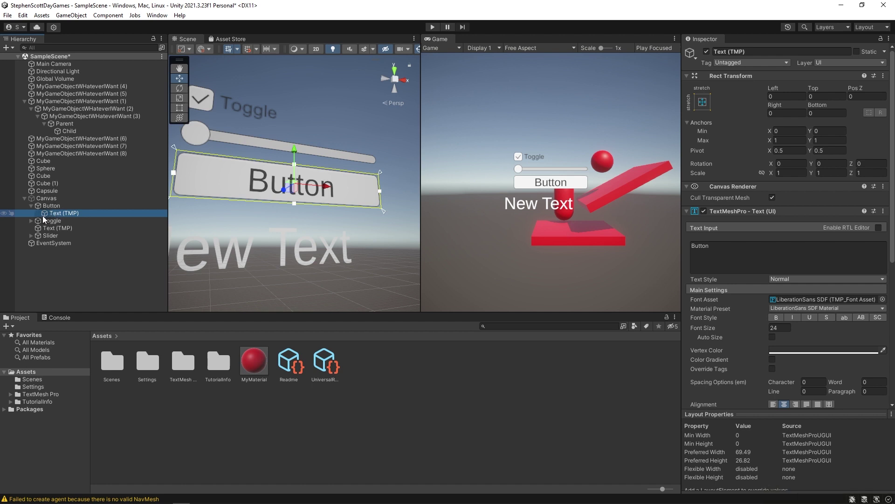
click(729, 258)
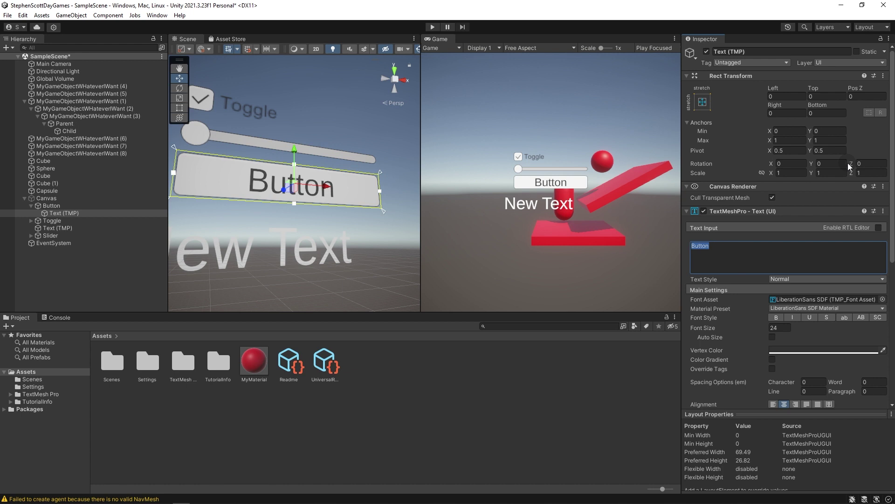
text(Whatever)
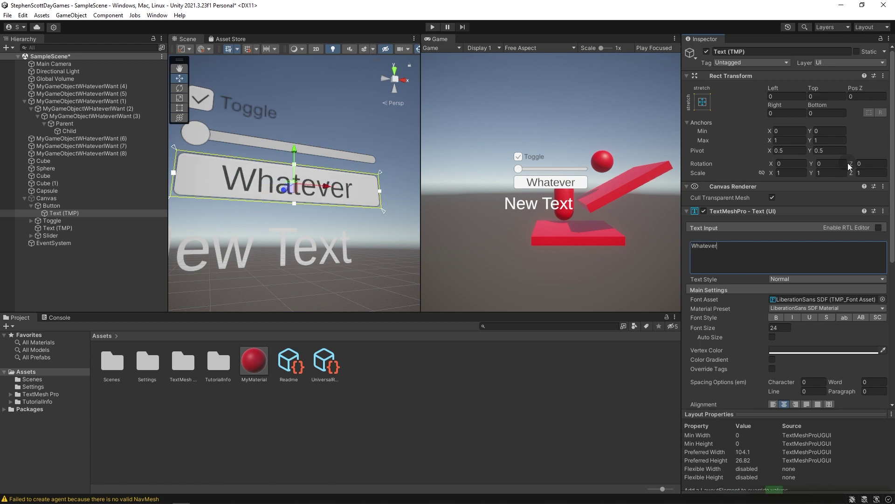
text( I want)
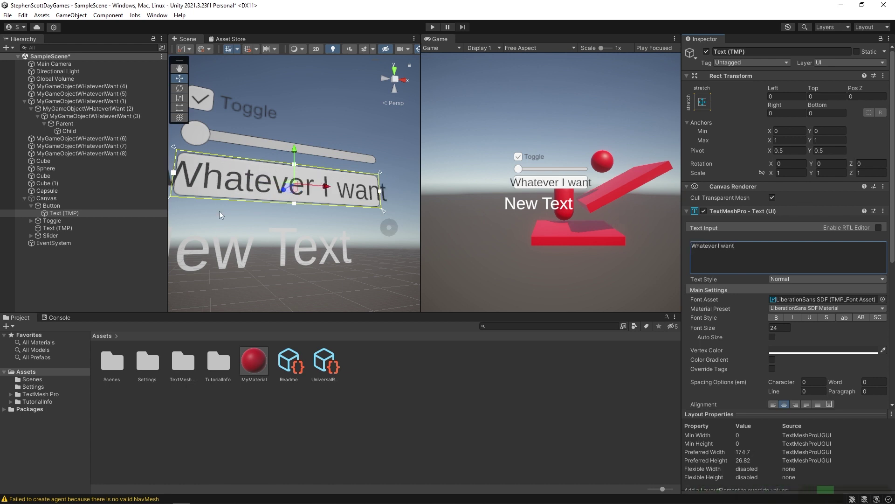
Expand the Slider and browse its child objects down to the Fill object.
click(54, 221)
click(56, 236)
key(Right)
click(77, 250)
key(Down)
key(Right)
key(Down)
key(Up)
key(Up)
key(Right)
key(Down)
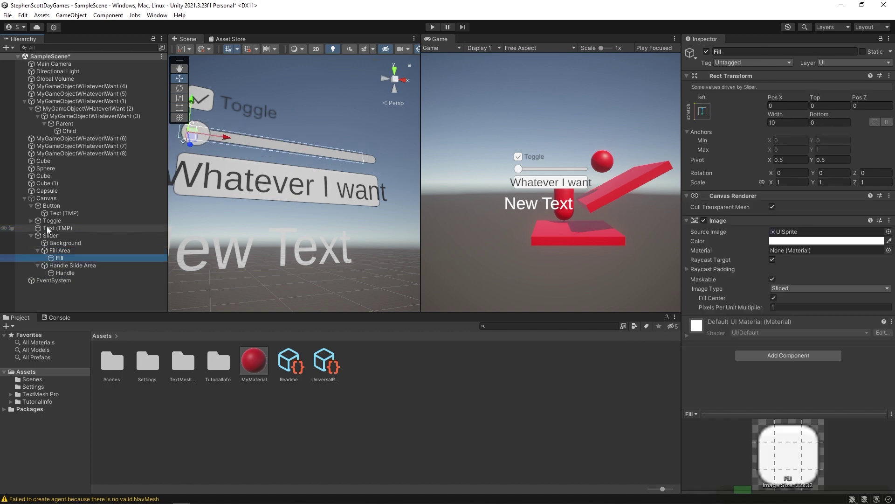
Expand the Toggle to inspect its Label child, then select the Canvas.
click(48, 218)
key(Right)
key(Down)
key(Down)
key(Down)
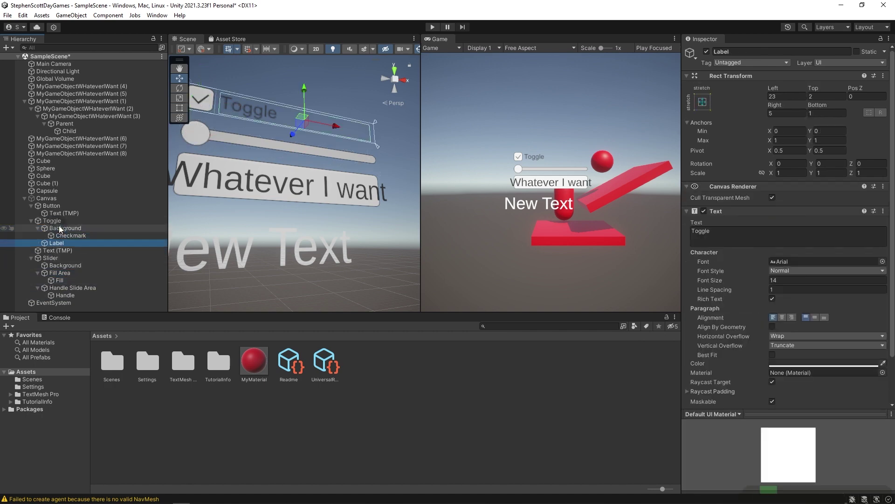
scroll(806, 66, down, 3)
scroll(766, 279, up, 3)
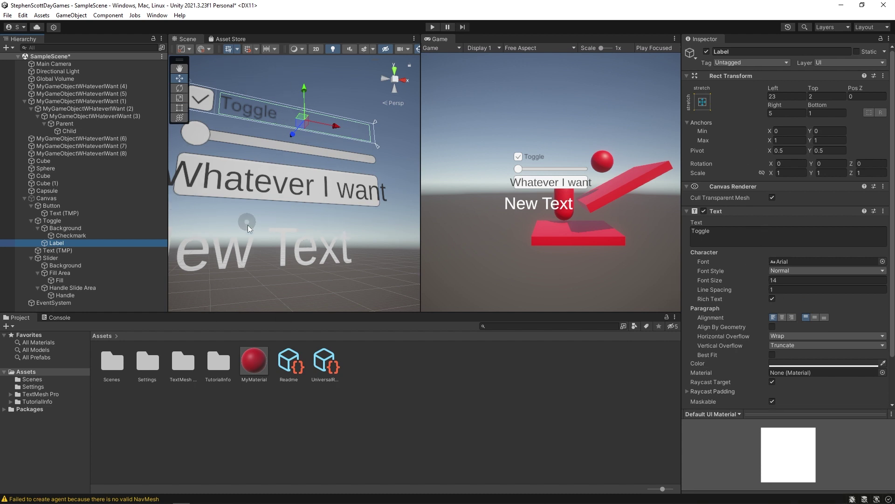
click(249, 133)
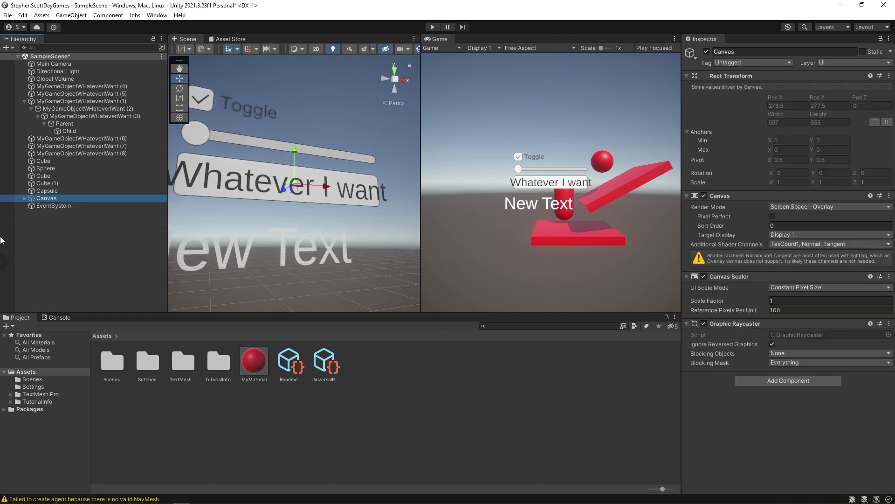
Toggle the Canvas component off and on twice, leaving it enabled.
click(704, 195)
click(703, 196)
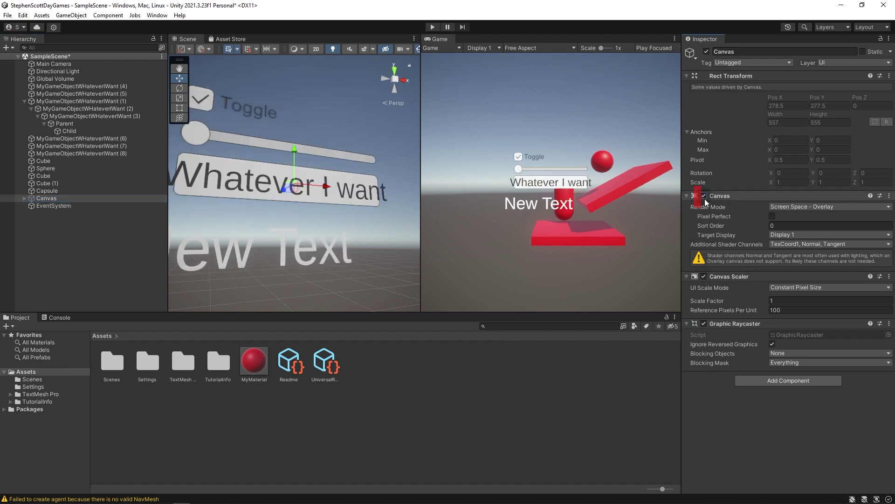
click(704, 195)
click(704, 195)
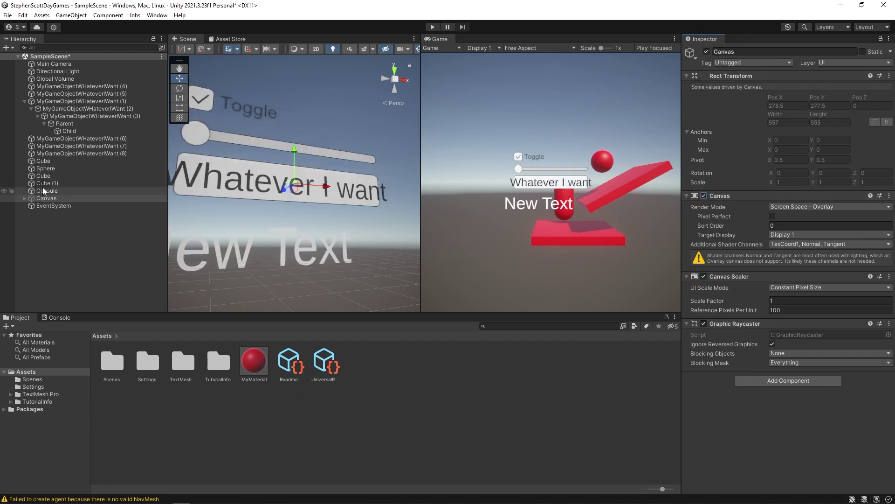
Deactivate the whole Canvas object so its button, toggle, slider and text disappear.
click(43, 168)
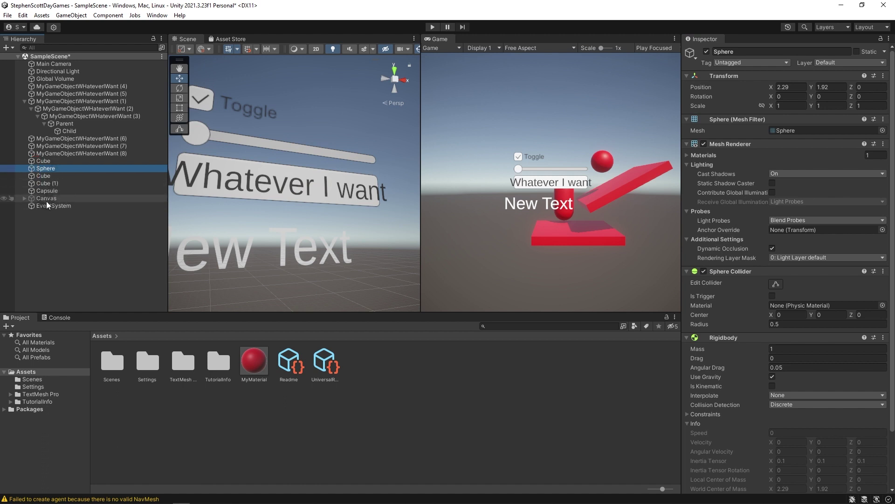
click(60, 198)
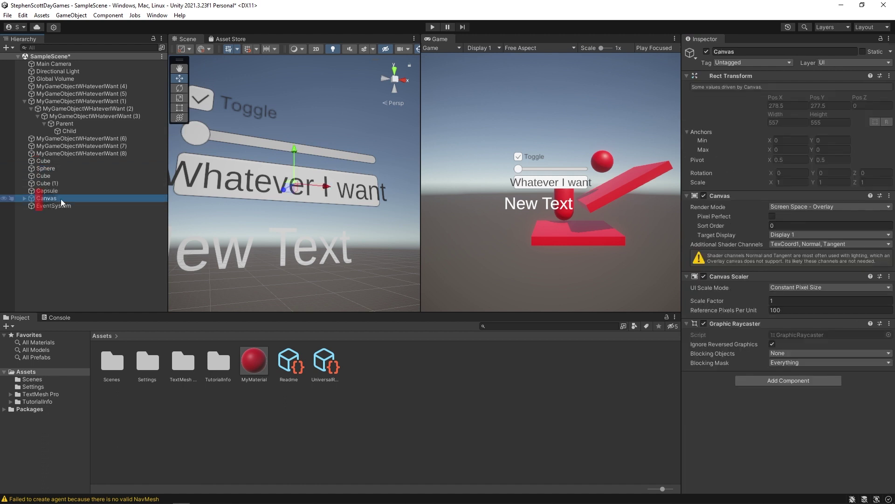
click(706, 52)
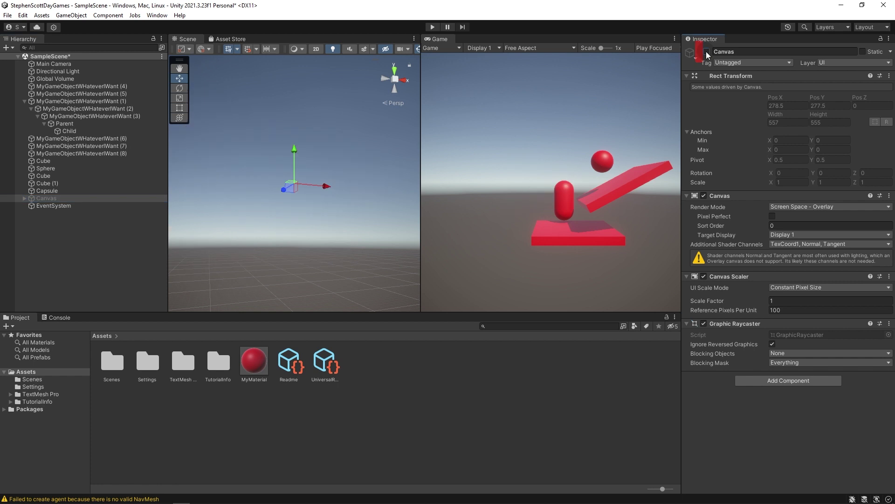
click(24, 198)
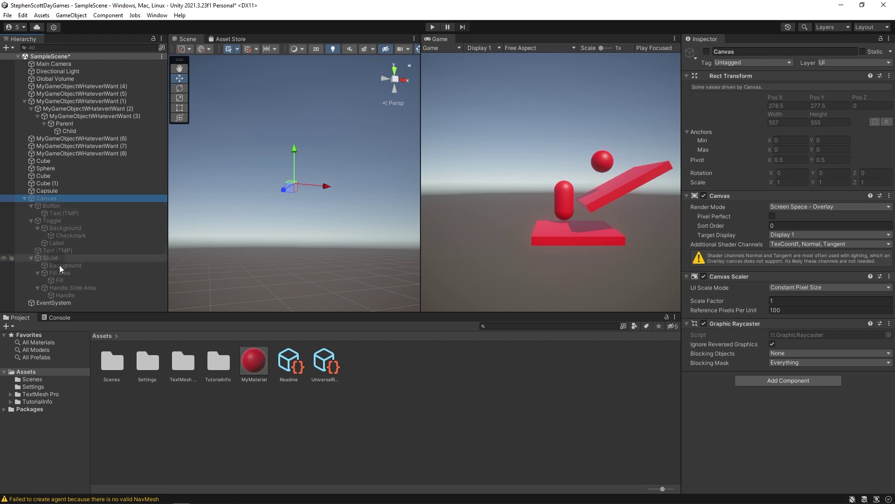
click(24, 199)
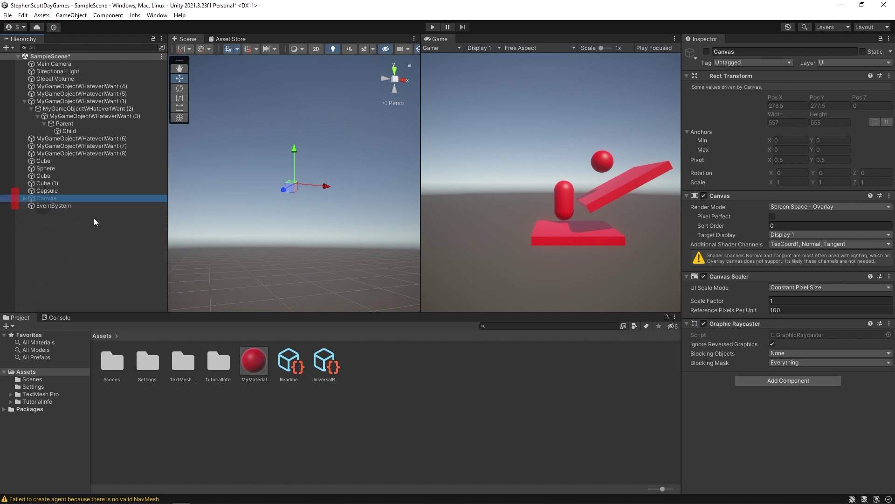
click(706, 51)
click(708, 52)
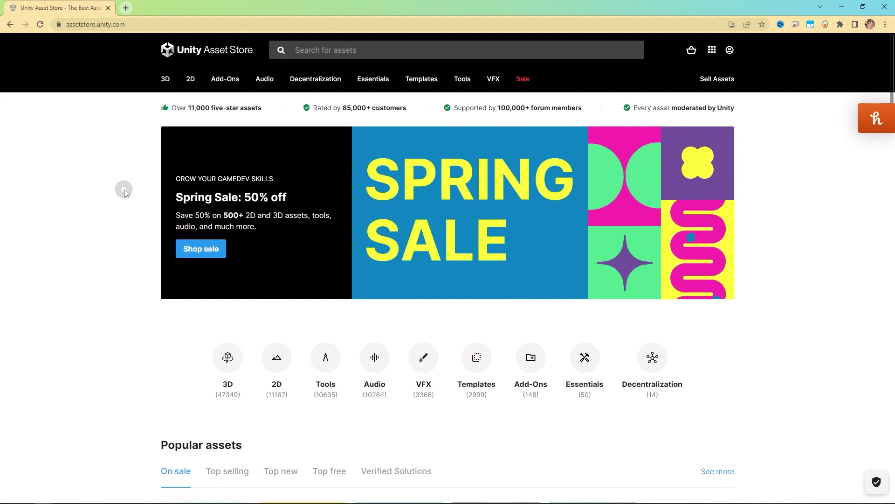
Scroll to the Popular assets section and open the $32.50 Playmaker card in a new tab.
scroll(124, 206, down, 8)
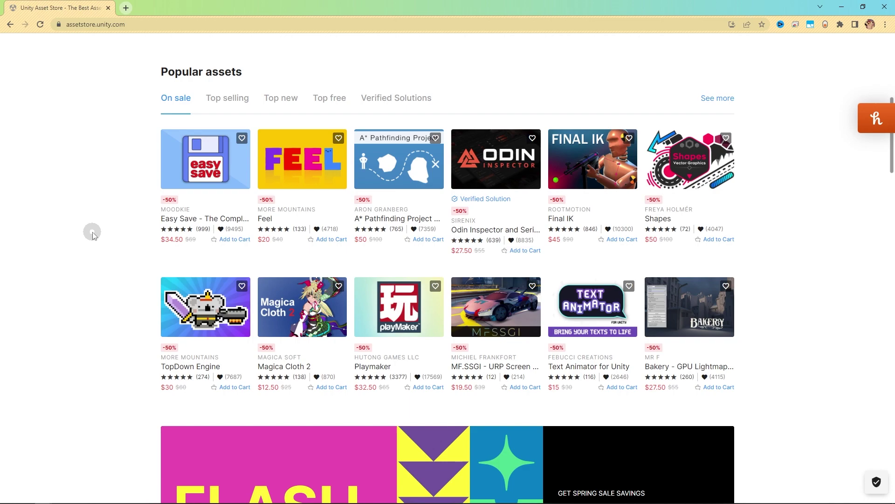
scroll(94, 322, down, 20)
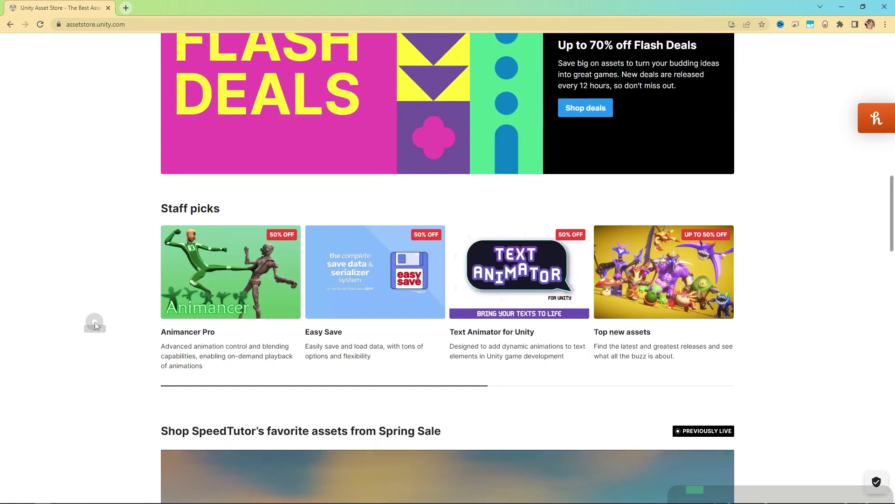
scroll(97, 329, down, 10)
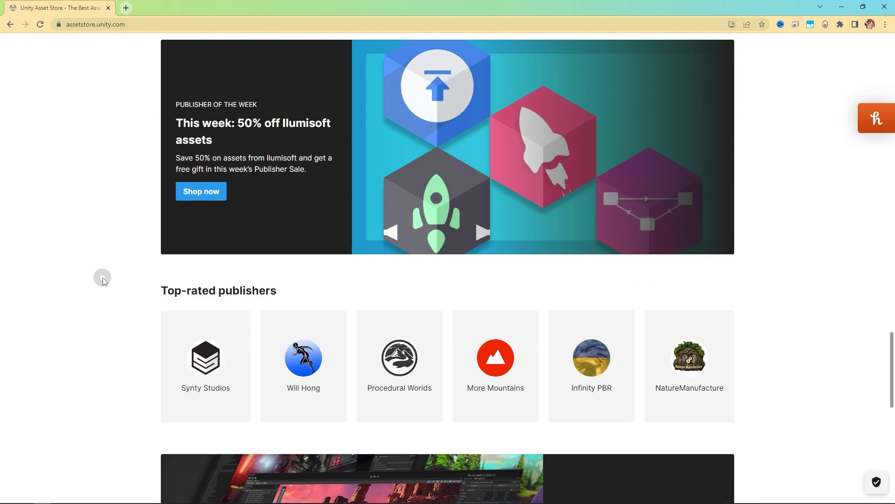
scroll(102, 278, down, 8)
scroll(120, 283, up, 20)
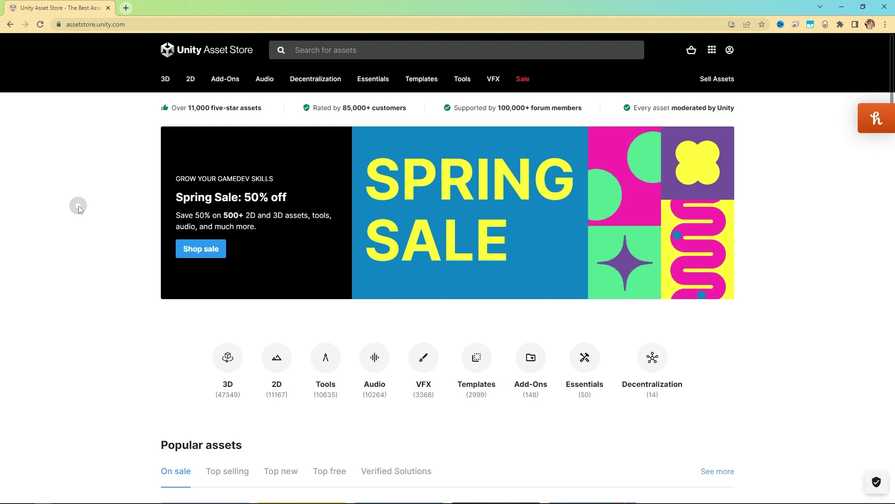
scroll(214, 353, down, 1)
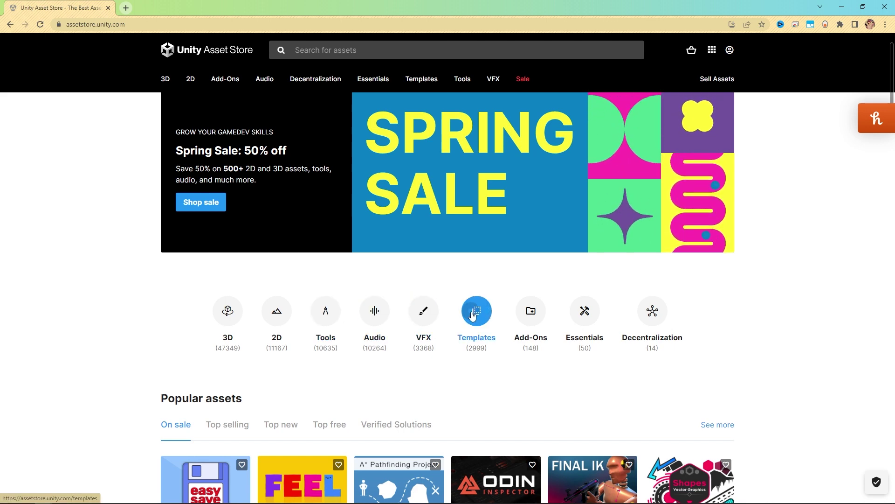
scroll(79, 291, down, 6)
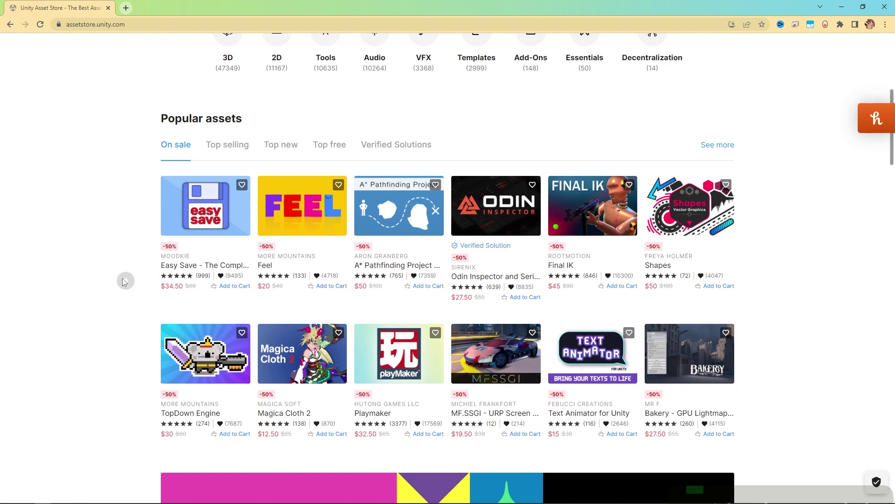
middle_click(414, 359)
Go to the Playmaker product page and try adding Playmaker to the cart.
click(173, 7)
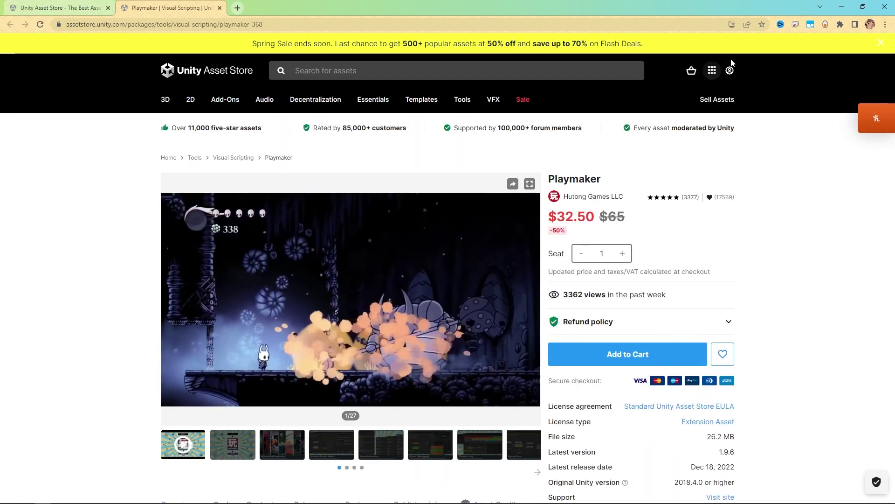
scroll(676, 326, down, 3)
scroll(742, 344, up, 3)
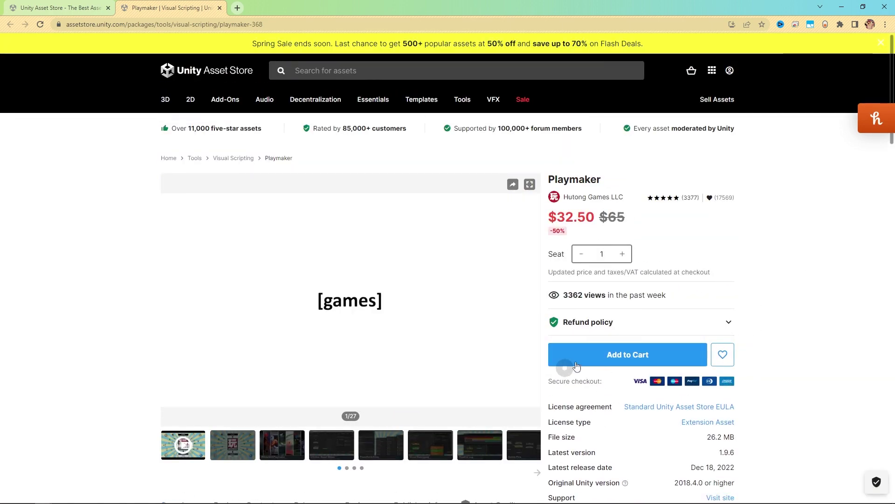
click(640, 364)
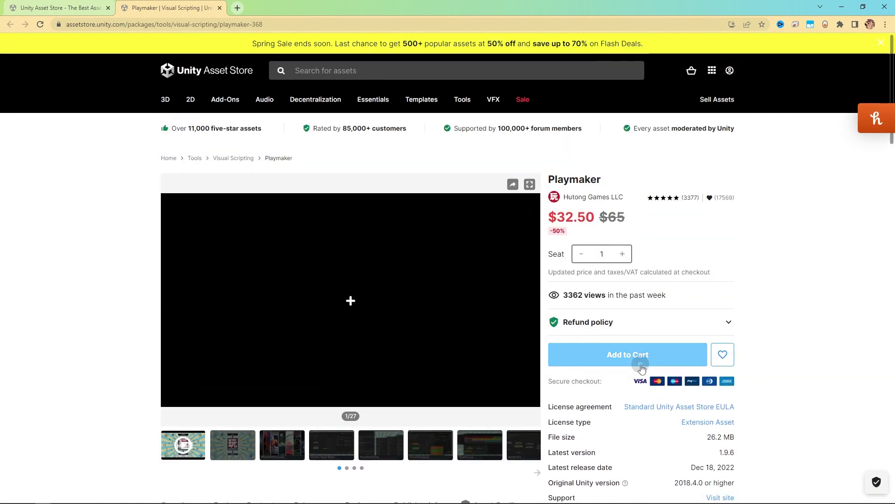
key(ctrl+shift+Tab)
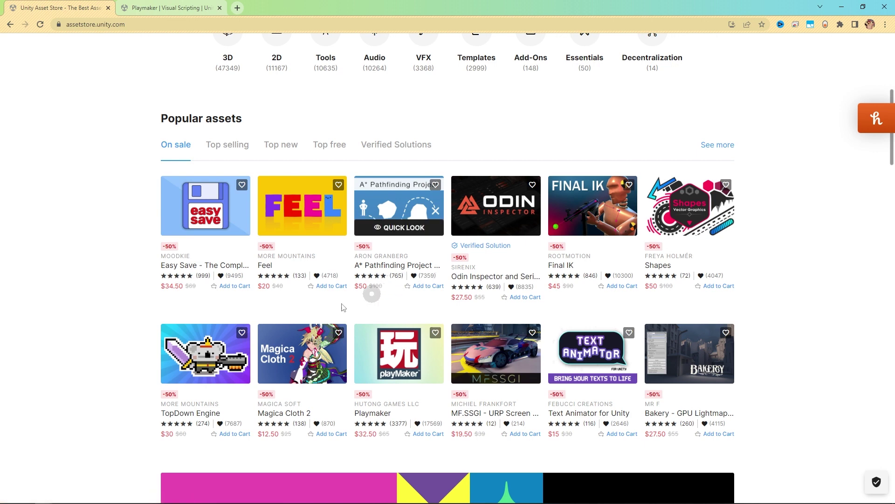
key(ctrl+Tab)
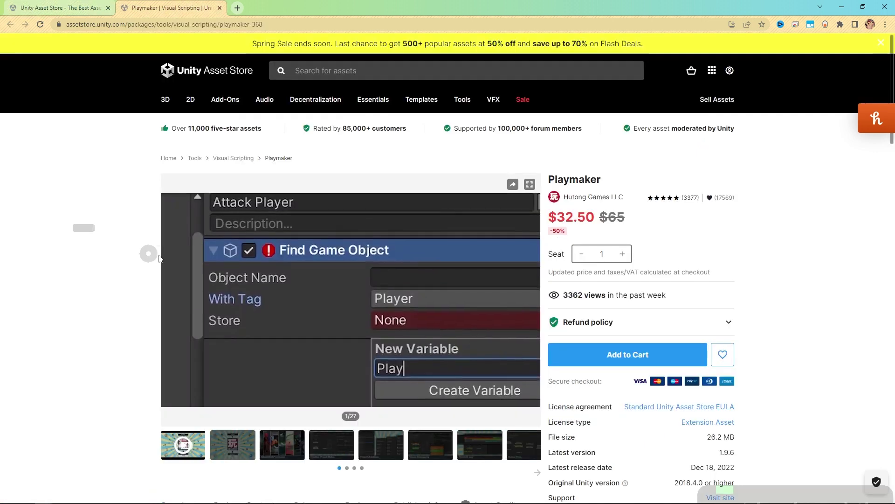
Browse Playmaker's Package Content list and play the 'Make It Now' 2021 trailer.
scroll(80, 276, down, 4)
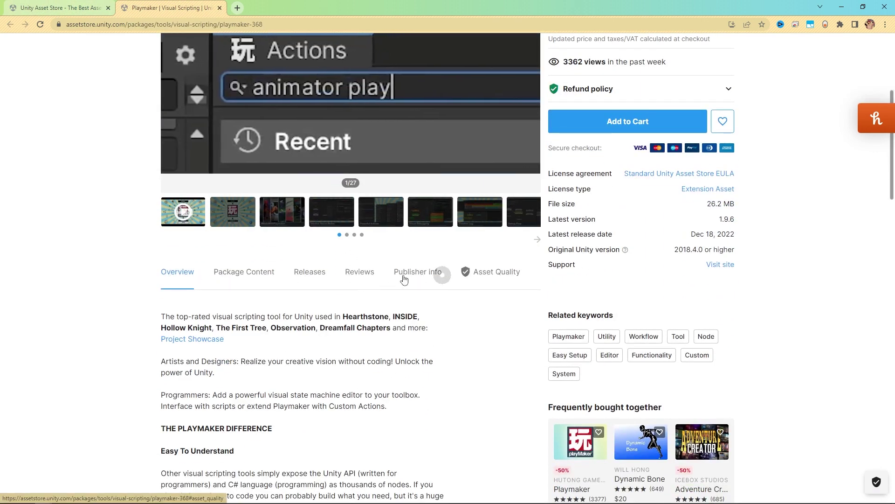
click(240, 269)
scroll(79, 315, down, 1)
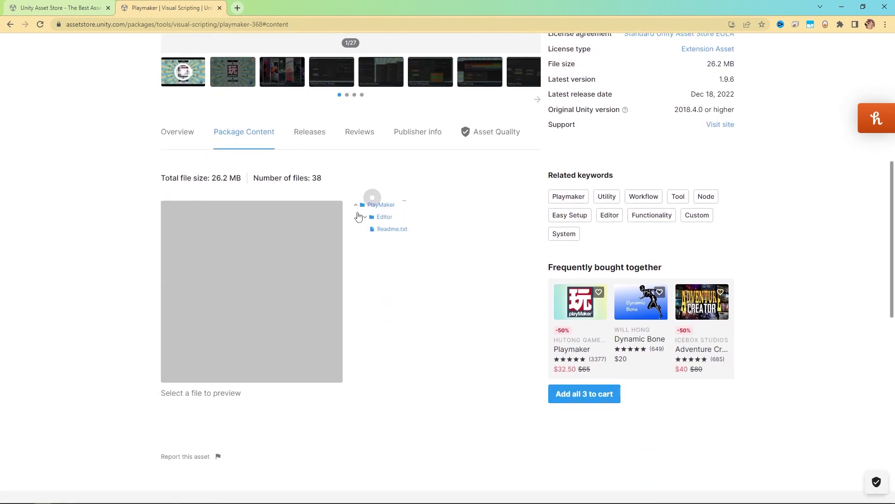
scroll(464, 224, up, 8)
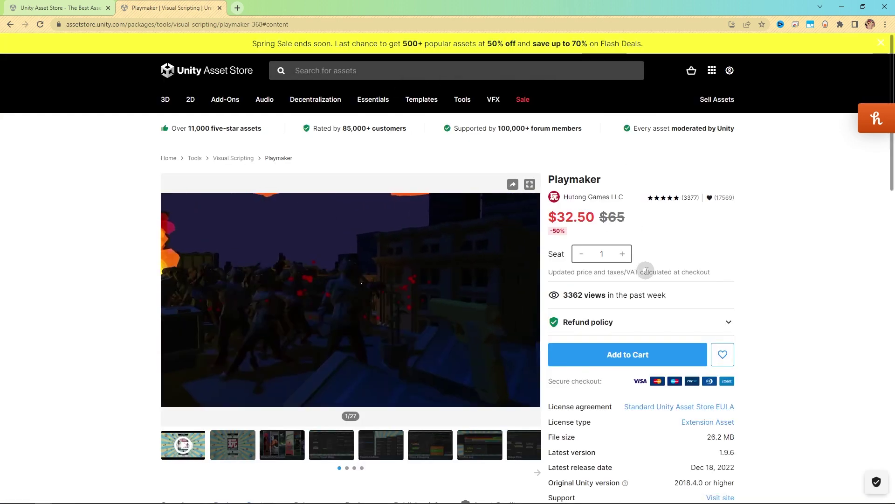
mouse_move(255, 263)
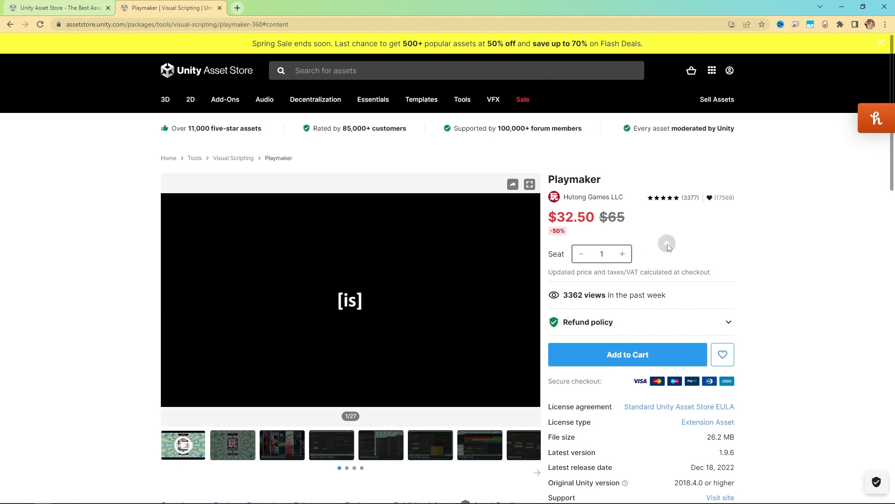
mouse_move(485, 237)
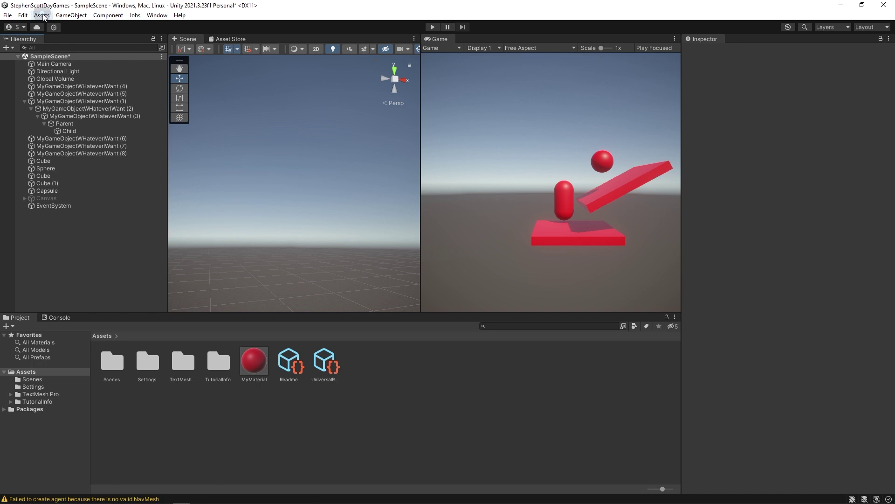
click(42, 15)
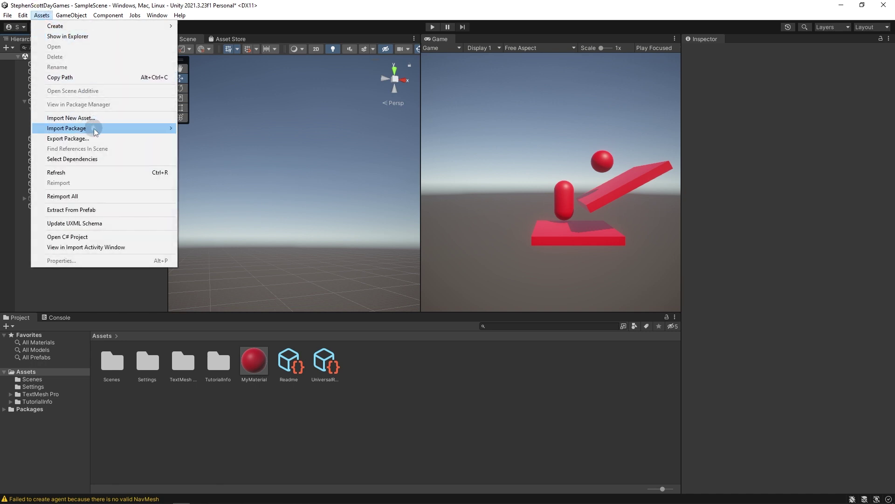
mouse_move(96, 132)
click(197, 129)
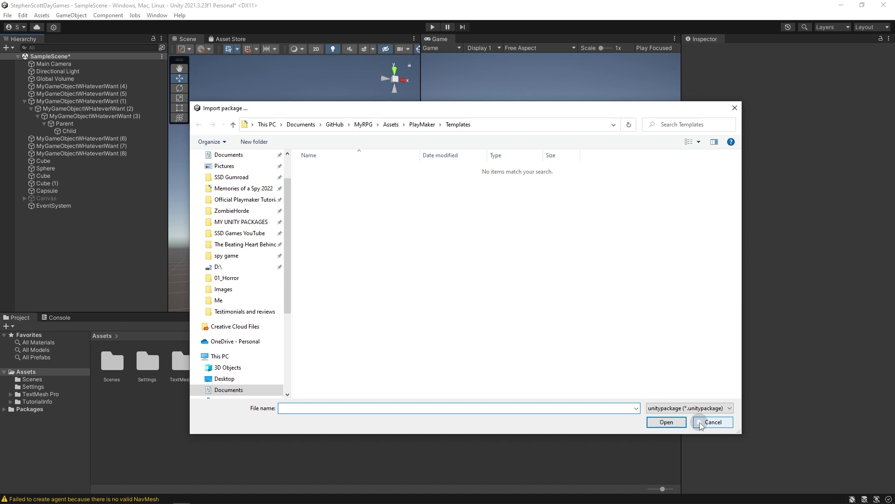
click(700, 424)
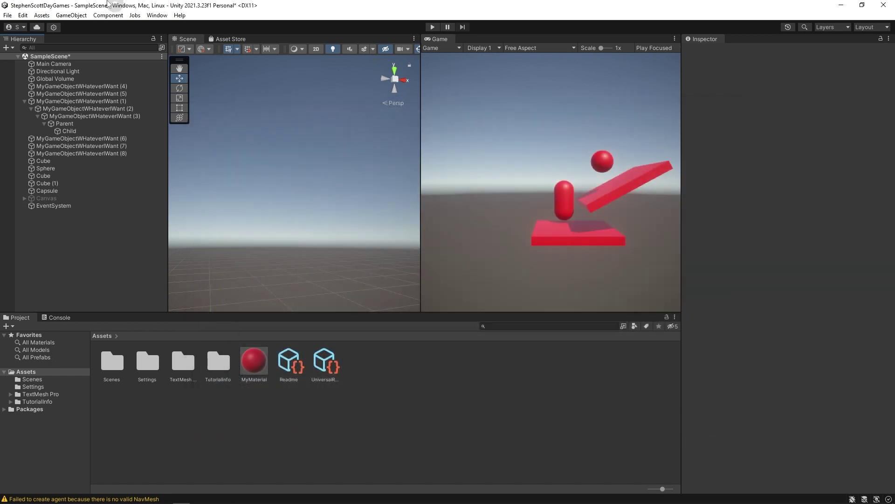
Open the Package Manager from the Window menu and view the TextMeshPro package details.
click(151, 15)
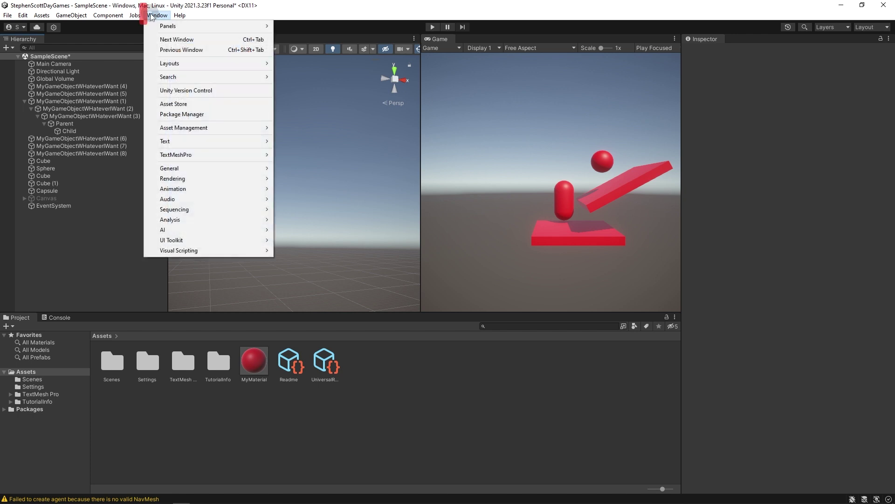
click(209, 113)
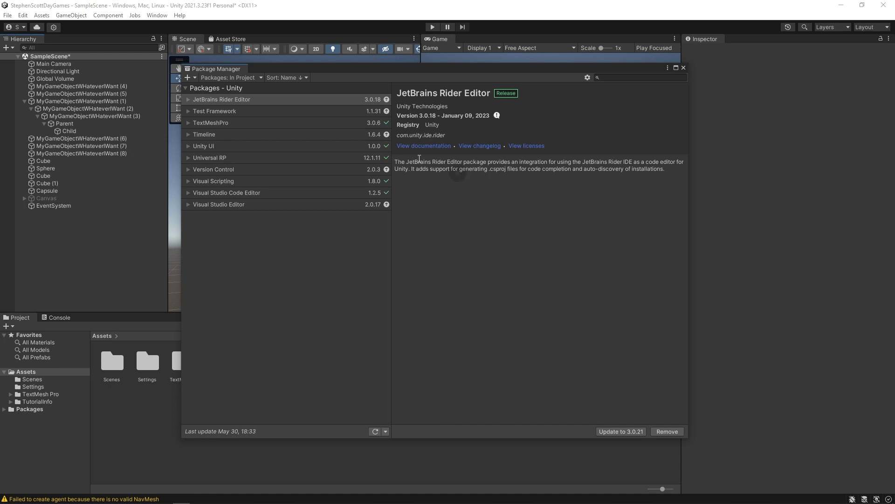
click(247, 78)
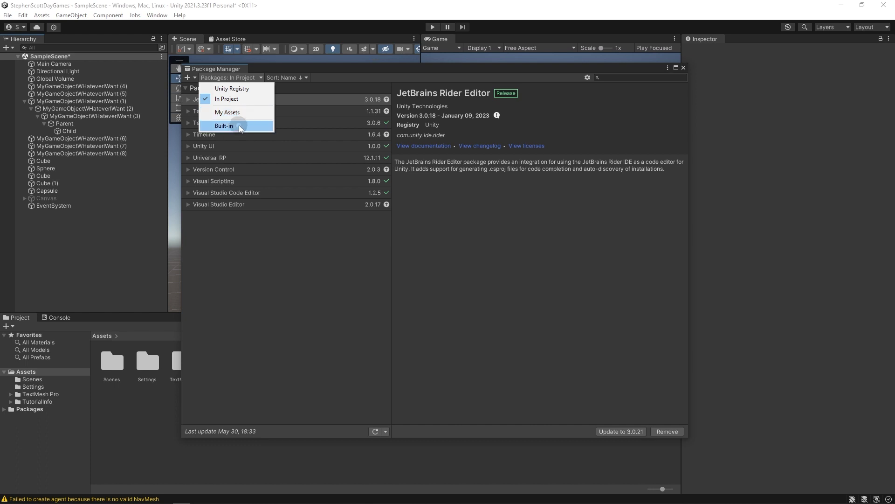
click(289, 240)
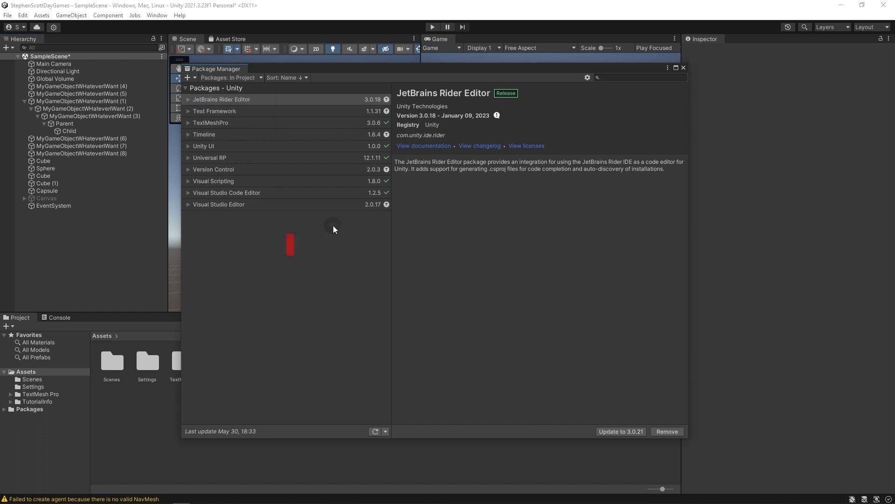
click(237, 120)
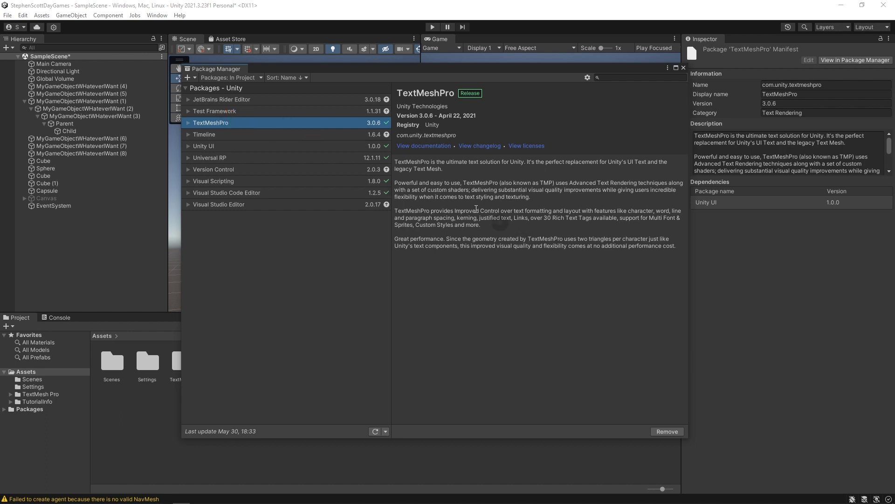
click(221, 77)
List My Assets, load 75 of 96 packages, and select Playmaker 1.9.6 for import.
click(242, 112)
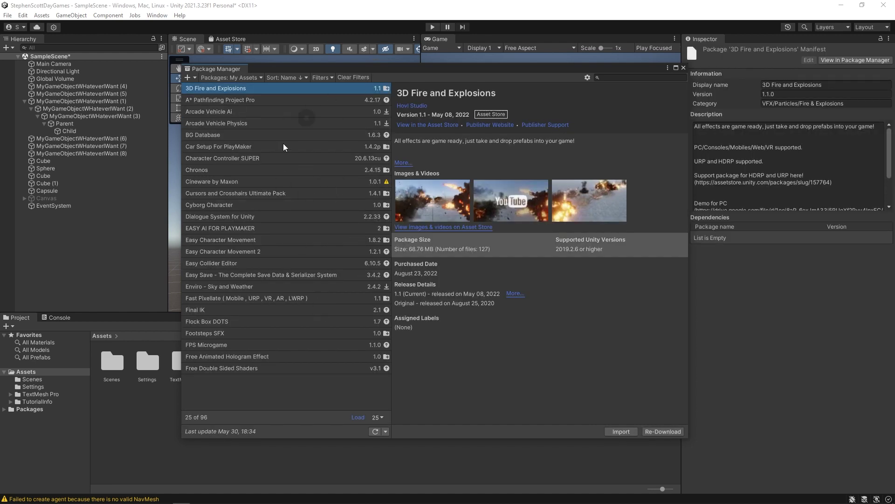
click(358, 416)
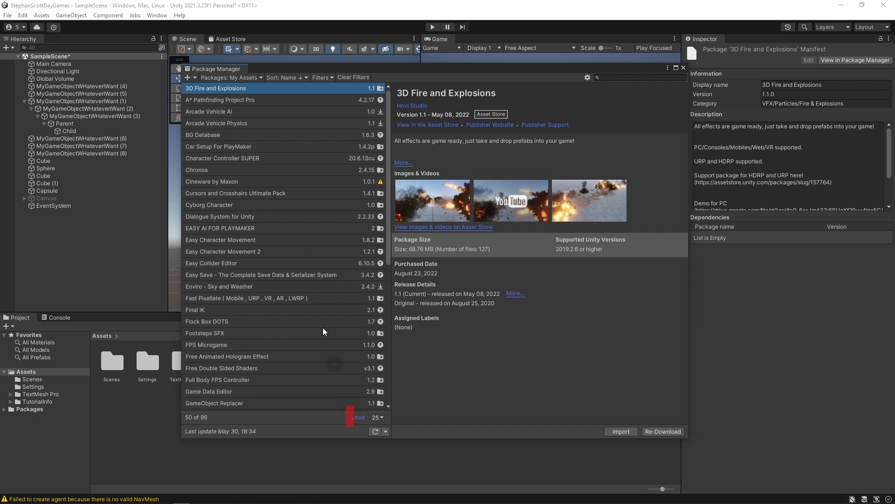
scroll(304, 286, down, 10)
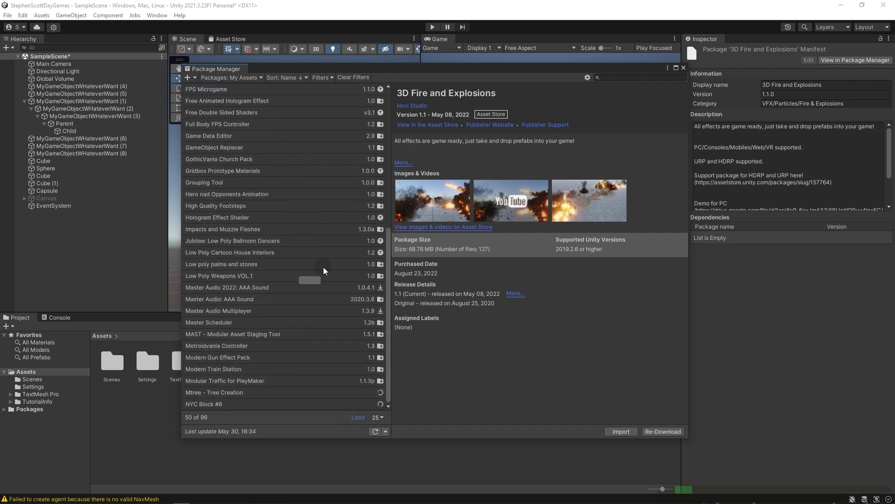
click(359, 418)
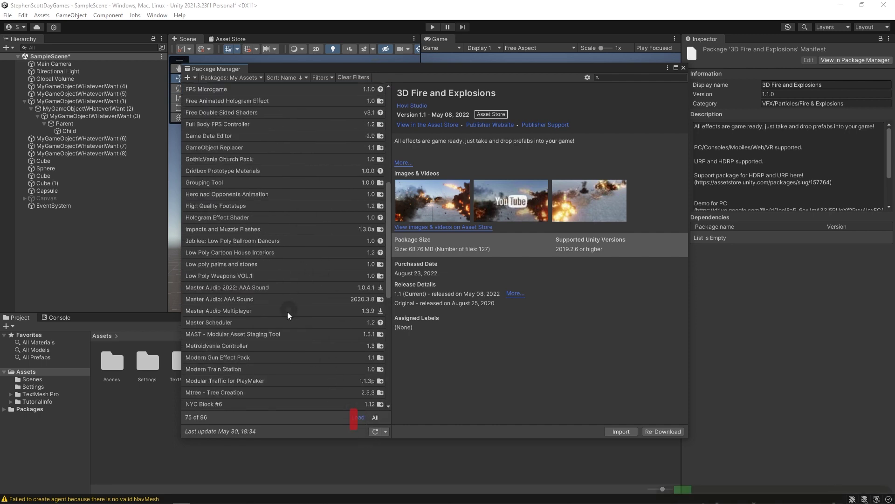
scroll(298, 298, down, 5)
click(276, 236)
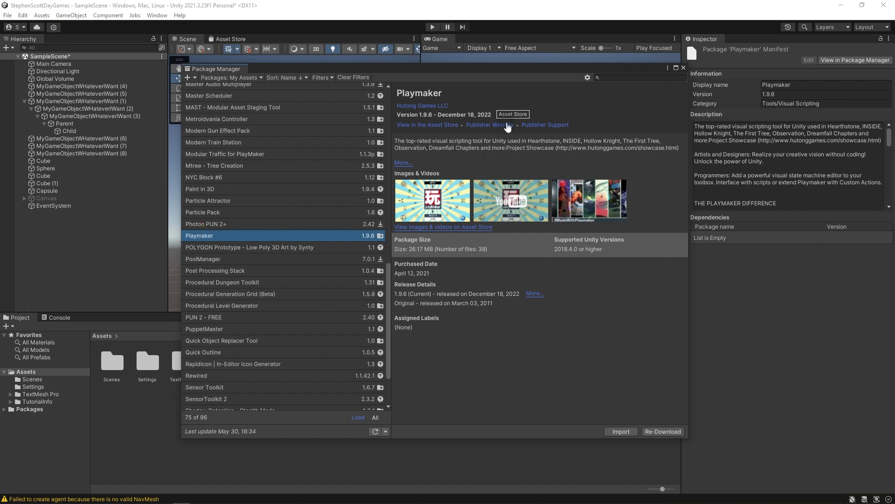
click(616, 430)
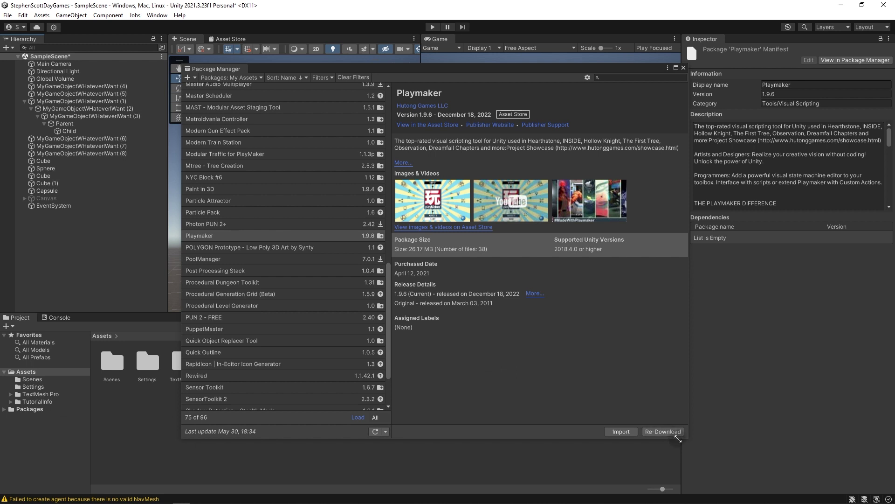
Import all Playmaker package files, adding a PlayMaker folder to Assets.
click(632, 433)
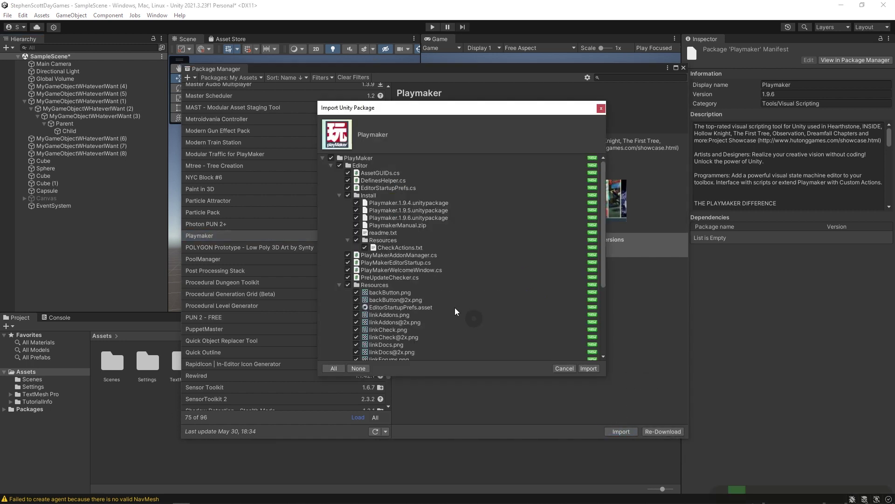
mouse_move(602, 165)
mouse_down()
mouse_move(620, 250)
mouse_move(606, 156)
mouse_up()
scroll(387, 315, down, 5)
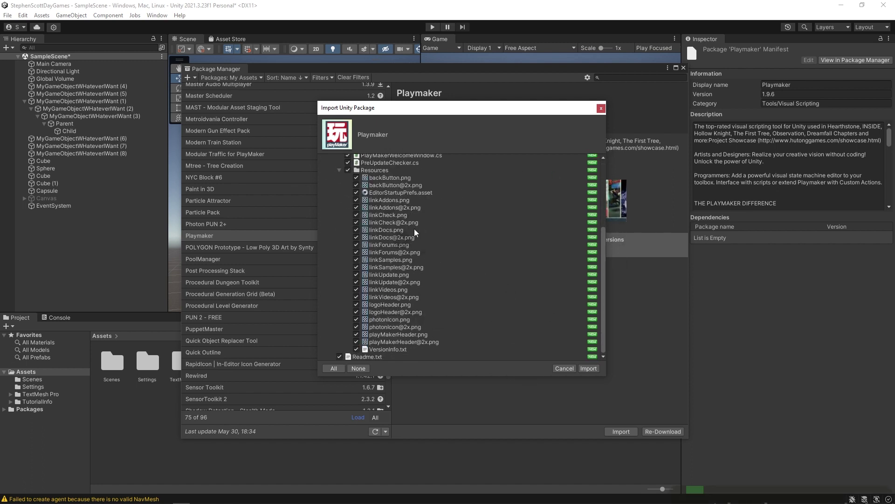
click(588, 369)
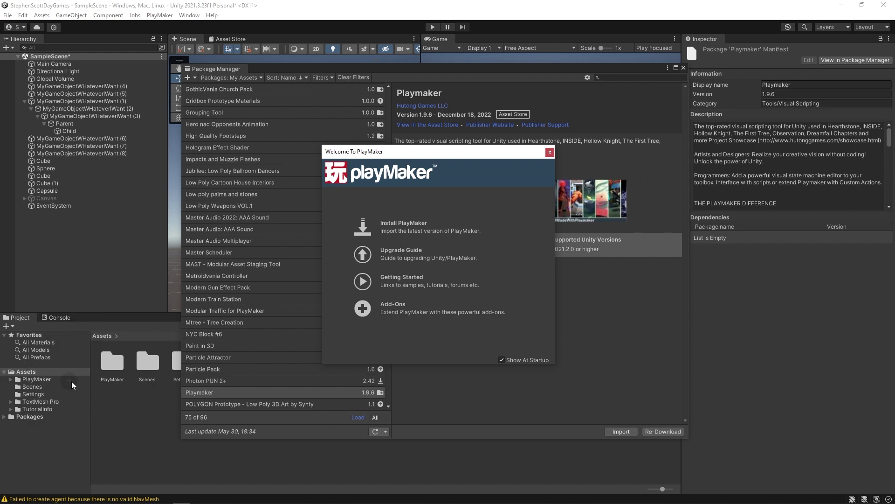
Start installing PlayMaker 1.9.6f1 through the Welcome window's Install PlayMaker option.
click(357, 215)
click(475, 201)
click(400, 230)
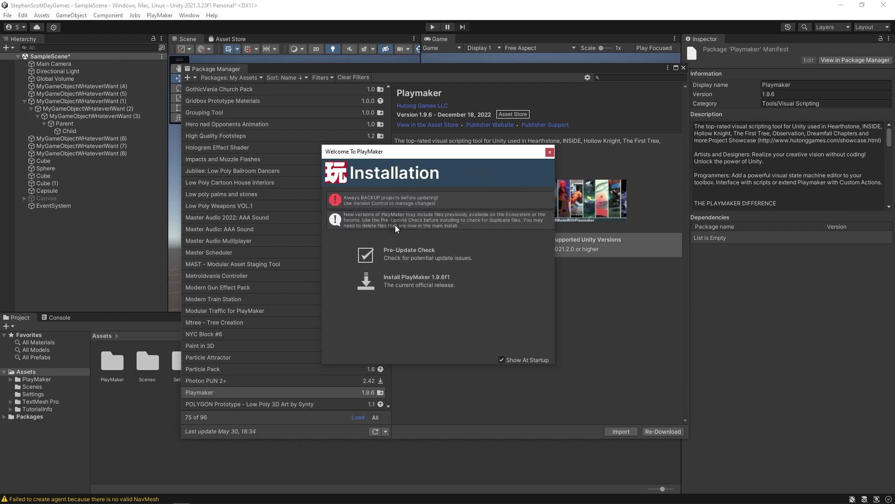
click(403, 282)
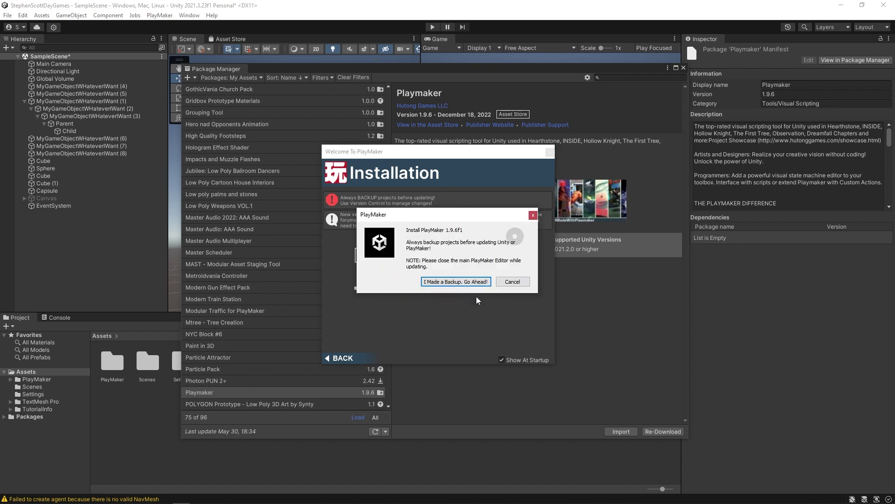
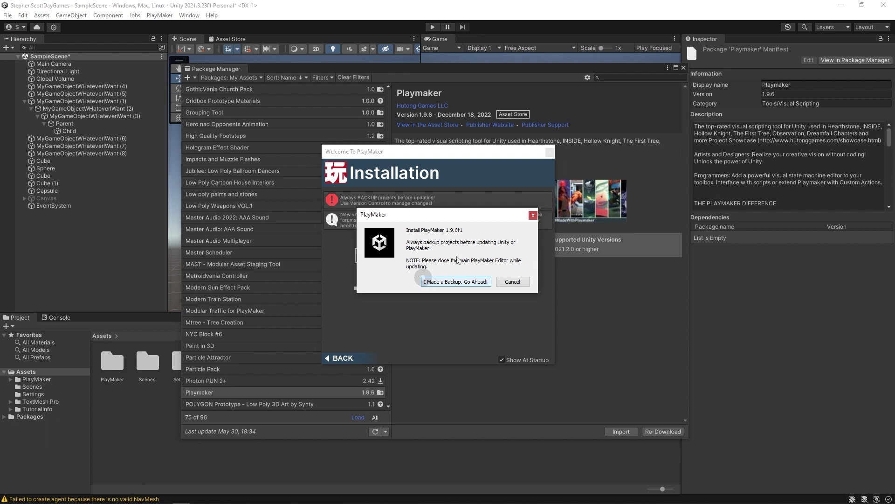
Confirm the backup and import all PlayMaker 1.9.6 package files into the project.
click(449, 282)
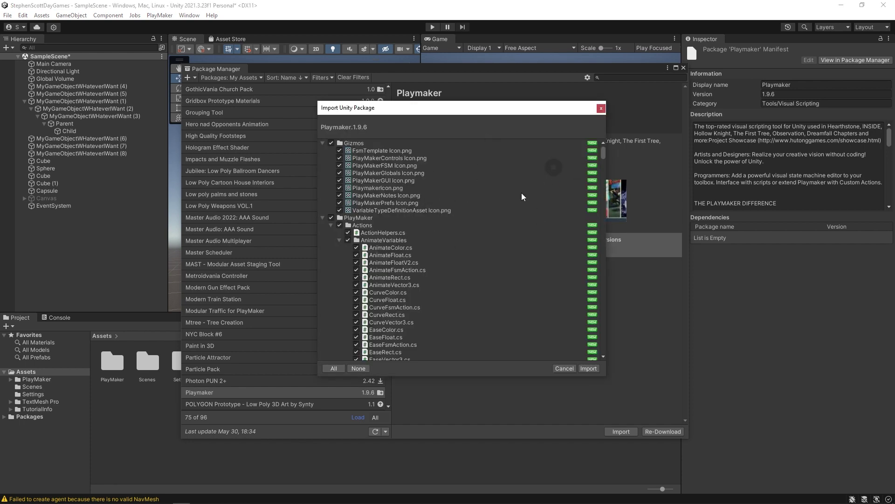
scroll(503, 193, down, 3)
mouse_move(602, 154)
mouse_down()
mouse_move(623, 329)
mouse_move(600, 224)
mouse_move(585, 356)
mouse_move(597, 138)
mouse_up()
click(589, 368)
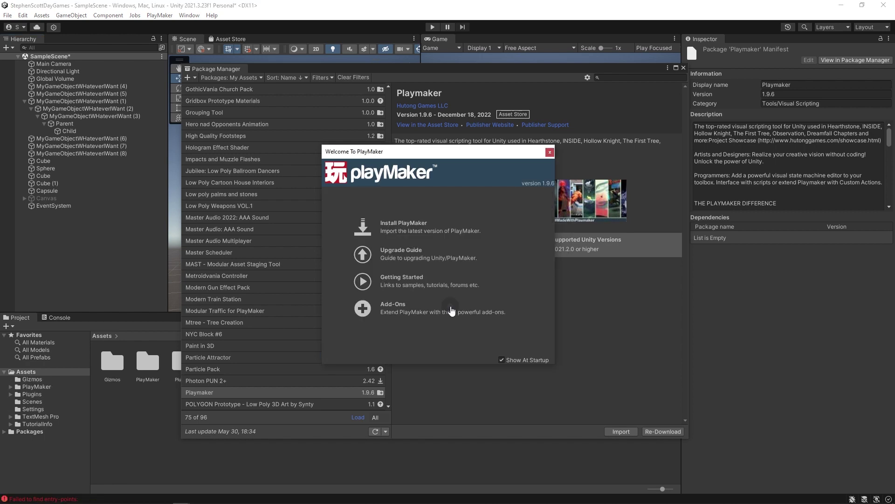
Close the PlayMaker welcome window and Package Manager, then open the PlayMaker Editor window.
click(550, 152)
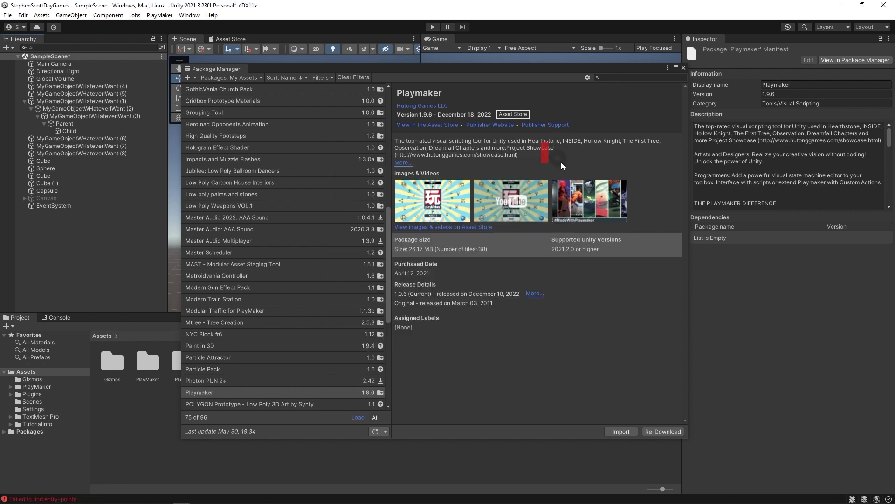
click(683, 67)
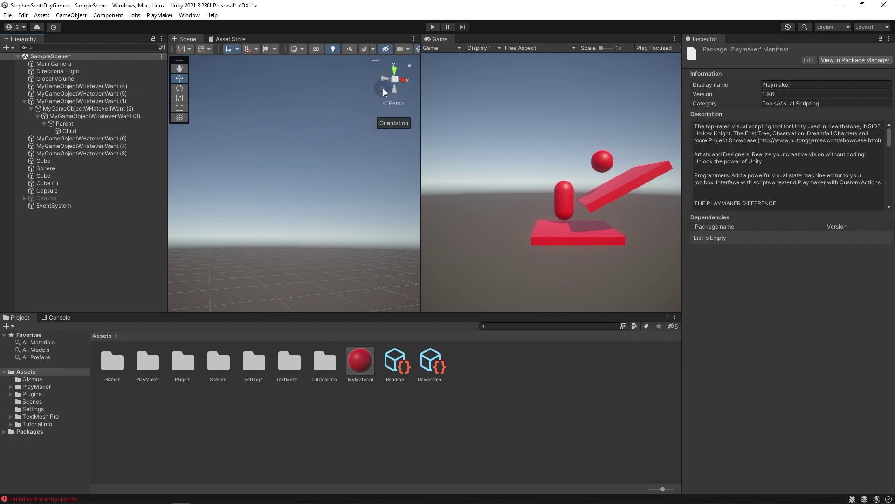
click(160, 15)
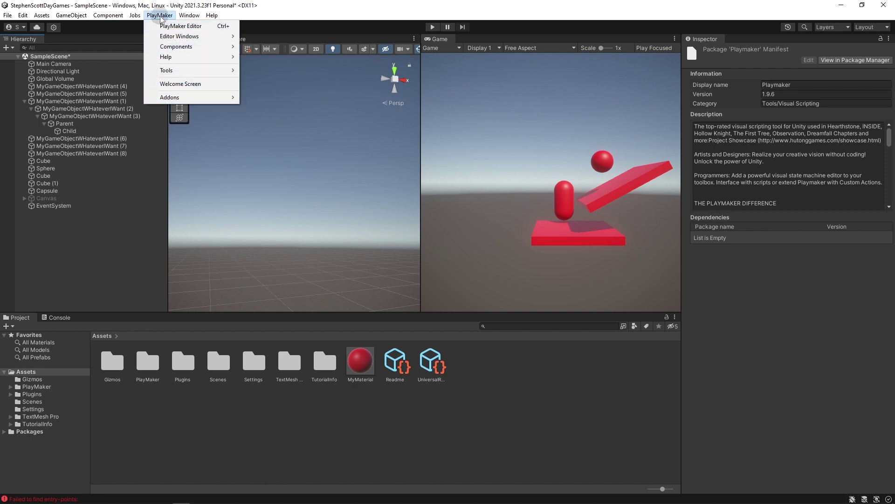
click(327, 231)
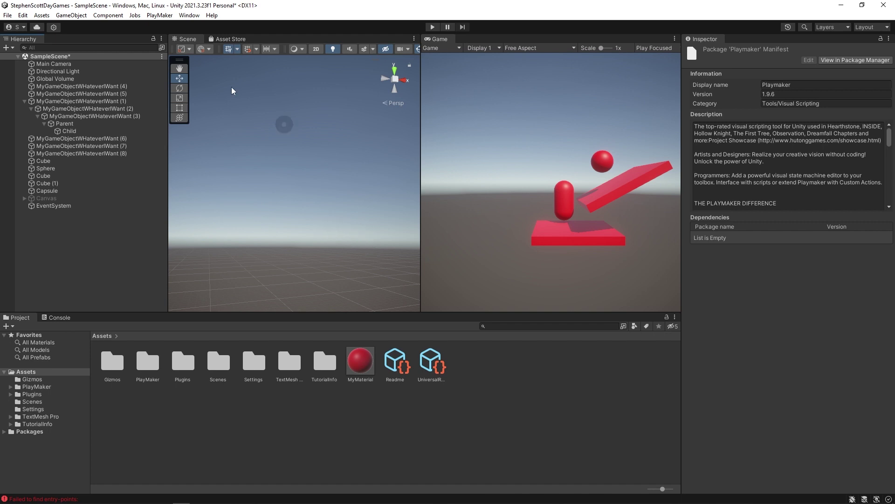
click(160, 16)
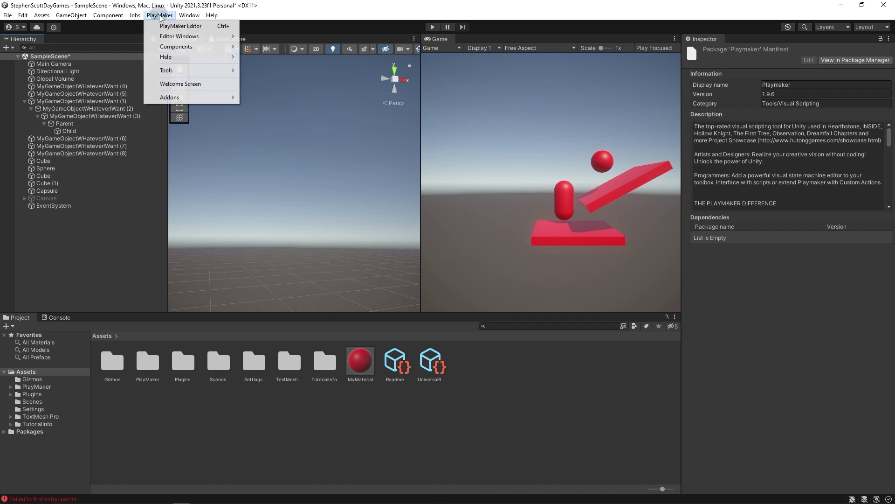
click(184, 27)
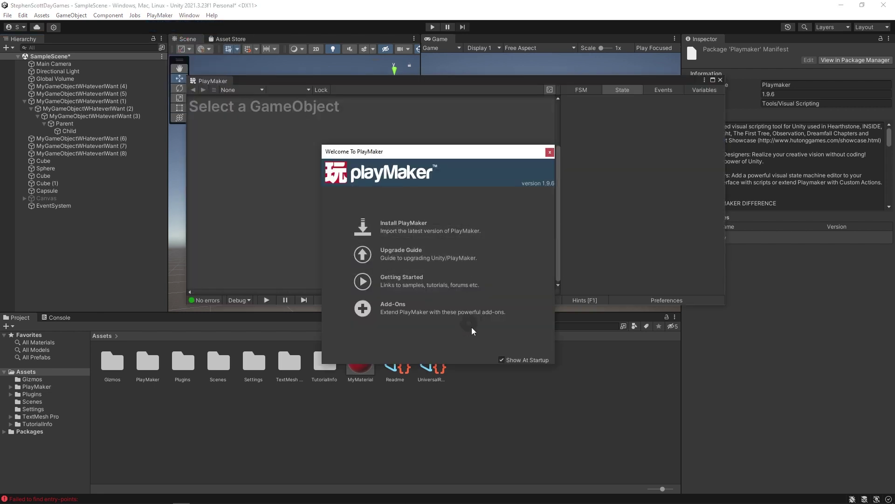
Turn off Show At Startup, close the welcome dialog, and dock PlayMaker beside Project and Console.
click(502, 360)
click(550, 152)
drag(340, 79, 424, 139)
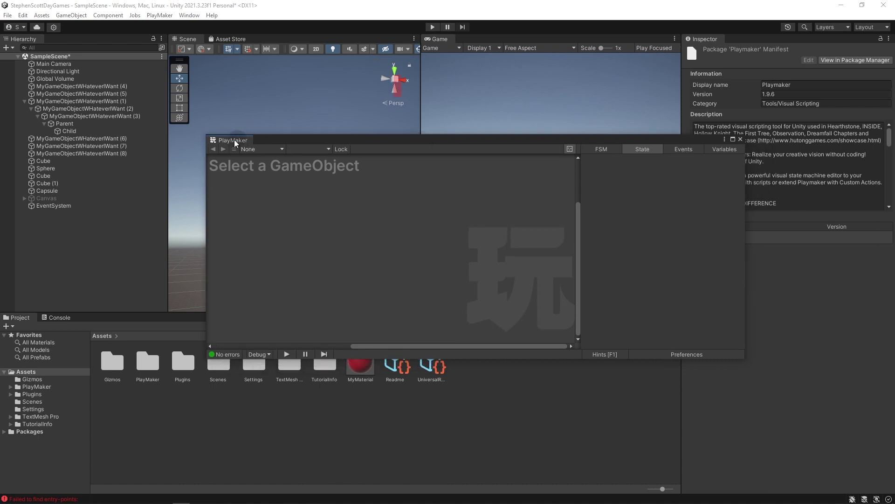
drag(233, 140, 625, 424)
drag(451, 410, 205, 373)
drag(165, 320, 137, 318)
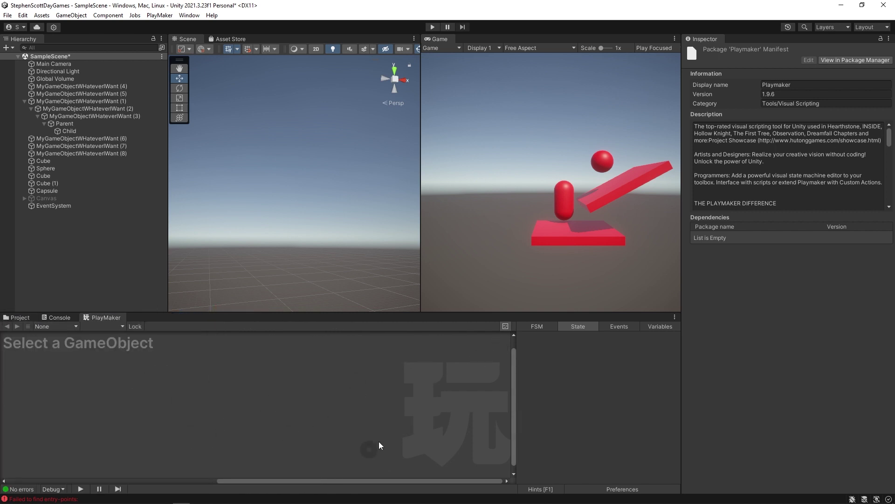
click(159, 15)
Open the PlayMaker Action Browser and dock it beside the PlayMaker panel.
mouse_move(180, 37)
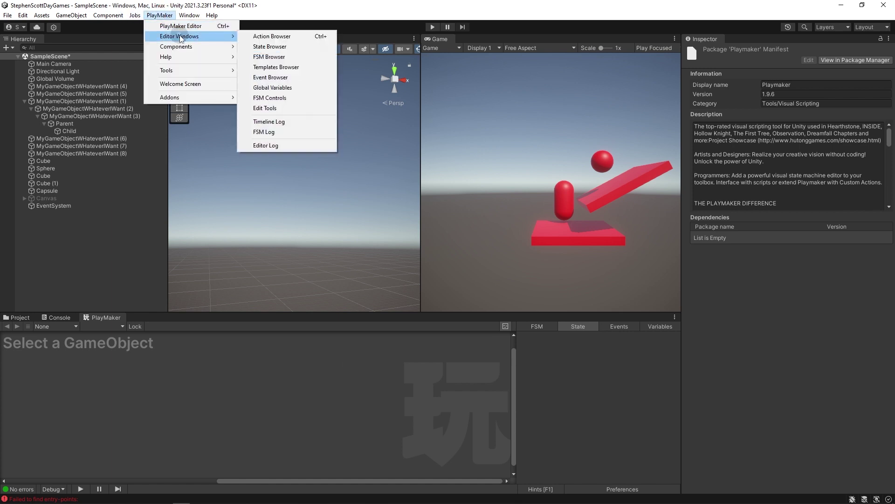
click(322, 36)
drag(299, 60, 540, 81)
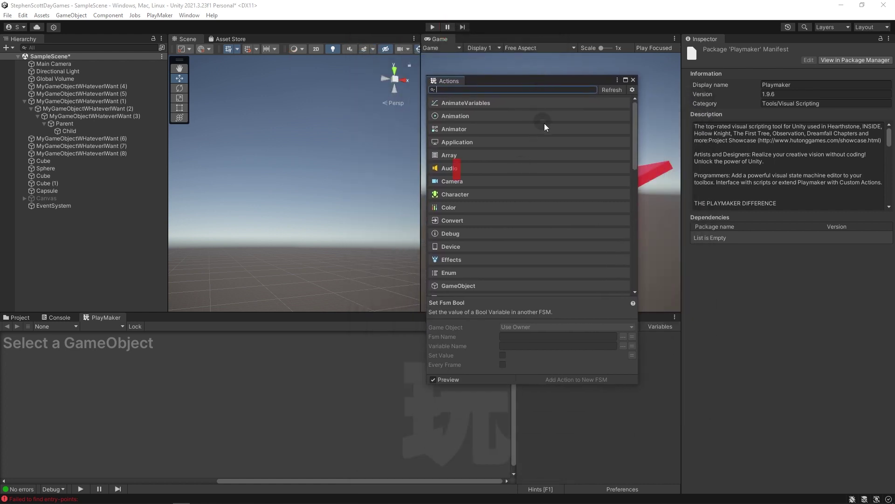
drag(441, 82, 668, 376)
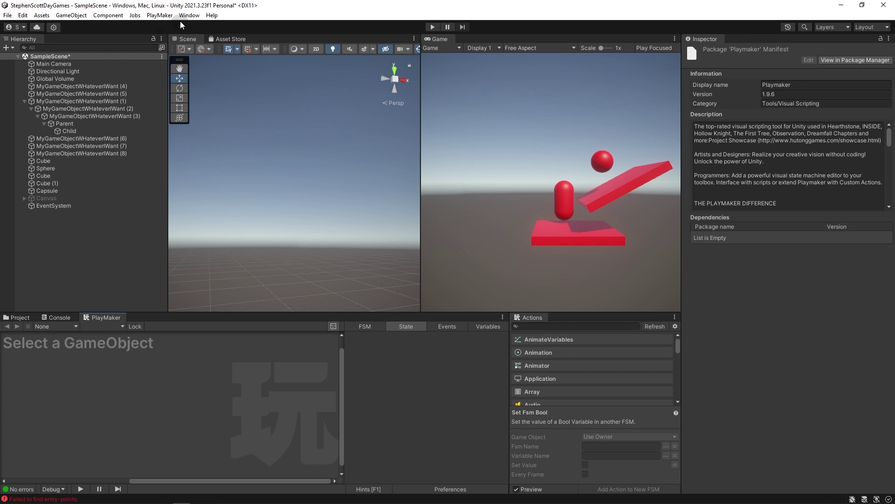
Open the PlayMaker Add-ons download page from the Addons menu.
click(159, 16)
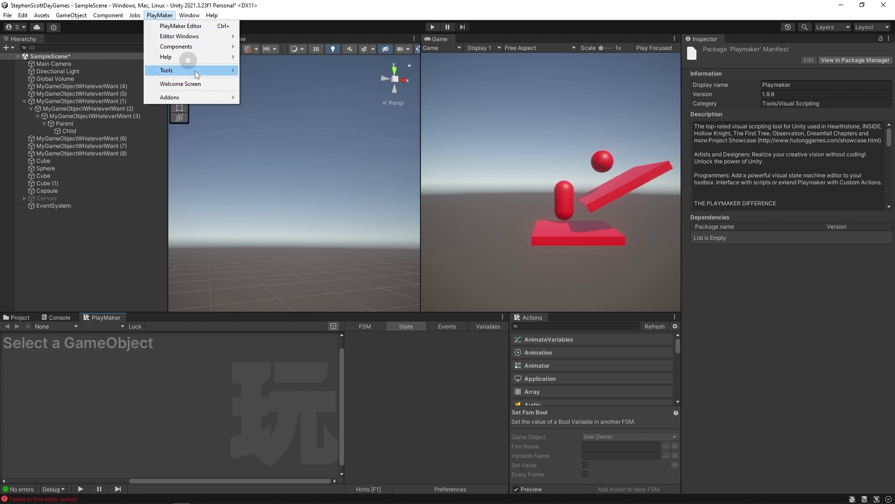
mouse_move(211, 102)
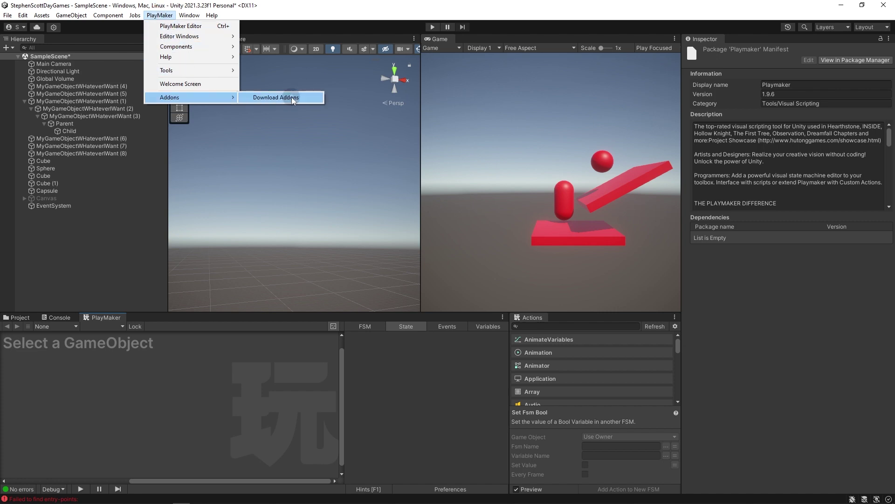
click(292, 97)
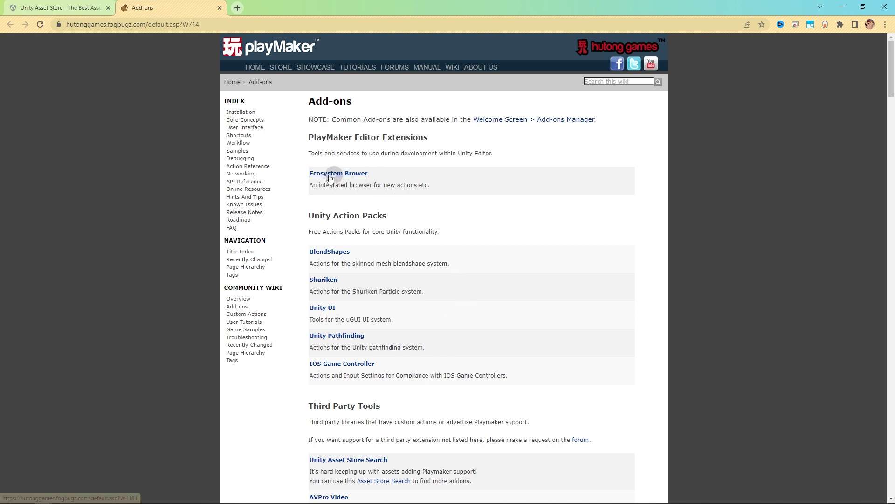
Open the Ecosystem Browser add-on page, read through it, and return to Unity.
click(346, 175)
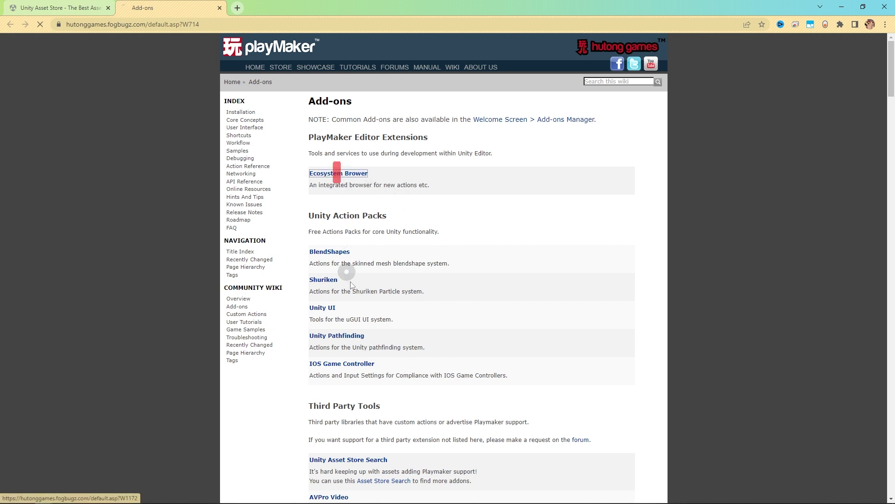
scroll(518, 345, down, 1)
scroll(520, 347, down, 6)
scroll(540, 333, up, 2)
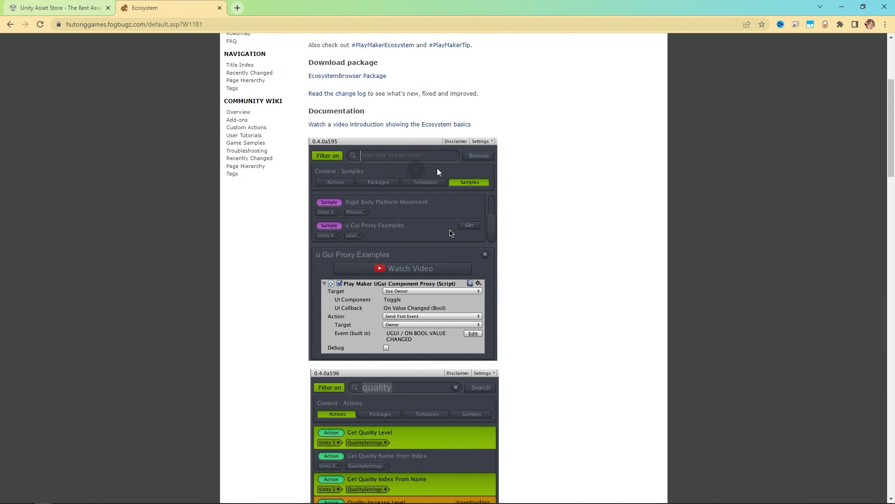
scroll(530, 236, down, 4)
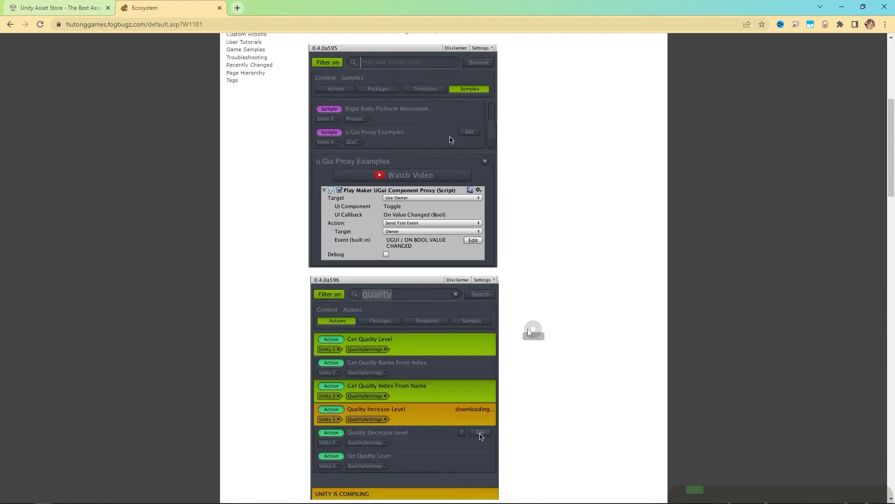
scroll(559, 326, down, 9)
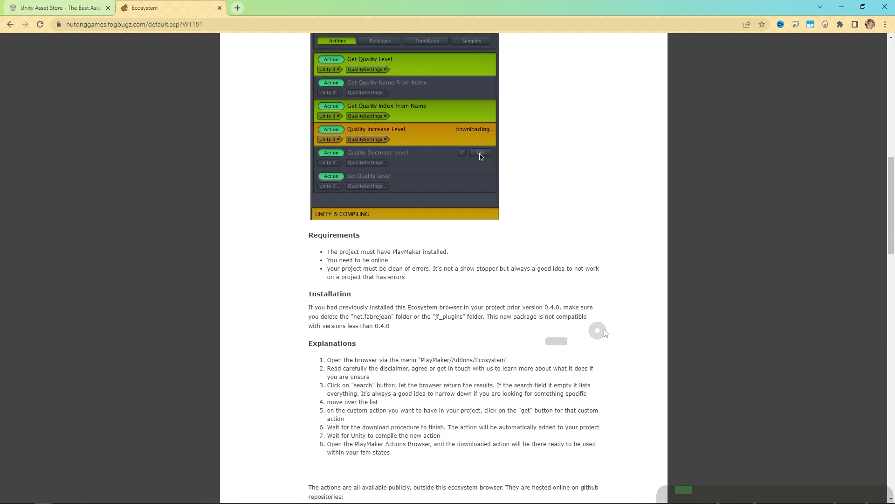
scroll(551, 315, up, 15)
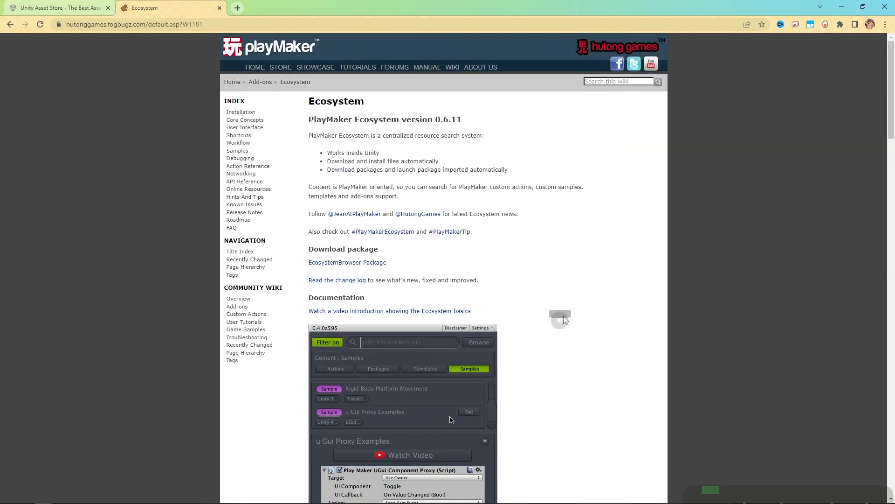
key(alt+Tab)
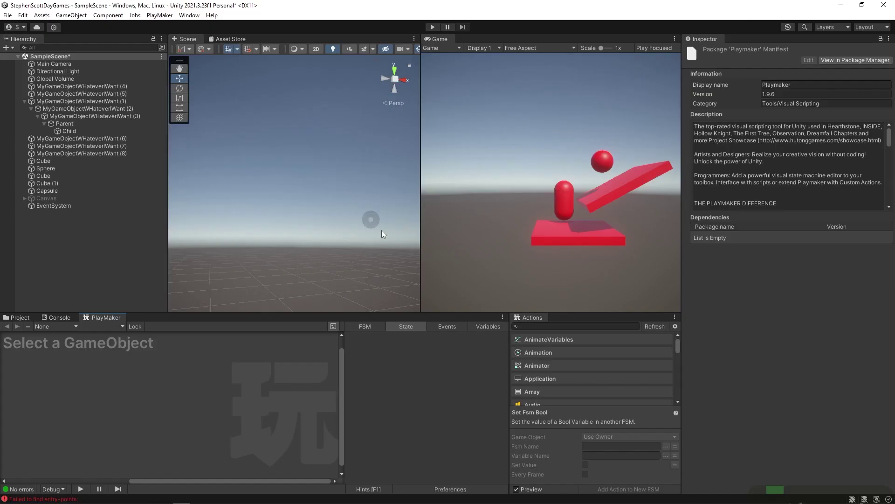
Clear the selection and make the PlayMaker and Actions panels taller.
click(283, 283)
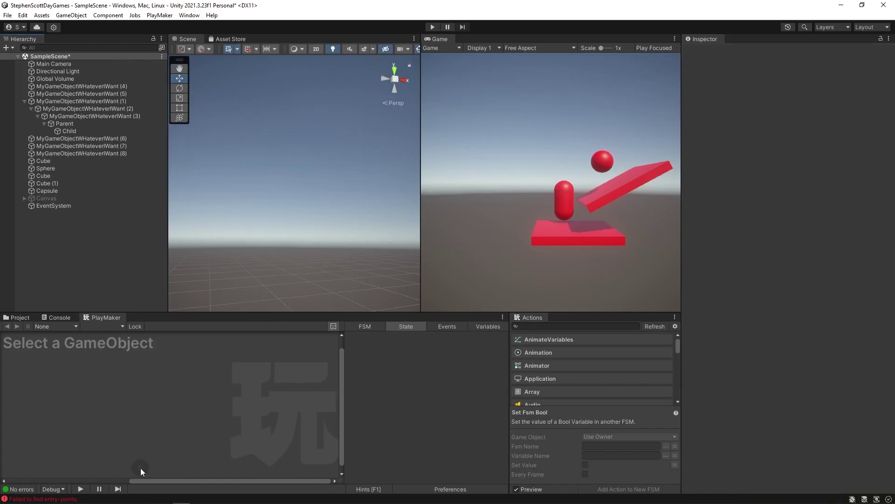
click(231, 393)
drag(357, 313, 357, 248)
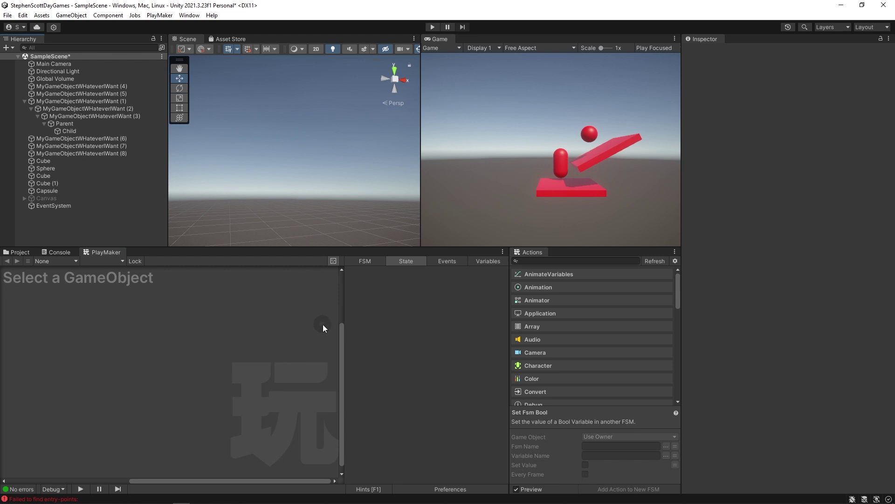
Select MyGameObjectWHateverIWant (8) and briefly open the Add Component new script panel.
click(80, 168)
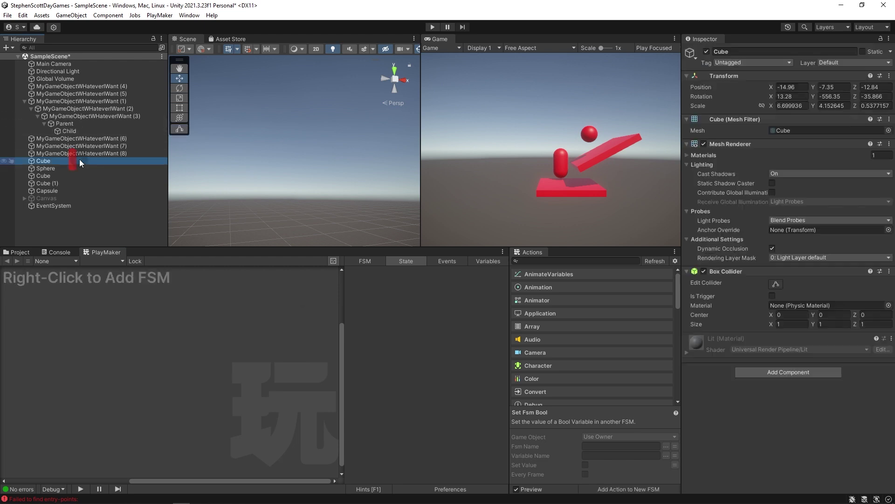
key(Up)
key(Up)
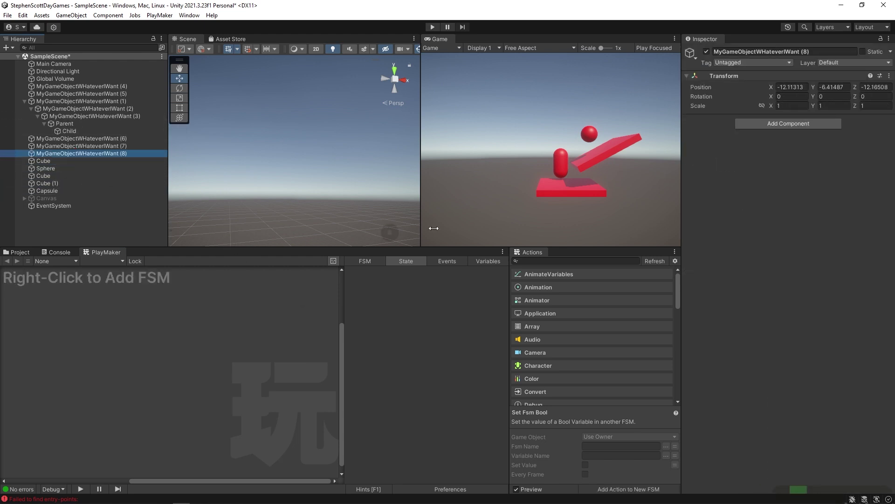
click(755, 125)
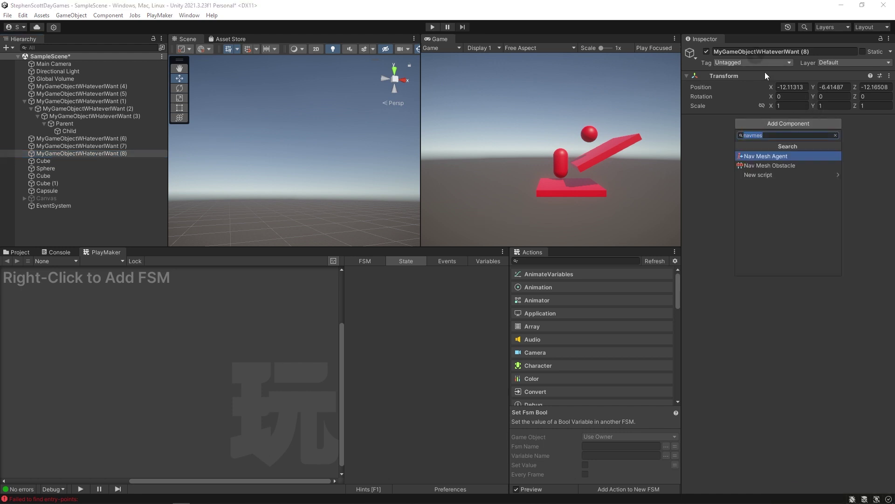
click(763, 174)
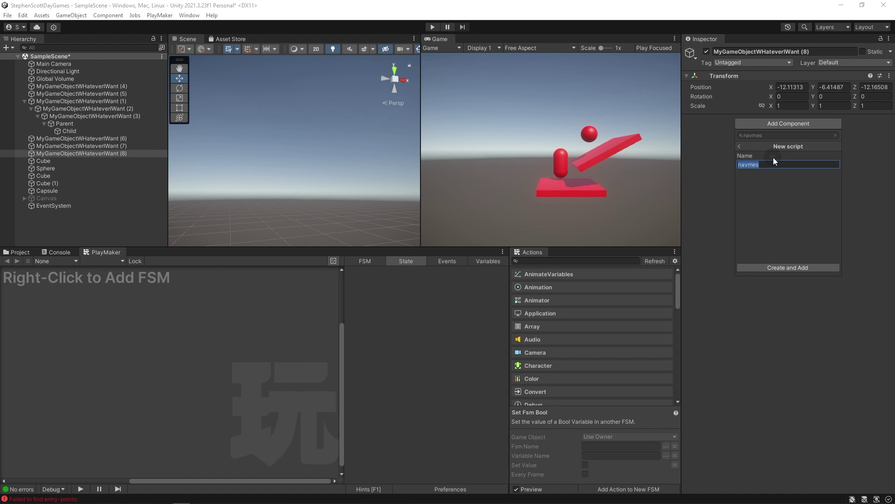
click(711, 155)
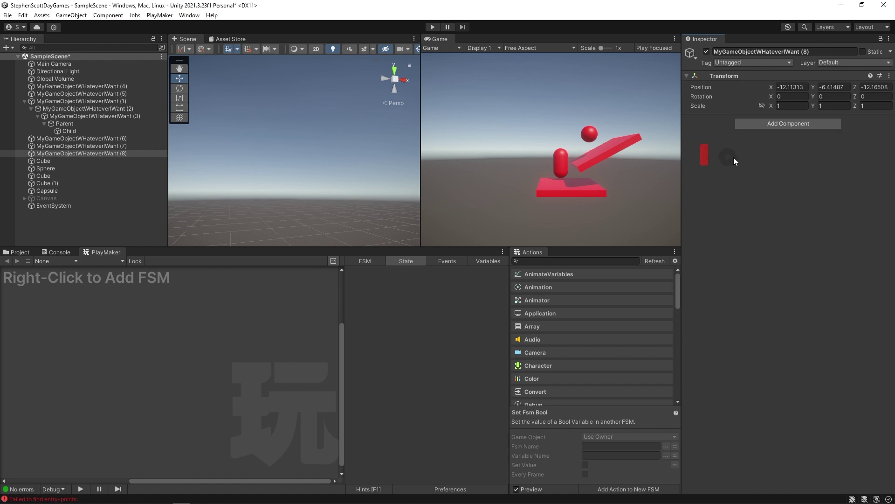
Add a PlayMakerFSM component to MyGameObjectWHateverIWant (8) by searching 'fsm'.
click(787, 124)
text(fsm)
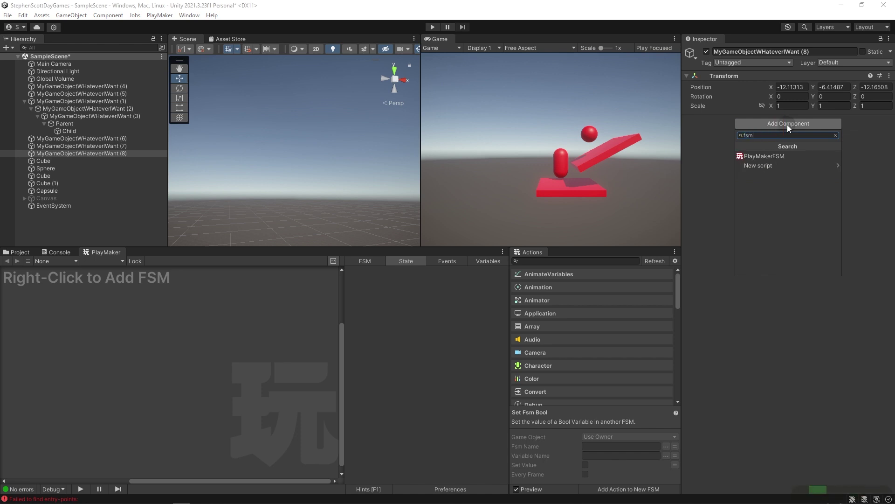
click(777, 155)
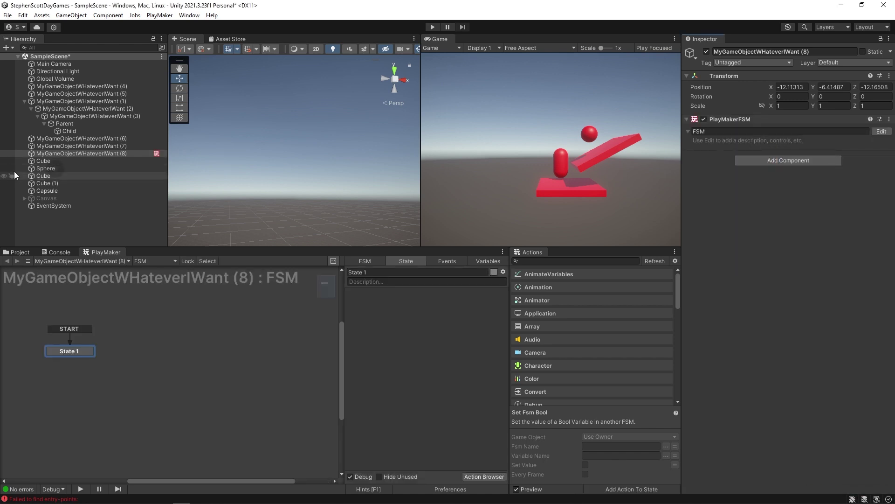
click(64, 154)
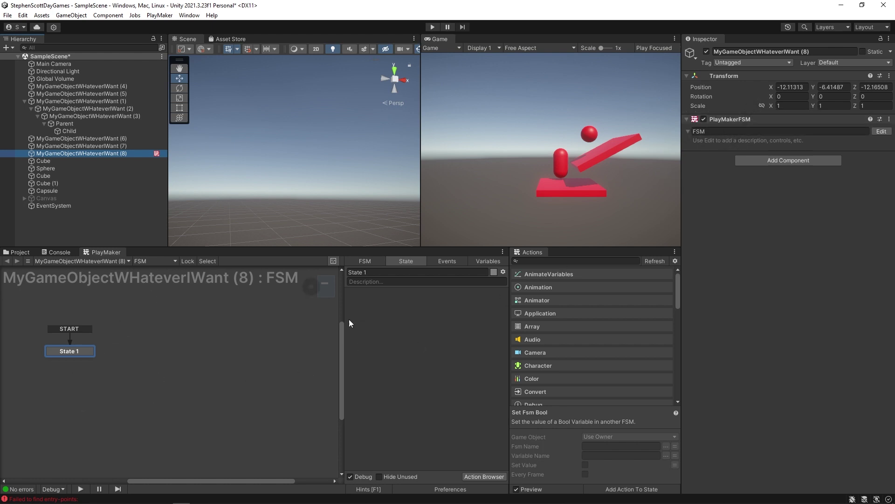
middle_drag(191, 372, 122, 306)
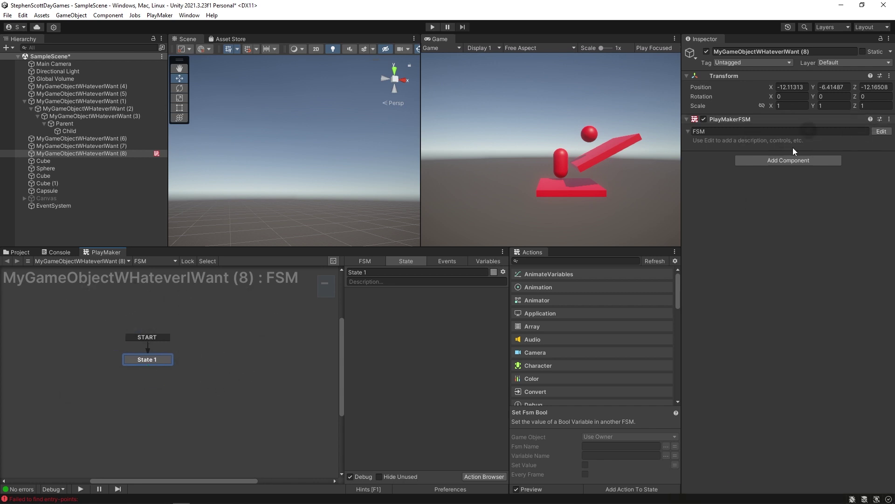
Move MyGameObjectWHateverIWant (8) to the bottom and create a cube named MyProgrammableCube.
drag(79, 153, 69, 223)
right_click(69, 222)
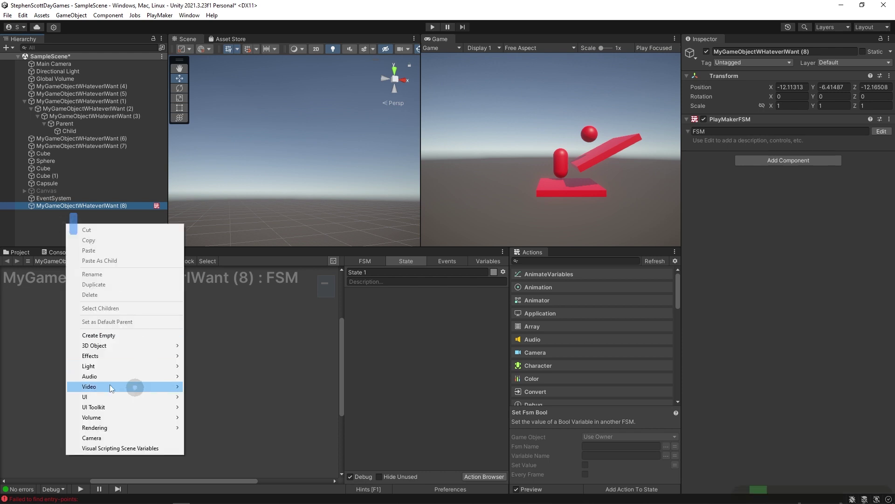
mouse_move(133, 345)
click(218, 346)
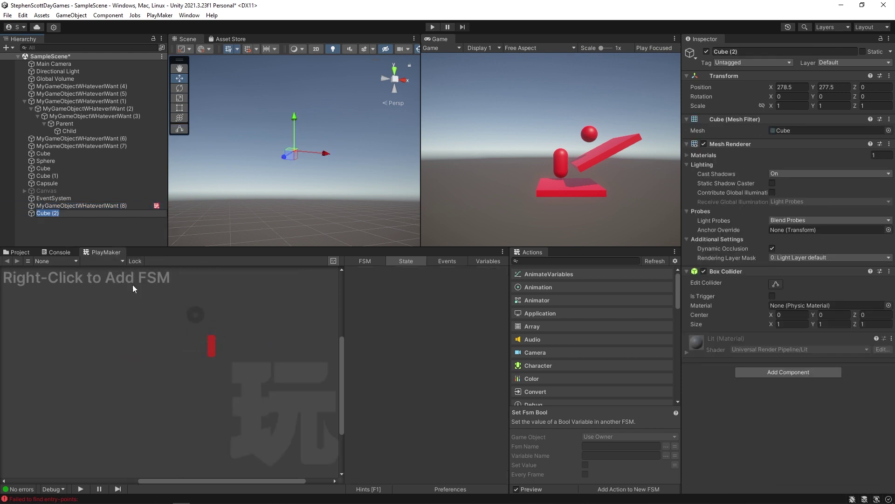
click(268, 148)
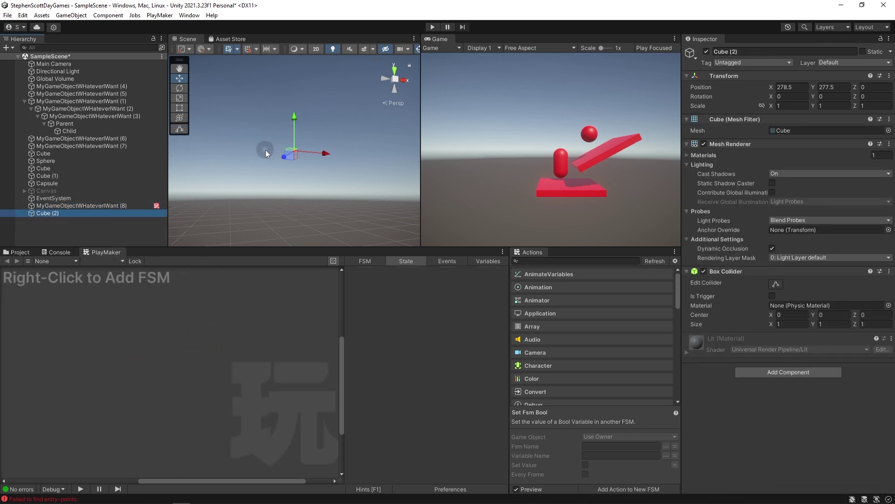
key(f)
click(43, 213)
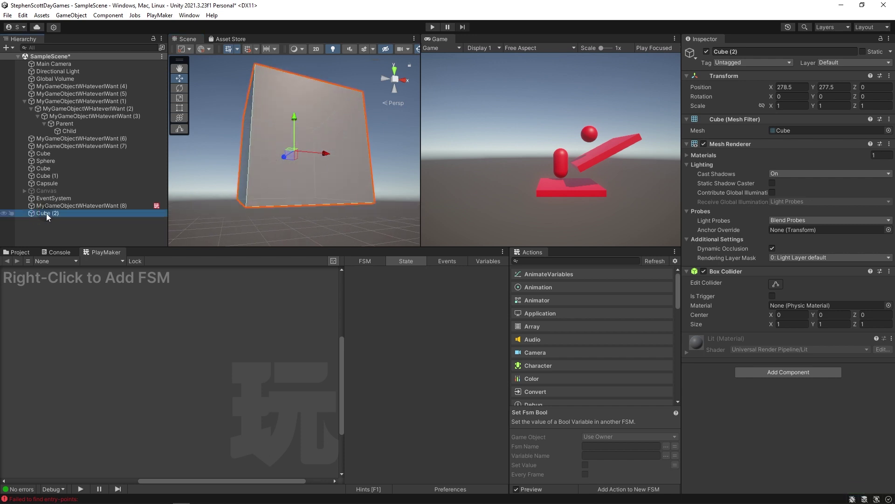
text(MyProgrammableCube)
key(Return)
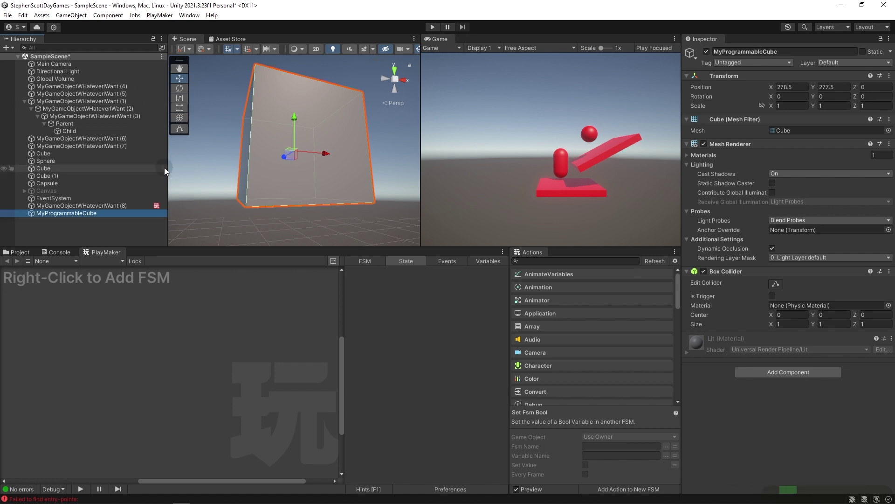
click(779, 374)
Add an FSM to MyProgrammableCube and name it Movement.
right_click(149, 316)
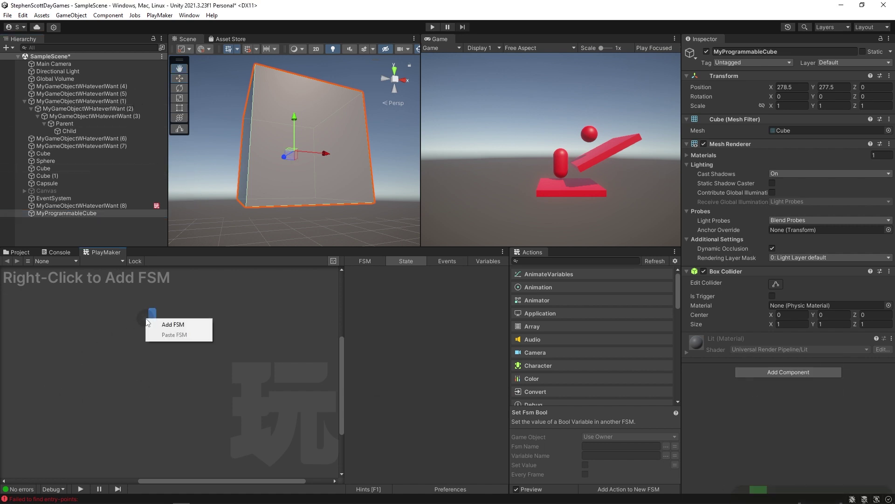
click(153, 322)
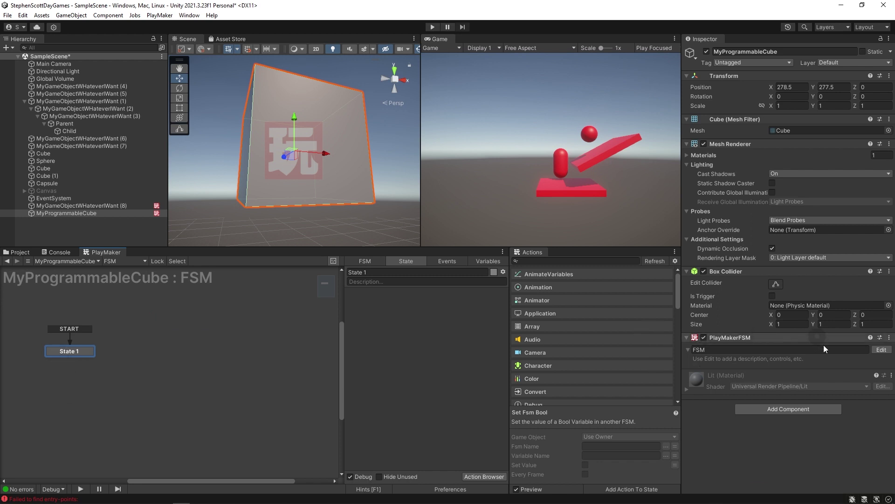
click(701, 350)
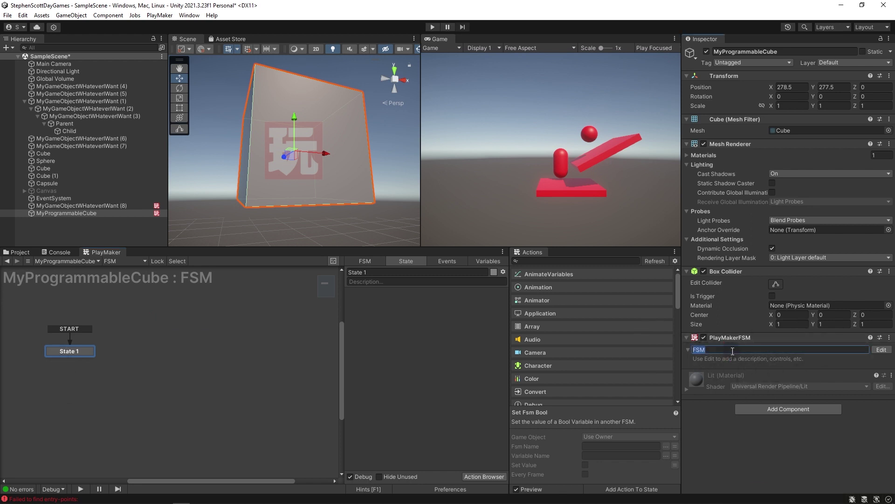
text(Movement)
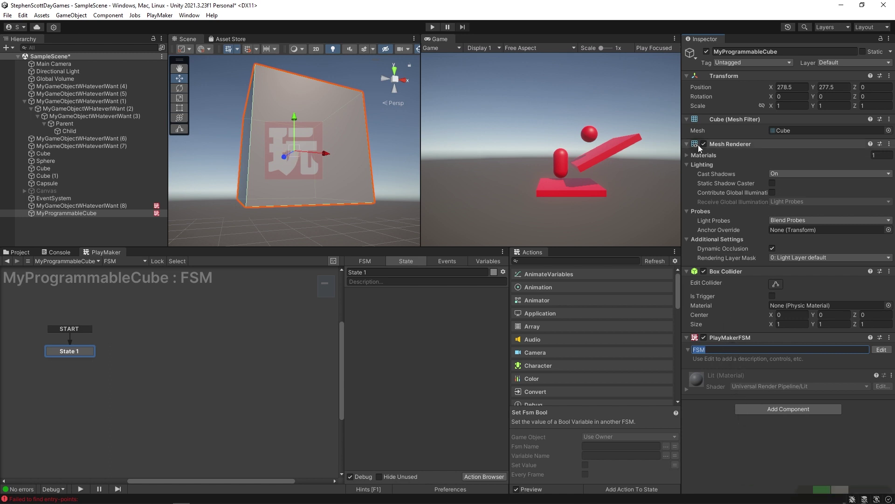
key(Return)
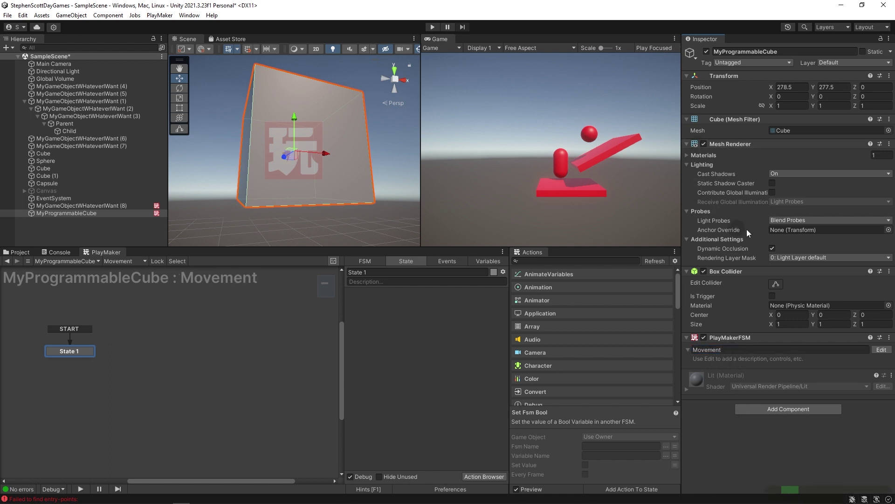
Add two more PlayMakerFSM components named Health and Jumping.
click(783, 409)
click(775, 411)
click(712, 387)
text(Health)
click(773, 447)
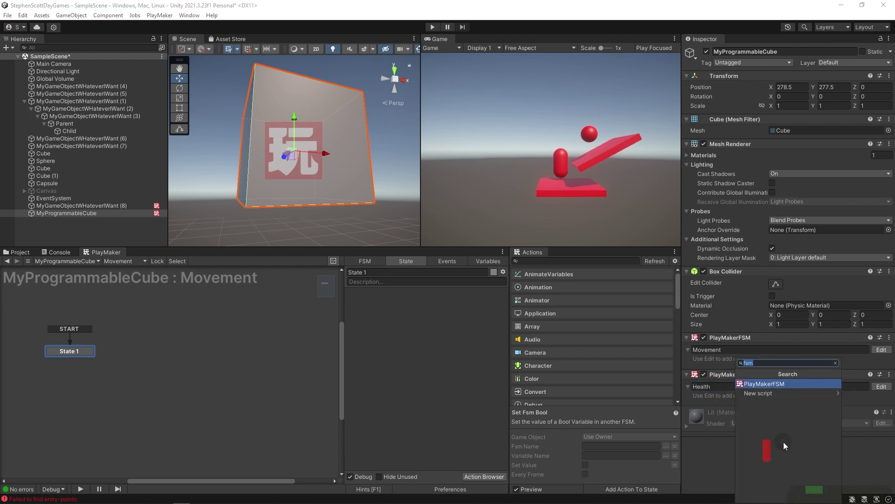
key(Return)
click(709, 423)
text(Jumping)
key(Return)
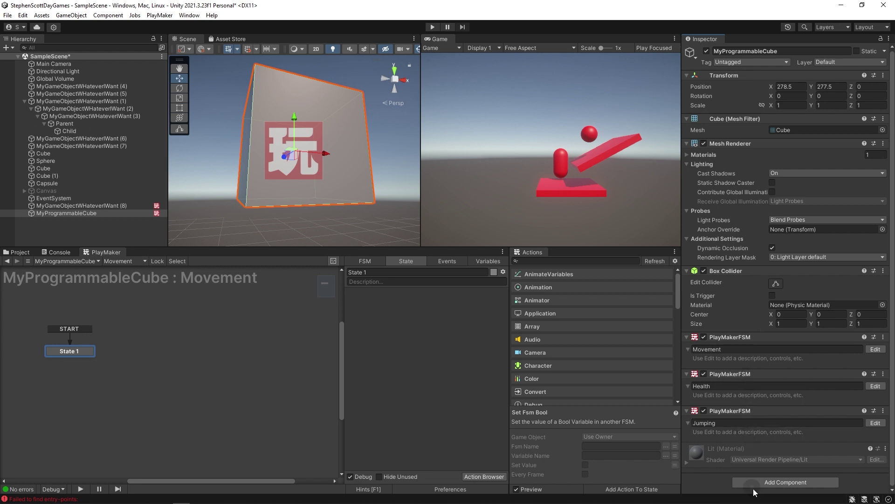
Add a fourth FSM named Dialog, then remove the Jumping and Dialog components.
click(755, 483)
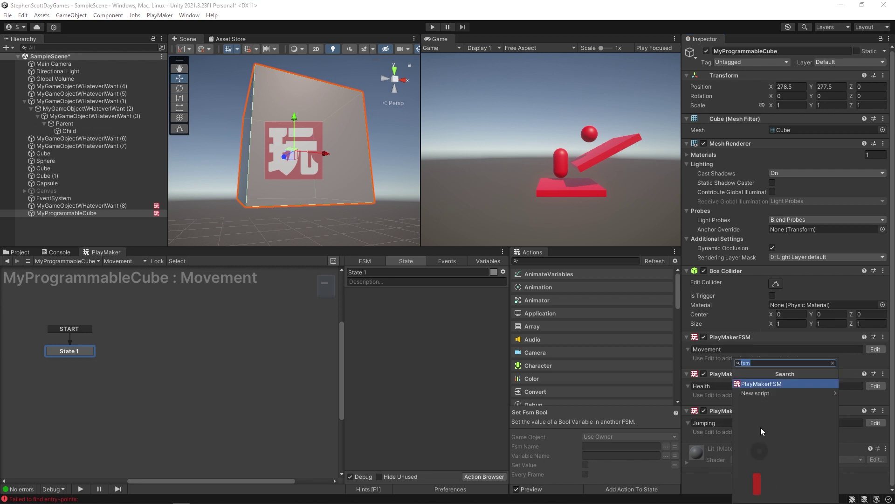
click(764, 383)
click(722, 459)
text(Dialog)
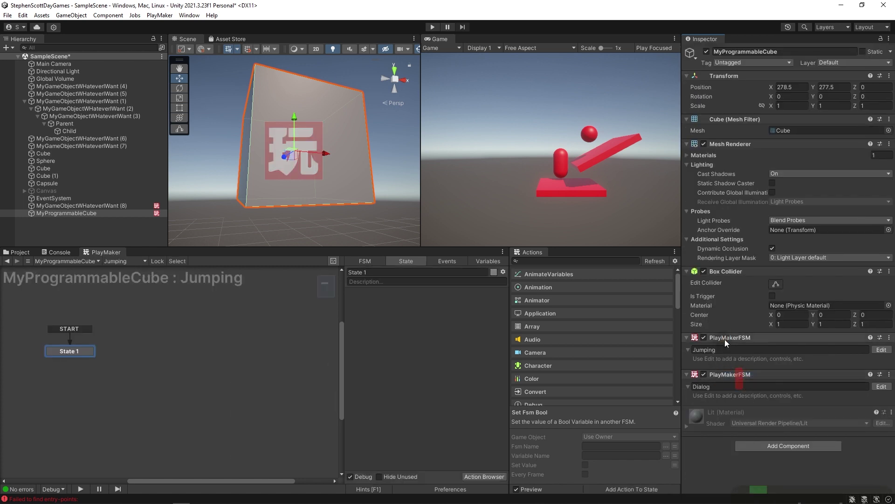
right_click(725, 342)
click(756, 376)
right_click(722, 341)
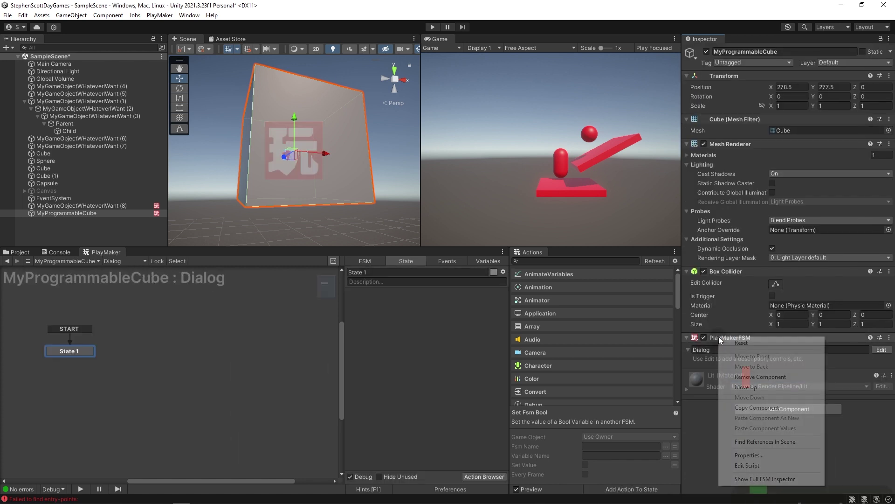
click(752, 376)
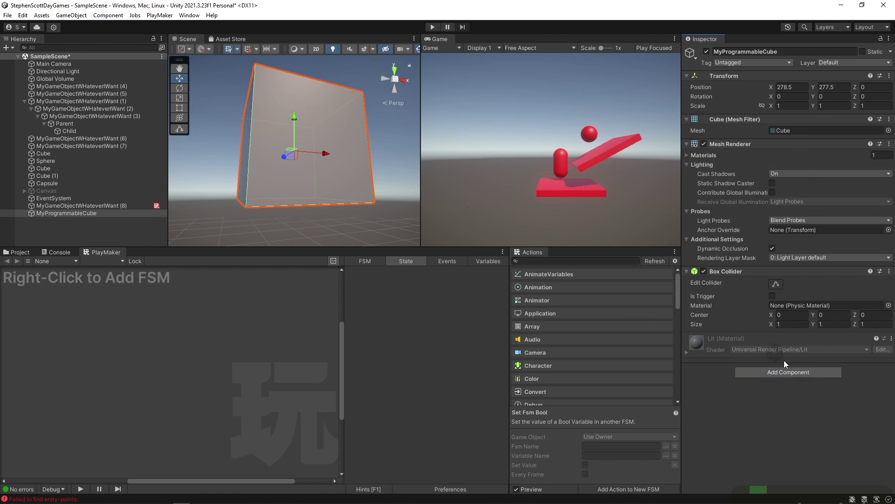
Add a fresh PlayMakerFSM named Bomb, then rename it Examples.
click(788, 372)
click(757, 386)
click(720, 349)
text(Bomb)
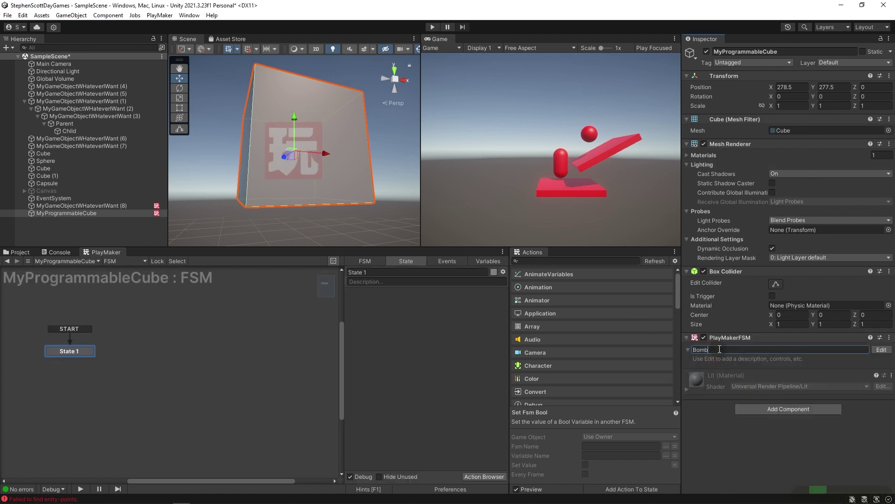
key(Return)
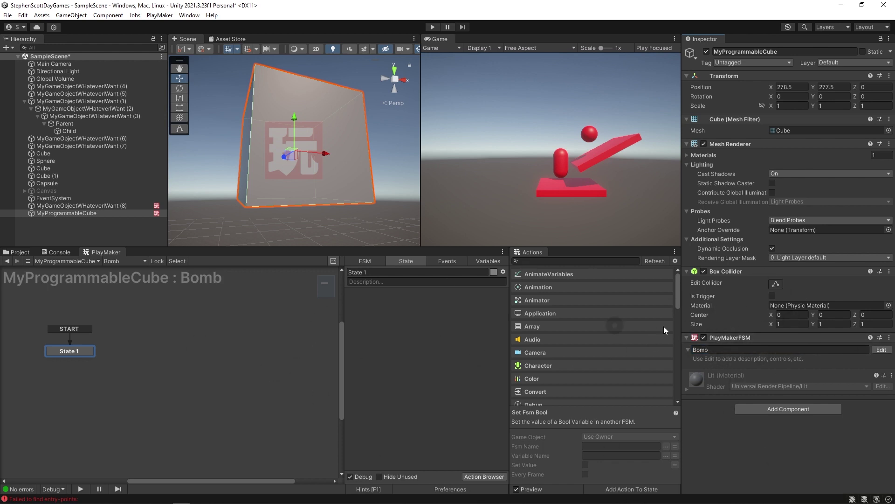
click(714, 349)
text(Exam)
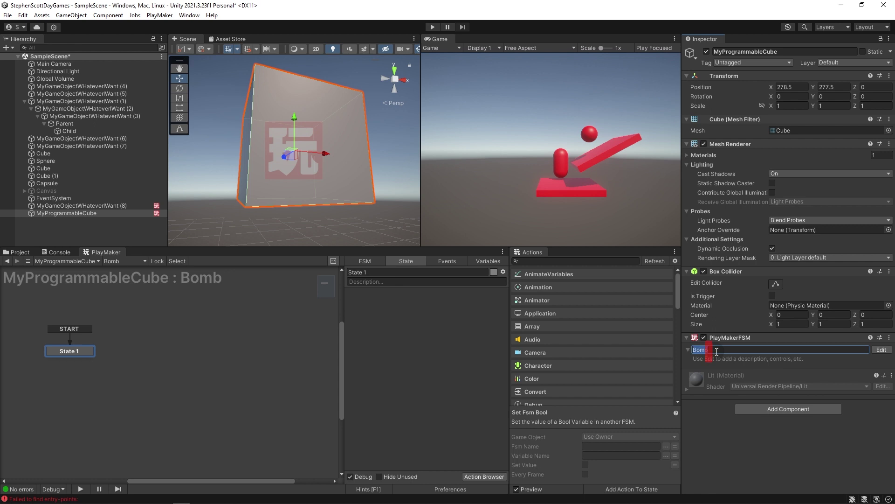
text(ples)
key(Return)
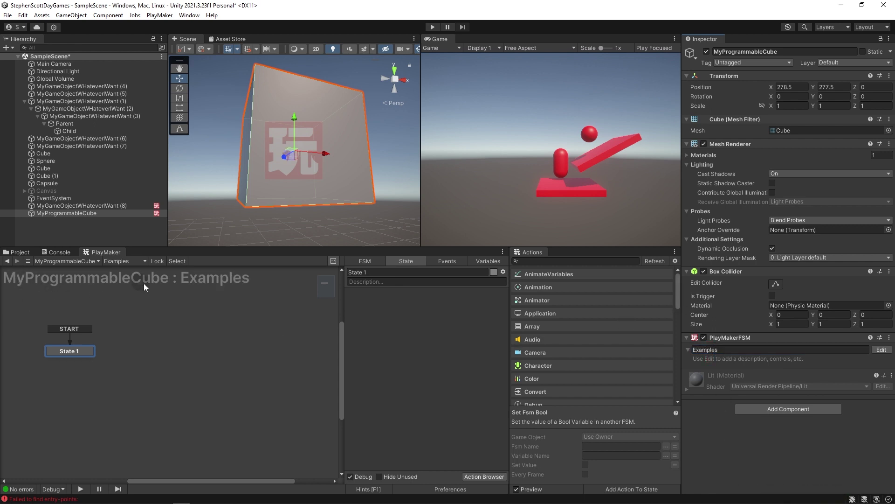
Add State 2 and State 3 to the Examples graph and arrange them near State 1.
drag(69, 351, 205, 358)
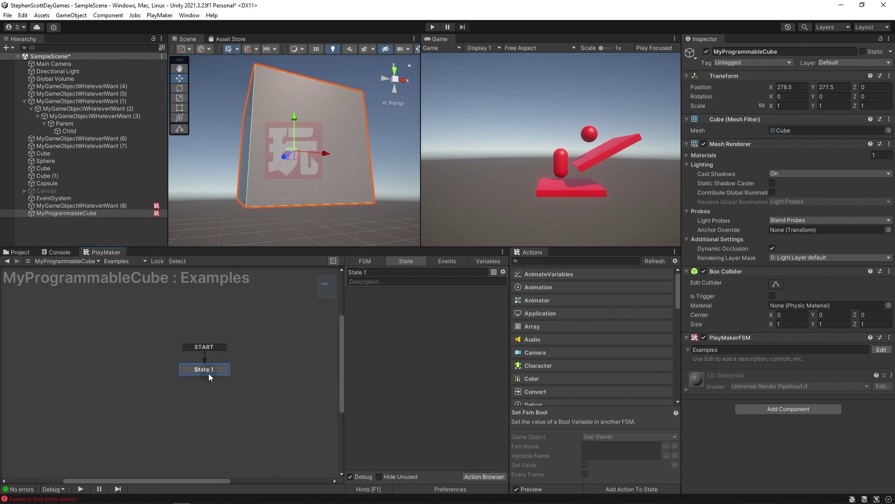
drag(204, 374, 120, 353)
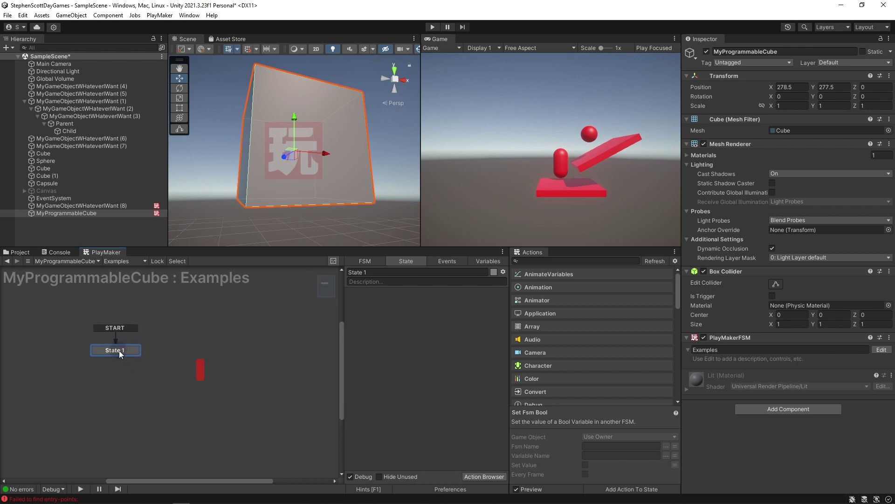
right_click(185, 326)
click(201, 331)
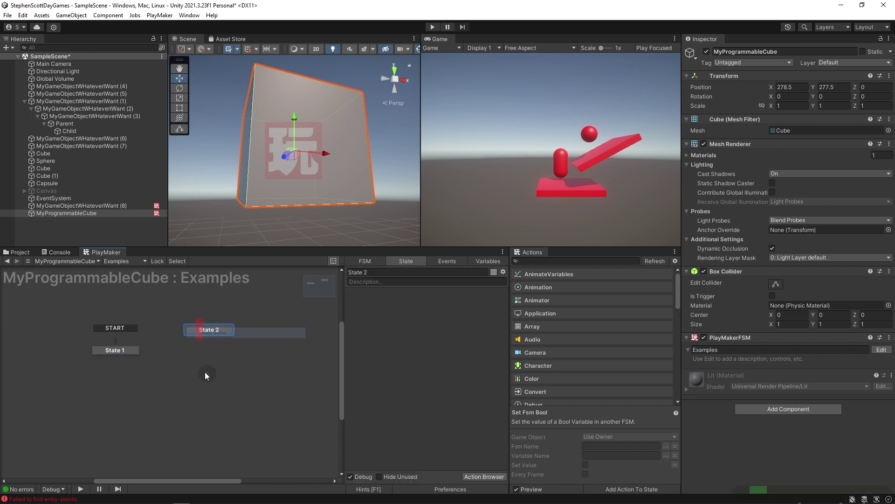
drag(204, 329, 183, 342)
right_click(182, 396)
click(198, 281)
drag(183, 396, 119, 383)
Delete State 2 and State 3 and move State 1 toward the graph's centre.
drag(105, 351, 104, 329)
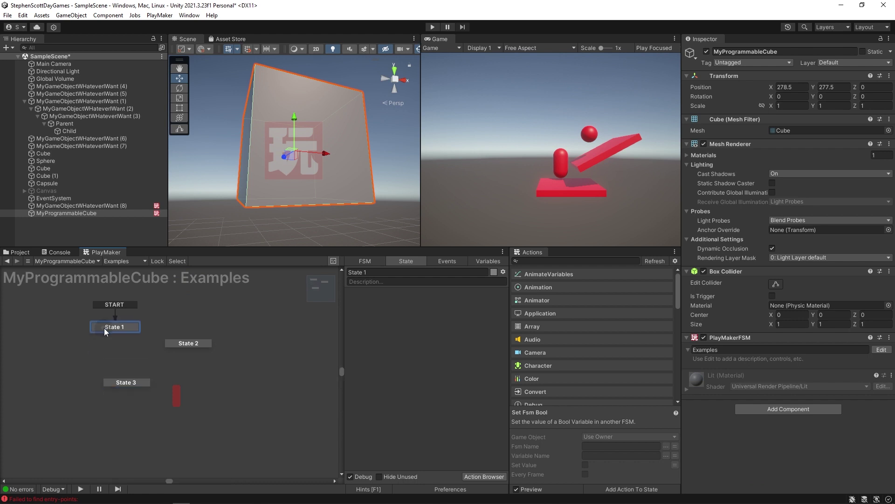
click(188, 354)
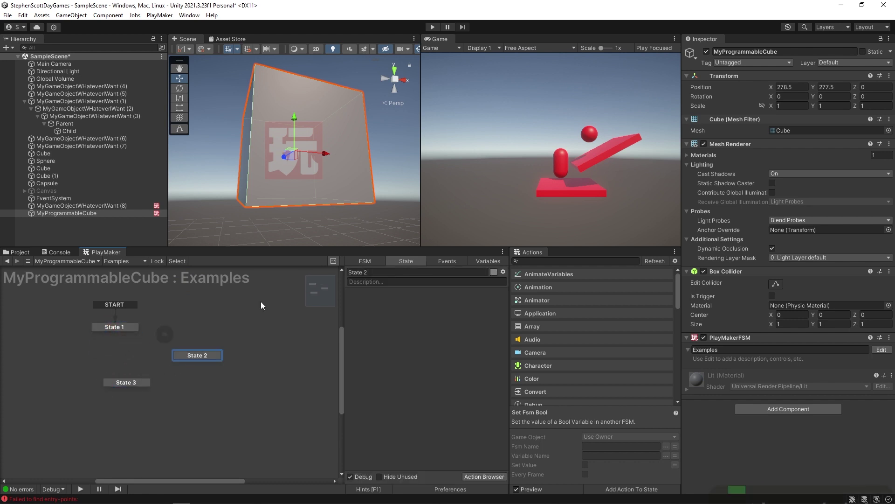
drag(114, 326, 130, 339)
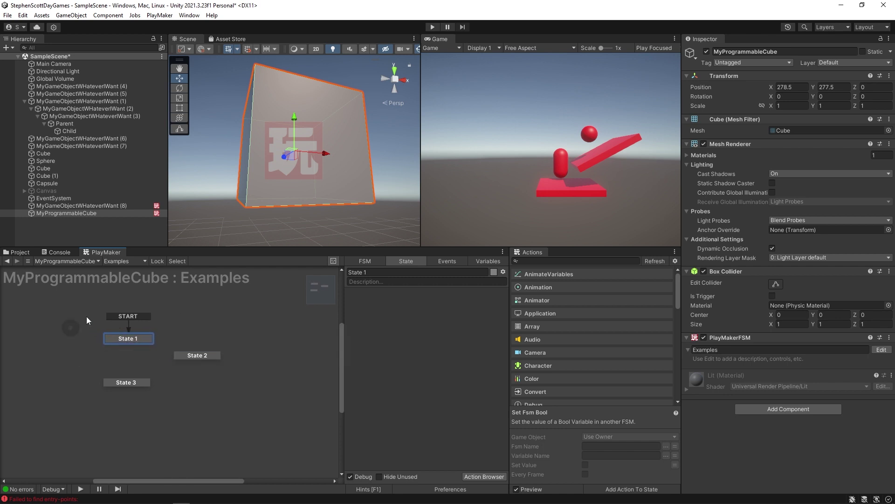
drag(191, 394, 48, 358)
key(Delete)
drag(141, 339, 212, 357)
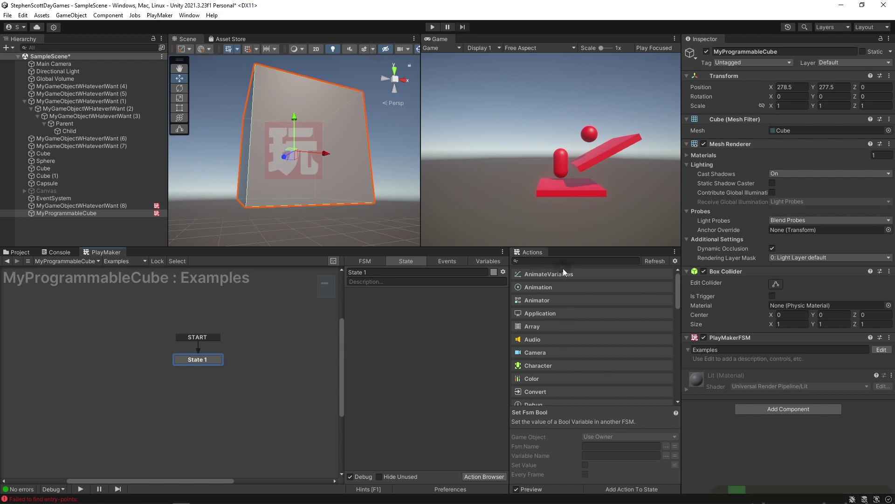
Search the actions for 'transl' and drag Translate into State 1.
click(549, 261)
text(transl)
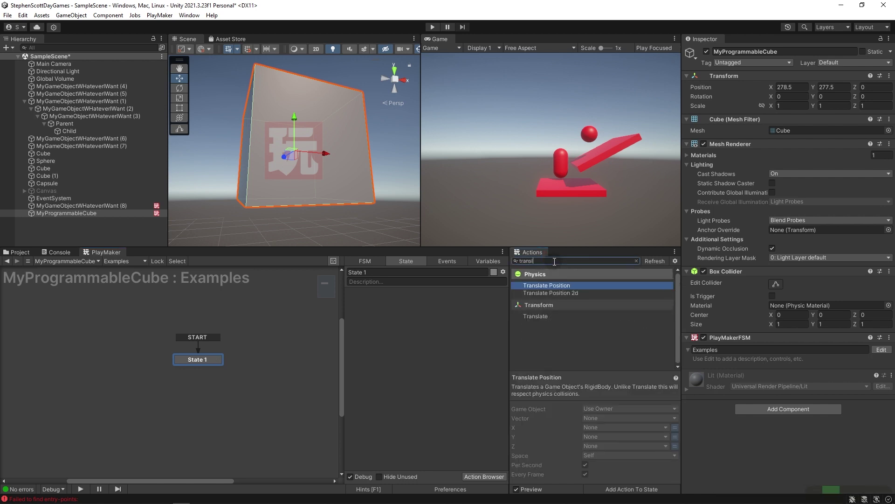
click(536, 316)
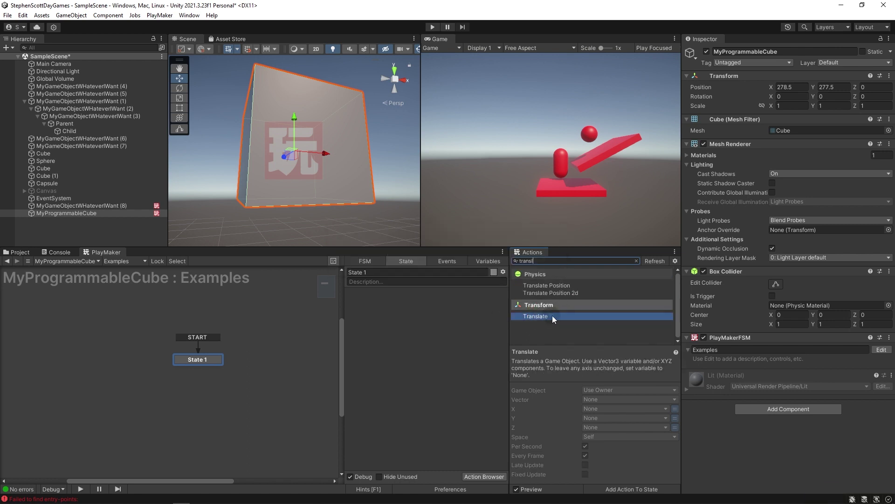
drag(543, 316, 394, 321)
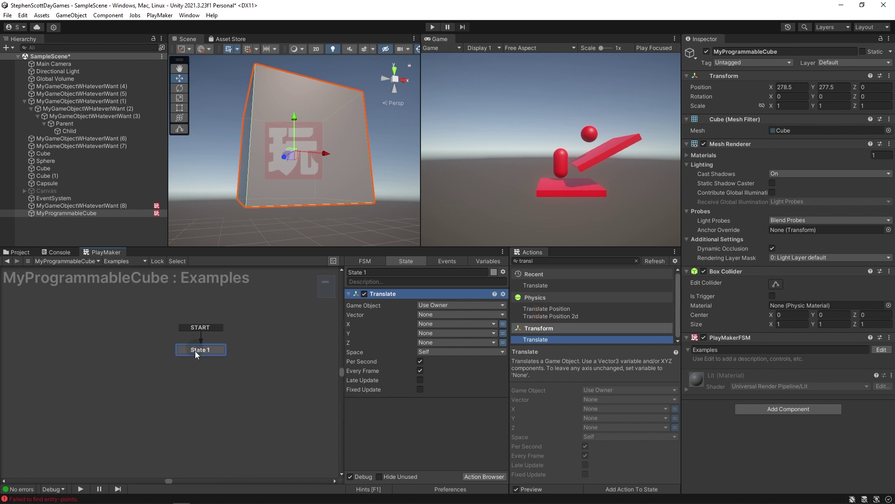
Add a stray State 2, compare it with State 1, then delete it.
click(270, 328)
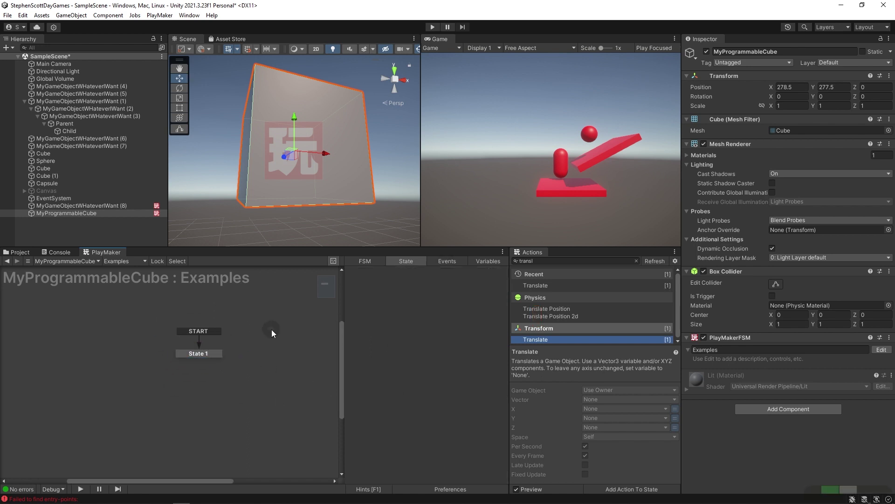
ctrl+click(270, 334)
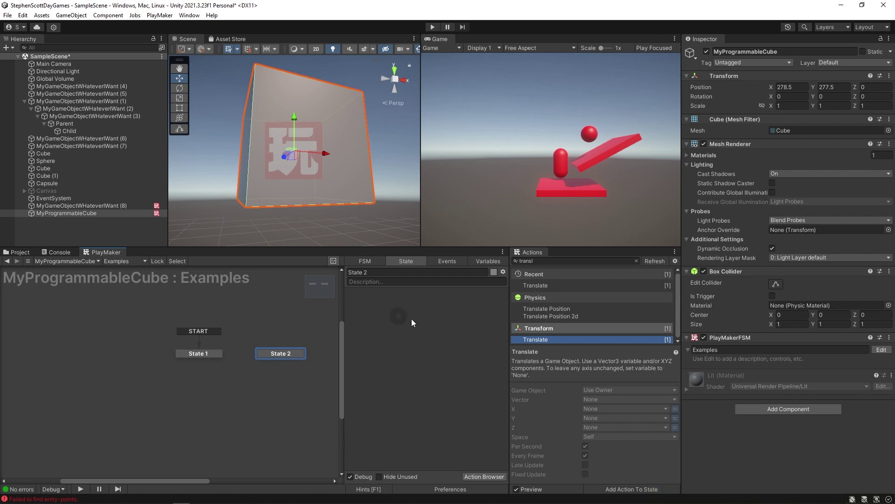
click(382, 271)
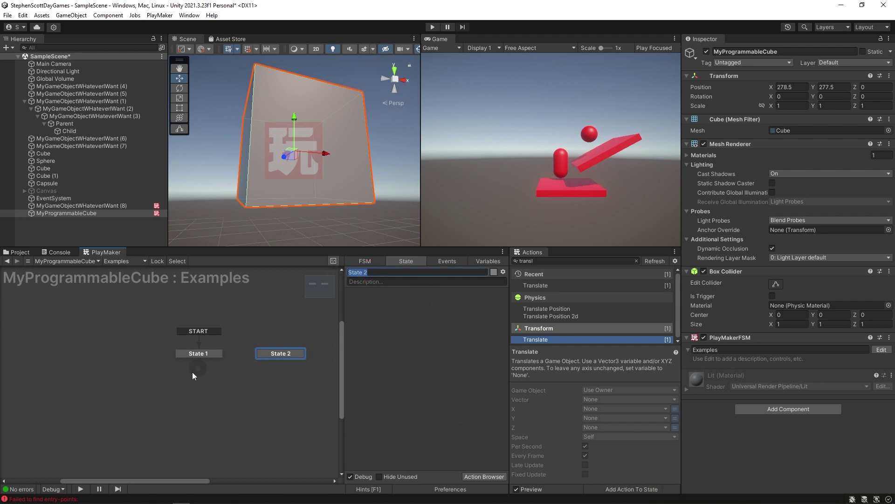
click(198, 353)
click(351, 272)
click(267, 353)
click(196, 353)
click(264, 353)
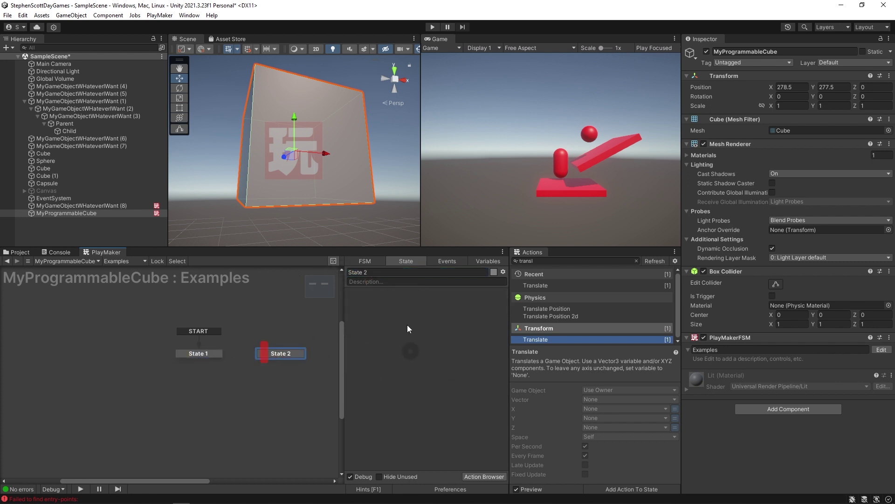
click(203, 352)
click(270, 353)
click(207, 353)
click(277, 353)
key(Delete)
click(207, 354)
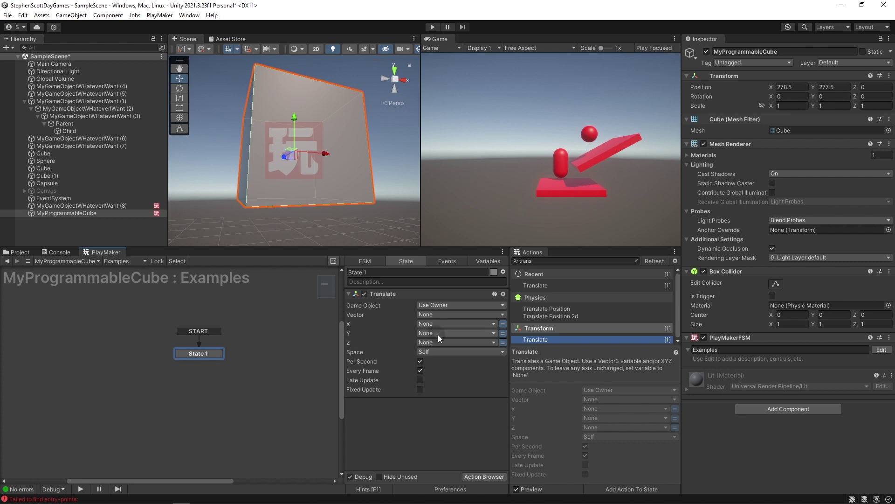
click(503, 333)
Set Translate's Y to 3, test it in Play mode with -3, then stop playing.
text(3)
click(432, 27)
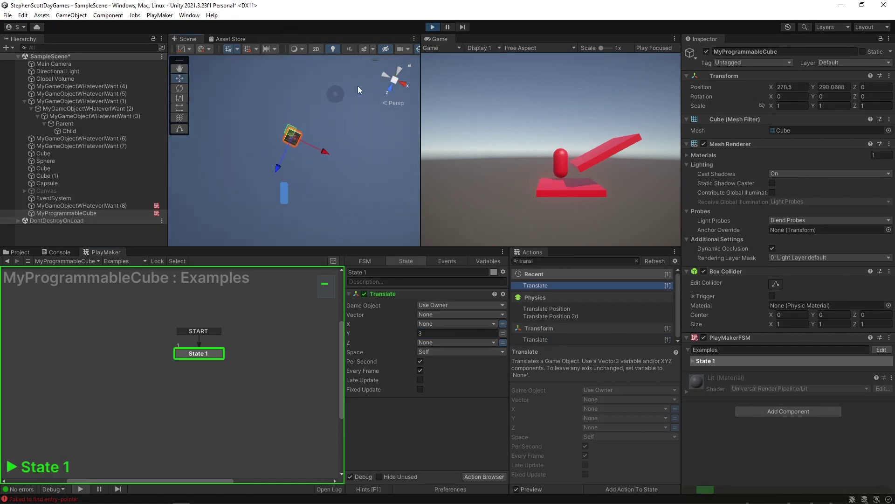
click(427, 334)
text(-3)
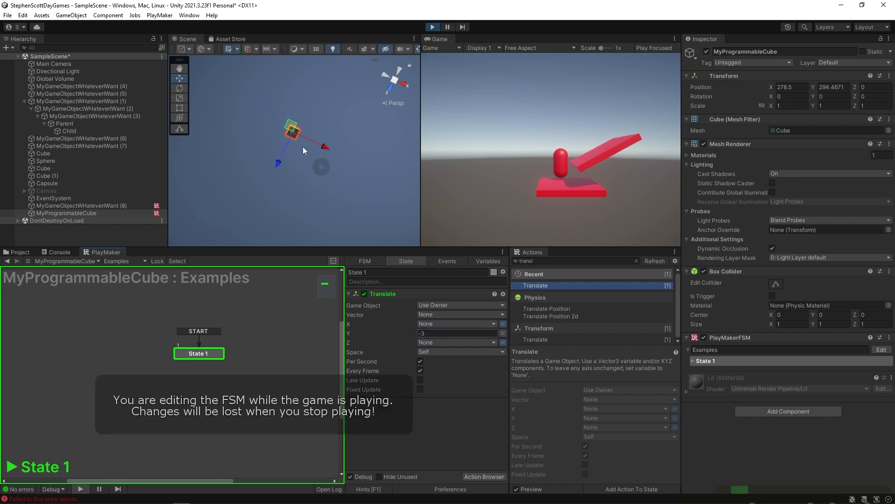
right_drag(357, 126, 536, 322)
key(ctrl+p)
Add the Rotate action to State 1 and delete the Translate action.
click(550, 260)
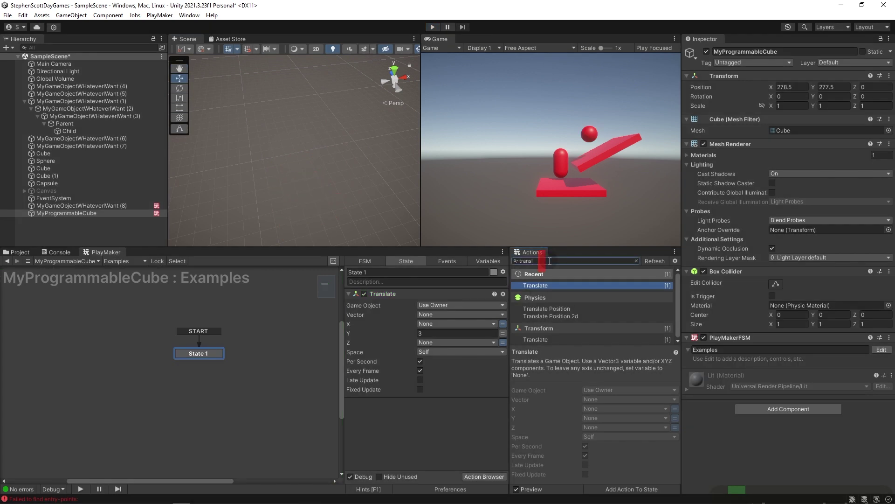
key(ctrl+a)
text(rotat)
drag(536, 334, 376, 415)
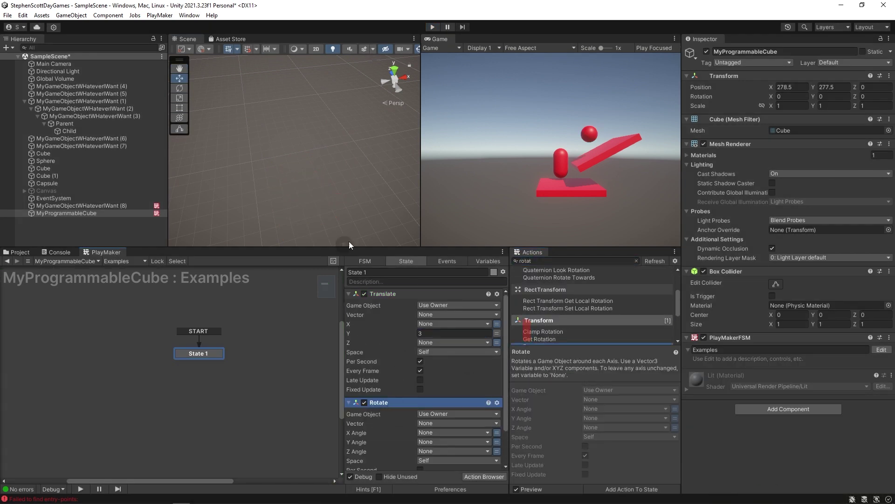
drag(346, 243, 346, 189)
click(380, 234)
key(Delete)
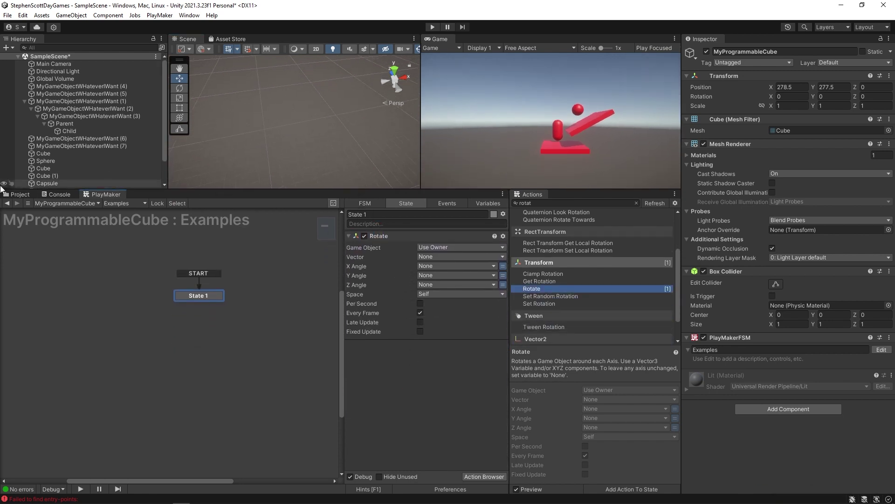
Set Rotate's Y Angle to 45 per second and run the game.
scroll(88, 121, down, 3)
double_click(66, 185)
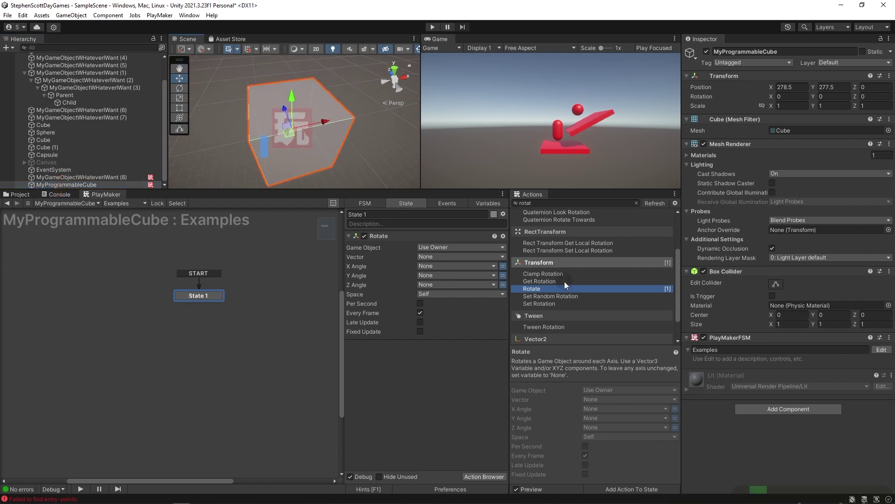
click(502, 275)
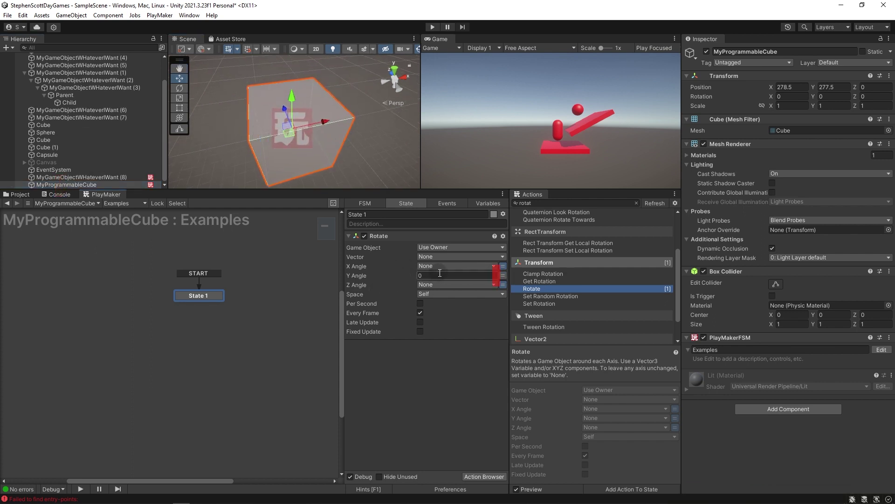
text(45)
click(419, 303)
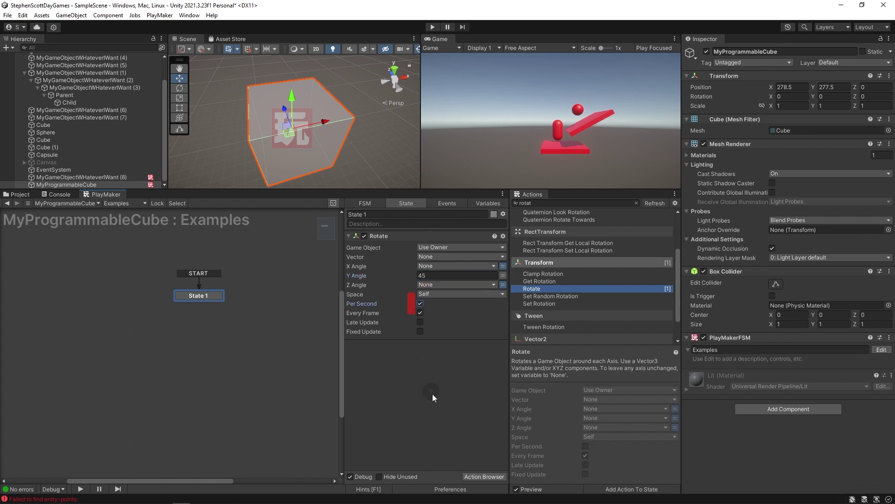
click(433, 27)
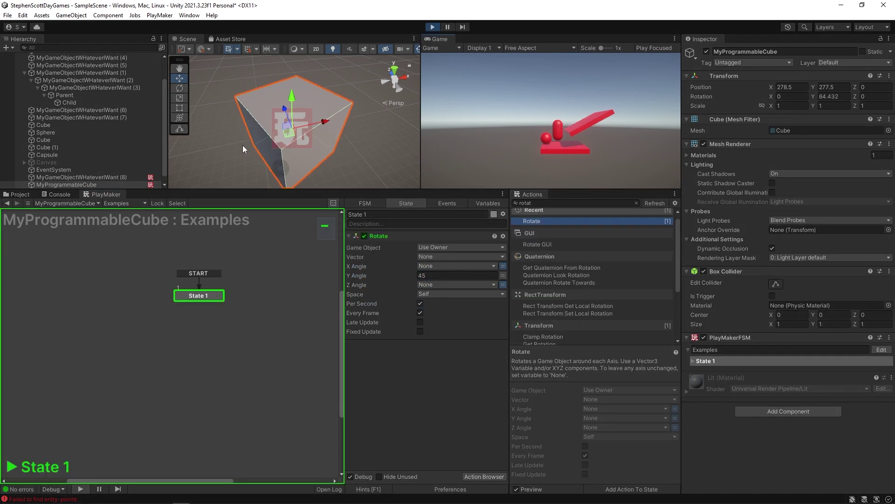
While playing, try Rotate angles Y -45, X 45 and Z 100, then stop.
click(434, 275)
text(-45)
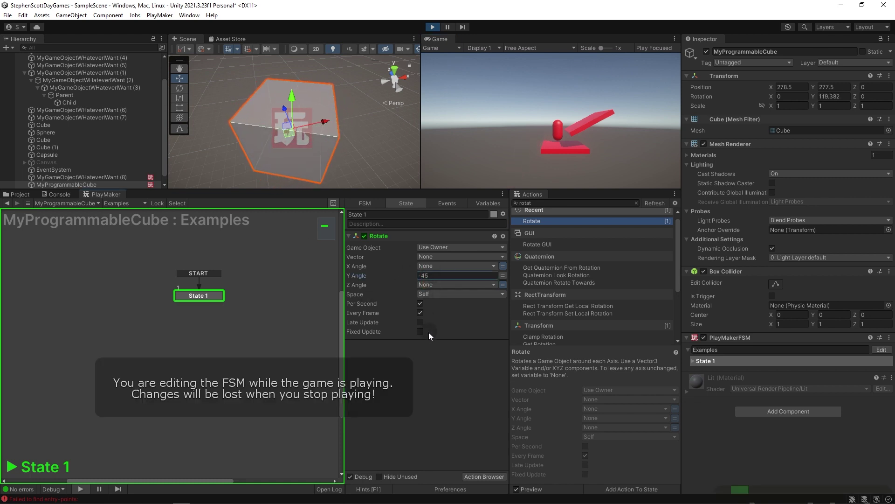
click(503, 266)
click(475, 266)
text(45)
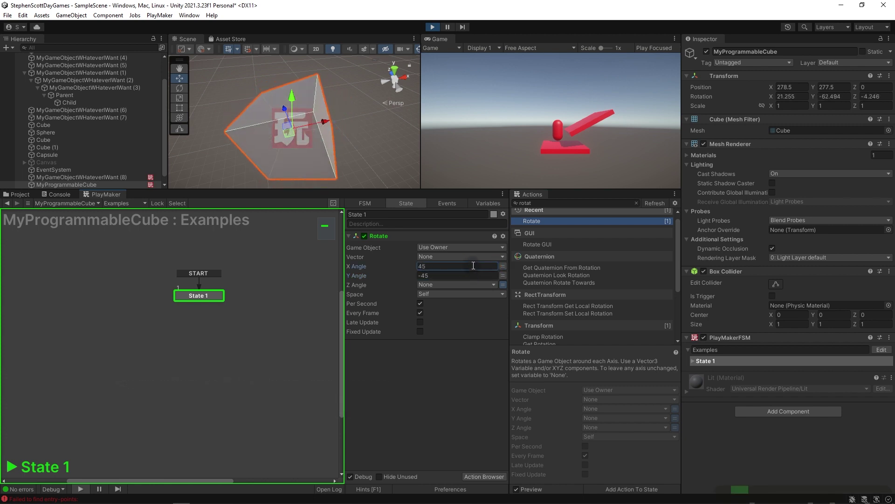
click(502, 284)
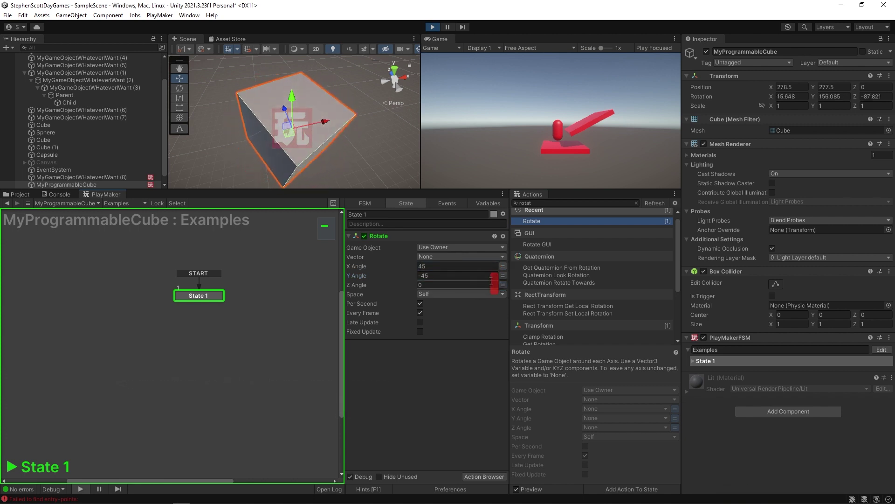
click(485, 285)
text(100)
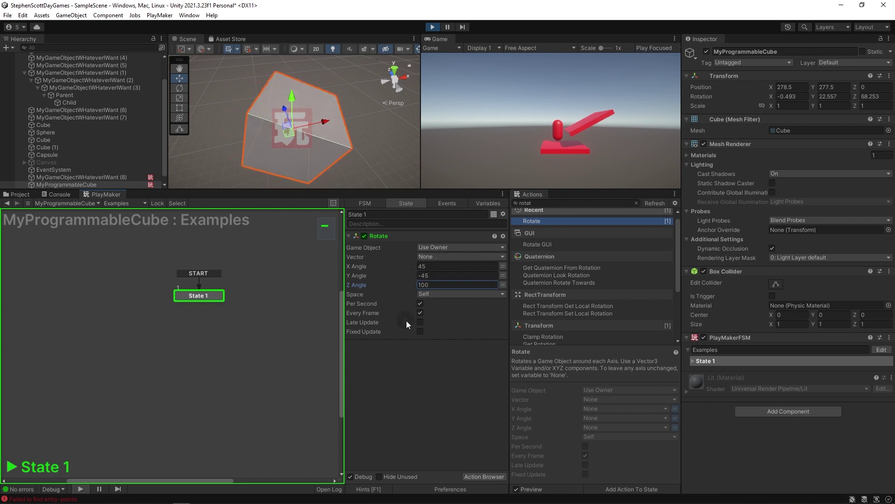
key(ctrl+p)
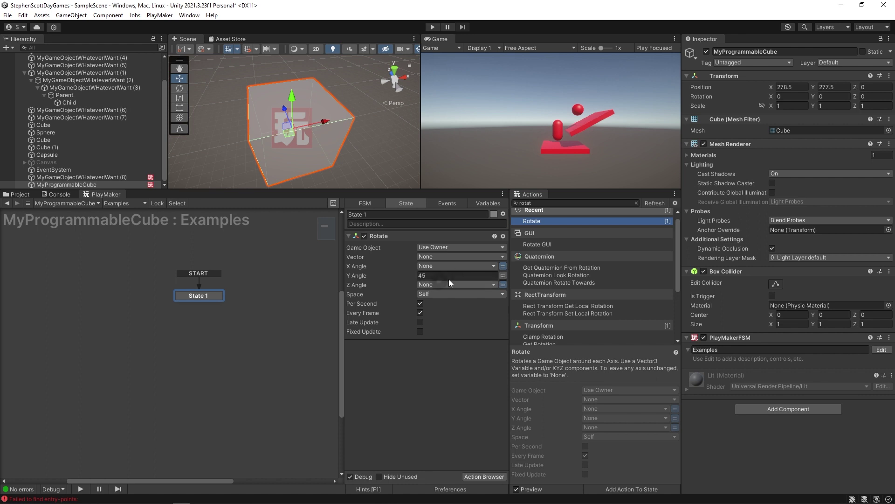
Look at variable choices for Y Angle, then keep a fixed Y Angle of 3.
click(503, 275)
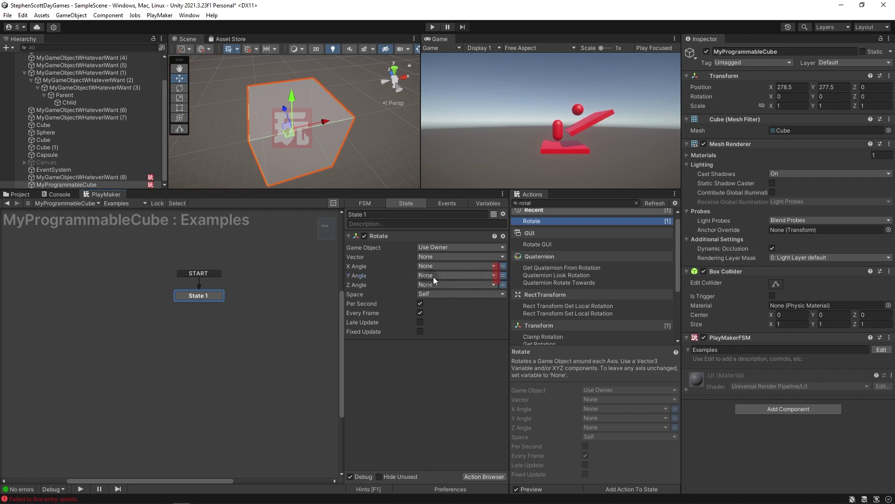
click(430, 275)
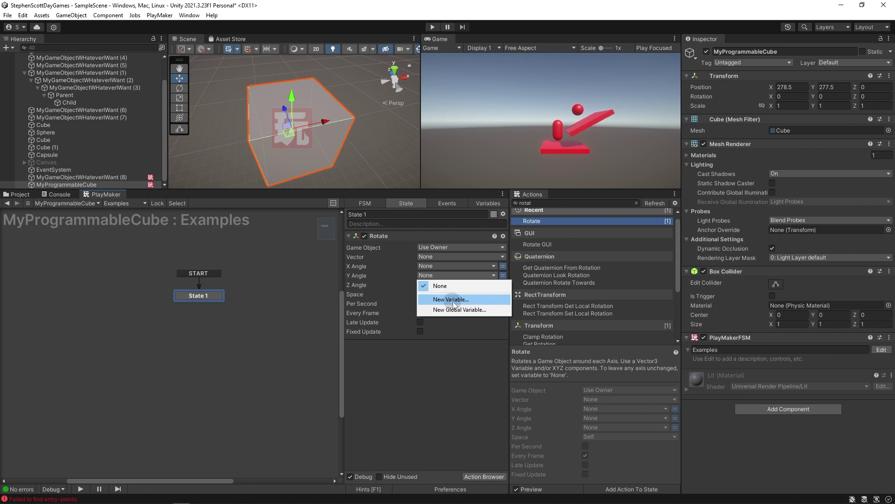
click(447, 332)
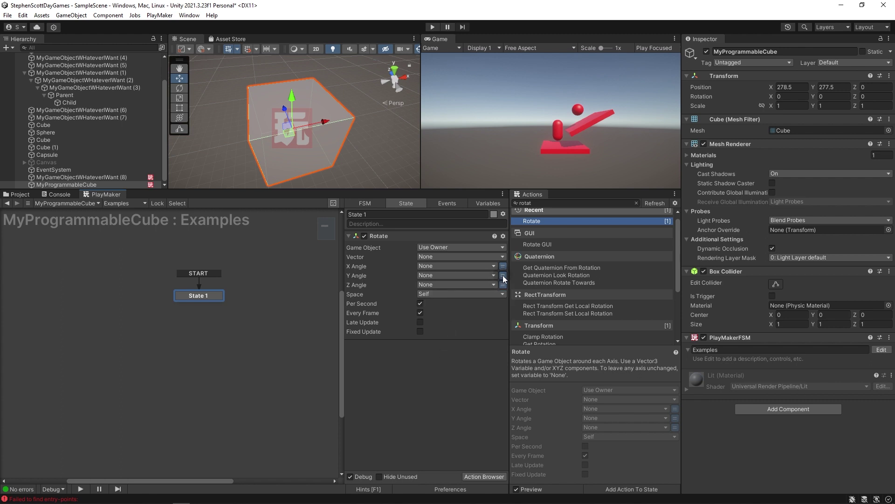
click(502, 275)
click(429, 275)
text(3)
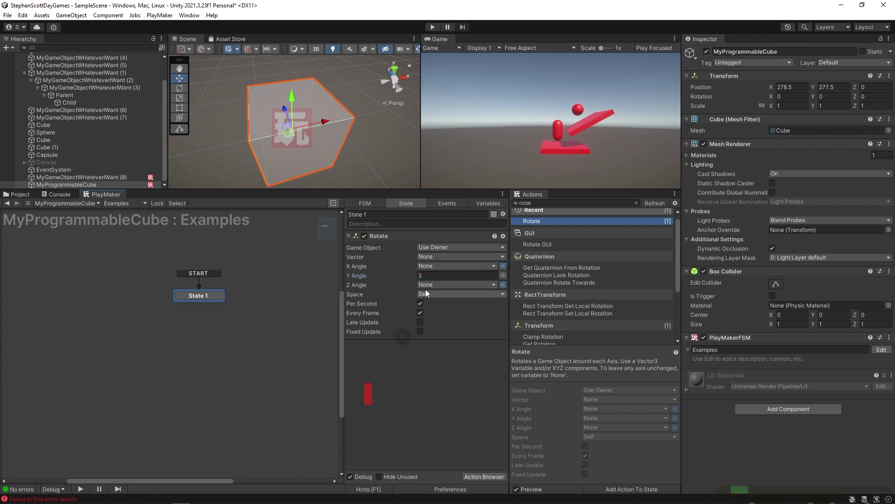
key(Return)
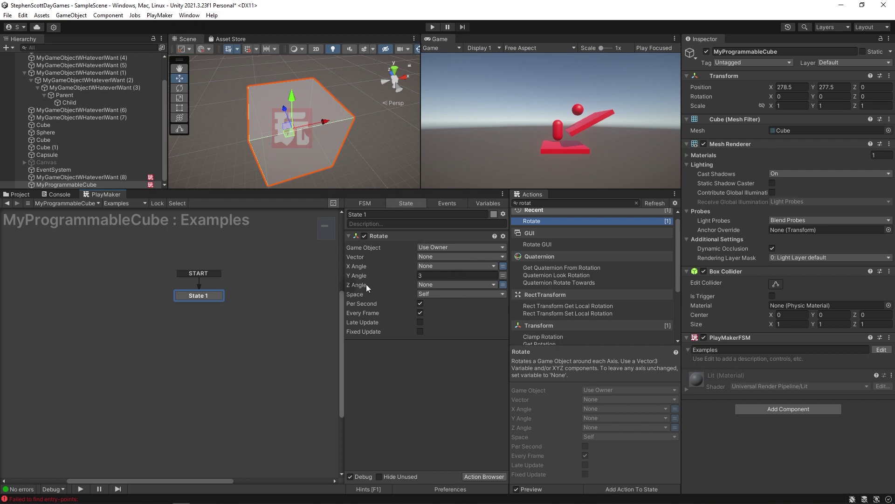
click(427, 276)
click(422, 362)
Assign Y Angle to a new rotationSpeed variable and start the game.
click(502, 275)
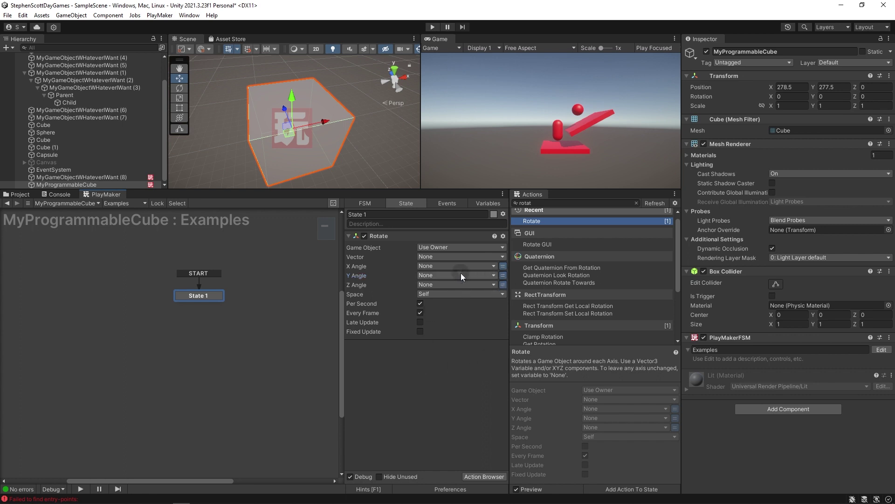
click(454, 275)
click(443, 299)
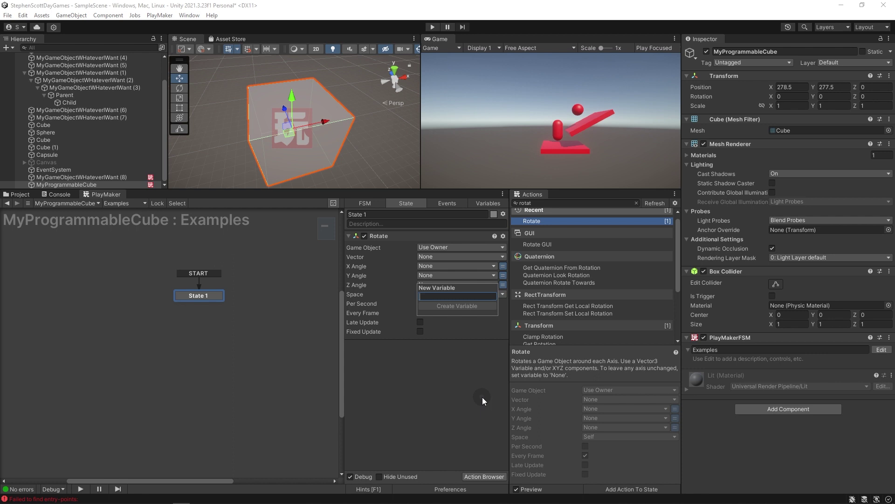
text(rot)
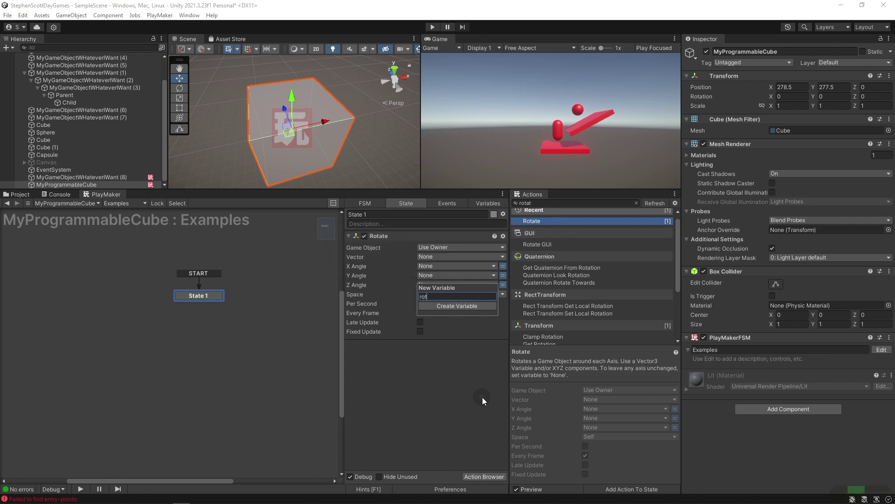
text(ationSpeed)
key(Return)
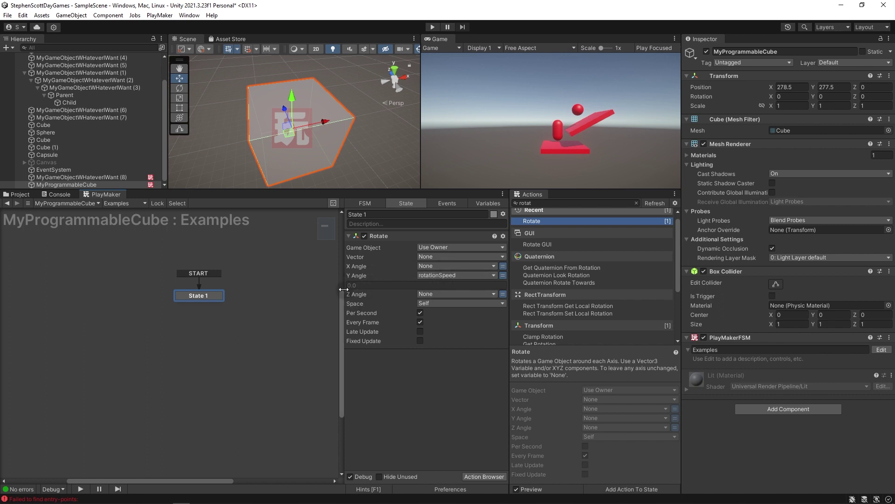
click(432, 26)
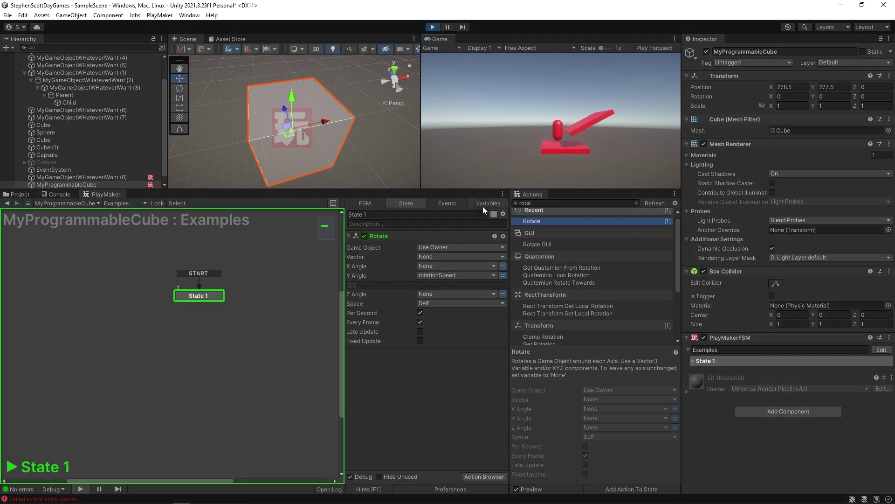
Stop the game and set the rotationSpeed variable's value to 45.
click(429, 27)
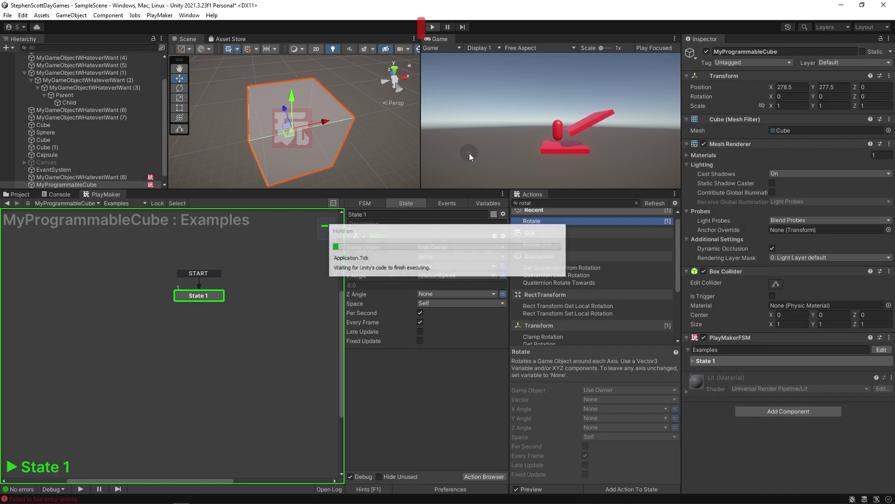
click(479, 204)
click(360, 235)
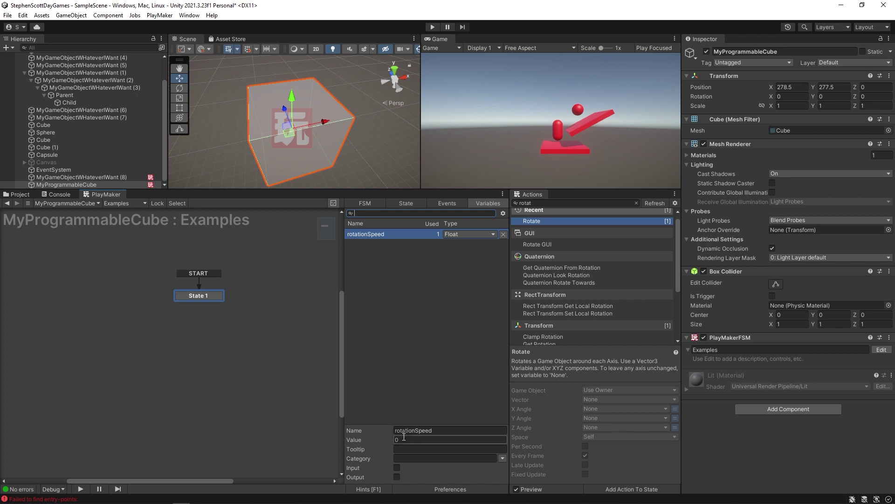
click(427, 441)
text(45)
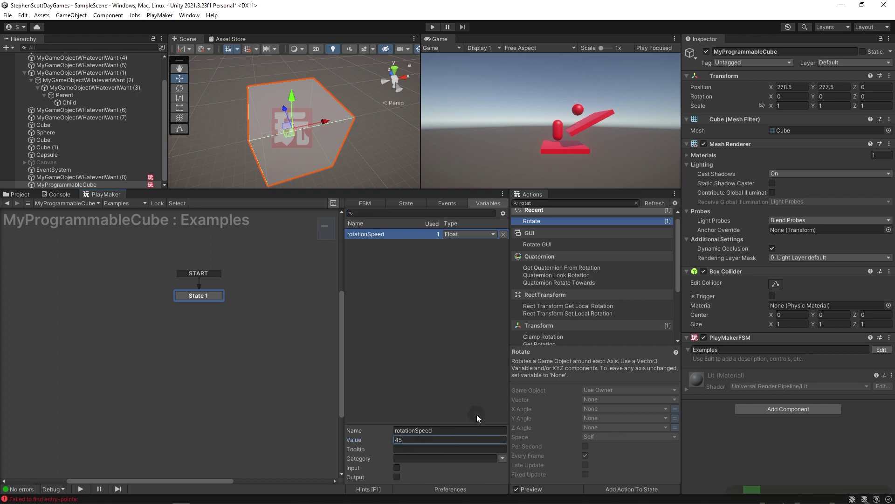
click(396, 203)
Play the game, raise rotationSpeed to 100 live, then stop playing.
click(432, 27)
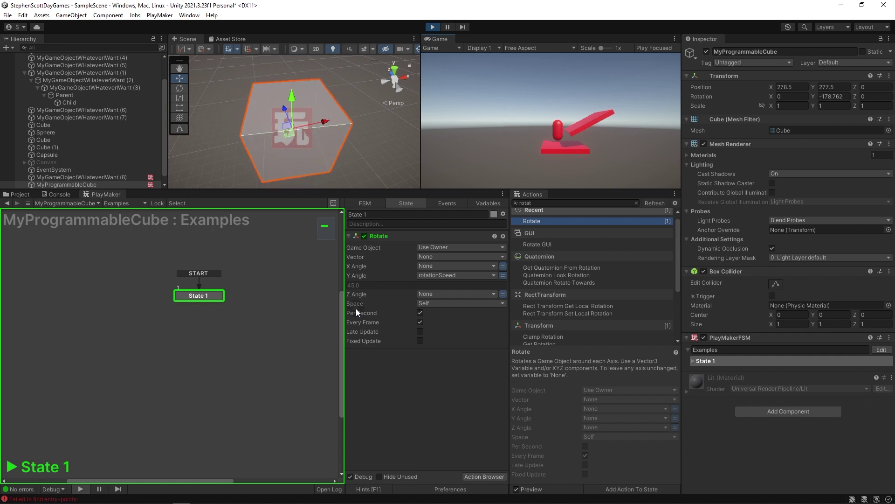
click(478, 202)
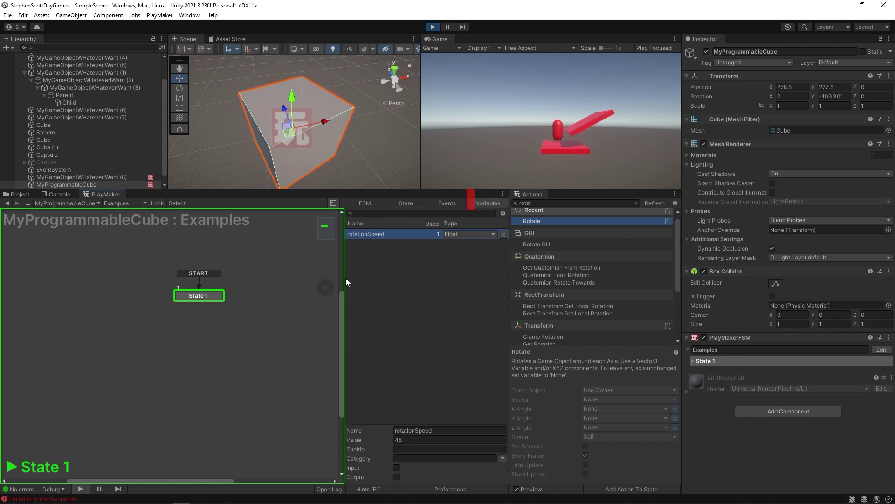
click(399, 439)
text(100)
click(396, 202)
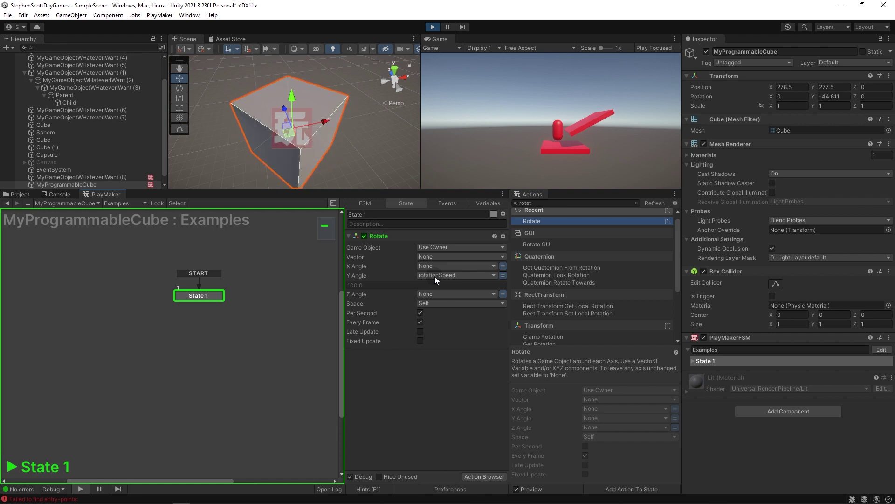
click(433, 27)
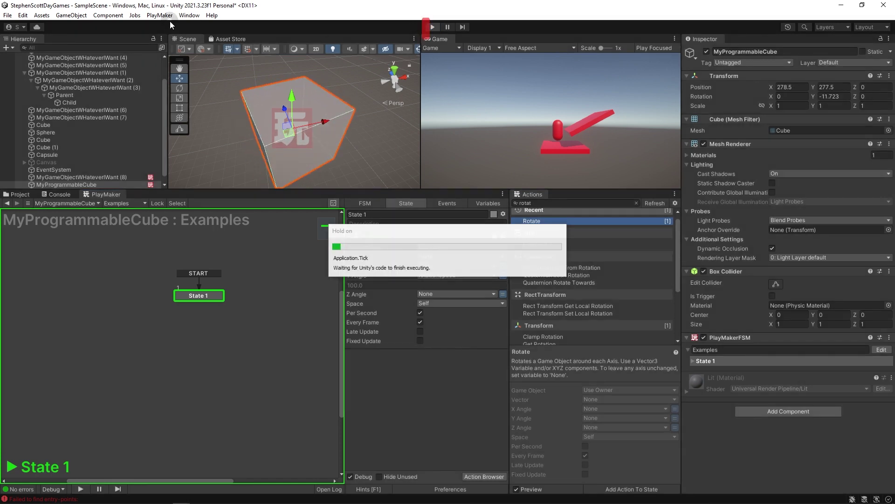
Add an Int Add action to State 1 targeting a new int variable myFavoriteNumber.
click(540, 203)
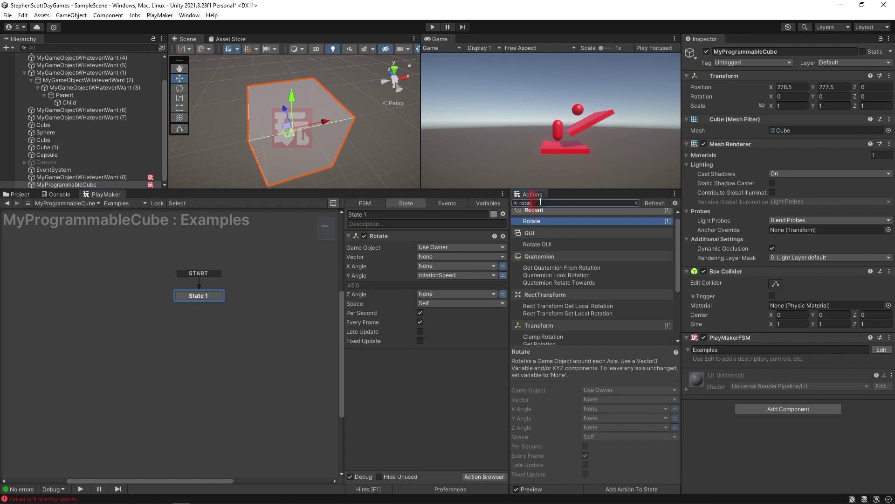
text(int add)
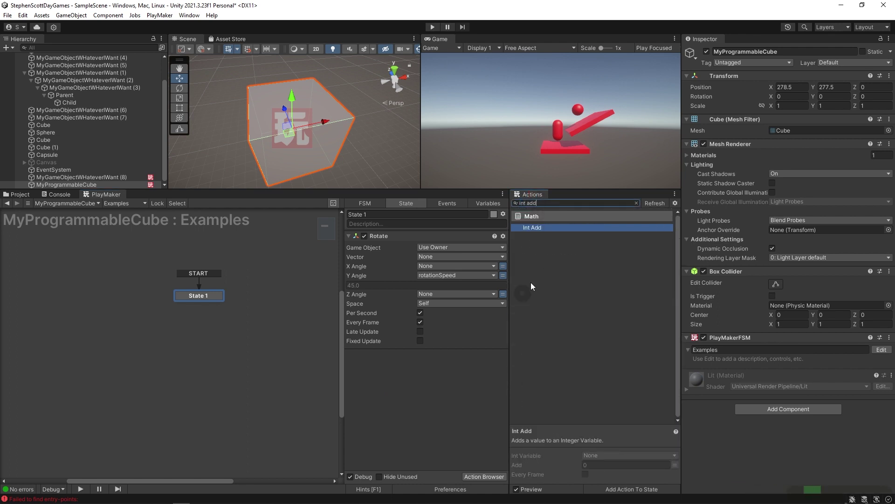
drag(525, 229, 379, 373)
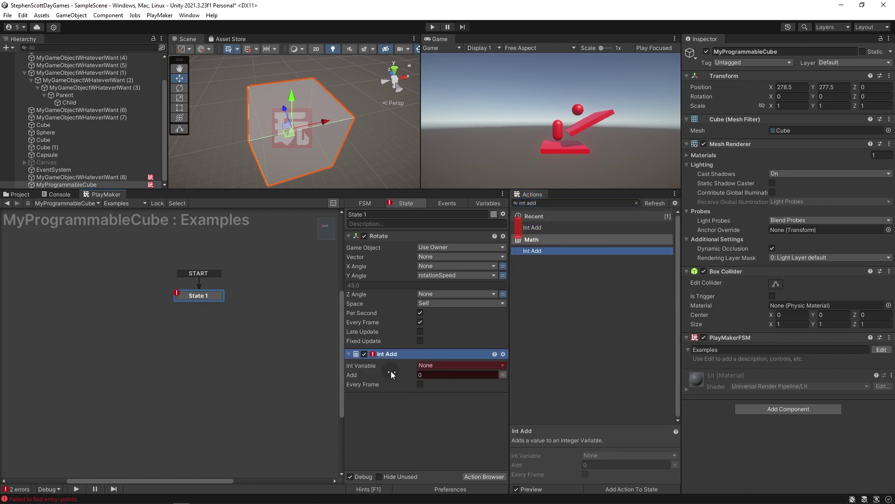
click(444, 367)
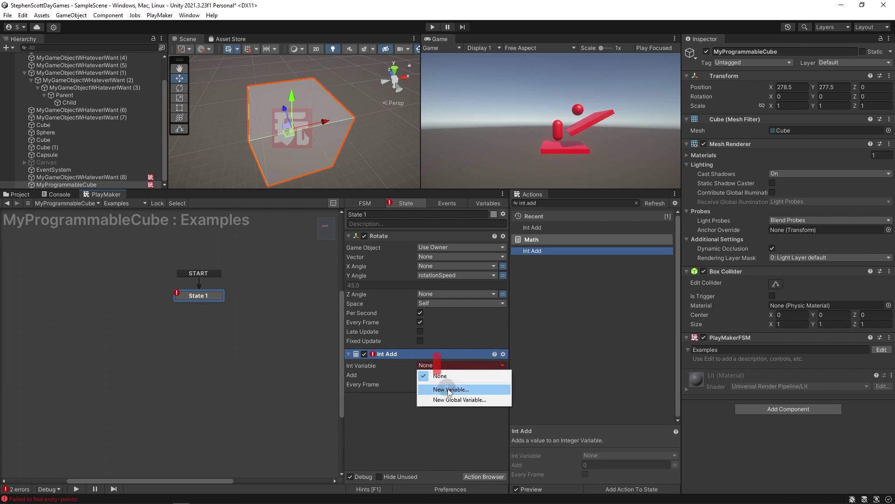
click(449, 387)
text(myFavo)
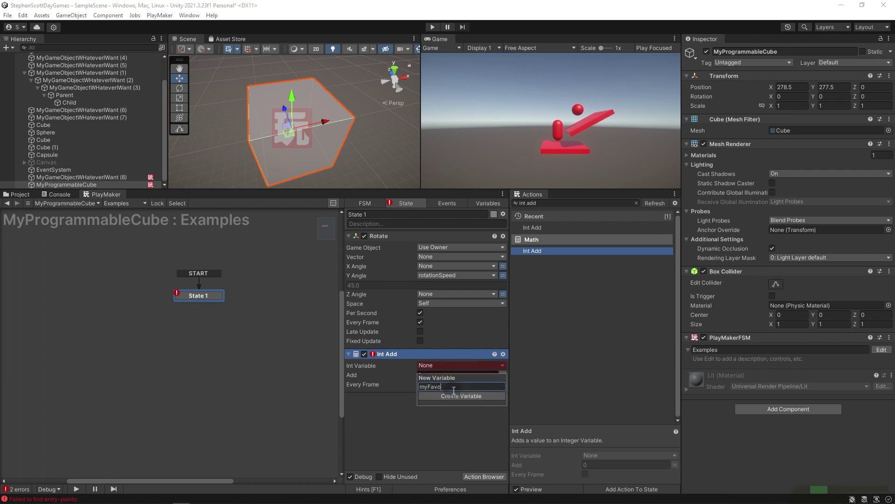
text(riteNumber)
key(Return)
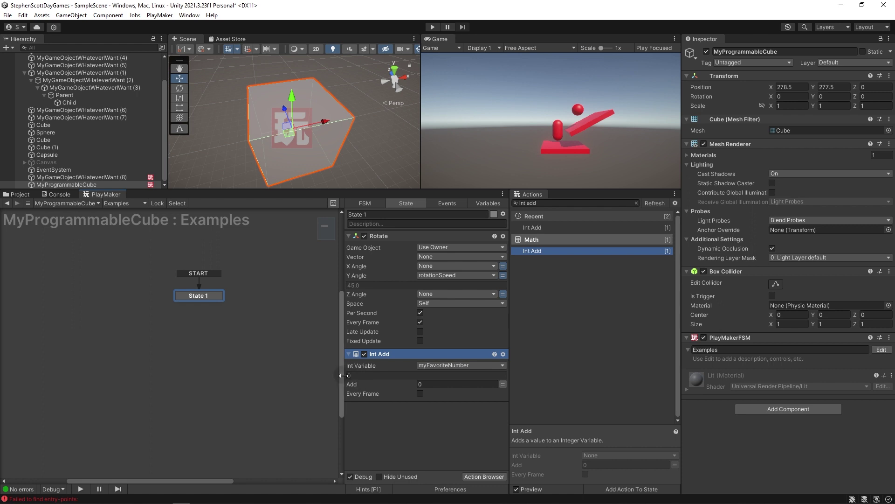
click(435, 384)
Set Int Add's amount to 5, test-play and stop, then play again.
text(5)
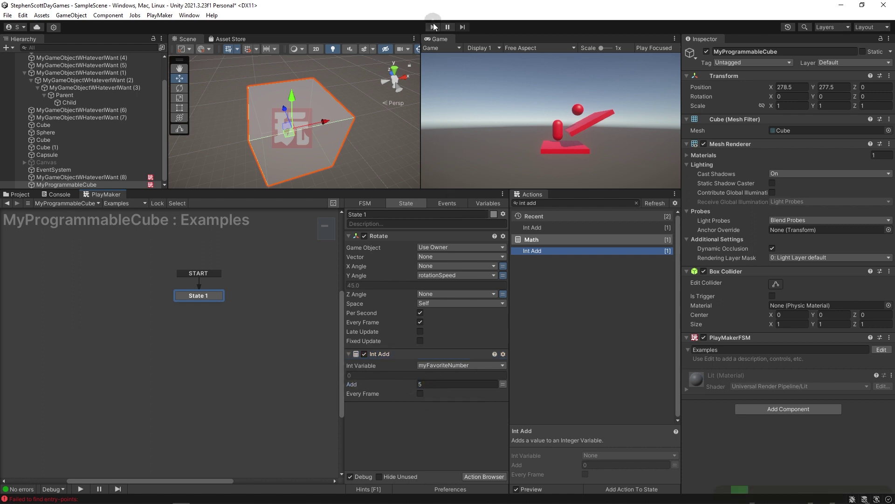
click(433, 27)
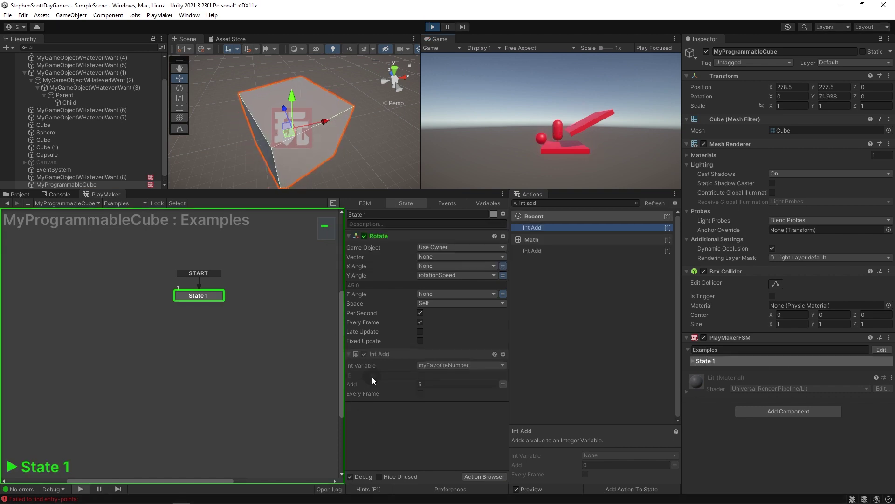
key(ctrl+p)
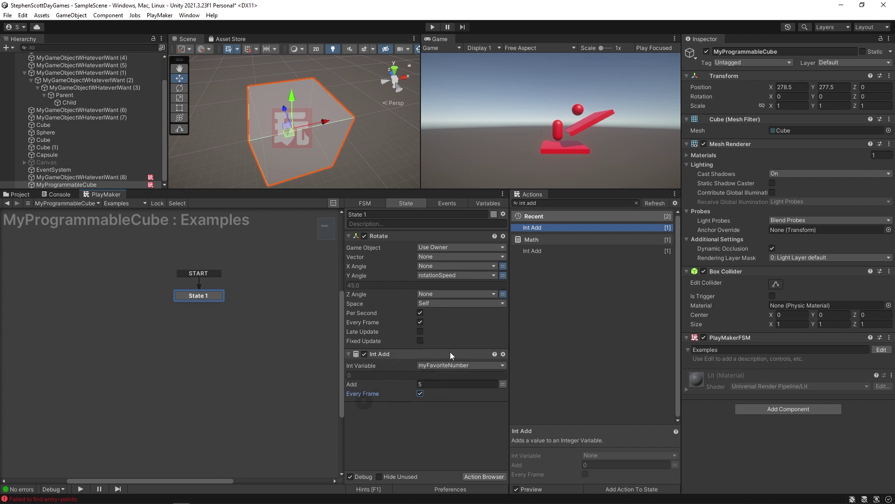
key(ctrl+p)
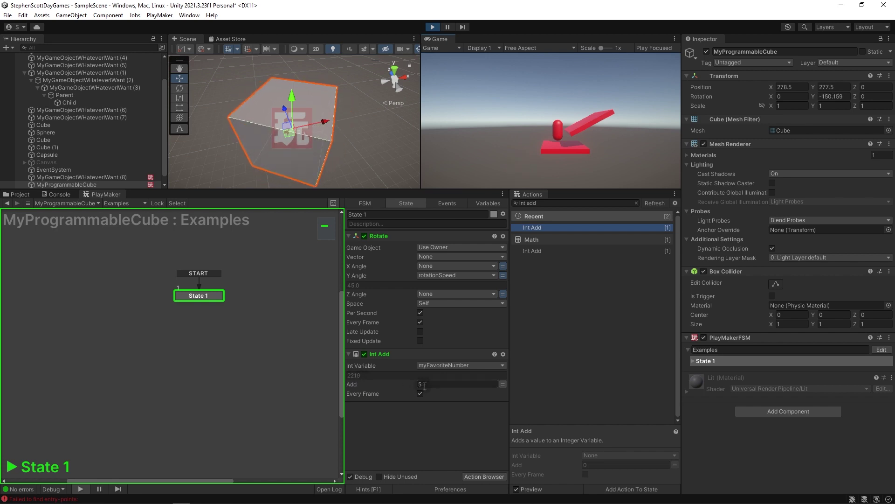
Enlarge and widen the Game view, show Stats, then stop the game.
drag(410, 190, 411, 229)
drag(417, 135, 284, 135)
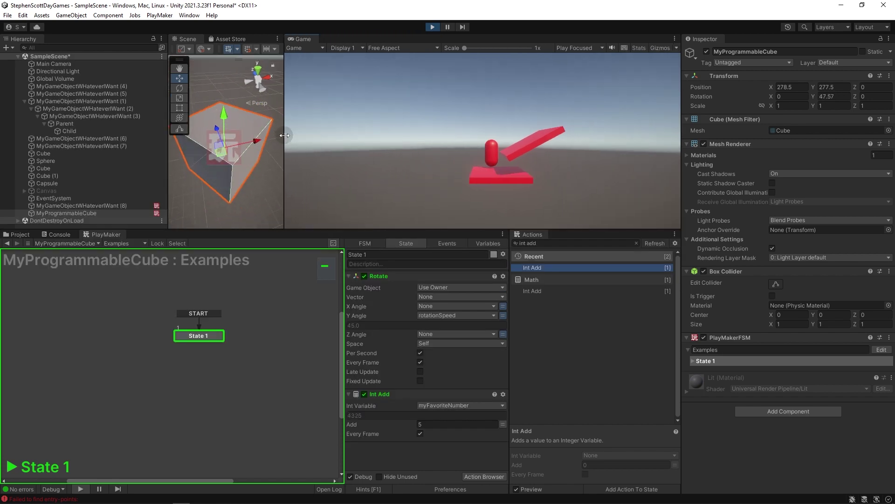
click(638, 47)
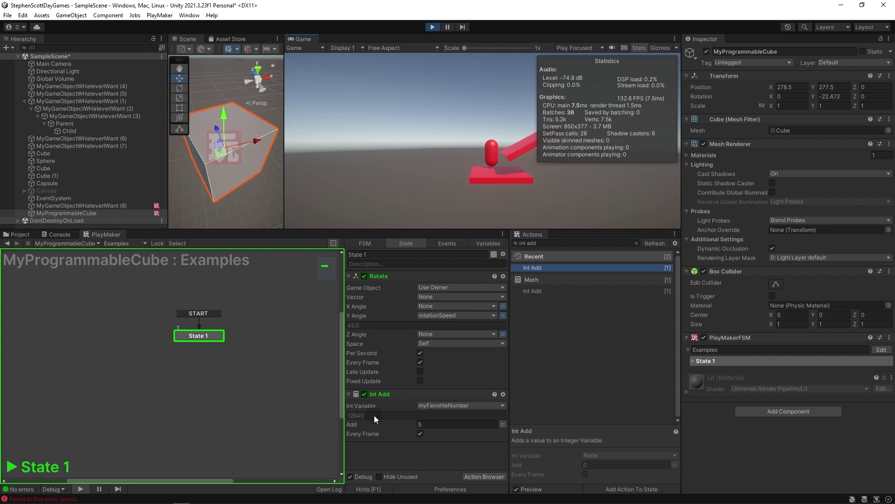
click(433, 27)
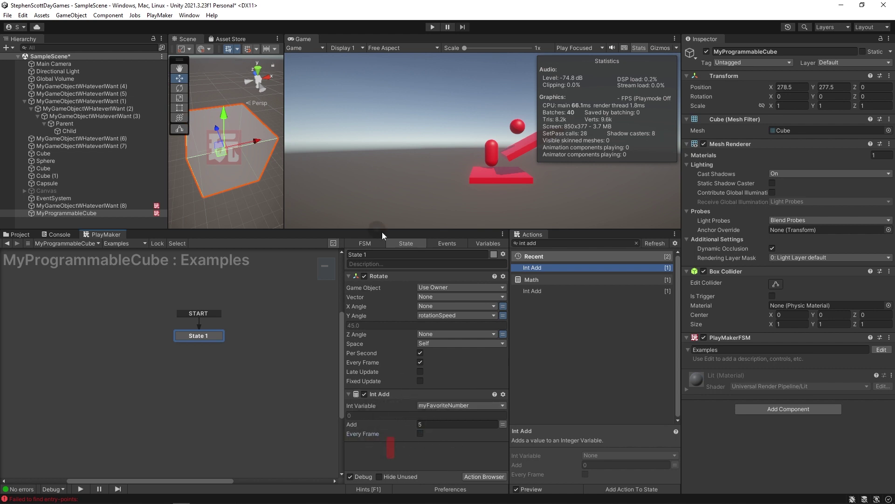
Add Select Random String to State 1, storing into a new someRandomName variable.
drag(378, 230, 379, 190)
click(552, 197)
key(ctrl+a)
text(random strin)
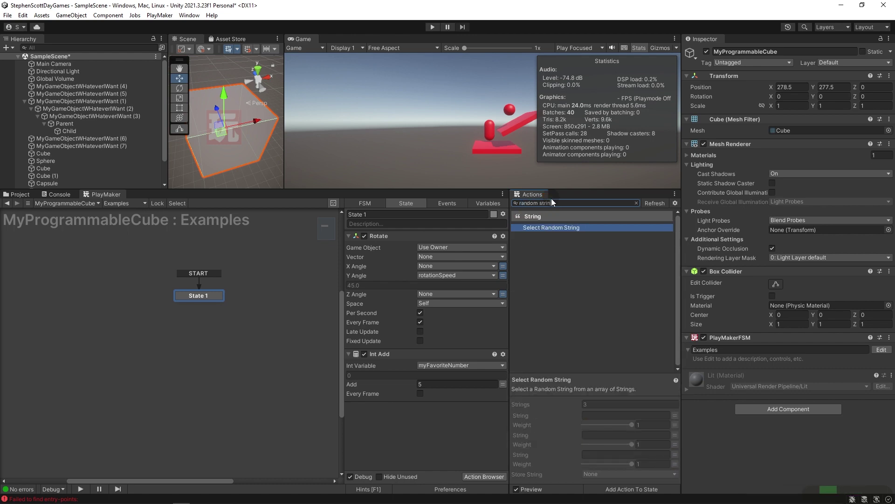
drag(526, 228, 368, 447)
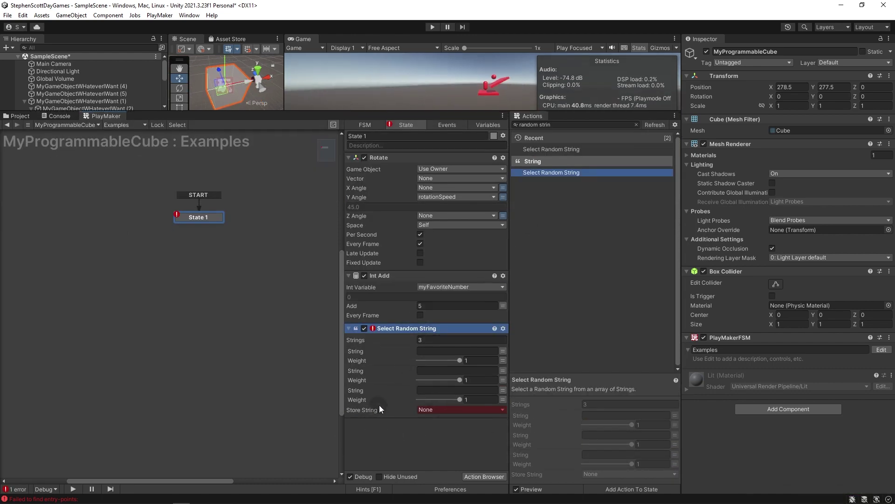
click(430, 410)
click(450, 432)
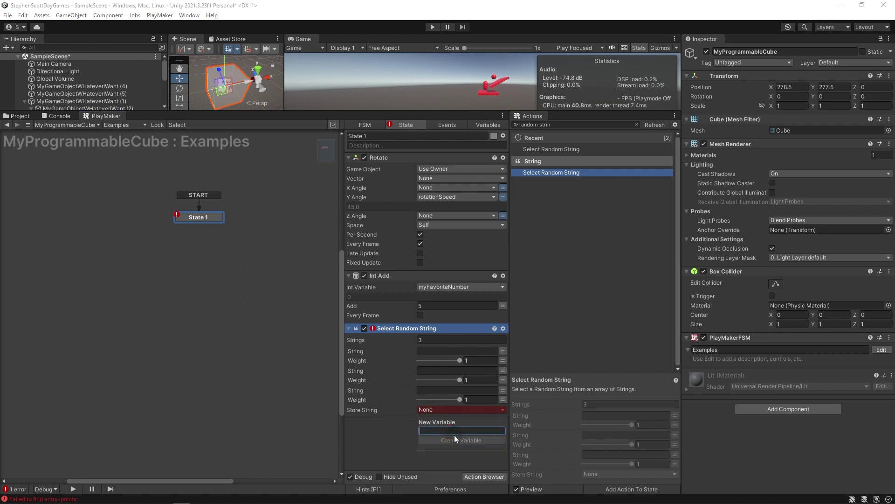
text(someRandom)
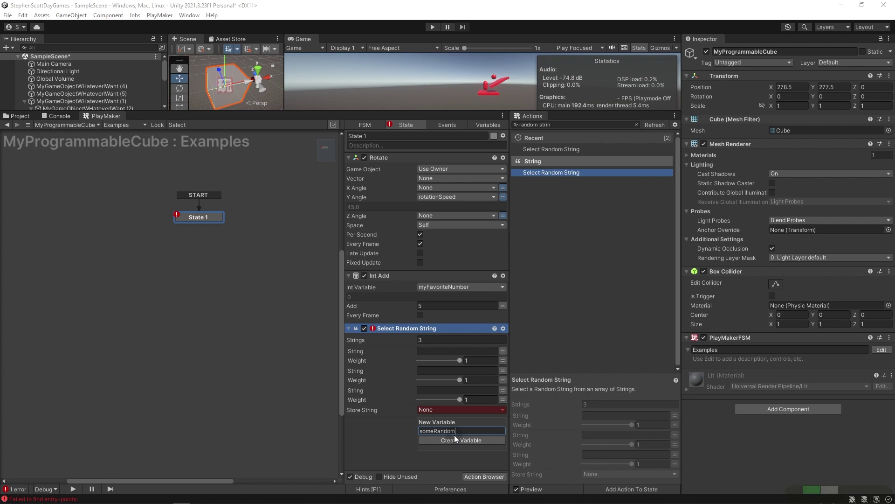
text(Name)
key(Return)
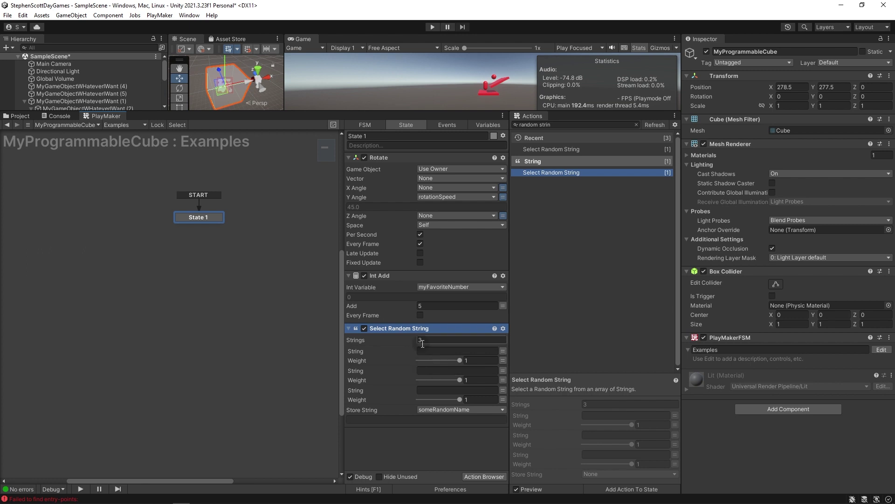
click(434, 351)
text(Josh)
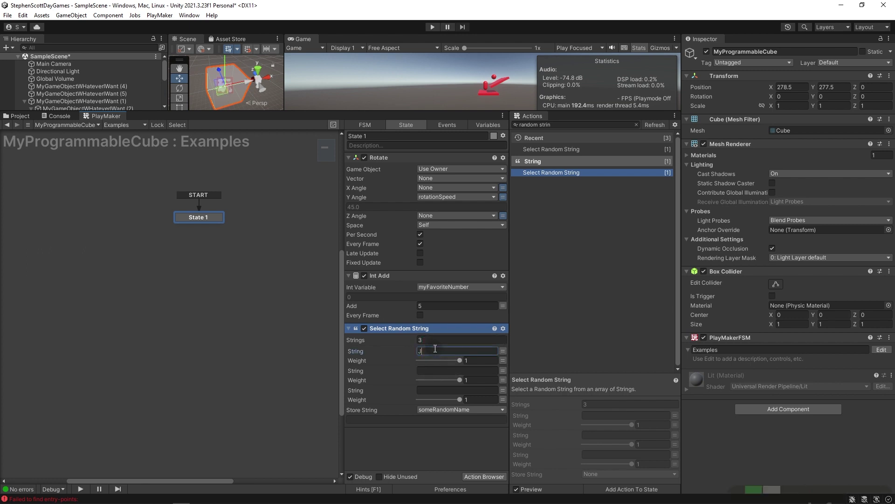
click(428, 370)
text(Andrew)
click(432, 390)
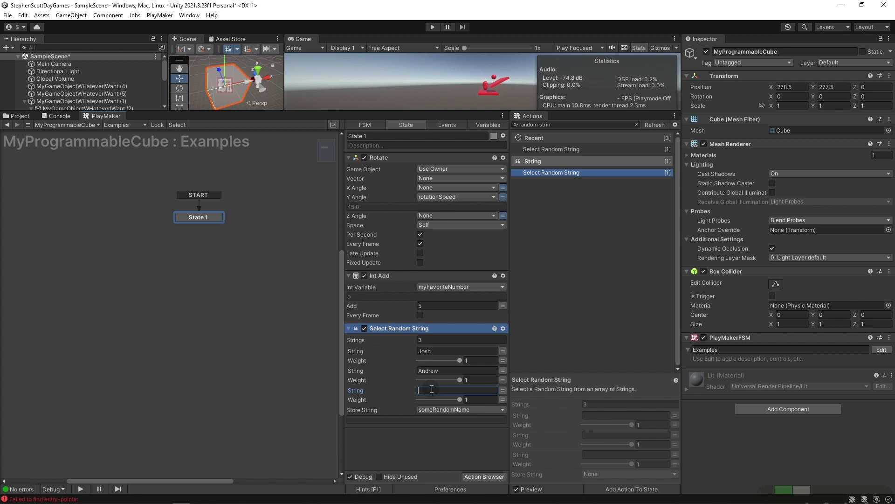
text($kl9)
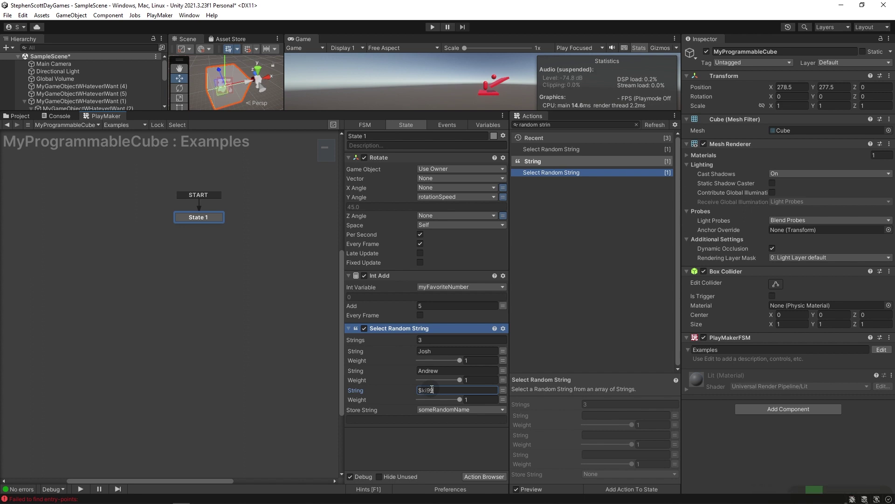
text(9y)
click(435, 440)
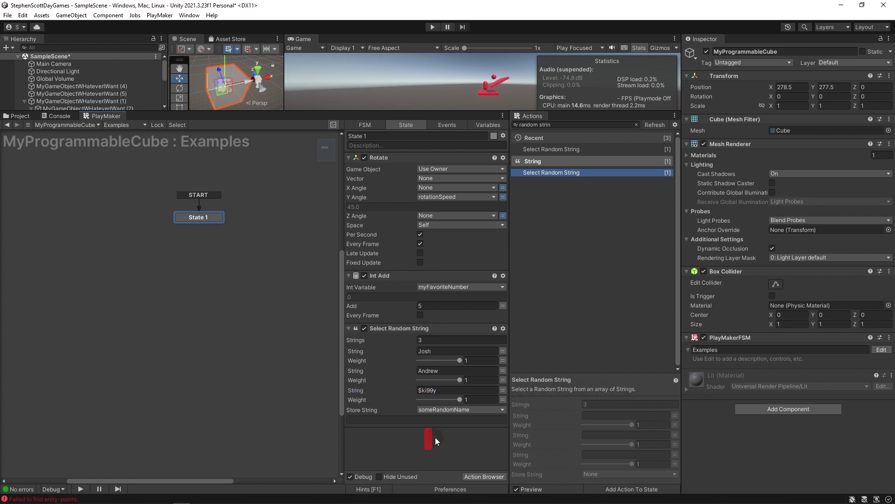
Test-play the scene twice with Ctrl+P, stopping each time.
key(ctrl+p)
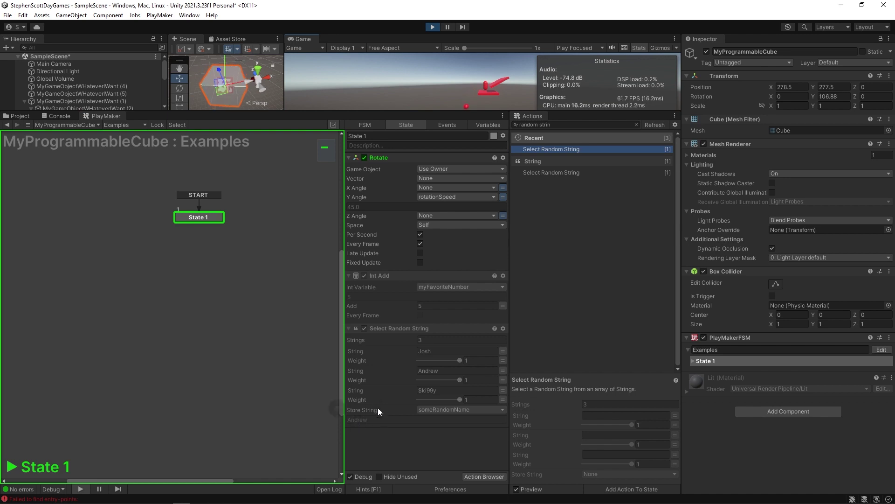
key(ctrl+p)
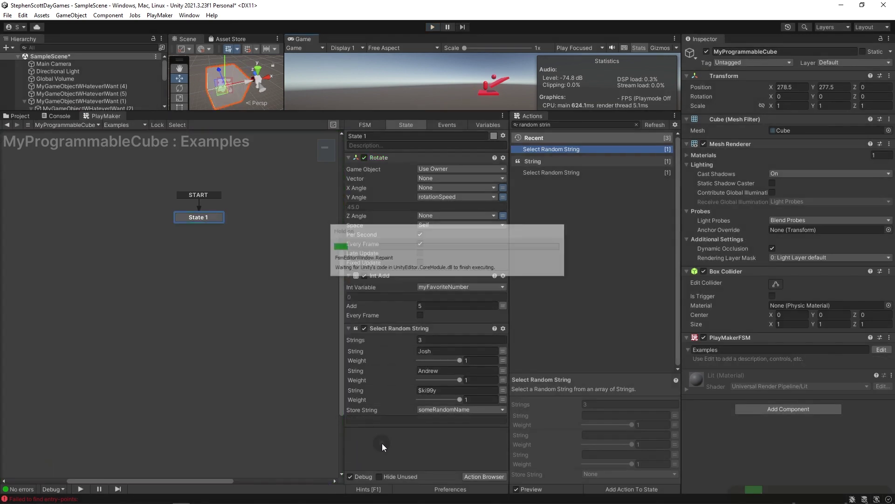
key(ctrl+p)
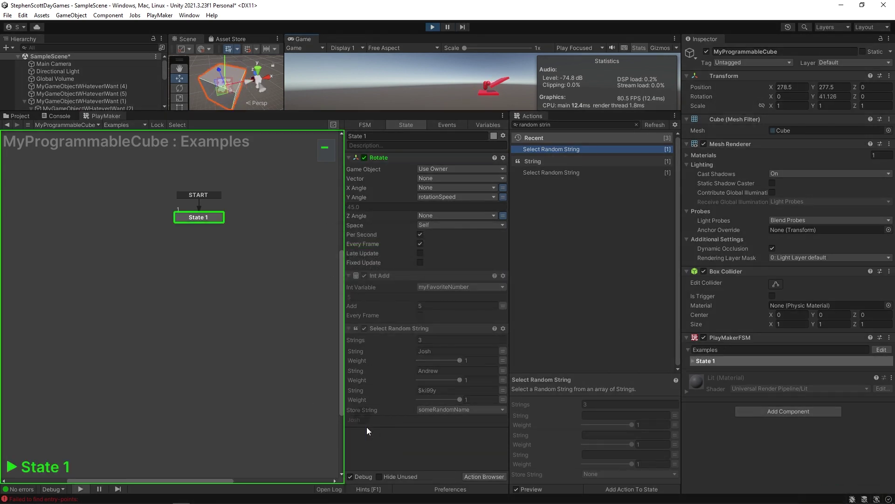
key(ctrl+p)
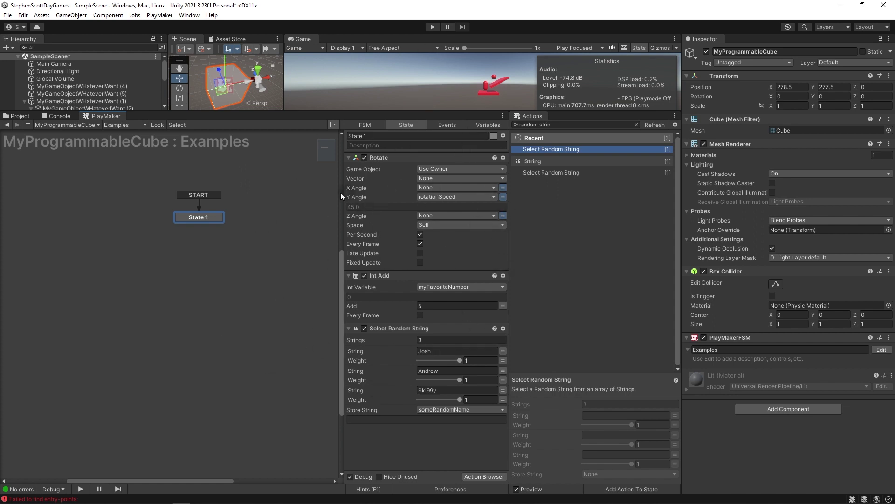
In the Variables list, change rotationSpeed's value to 45.789456.
click(485, 125)
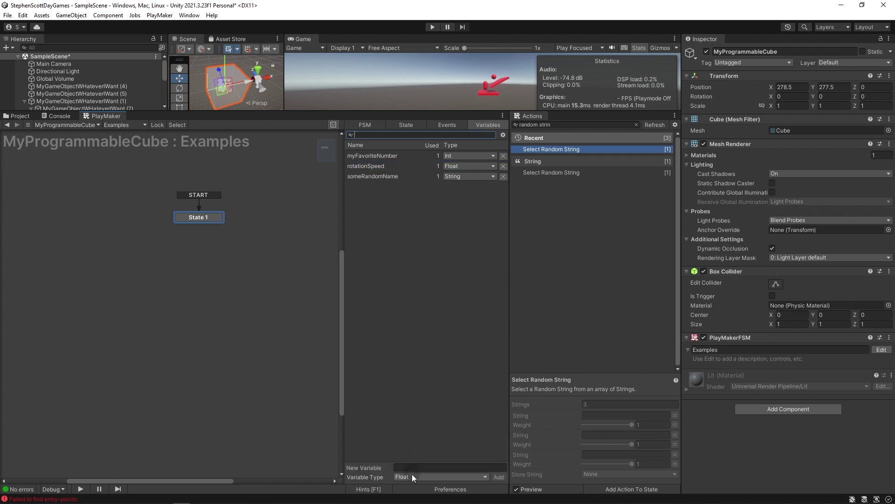
click(412, 476)
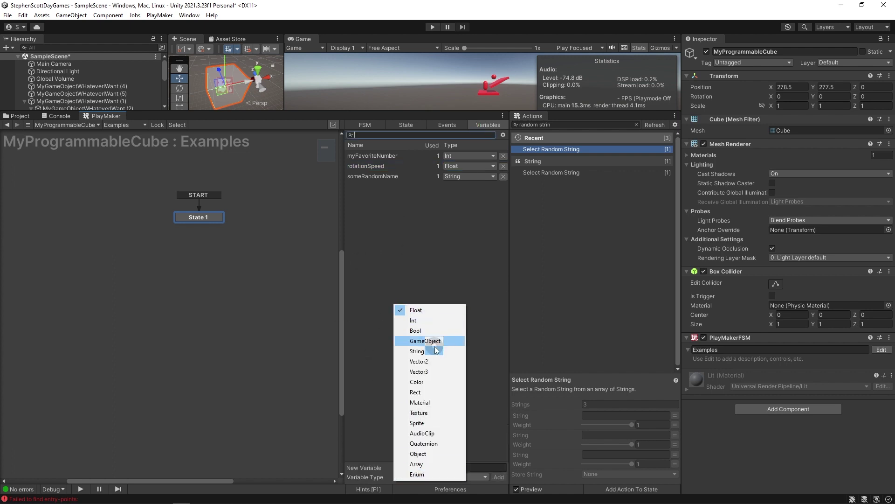
click(409, 274)
click(379, 167)
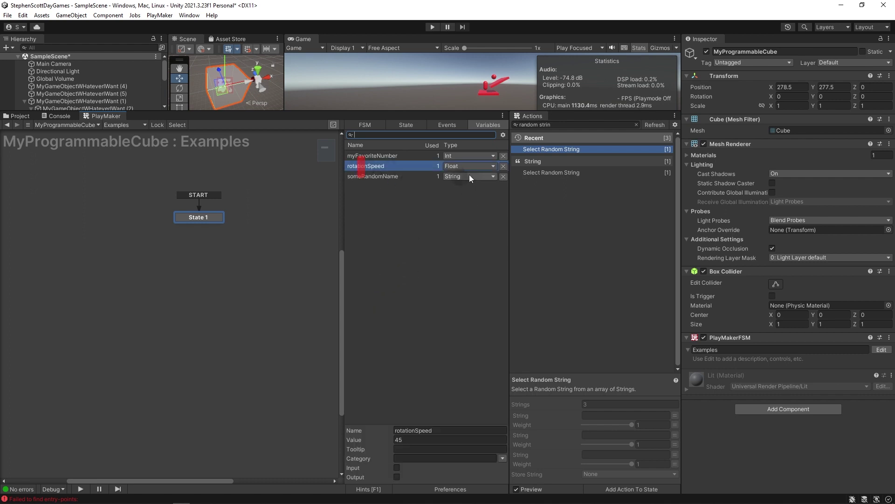
click(426, 440)
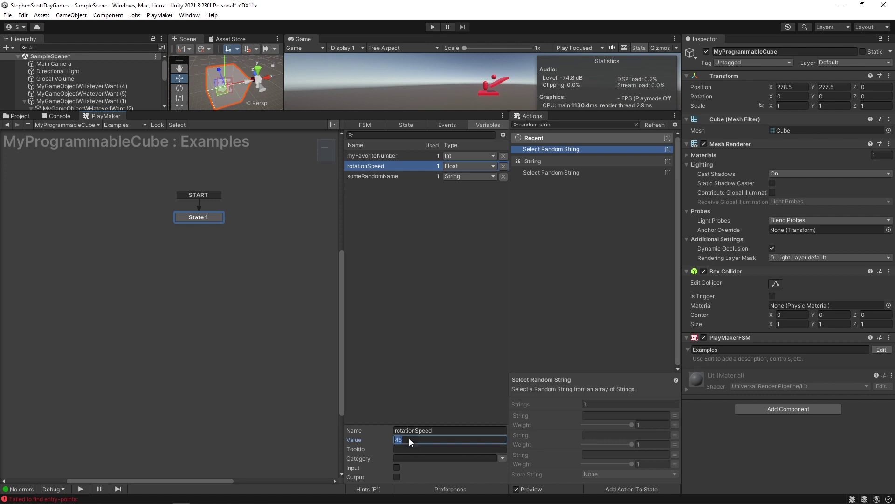
text(.789456)
key(Return)
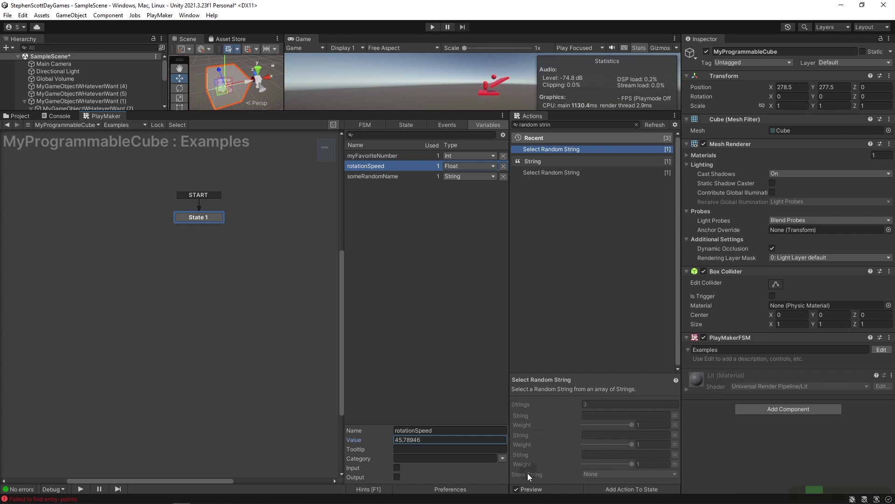
drag(427, 441, 404, 441)
click(424, 190)
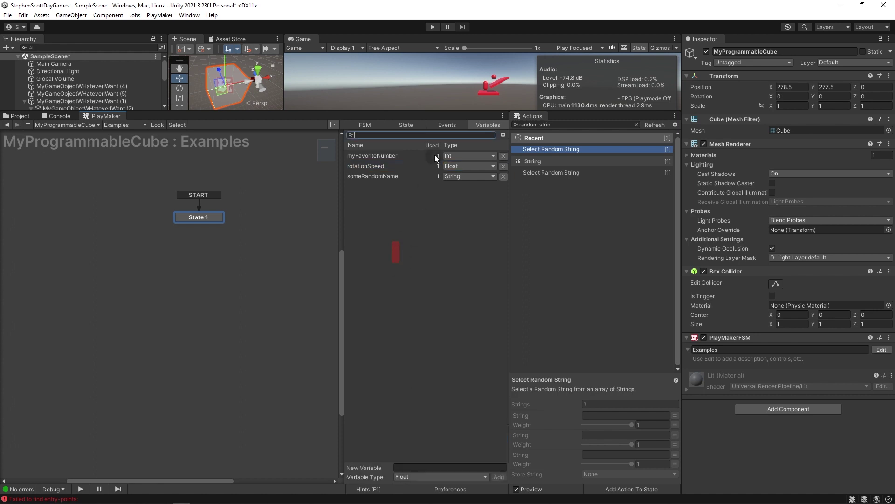
click(351, 156)
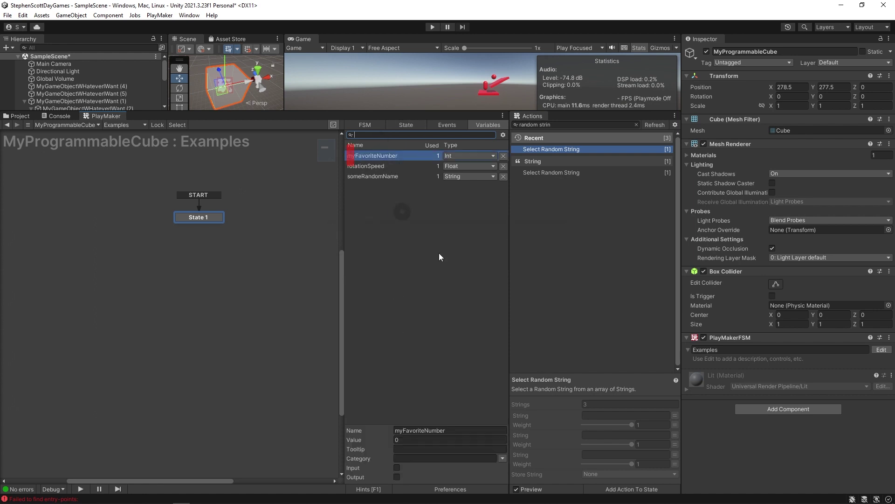
click(408, 439)
text(5)
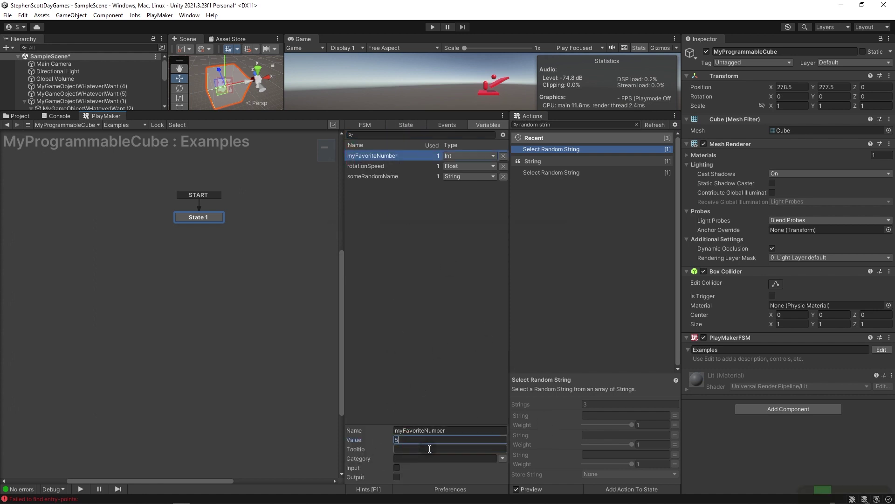
text(555453456432163546sdfsdfsdfs)
key(Return)
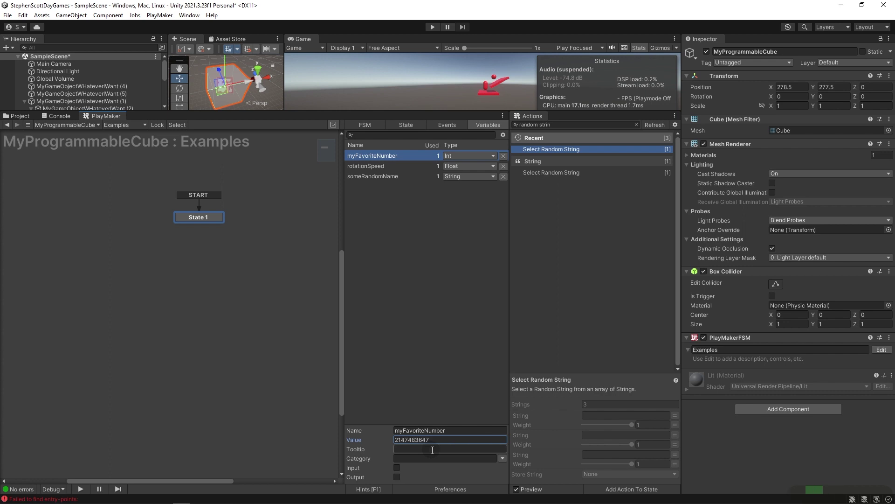
click(385, 443)
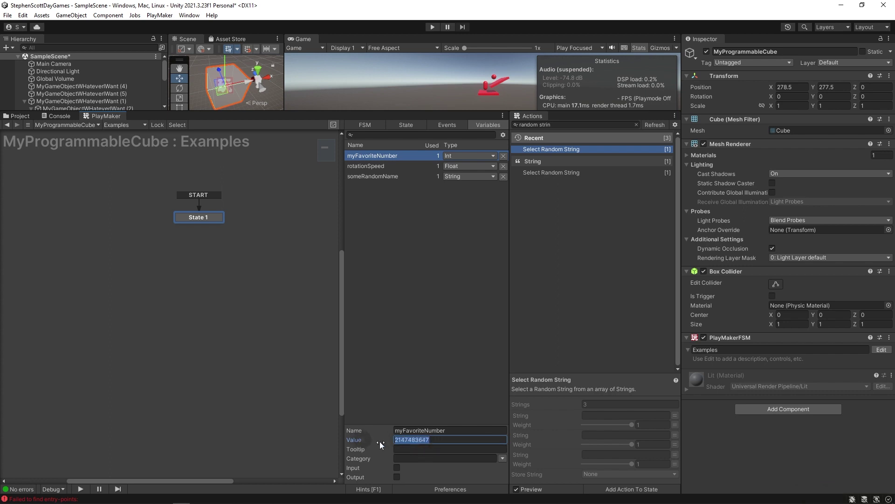
Give someRandomName a value of arbitrary letters and symbols.
click(371, 176)
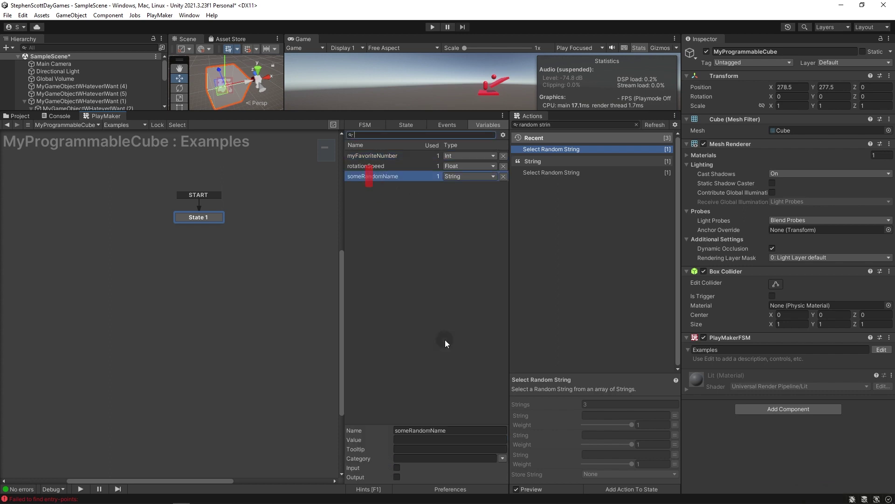
click(406, 439)
text(anythignYouWantI)
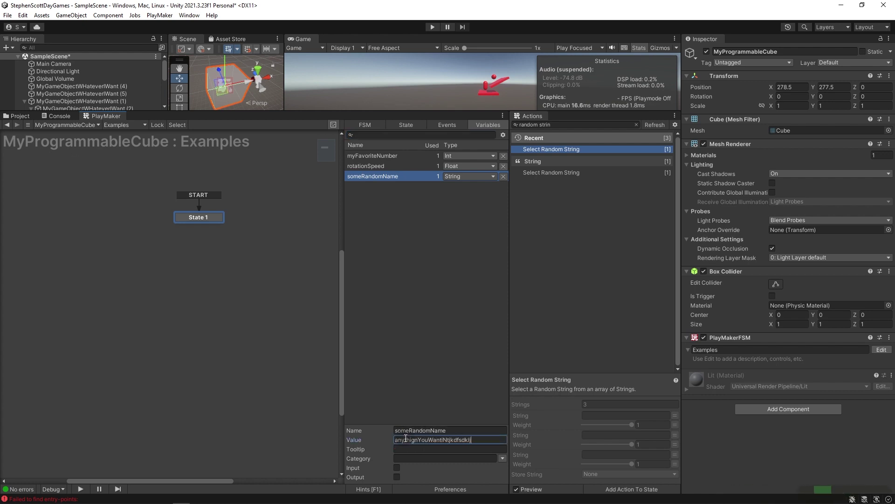
text(Ntjkdfsdklj Q*(&(*#&$(*#&$*(#Q&*()
key(Home)
drag(411, 440, 482, 442)
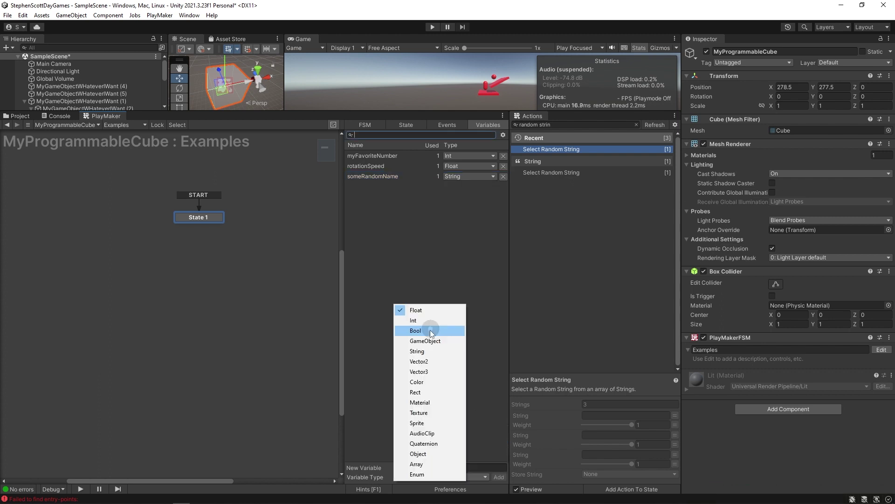
click(430, 331)
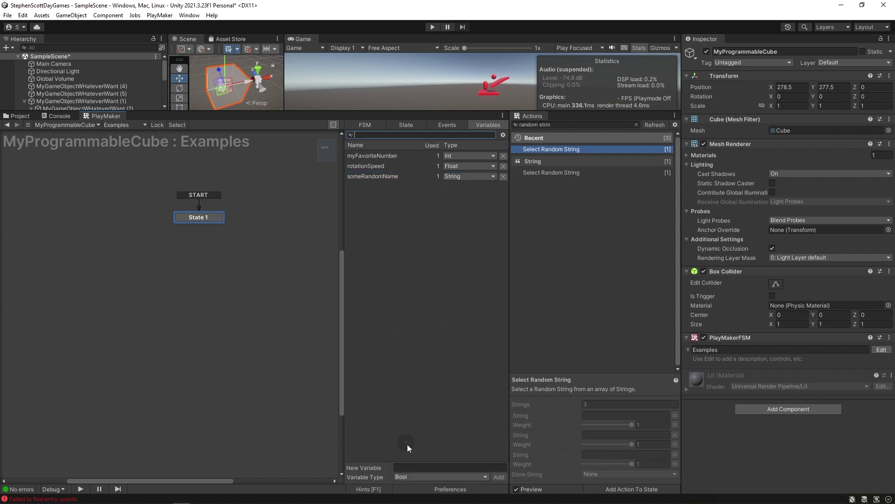
Add a Bool variable myBool, tick its value to true, and rename it lightIsOn.
click(402, 467)
text(myBool)
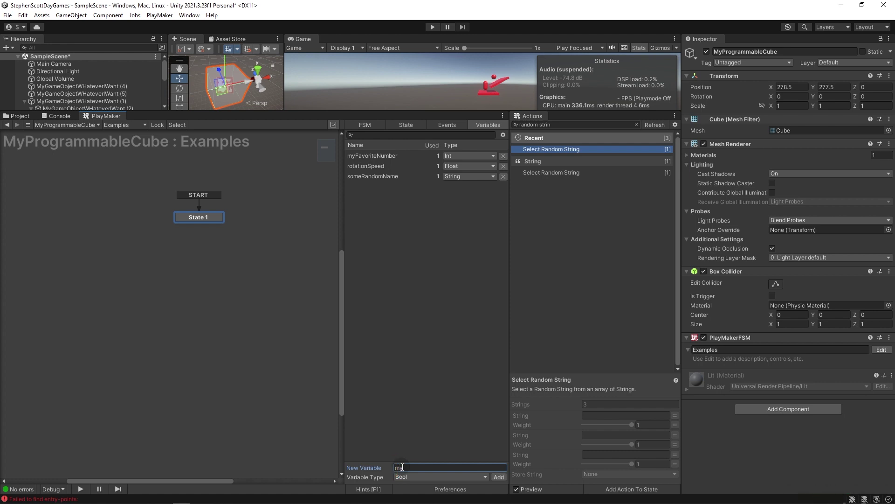
key(Return)
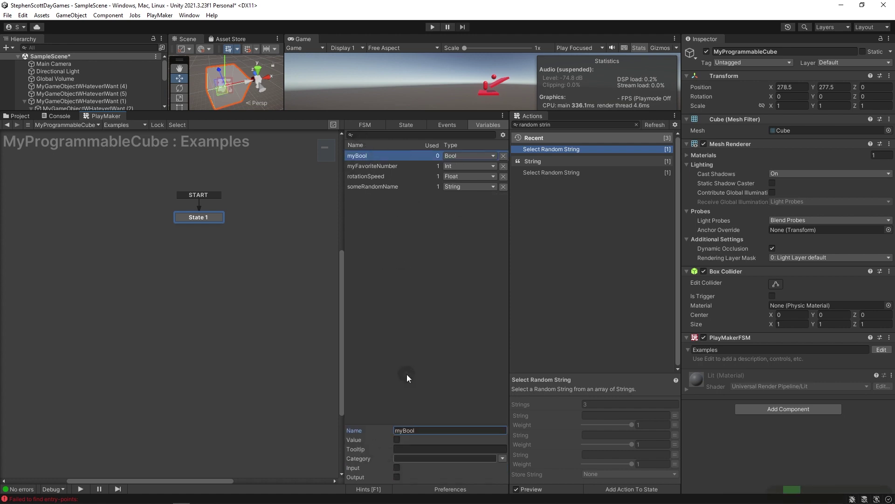
click(397, 439)
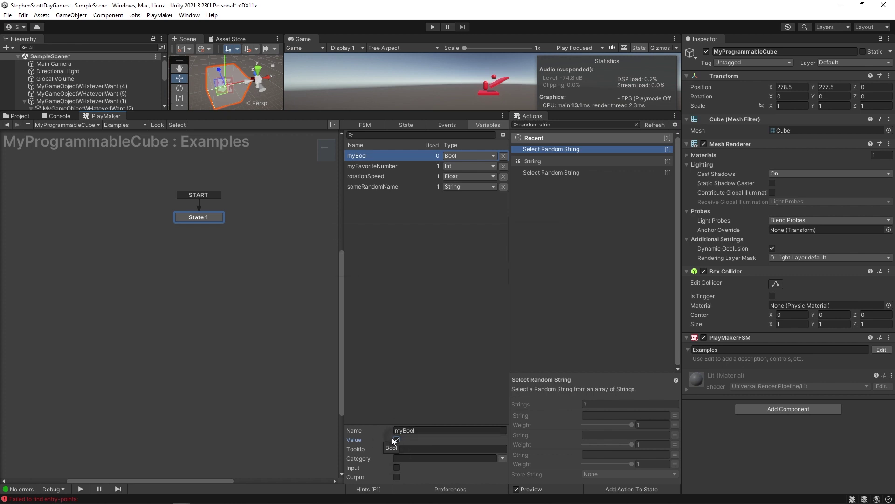
click(397, 440)
click(424, 429)
text(light)
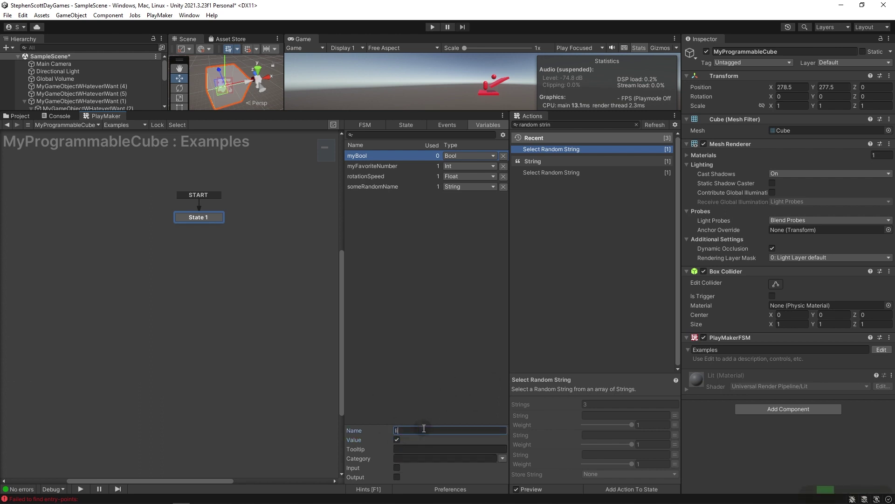
text(IsOn)
click(394, 436)
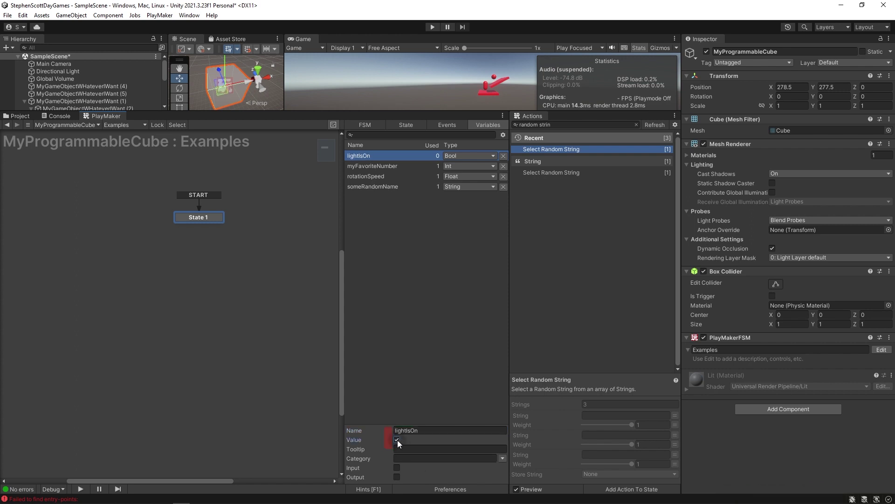
Clear the selection and set the next new variable's type to GameObject.
click(422, 476)
click(427, 343)
click(417, 468)
Add GameObject variable myFavoriteShape and assign it the Cube, then replace it with the Sphere.
text(myFavorite)
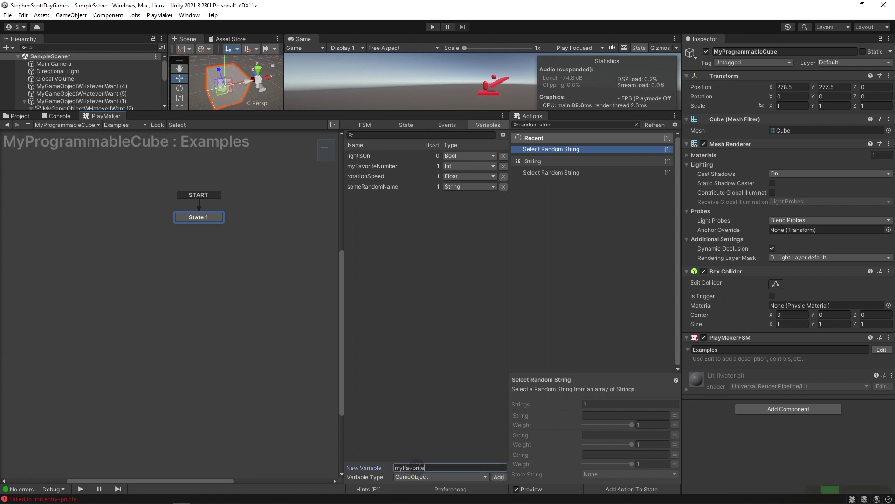
text(Shape)
key(Return)
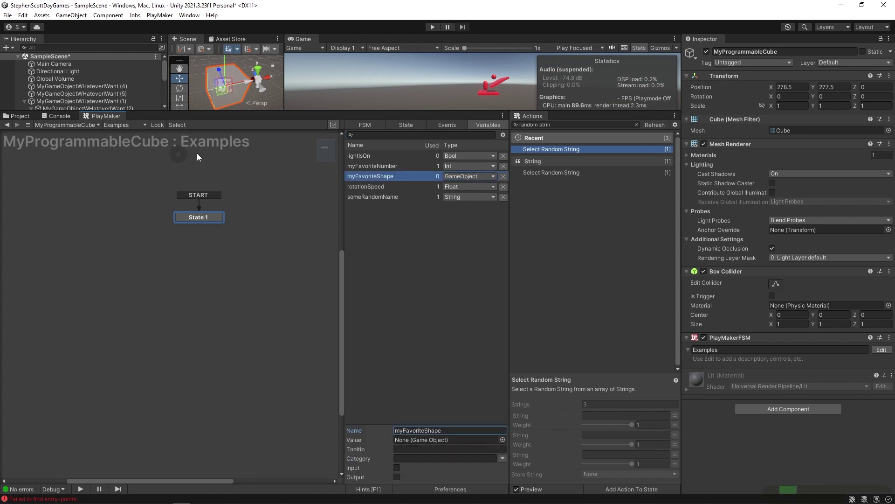
drag(242, 112, 241, 205)
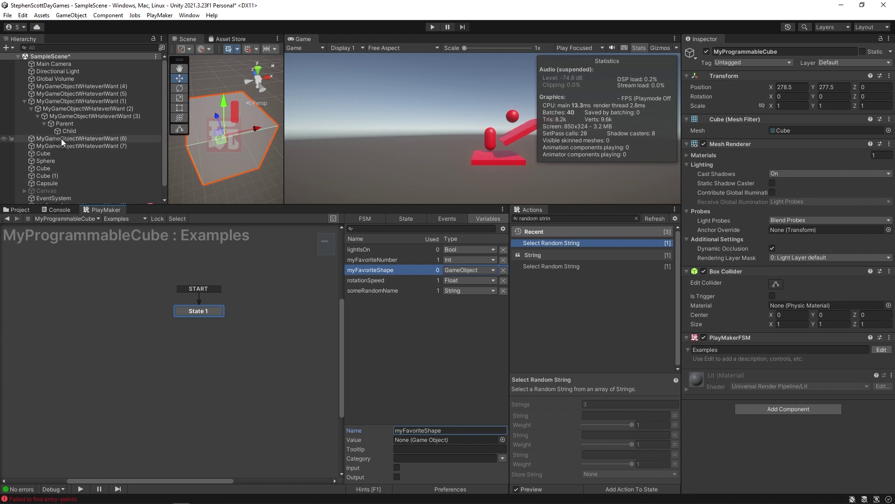
scroll(26, 161, down, 1)
drag(48, 156, 418, 439)
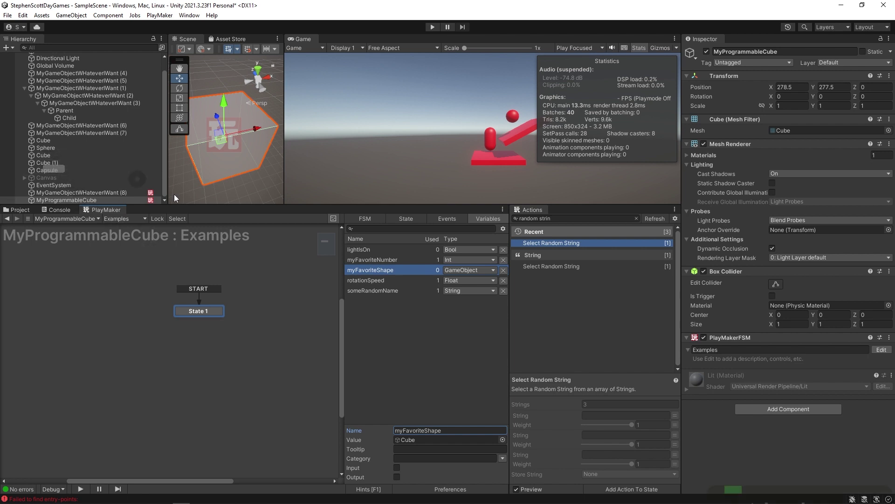
drag(40, 148, 418, 441)
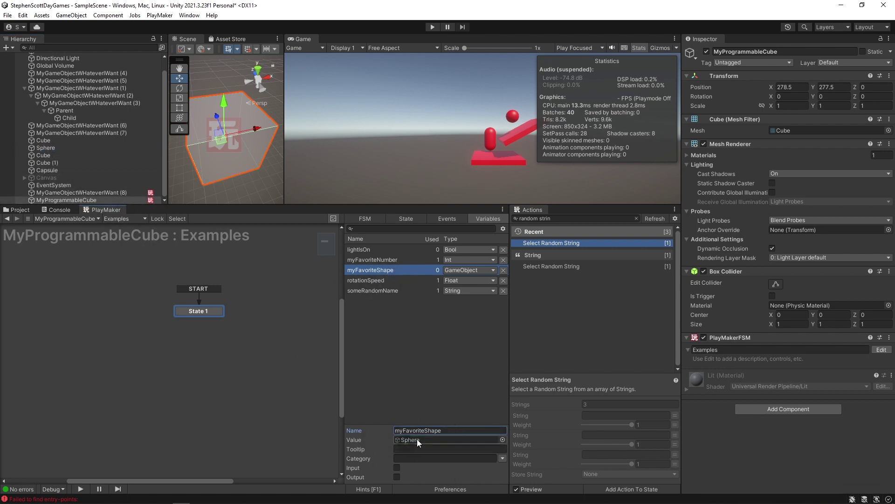
Add a new Vector2 variable named screenPosition.
click(457, 406)
click(415, 476)
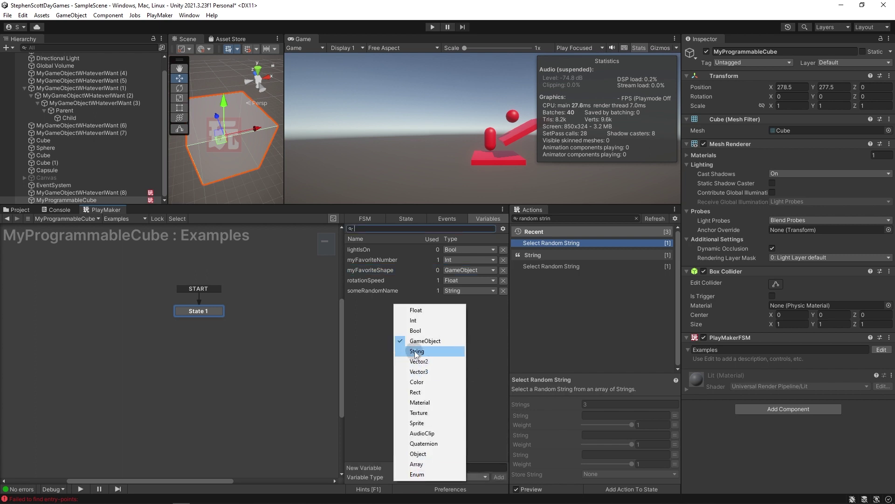
click(430, 363)
click(410, 468)
text(screenPosition)
key(Return)
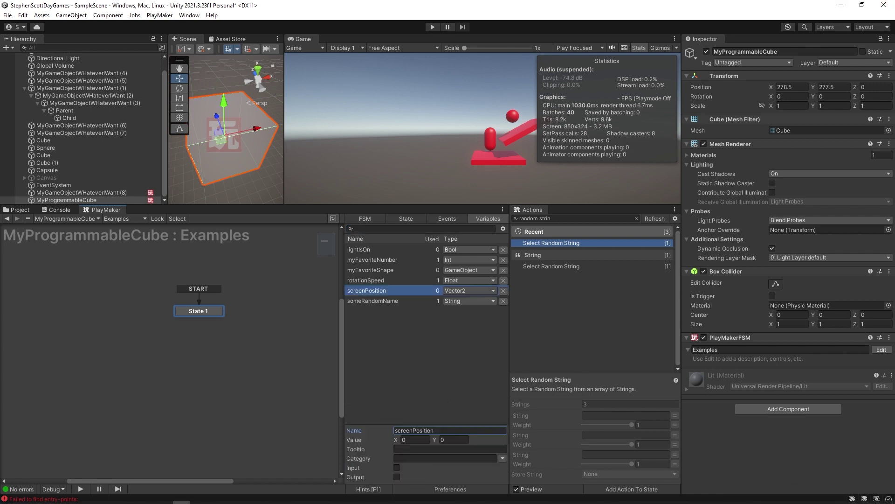
Set screenPosition's value to X 5 and Y 10.
click(426, 440)
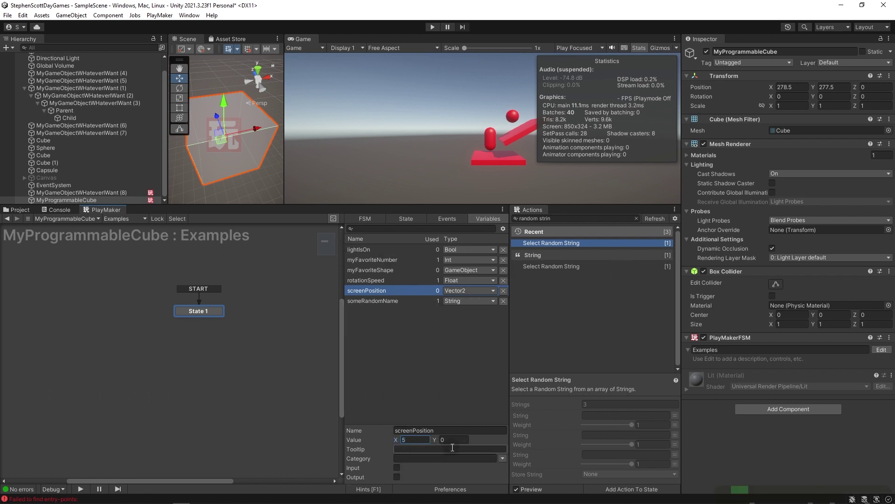
text(5)
click(459, 439)
text(10)
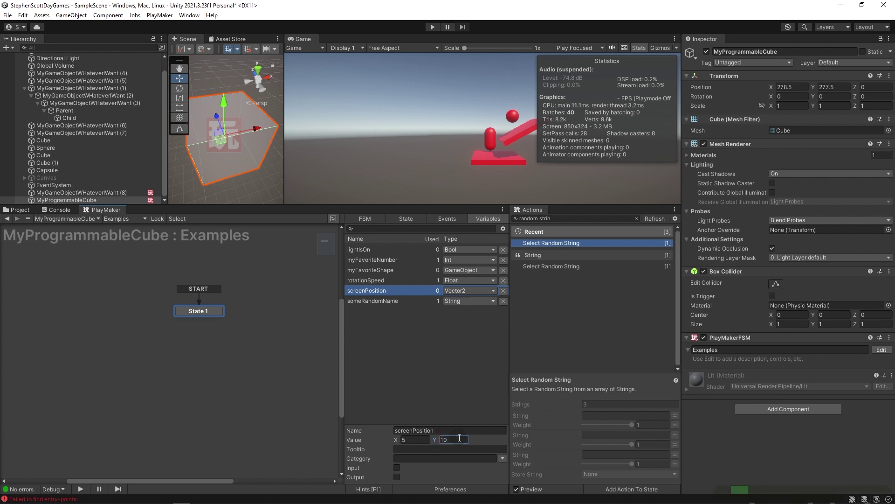
key(super+shift+s)
Sketch red crossing axis lines with tick marks over the capture, then close it.
drag(404, 191, 414, 377)
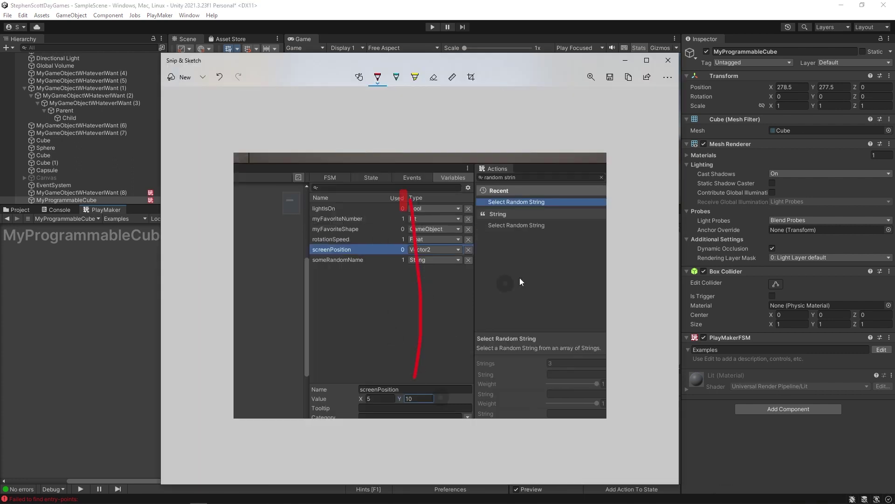
drag(512, 292, 324, 292)
drag(438, 292, 513, 306)
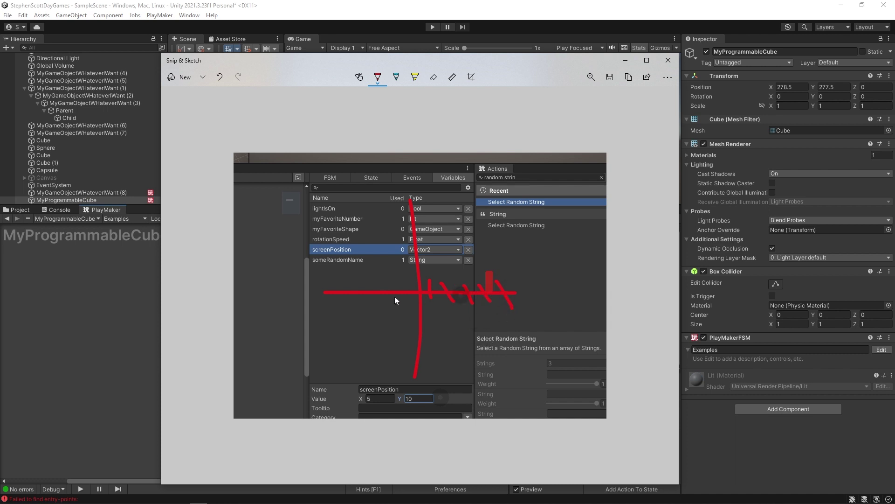
drag(407, 256, 413, 207)
mouse_move(387, 164)
mouse_down()
mouse_move(513, 164)
mouse_move(514, 306)
mouse_up()
drag(489, 173, 499, 159)
click(667, 60)
Add a Vector3 variable named justGuess and step through its X, Y, Z fields.
click(399, 473)
click(427, 371)
click(409, 466)
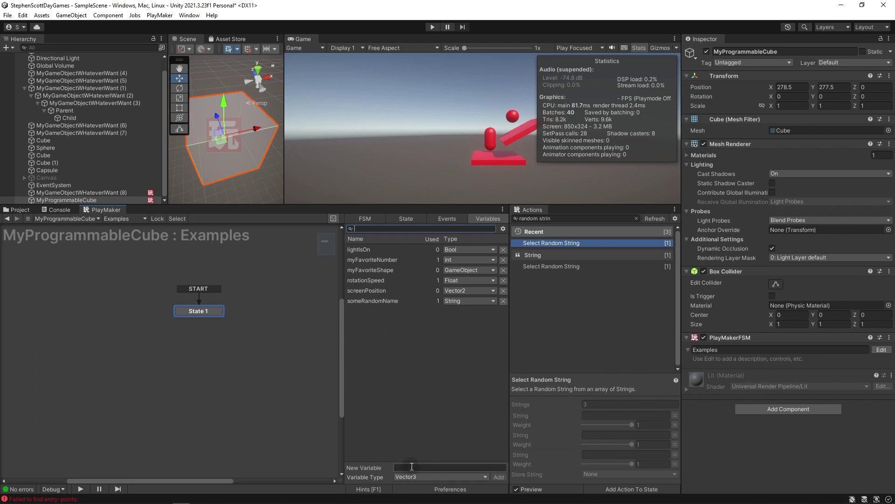
text(justGuess)
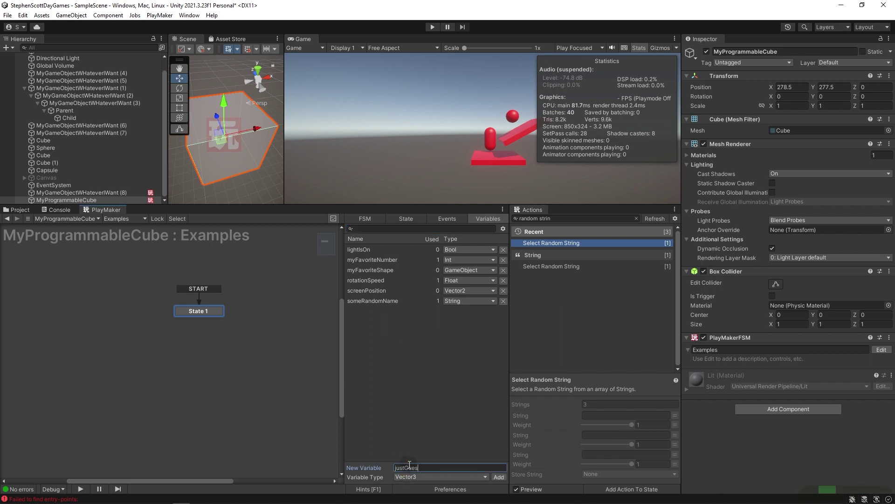
key(Return)
click(452, 440)
key(Tab)
key(Tab)
click(485, 439)
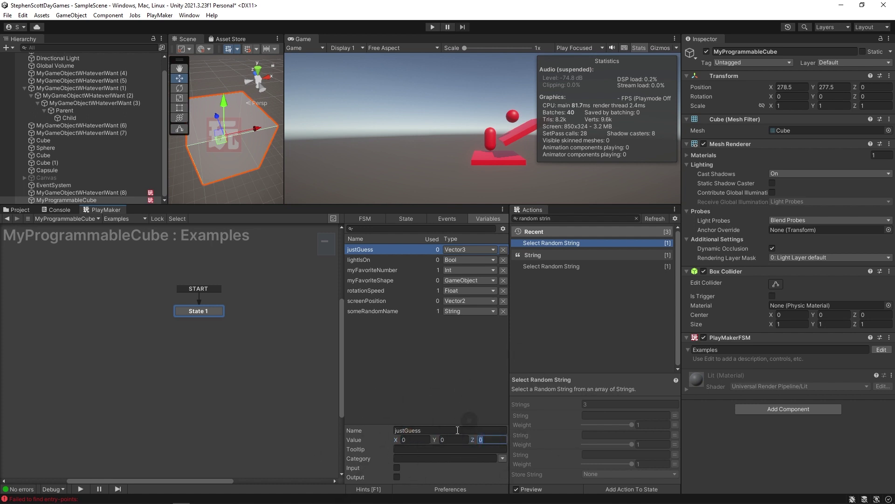
Add a Color variable myCharacterColor and give it a light red value.
mouse_move(547, 421)
right_click(389, 303)
click(399, 380)
click(413, 465)
text(my)
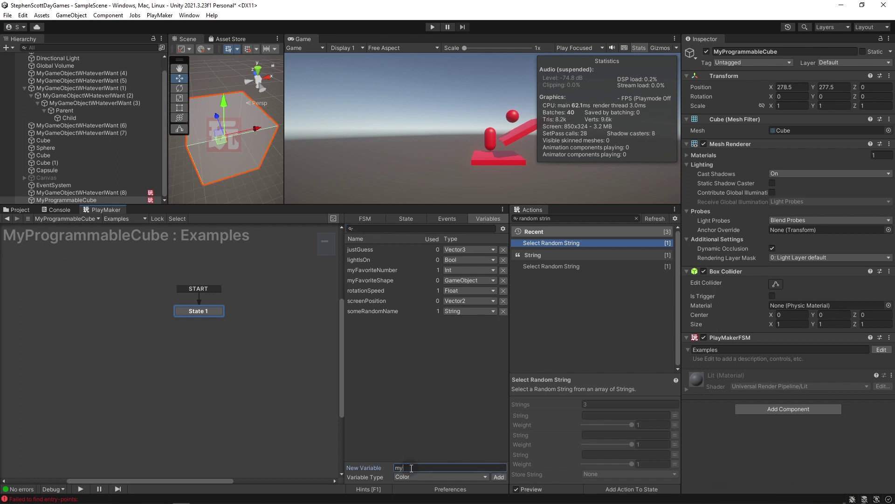
text(CharacterColor)
key(Return)
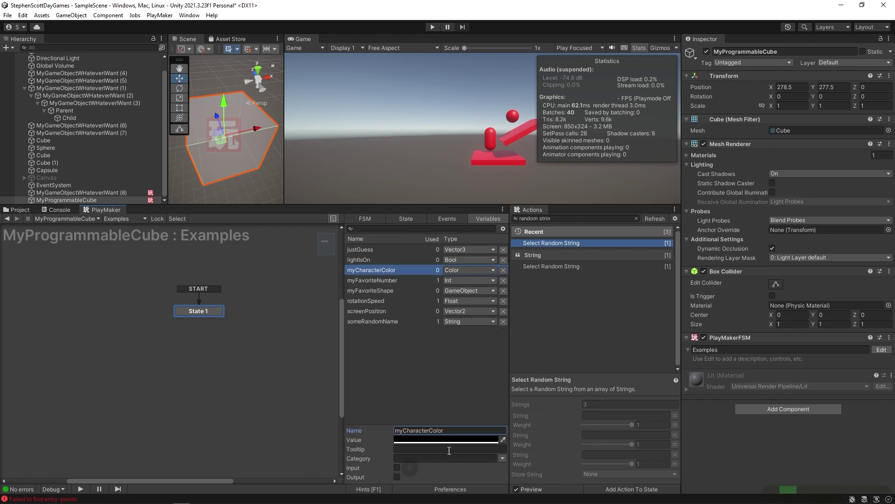
click(445, 439)
drag(473, 348, 495, 327)
Add a Rect variable named rect and edit its X and Y values.
click(410, 390)
text(rect)
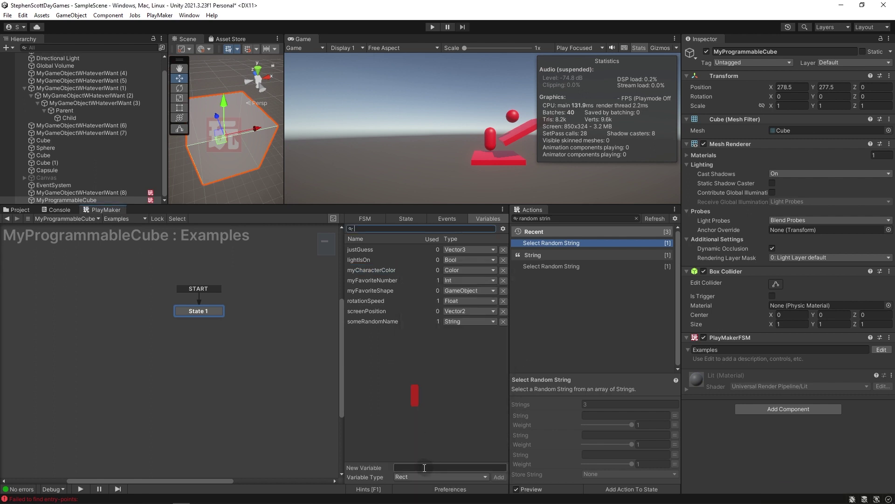
key(Return)
click(411, 433)
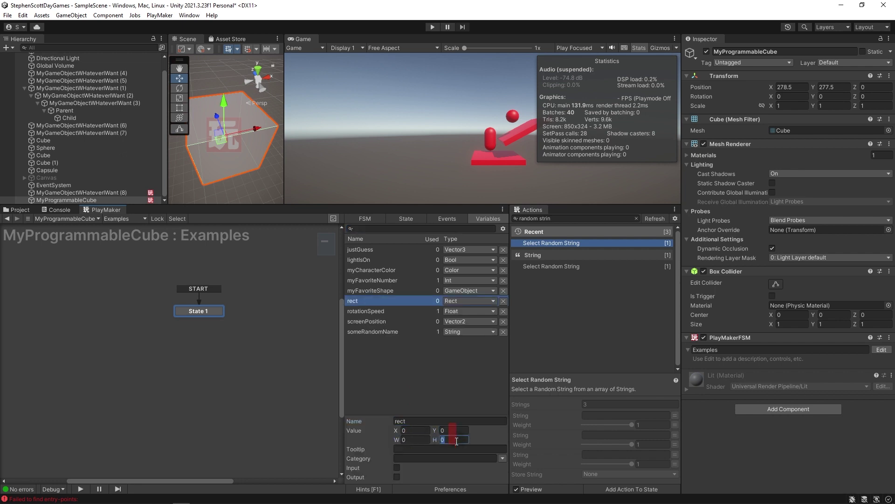
key(Tab)
Add a Material variable named myMaterial.
click(409, 400)
click(409, 466)
text(myMaterial)
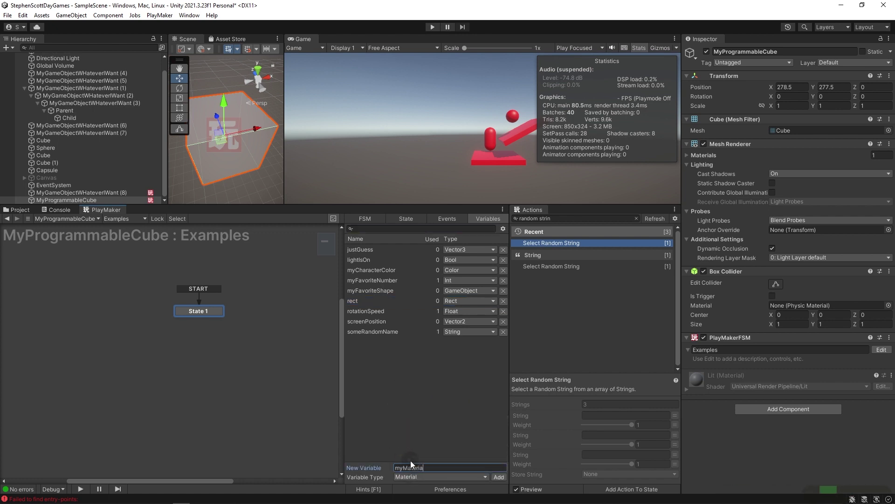
key(Return)
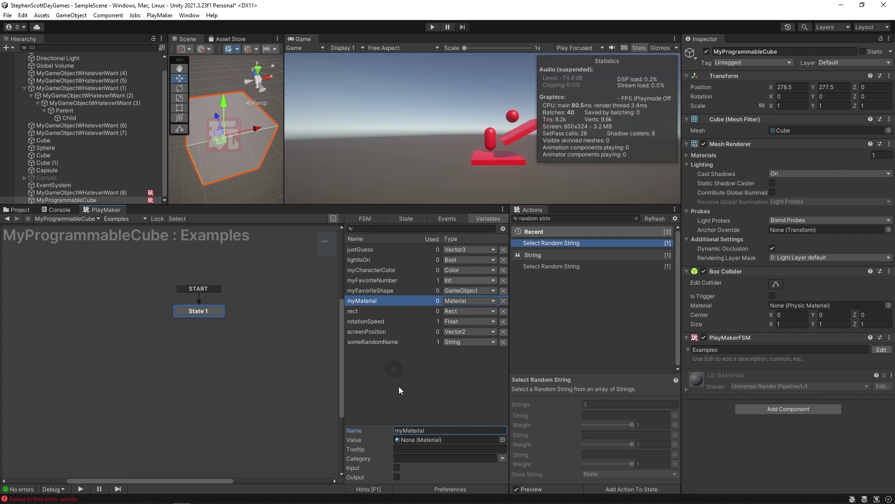
Add a Texture variable named myTexture.
click(416, 386)
click(420, 477)
click(409, 410)
click(411, 467)
text(myTe)
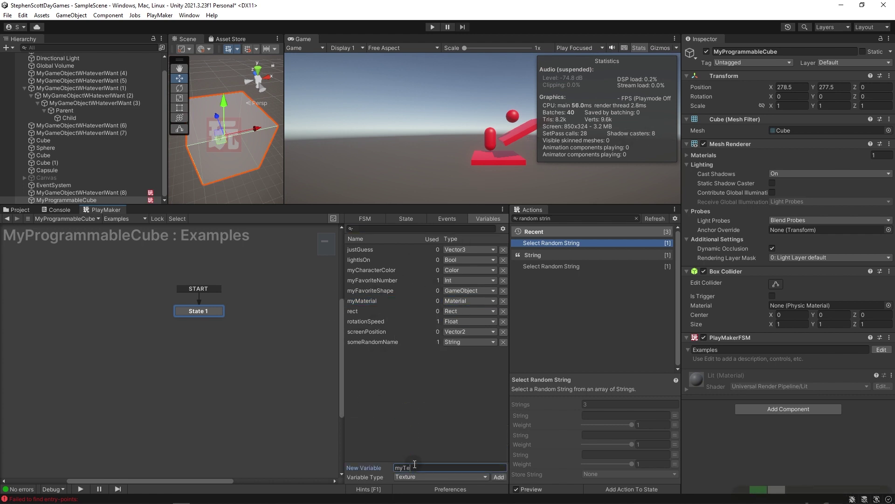
text(xtures)
key(BackSpace)
key(Return)
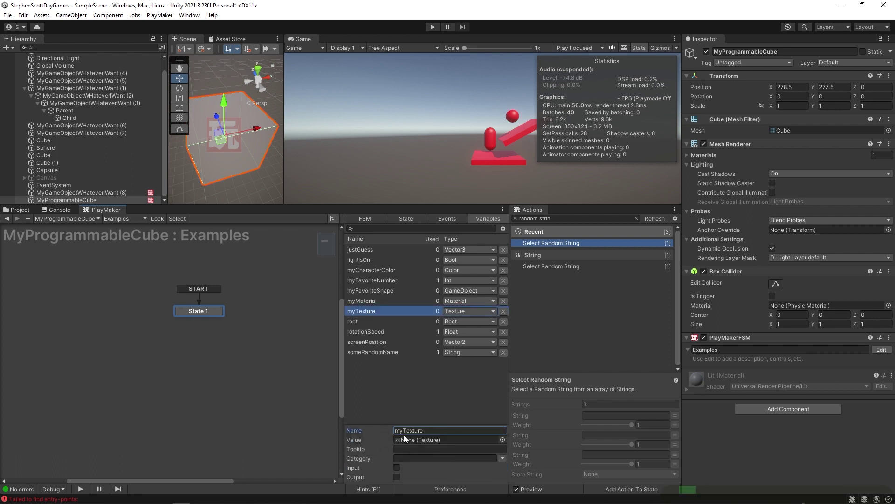
Add a Quaternion variable named quaternion and click through its value fields.
click(387, 392)
click(419, 476)
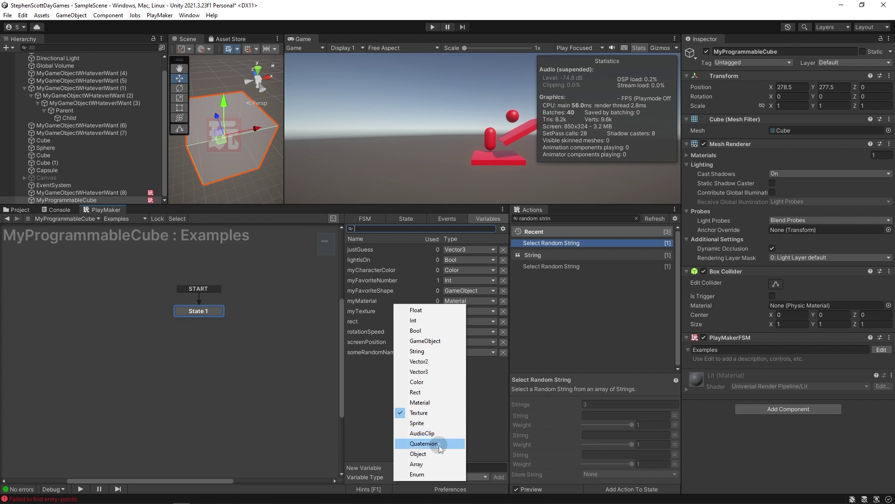
click(438, 444)
click(499, 476)
click(450, 439)
click(493, 439)
click(405, 439)
click(460, 439)
click(477, 440)
click(409, 439)
click(460, 439)
click(492, 439)
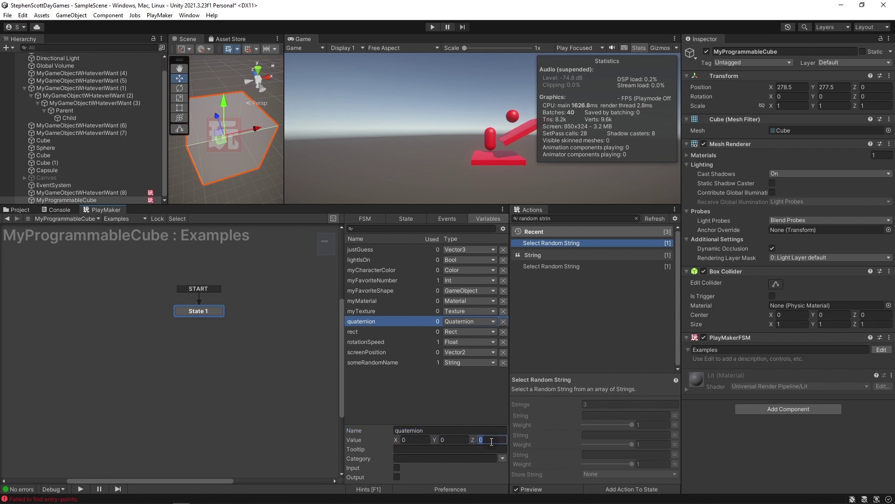
click(409, 440)
Start a new Object-type variable named veryVagueAndGeneric.
click(452, 441)
click(492, 439)
click(483, 447)
click(418, 467)
text(veryVagueAnd)
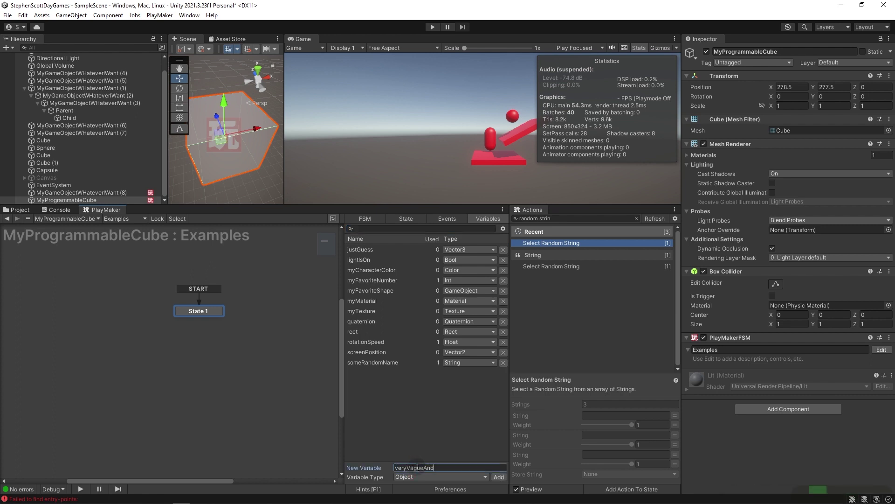
text(Generic)
Add veryVagueAndGeneric and set its object type to UnityEngine BoxCollider.
key(Return)
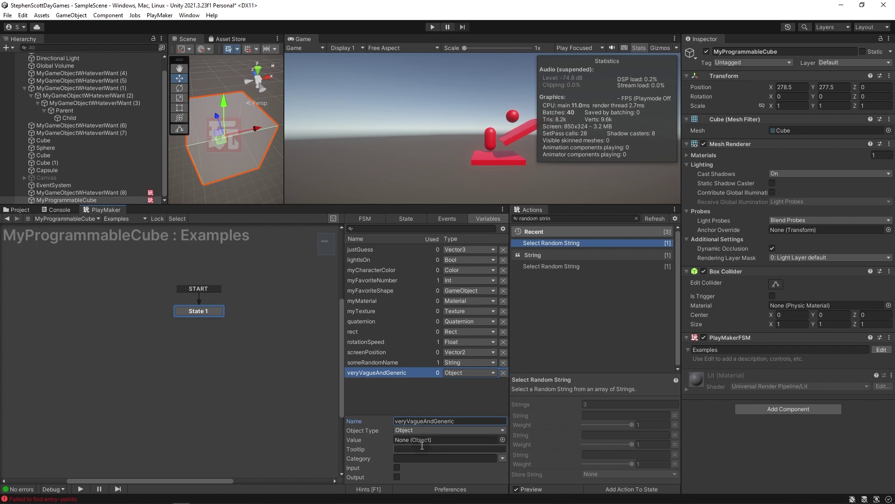
click(421, 430)
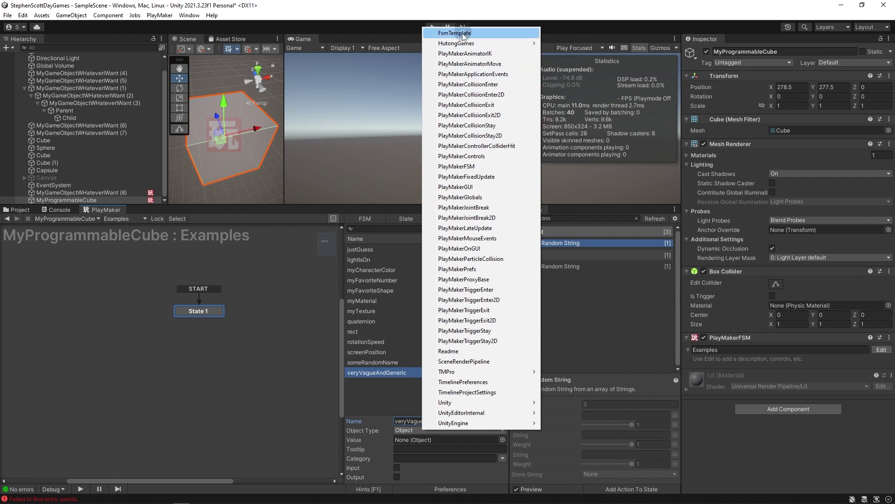
mouse_move(488, 372)
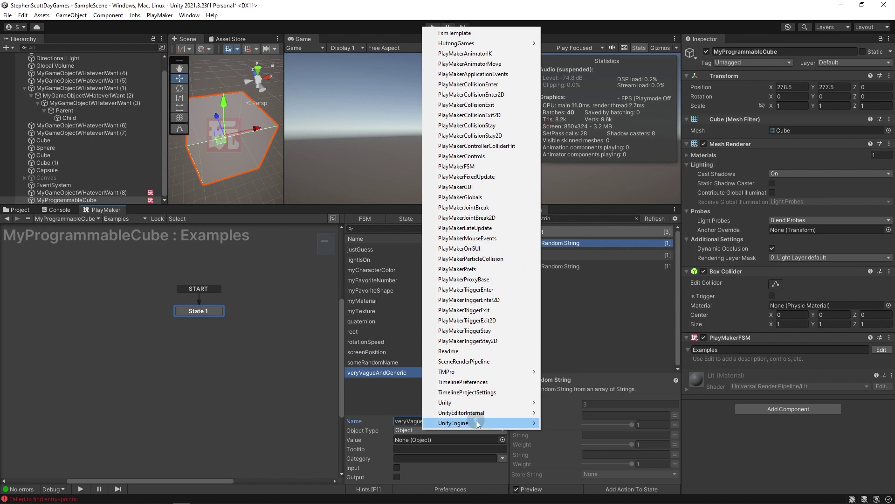
mouse_move(476, 420)
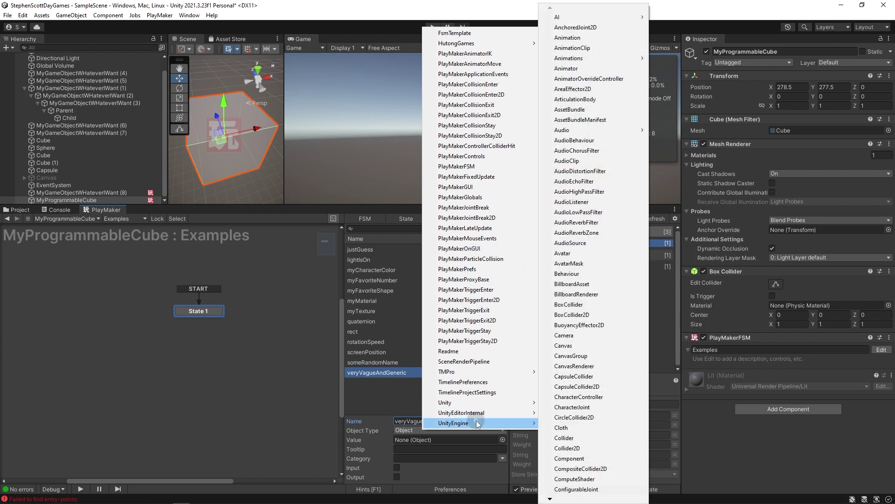
click(591, 304)
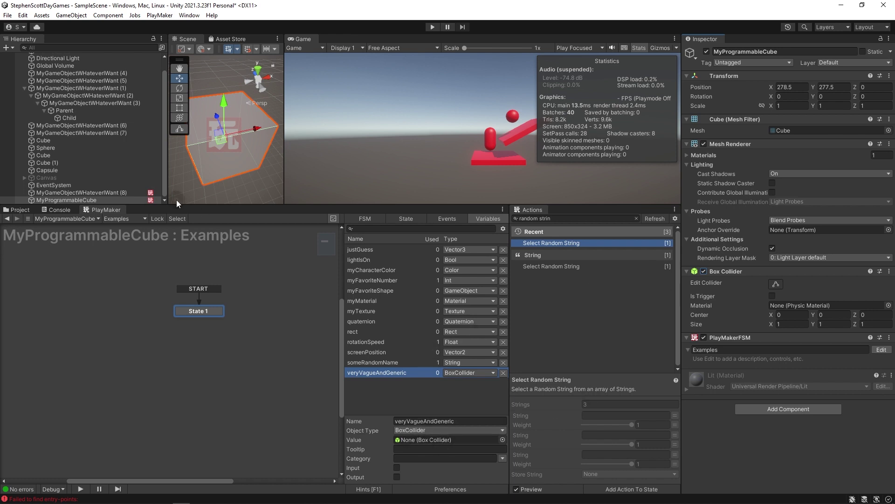
Deselect it and set the next new variable's type to Array.
click(414, 390)
click(440, 476)
click(434, 466)
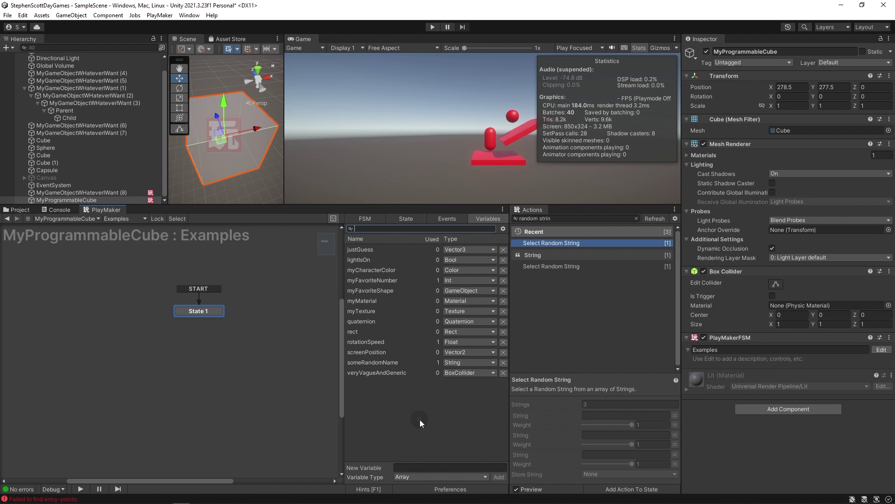
Add GameObject array MyFavoriteGameObjects of size 3, filled with two MyGameObject items and Cube (1).
click(422, 467)
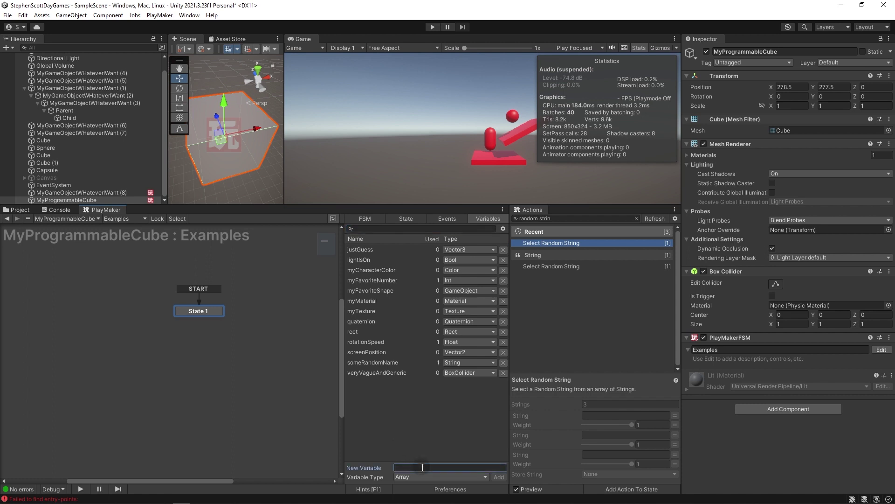
text(MyFavoriteGameObjects)
key(Return)
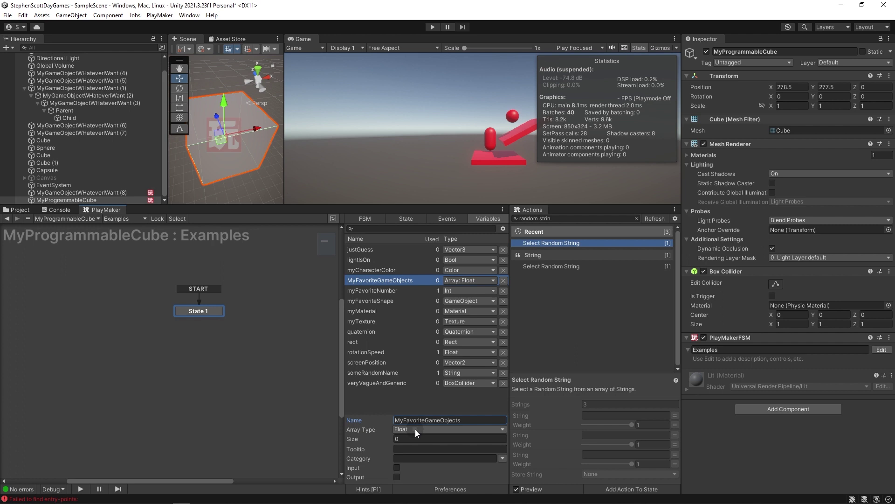
click(415, 429)
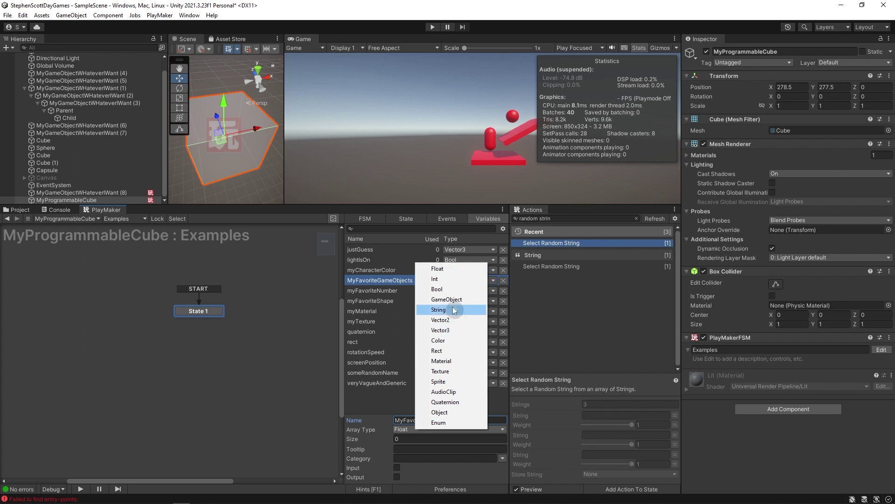
click(449, 300)
click(402, 437)
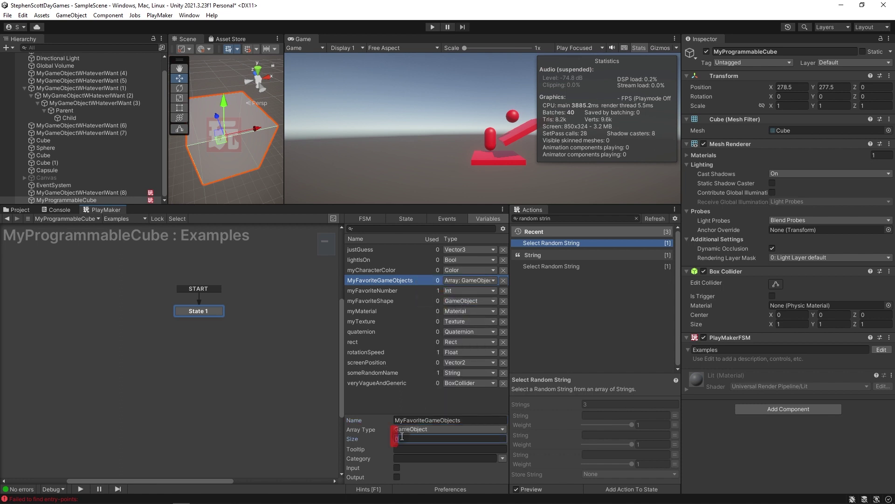
text(3)
drag(96, 61, 419, 424)
drag(79, 132, 410, 431)
drag(47, 162, 432, 443)
Switch the array to Bool, size 10, and tick Elements 0, 2, 8 and 9.
click(424, 401)
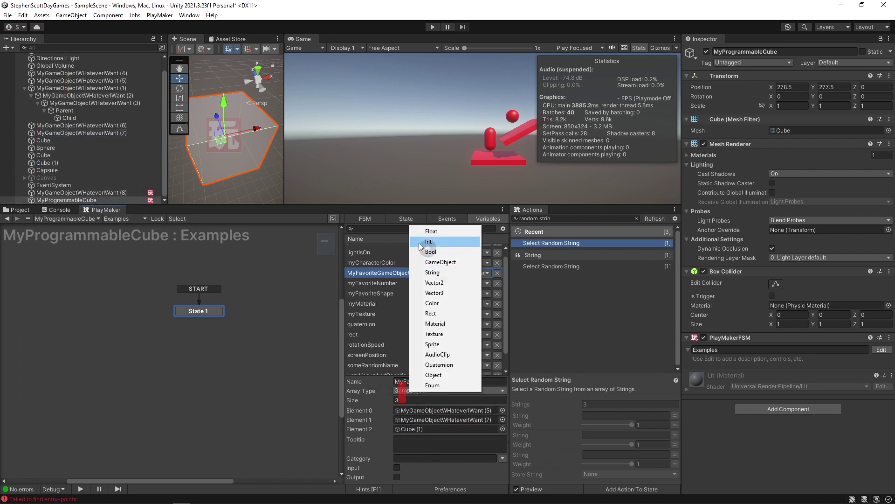
click(432, 252)
click(401, 401)
text(10)
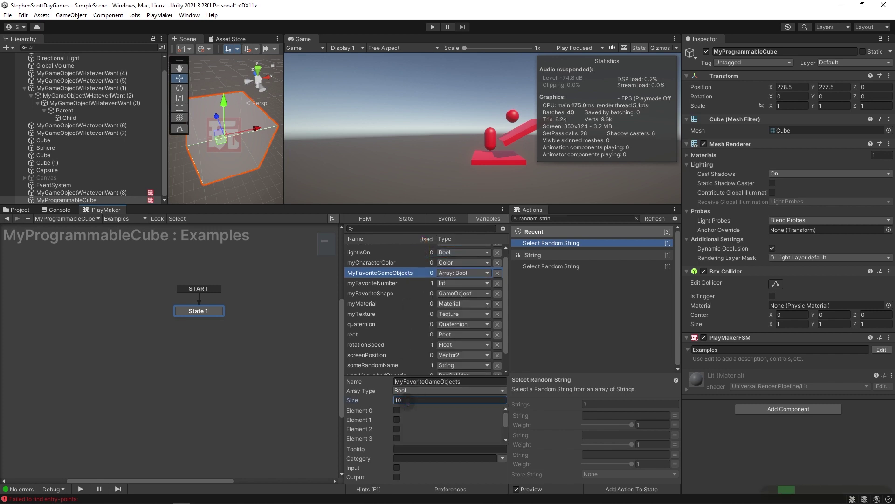
click(397, 410)
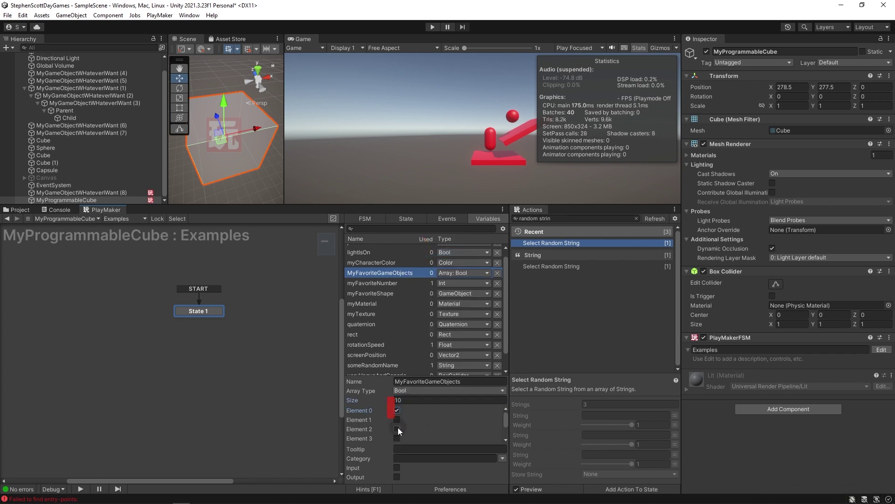
scroll(413, 438, down, 2)
scroll(400, 430, up, 2)
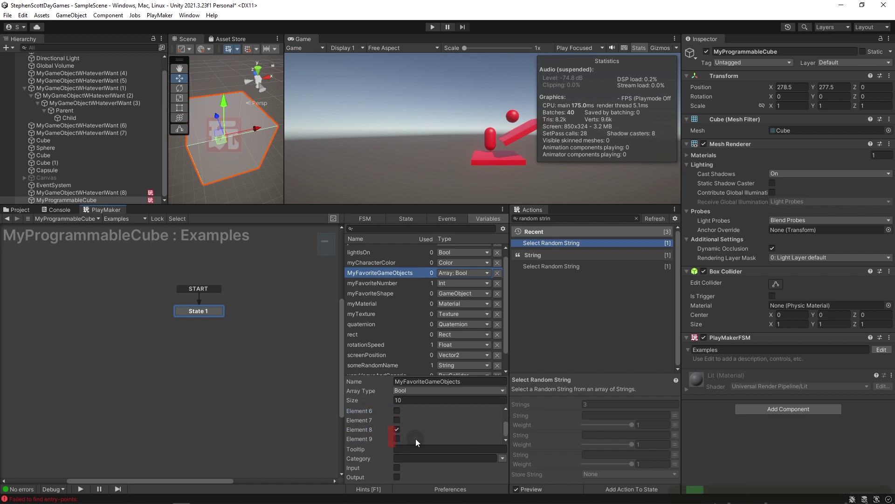
click(397, 429)
scroll(401, 439, down, 2)
click(397, 429)
click(397, 438)
drag(380, 377, 380, 294)
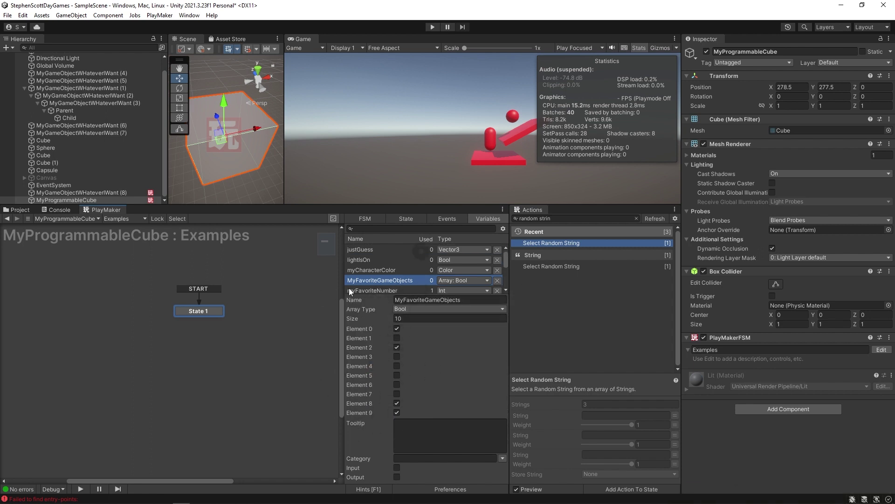
click(371, 318)
Create an Enum-type variable named daysOfTheWeek, leaving its enum type as None.
click(408, 476)
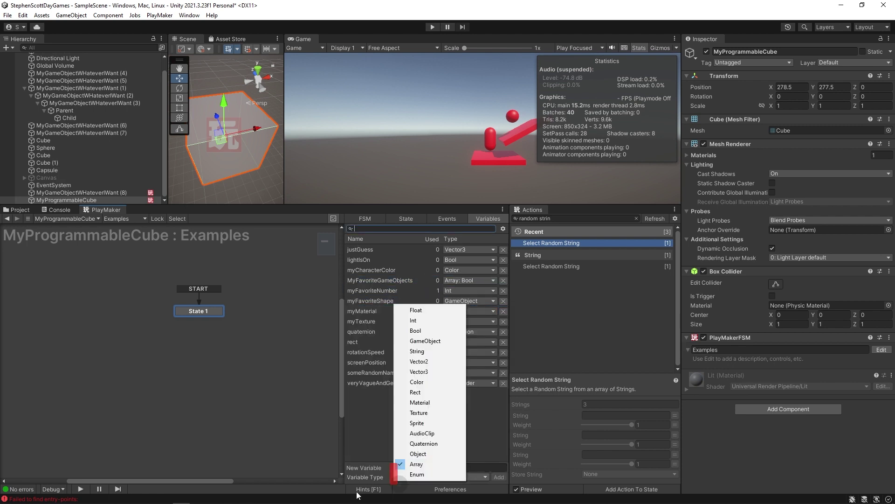
click(407, 475)
click(415, 466)
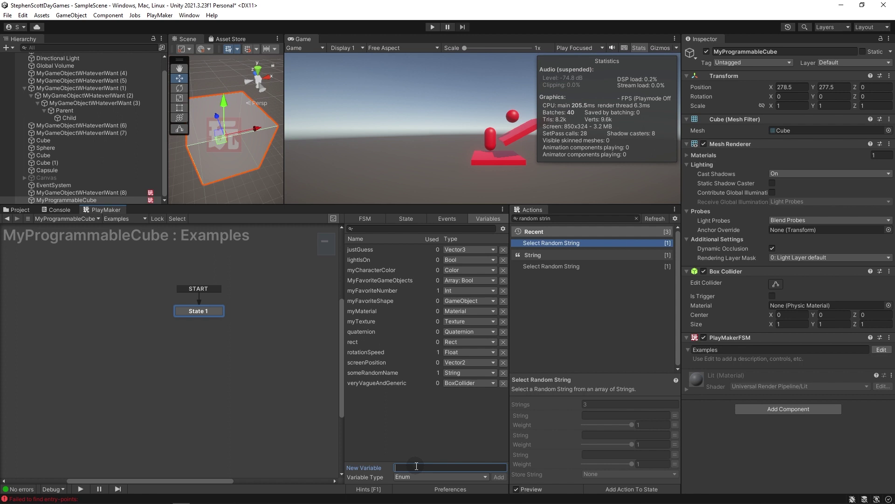
text(daysOfTheWeek)
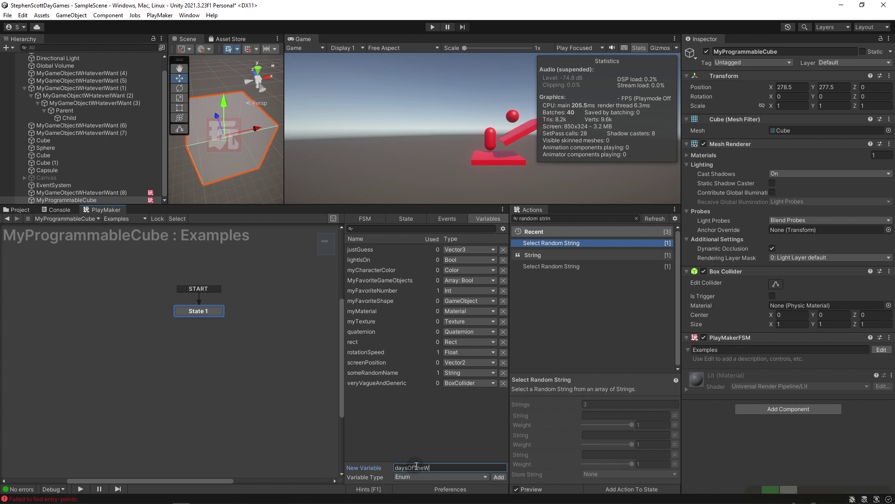
key(Return)
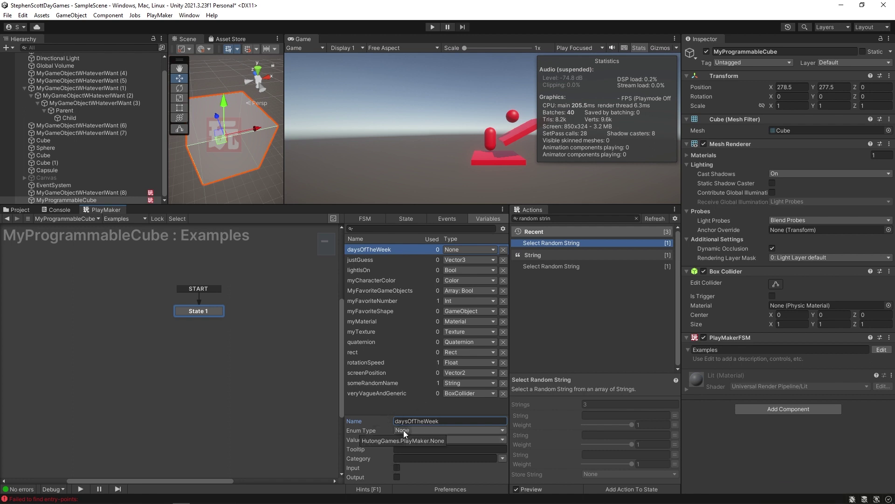
click(158, 14)
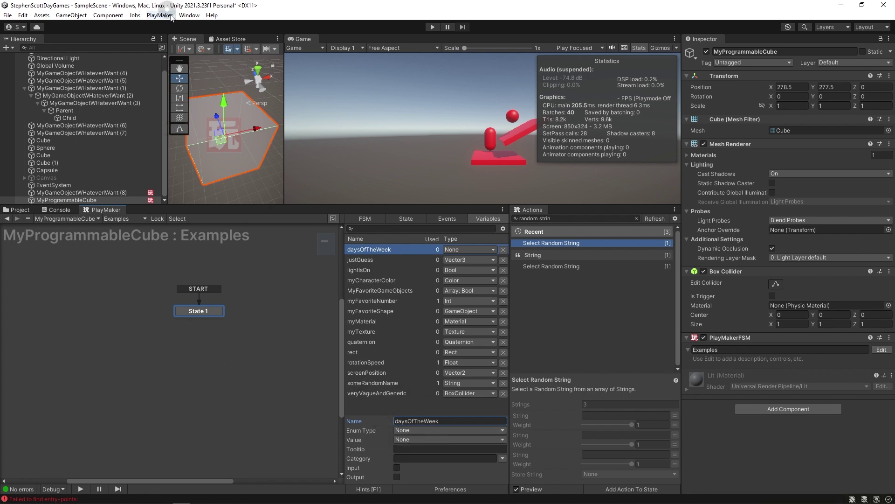
click(158, 14)
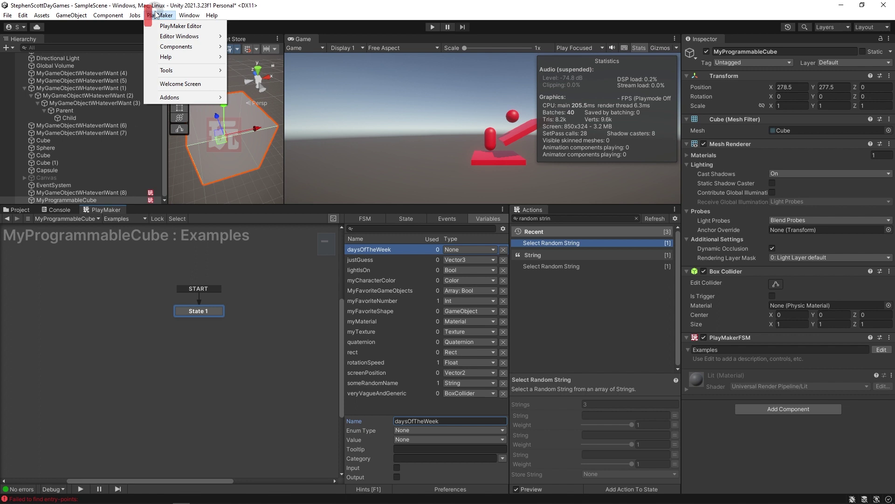
click(388, 451)
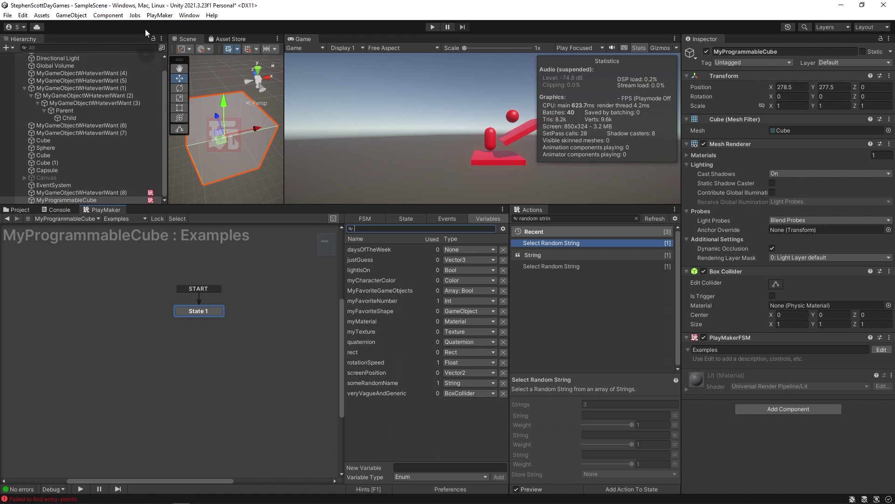
click(167, 16)
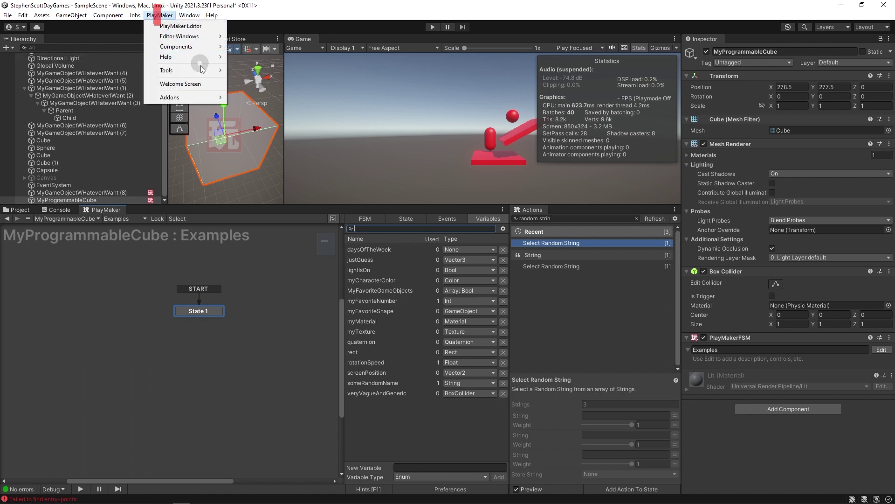
Add State 2 to the right of State 1 in the FSM graph.
mouse_move(202, 73)
click(465, 438)
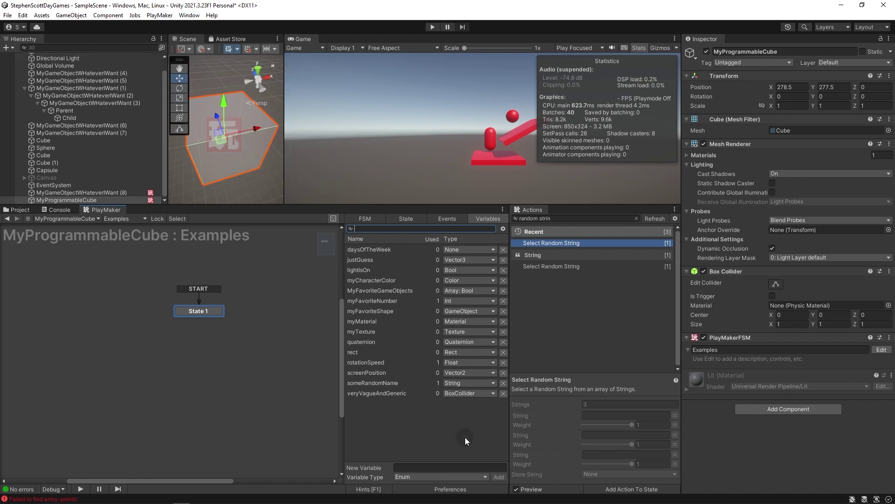
click(355, 308)
mouse_move(185, 316)
mouse_down()
mouse_move(139, 328)
mouse_move(208, 351)
mouse_move(140, 338)
mouse_up()
ctrl+click(243, 340)
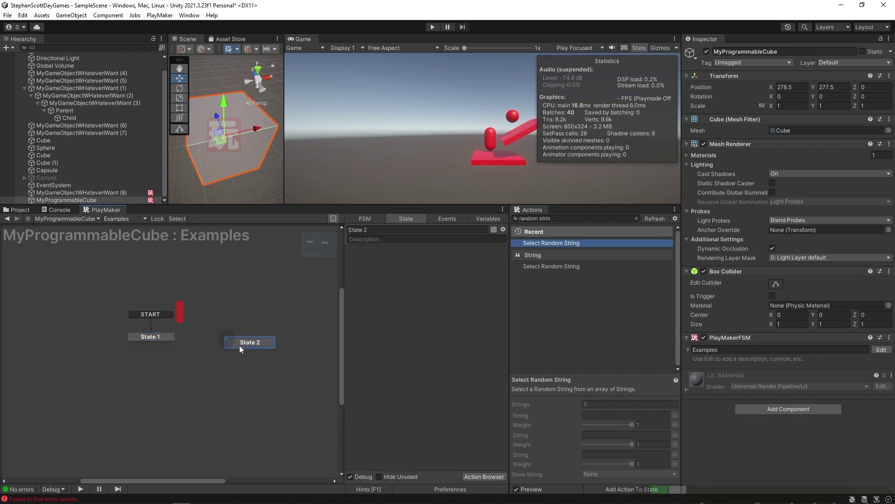
drag(242, 340, 237, 331)
drag(147, 336, 162, 331)
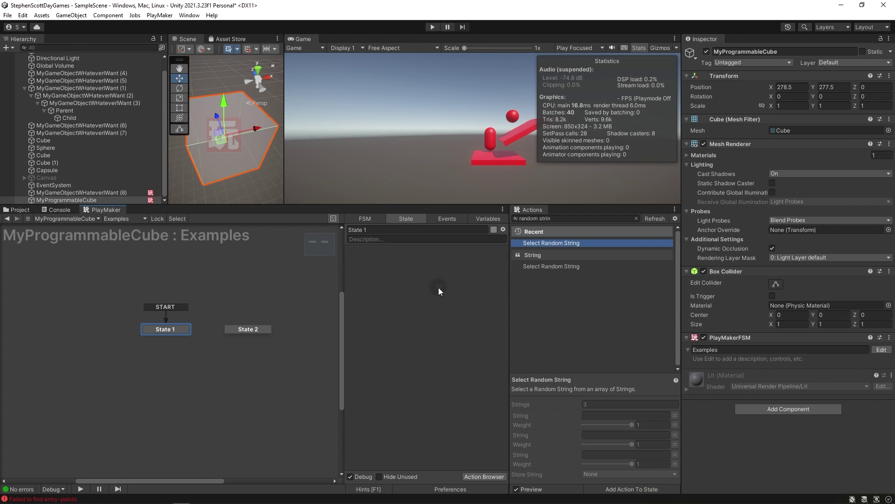
Add a Wait action to State 1 and run the game in Play mode.
click(545, 219)
text(wait)
drag(530, 298, 428, 300)
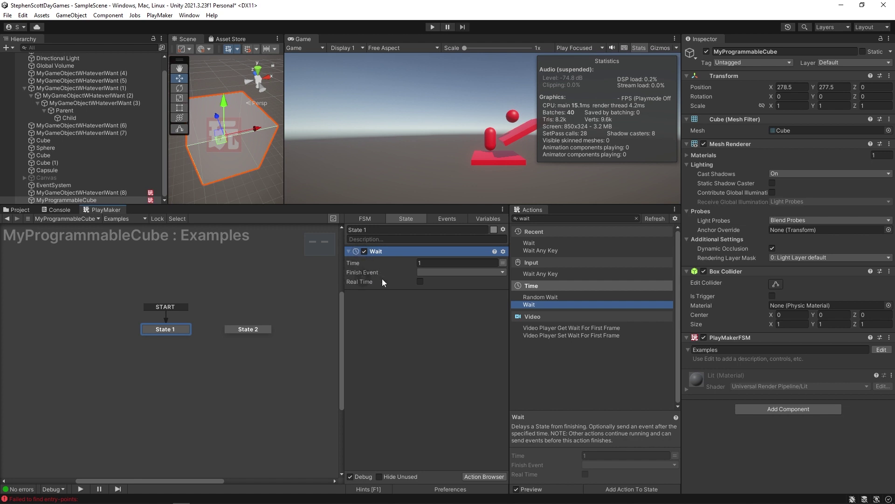
click(441, 356)
key(ctrl+p)
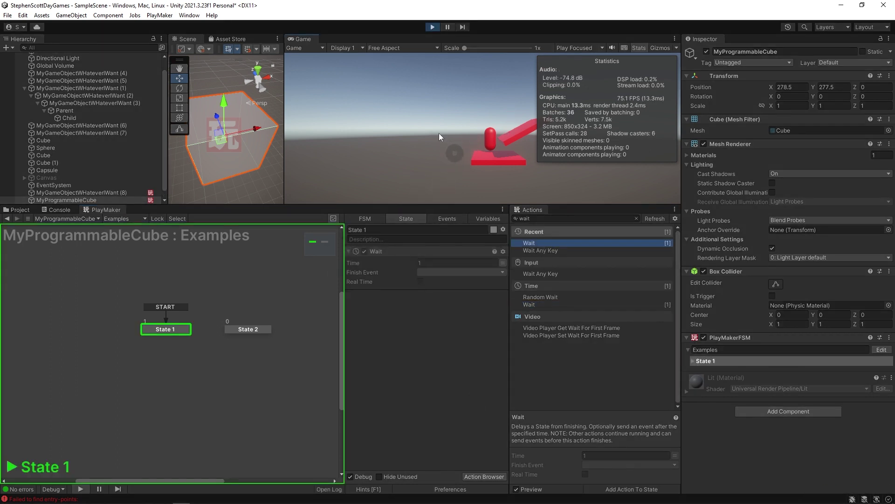
Stop play, set State 1's Wait Time to 5 seconds, and run a brief test.
click(432, 27)
click(422, 340)
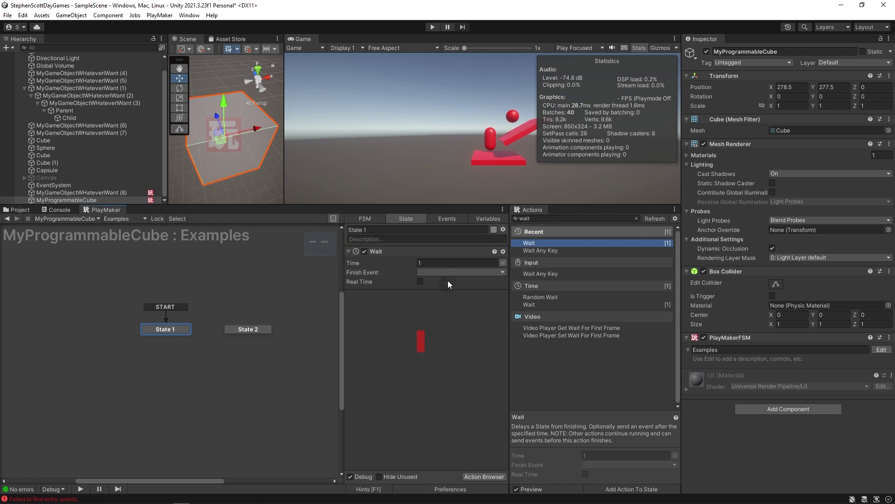
click(433, 262)
text(3)
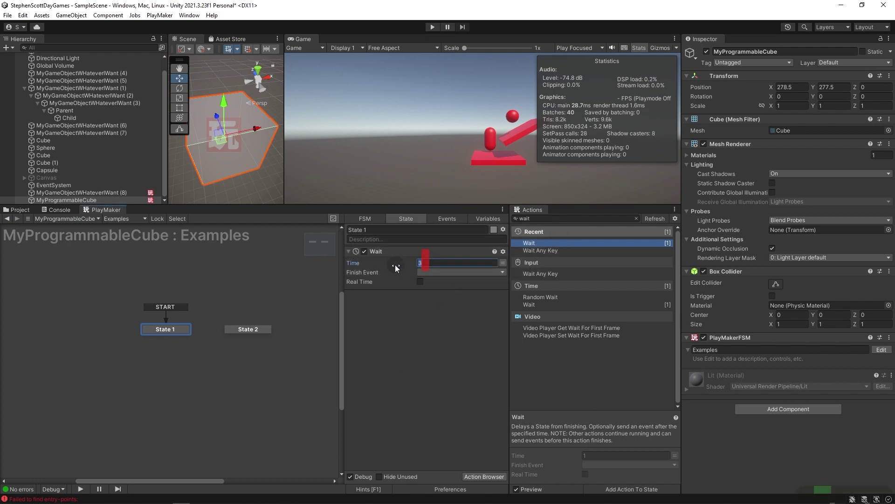
click(412, 320)
click(433, 27)
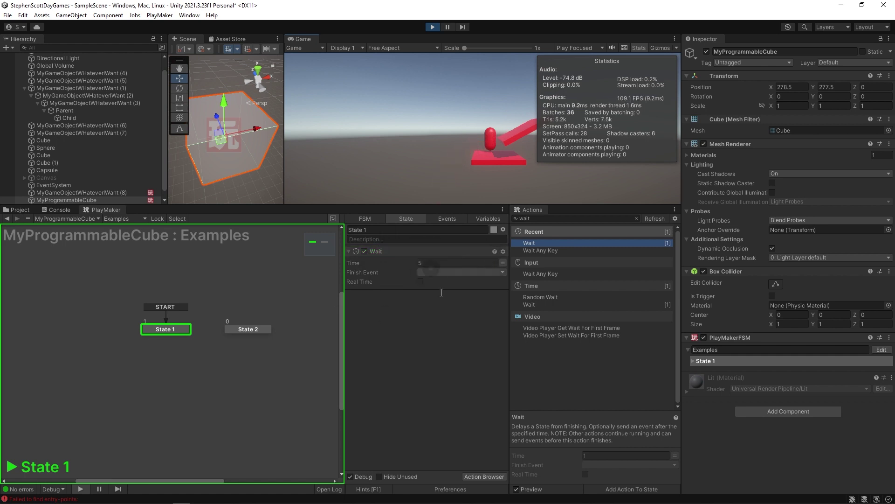
click(432, 27)
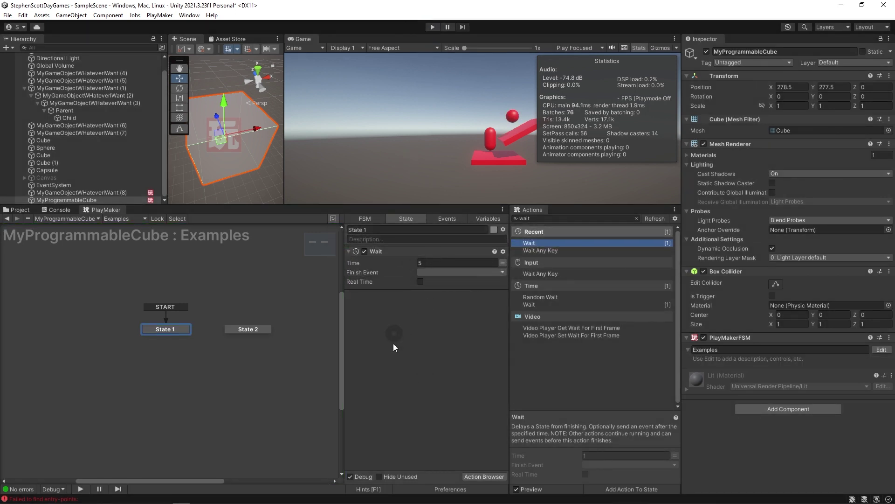
Make State 1's Wait action send a new Finish Event named 'next'.
click(430, 273)
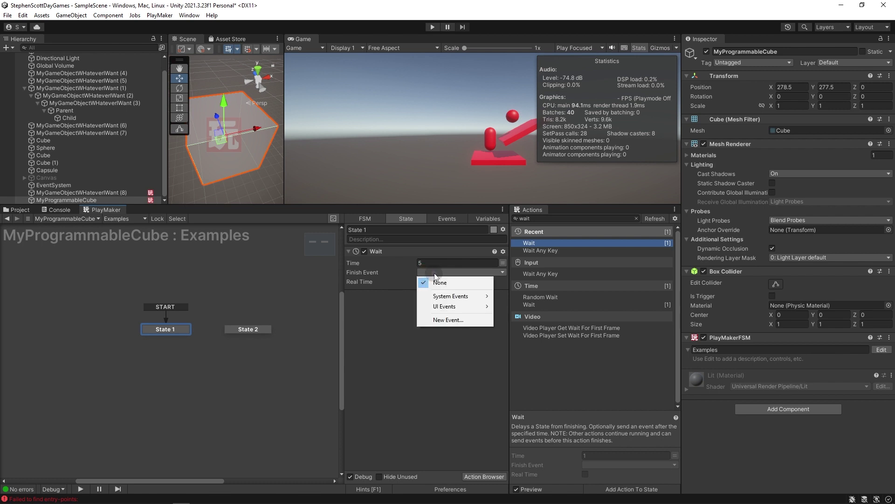
click(444, 319)
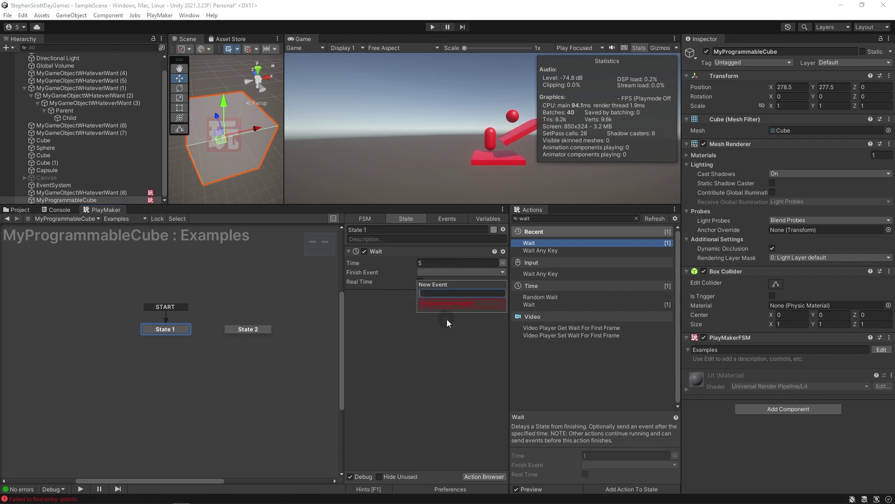
text(next)
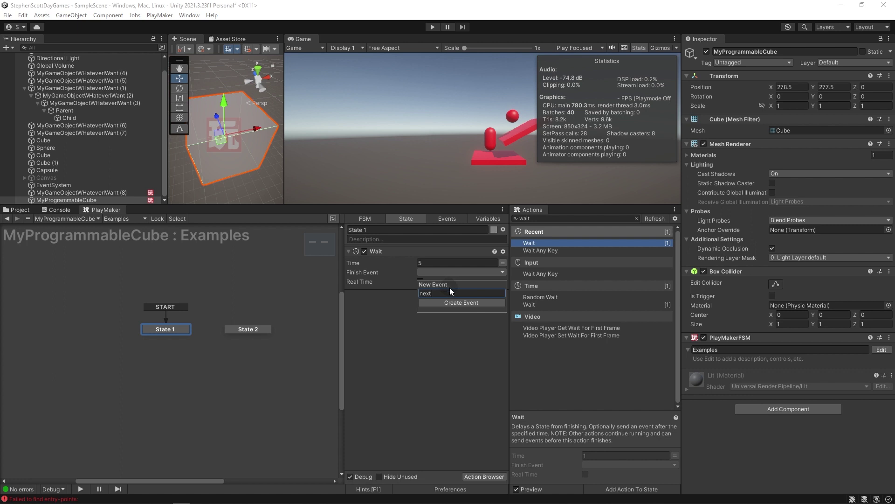
key(Return)
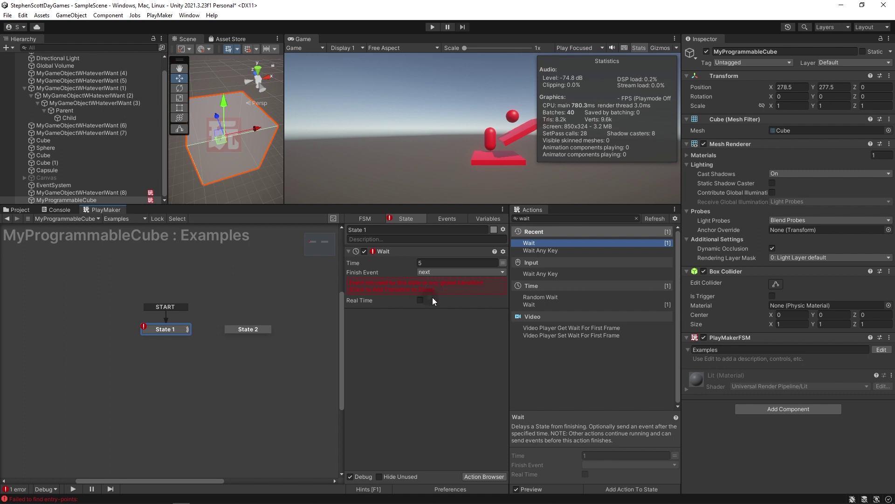
Add the 'next' transition to State 1 and connect it to State 2.
right_click(156, 329)
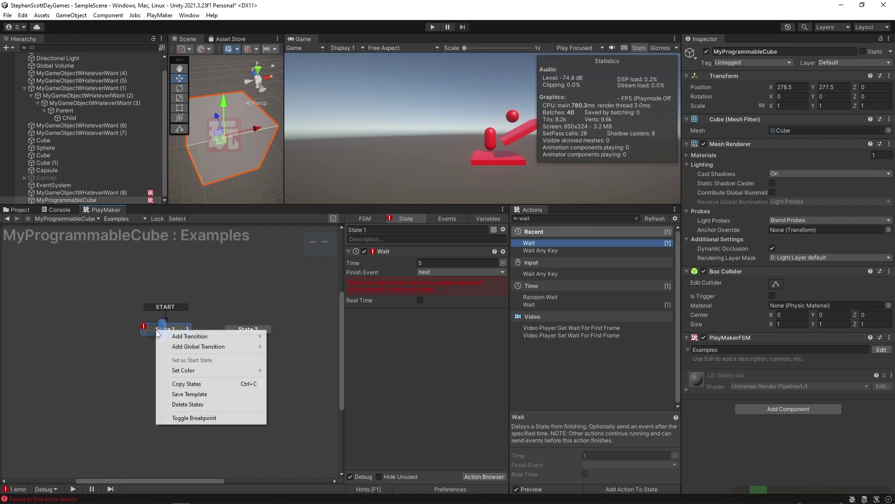
mouse_move(163, 339)
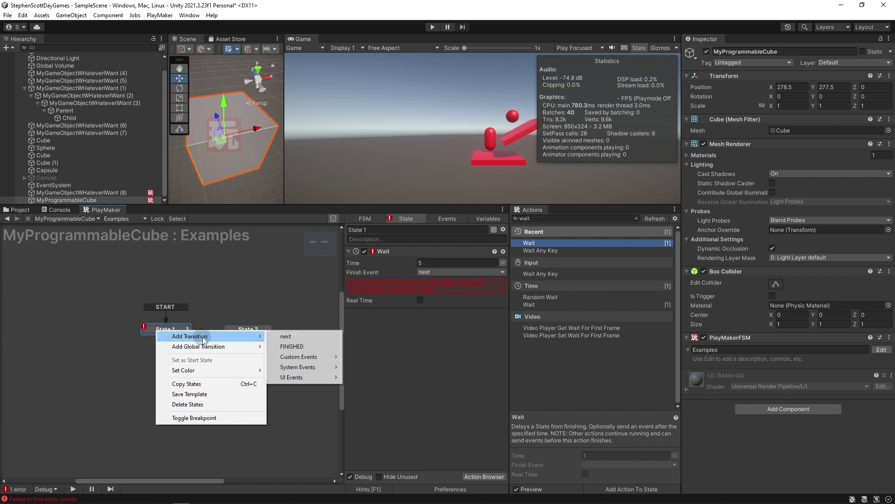
click(400, 333)
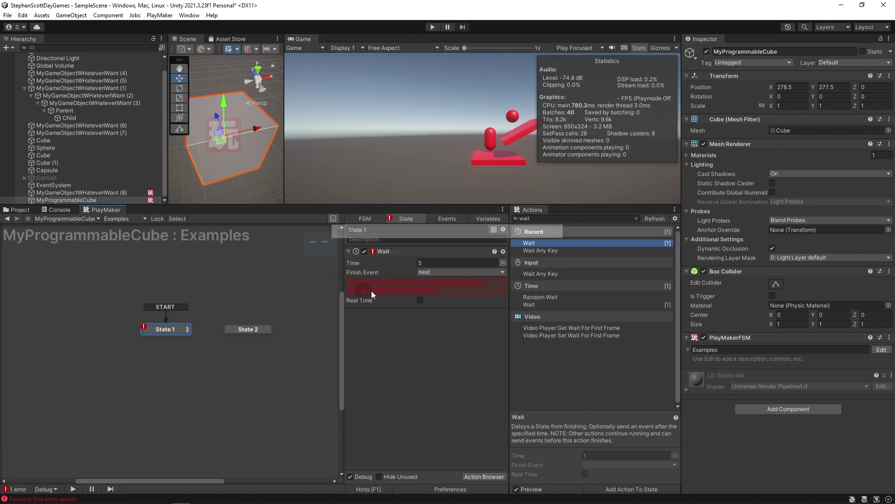
click(410, 292)
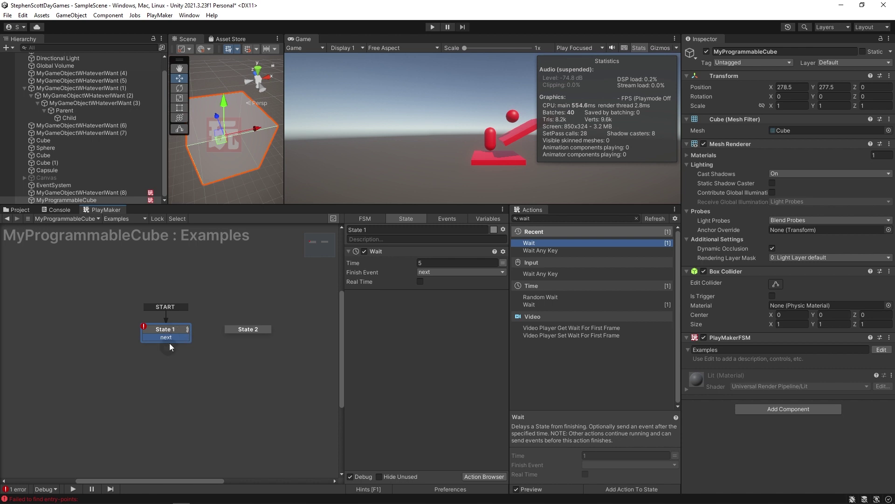
drag(167, 338, 252, 336)
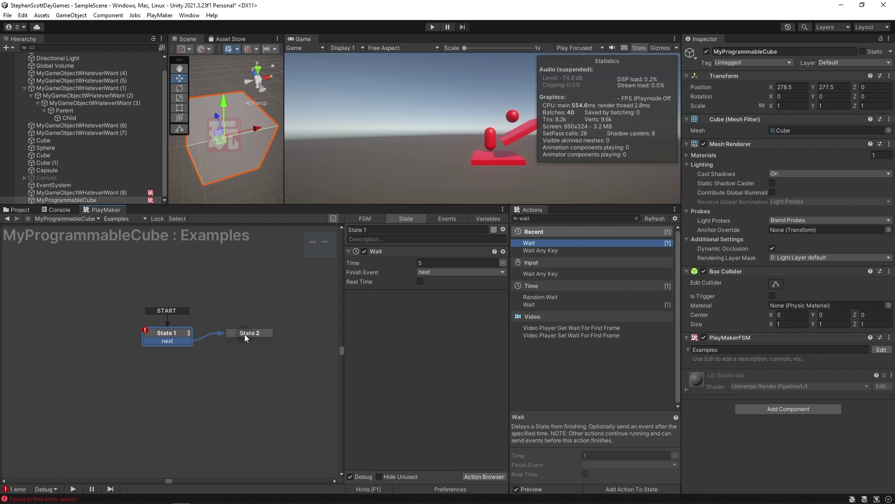
mouse_move(249, 333)
mouse_down()
mouse_move(160, 363)
mouse_move(250, 349)
mouse_move(252, 335)
mouse_up()
Test-run the FSM, checking State 1 and State 2, then stop play.
click(166, 332)
click(432, 27)
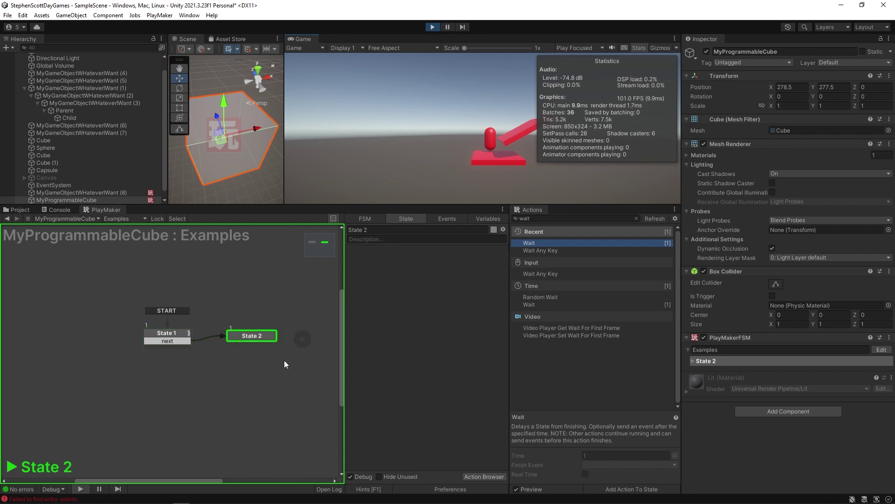
click(169, 331)
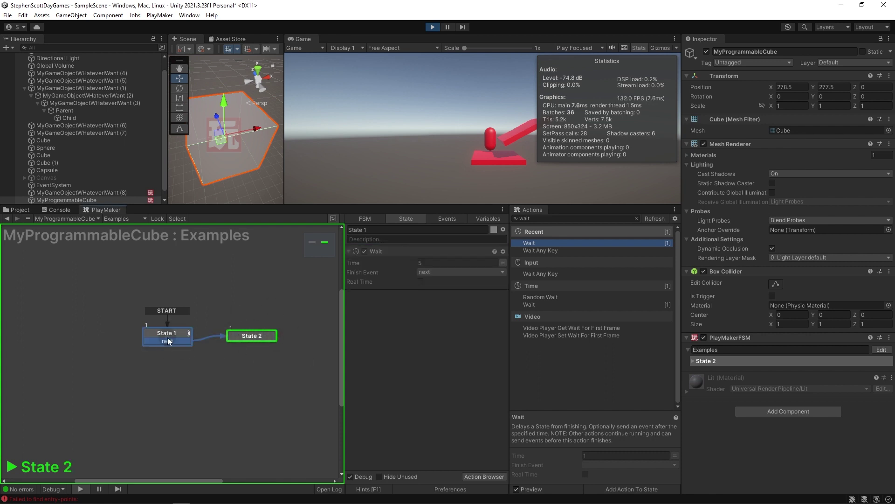
click(254, 336)
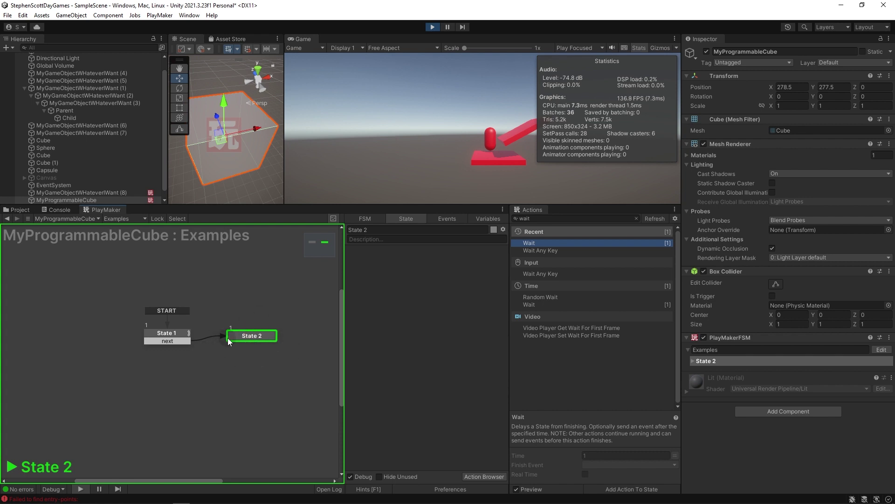
key(ctrl+p)
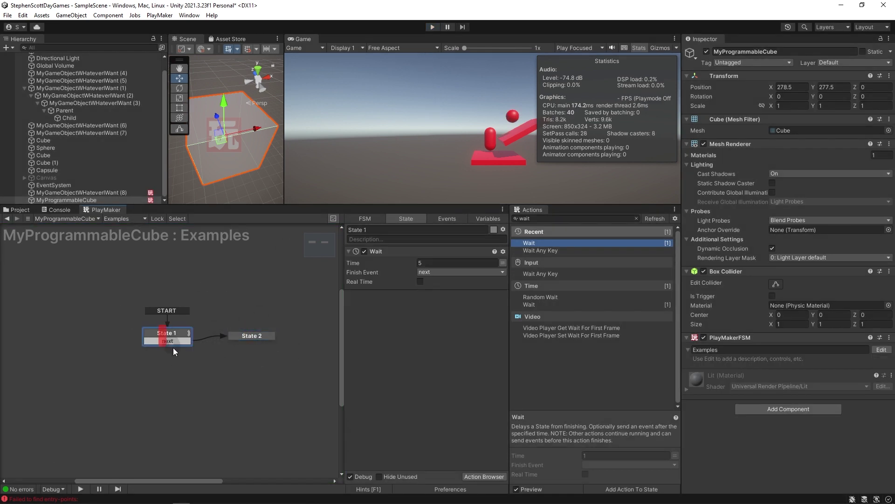
Paste State 1's Wait into State 2, link its 'next' back to State 1, and test the loop.
click(425, 262)
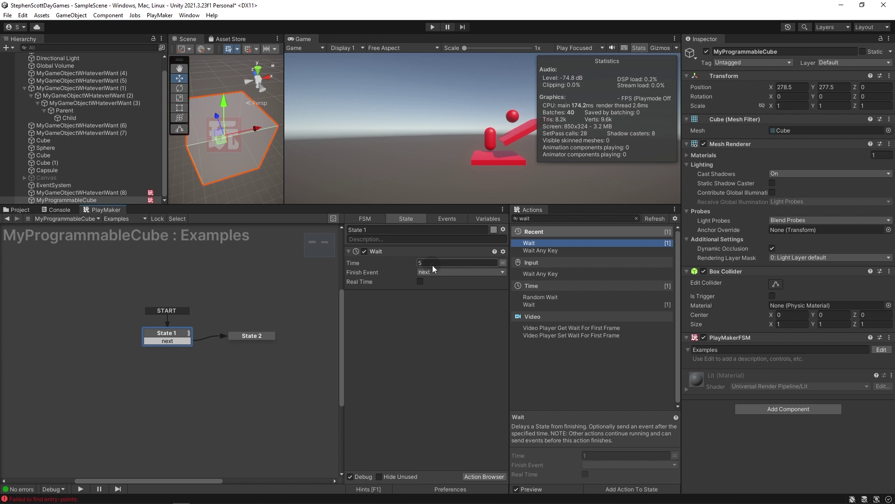
click(395, 251)
click(239, 338)
key(ctrl+v)
click(415, 285)
drag(247, 343, 168, 334)
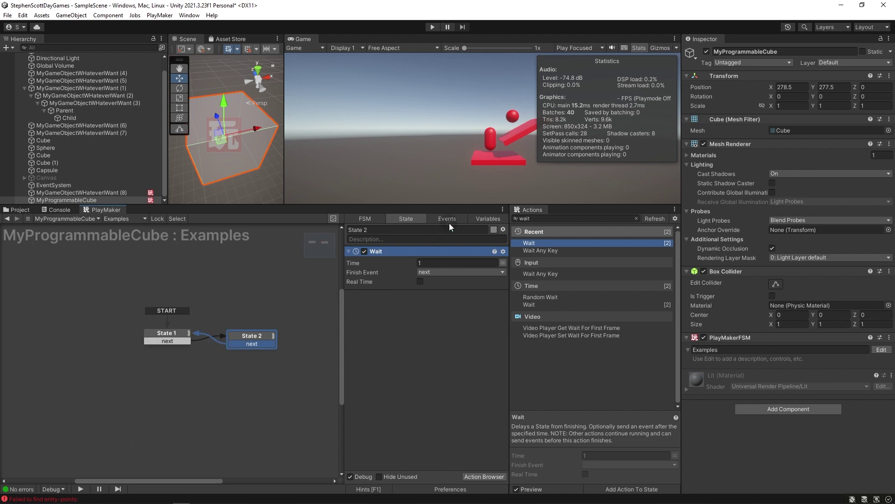
key(ctrl+p)
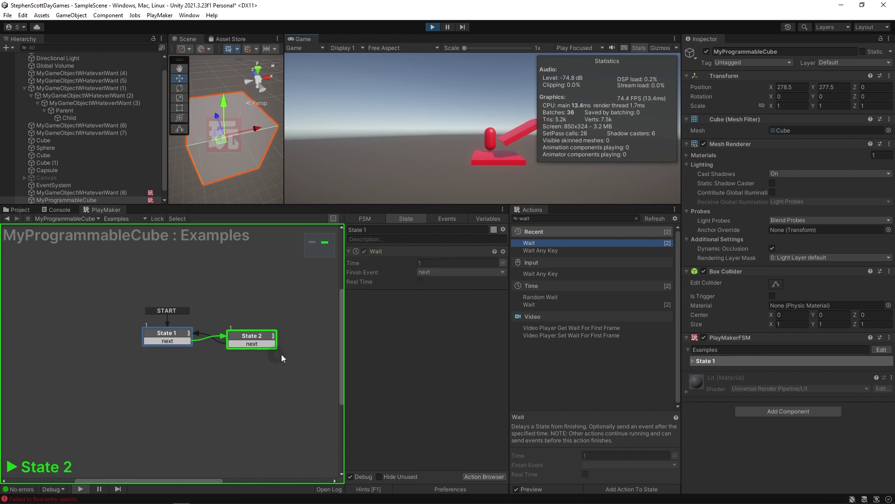
key(ctrl+p)
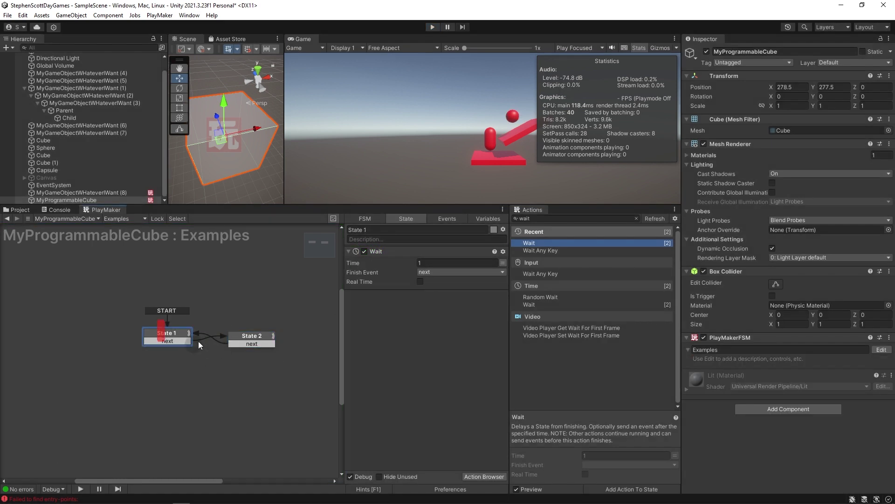
Add a second Wait action to State 1, with Times of 5 and 3 seconds.
double_click(535, 243)
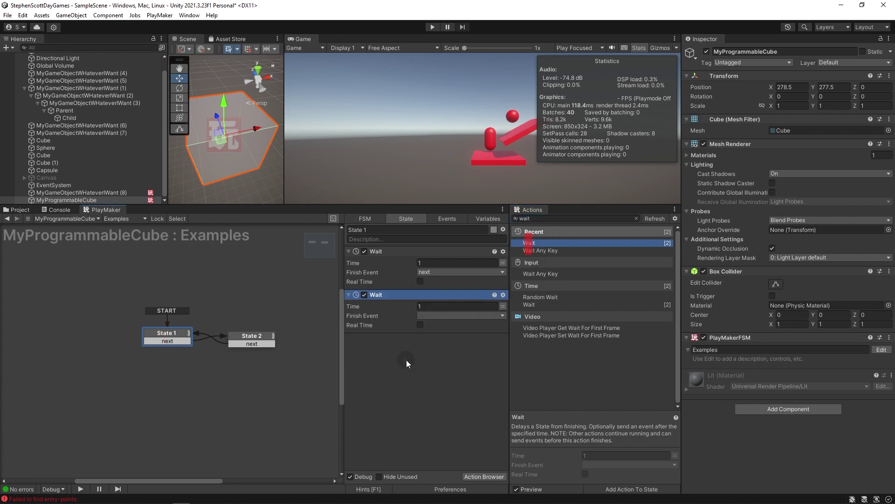
click(424, 263)
text(5)
click(422, 306)
text(3)
click(425, 355)
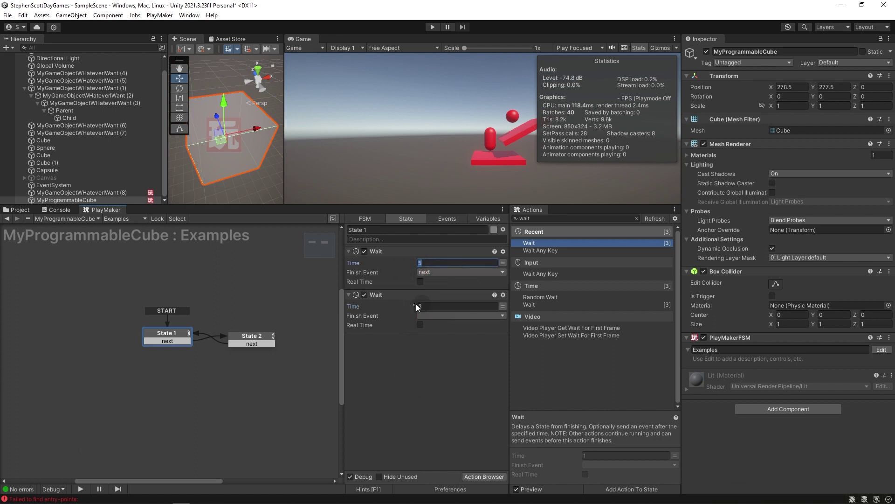
Give the 3-second Wait a new 'meFirst' event, dragging its transition out to create State 3.
click(432, 305)
click(440, 316)
click(459, 388)
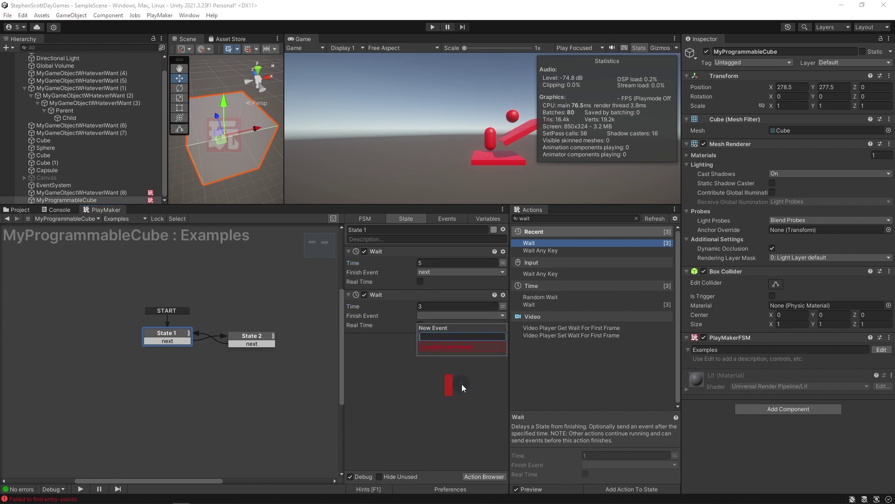
text(meFirst)
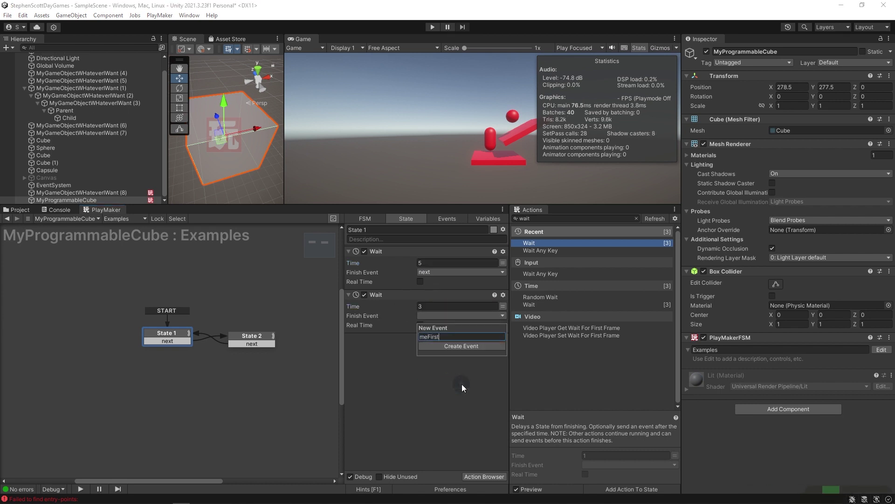
key(Return)
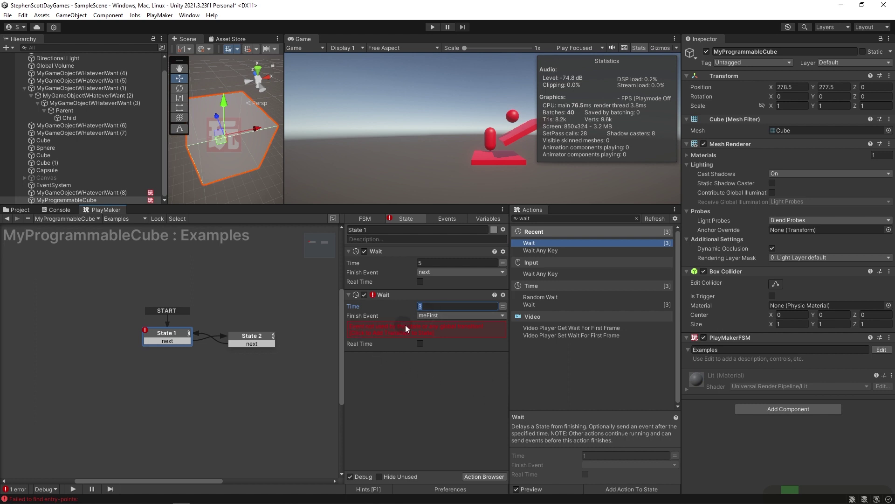
click(402, 327)
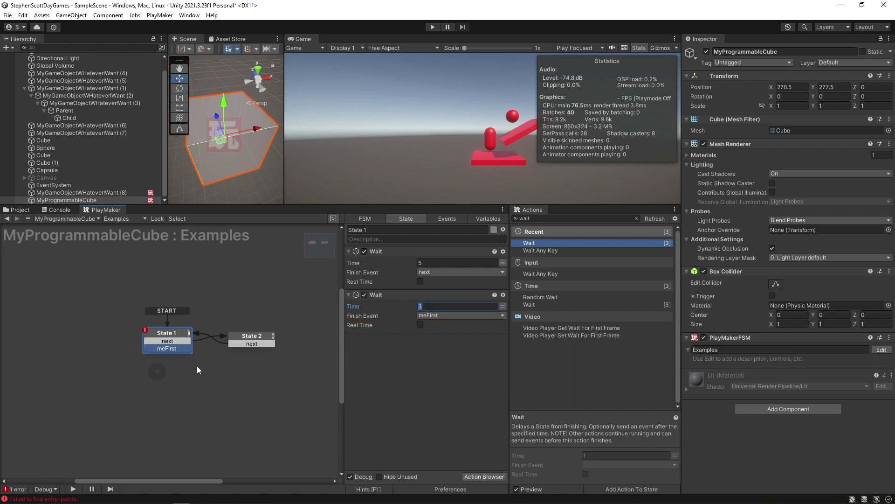
drag(181, 347, 198, 373)
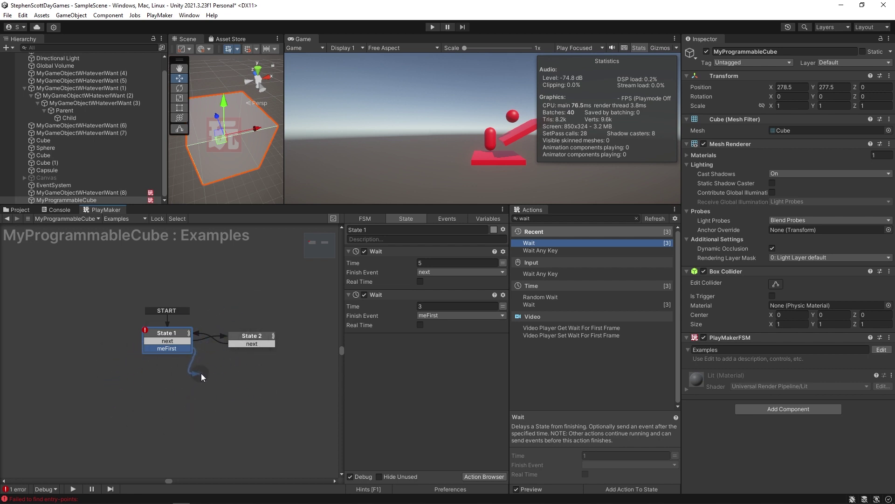
drag(199, 368, 164, 368)
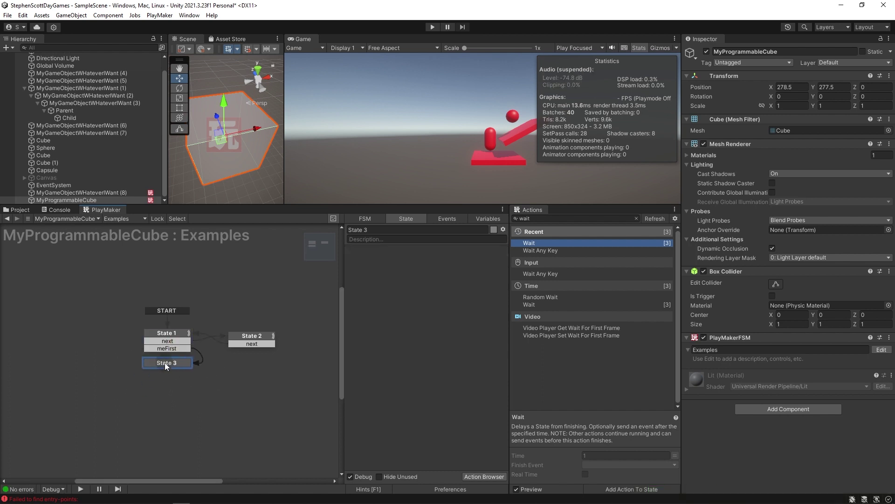
Rename State 2 to 'waited 5 seconds'.
click(248, 348)
click(152, 332)
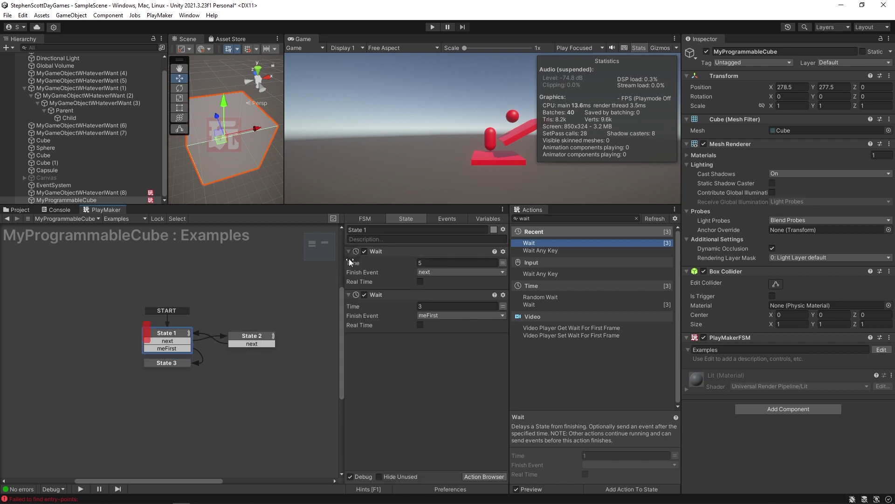
click(247, 335)
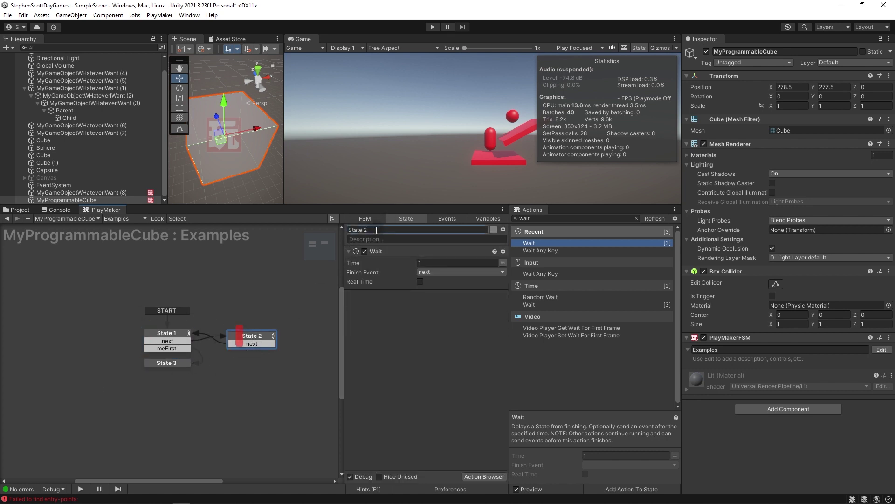
key(BackSpace)
key(BackSpace)
key(BackSpace)
key(BackSpace)
key(BackSpace)
key(BackSpace)
key(BackSpace)
text(waited 5 seconds)
key(Return)
click(167, 333)
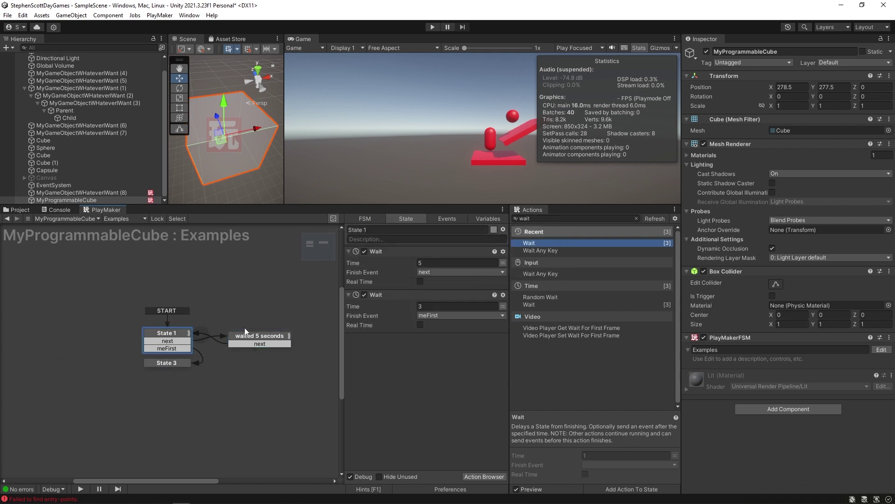
click(261, 334)
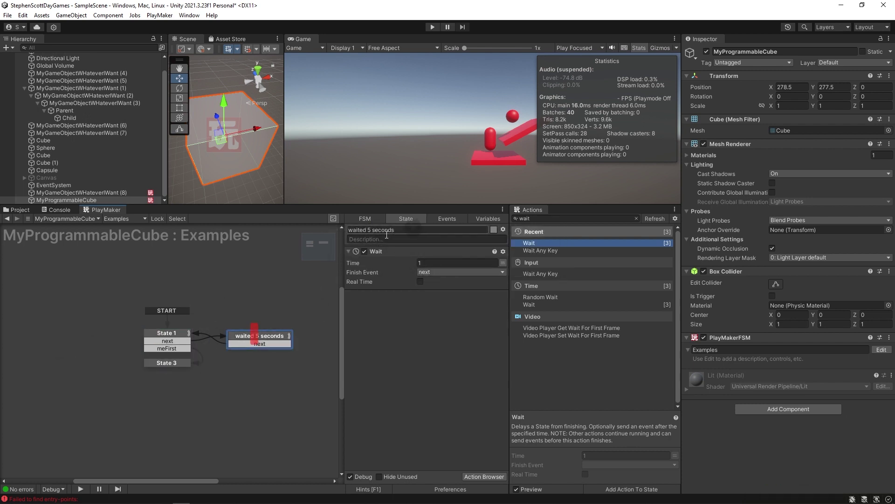
Rename State 3 to 'waited 3 seconds'.
click(158, 364)
click(380, 229)
text(waited 3 seconda)
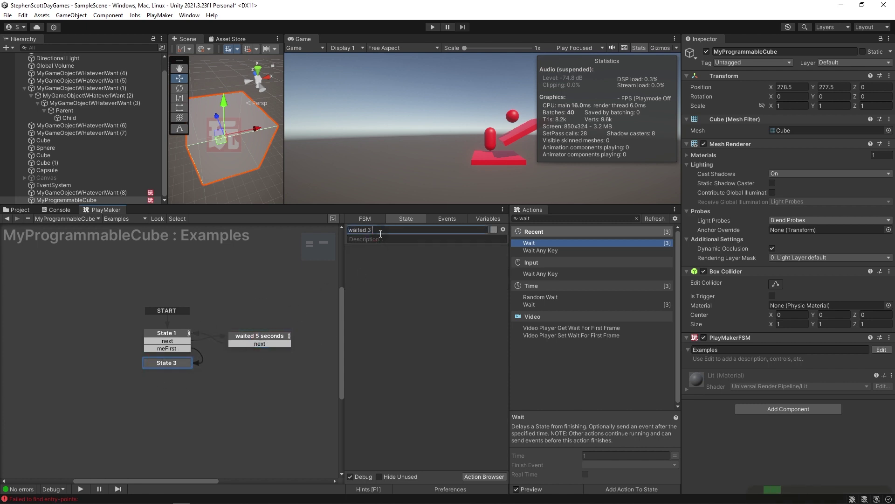
key(BackSpace)
text(s)
key(Return)
Add a Wait action to 'waited 3 seconds' and link its 'next' back to State 1.
click(265, 334)
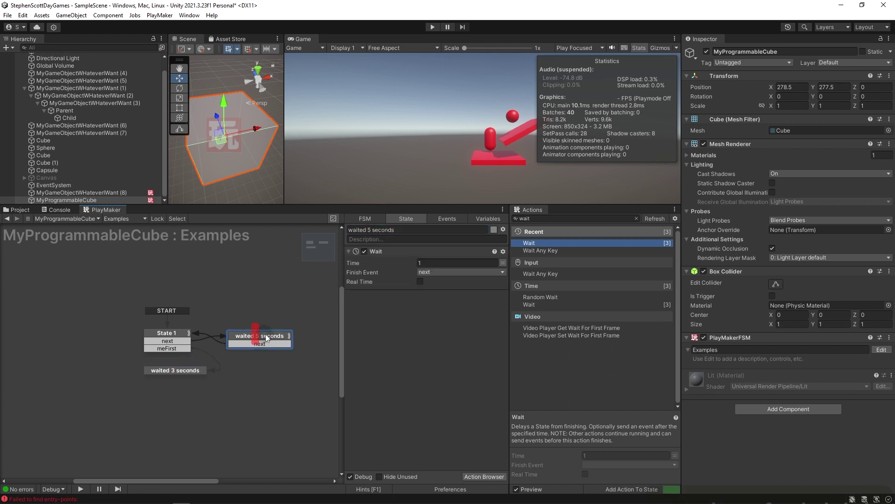
click(404, 250)
click(185, 371)
drag(529, 242, 361, 332)
click(368, 290)
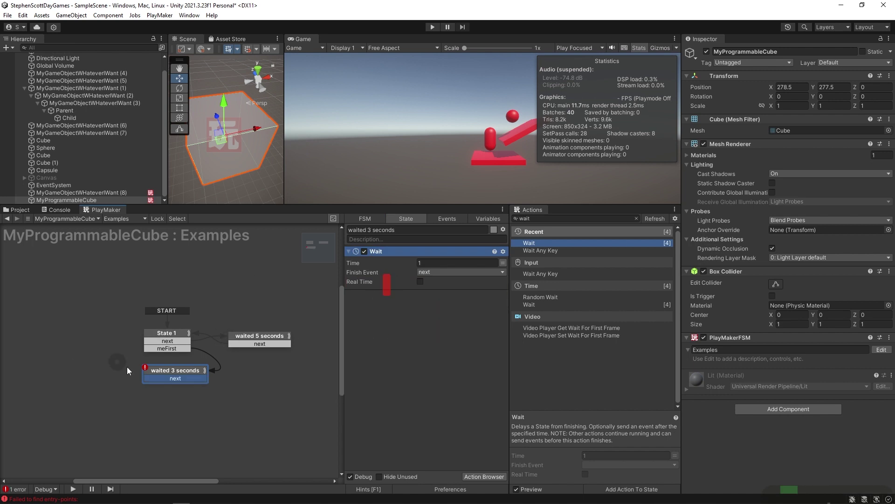
drag(167, 378, 161, 335)
click(173, 385)
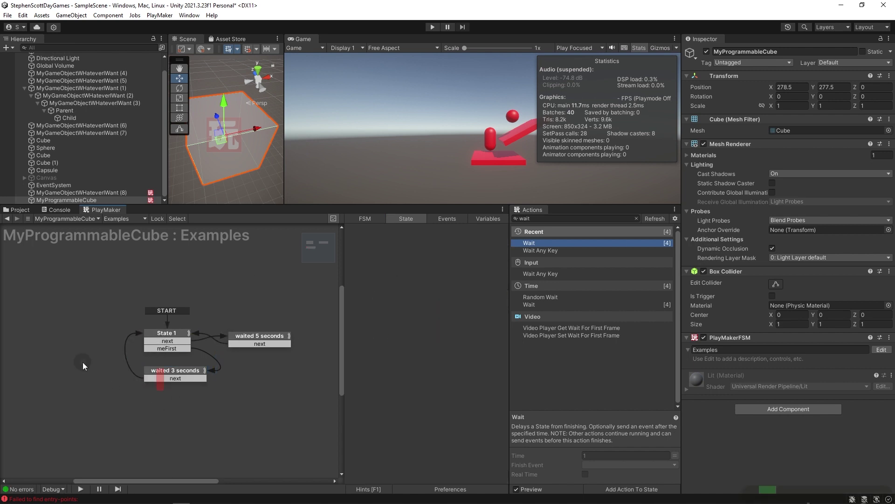
Review State 1's Wait actions and start the game to test the FSM.
click(164, 335)
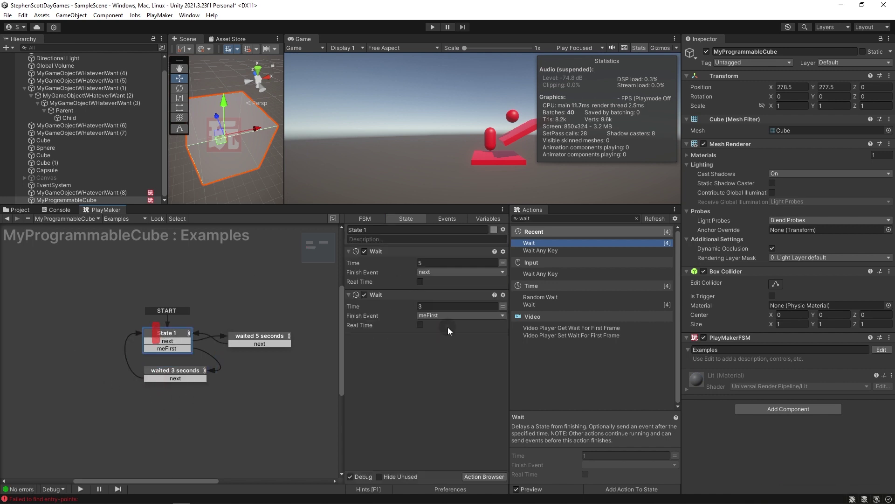
click(377, 250)
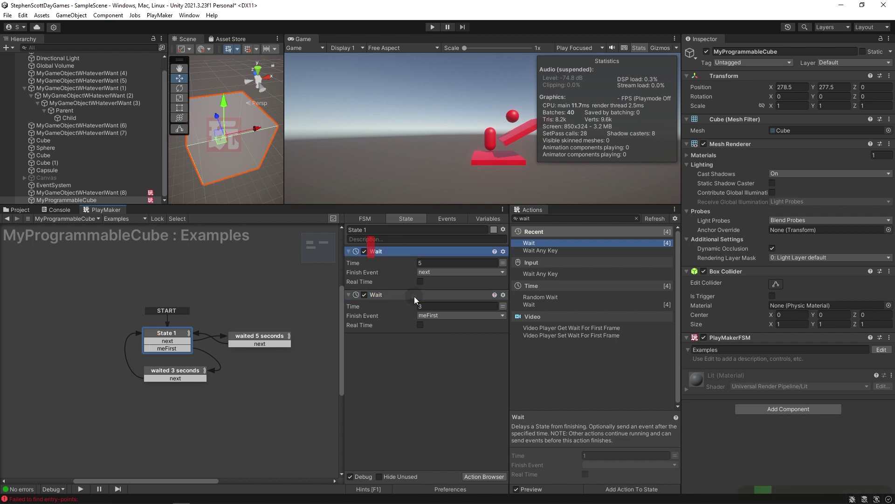
click(403, 267)
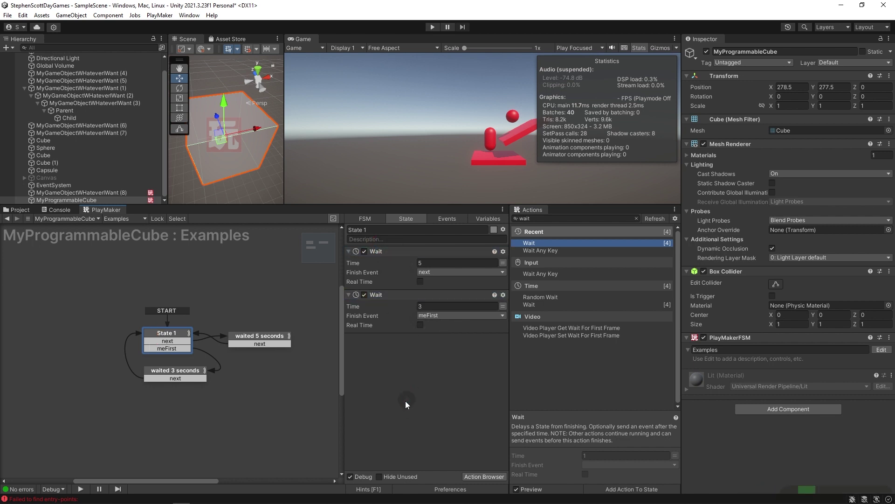
key(ctrl+p)
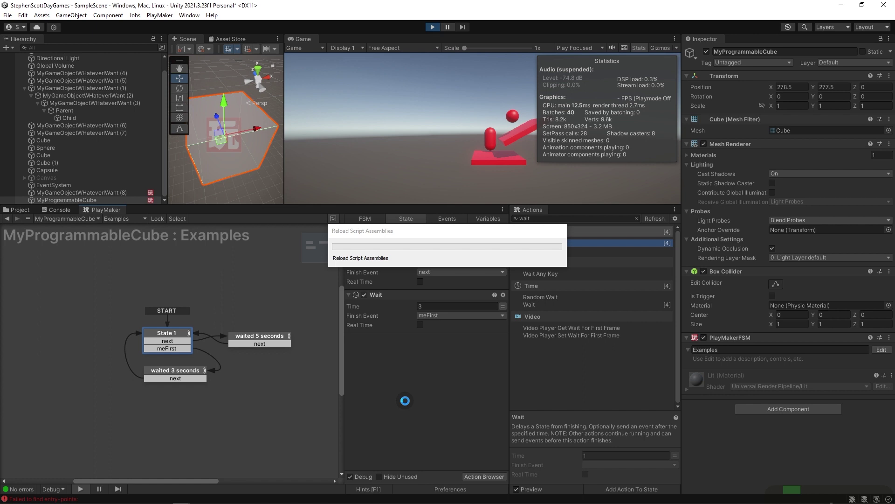
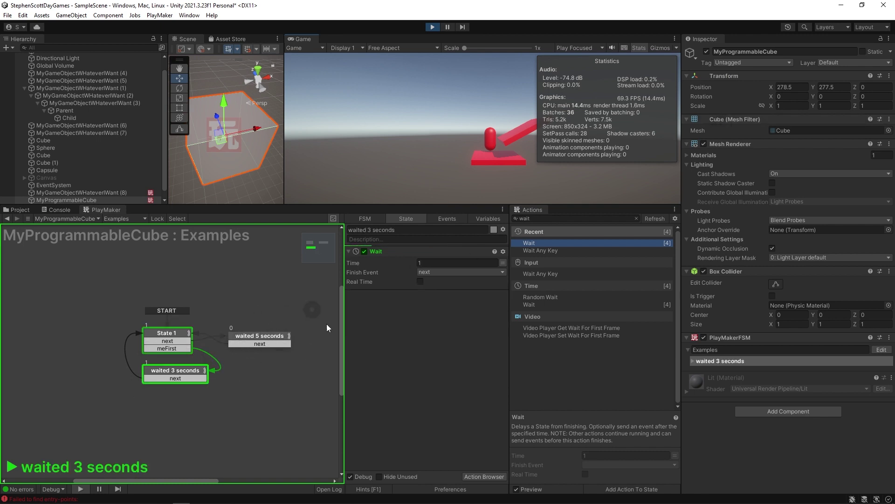
Change the first Wait Time to 1 during play, then stop the game so it reverts to 5.
click(434, 263)
text(1)
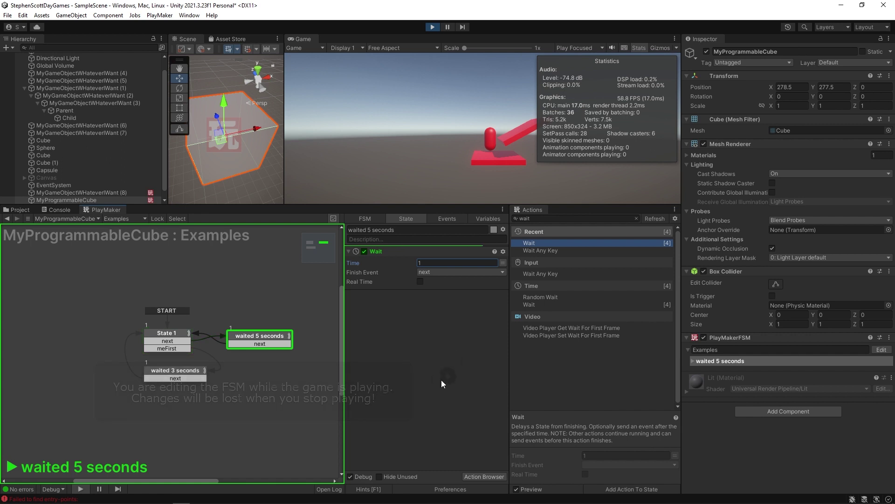
click(432, 27)
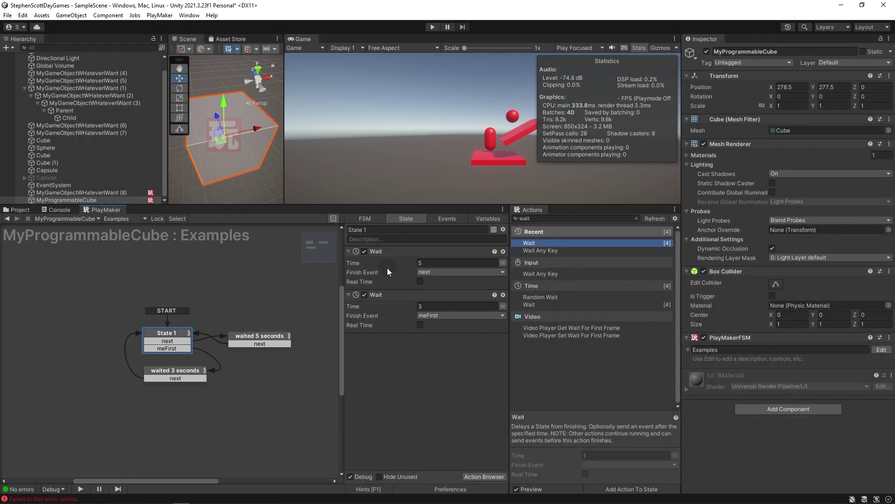
Select State 1's two Wait actions to mark the insertion point between them.
click(385, 251)
click(400, 299)
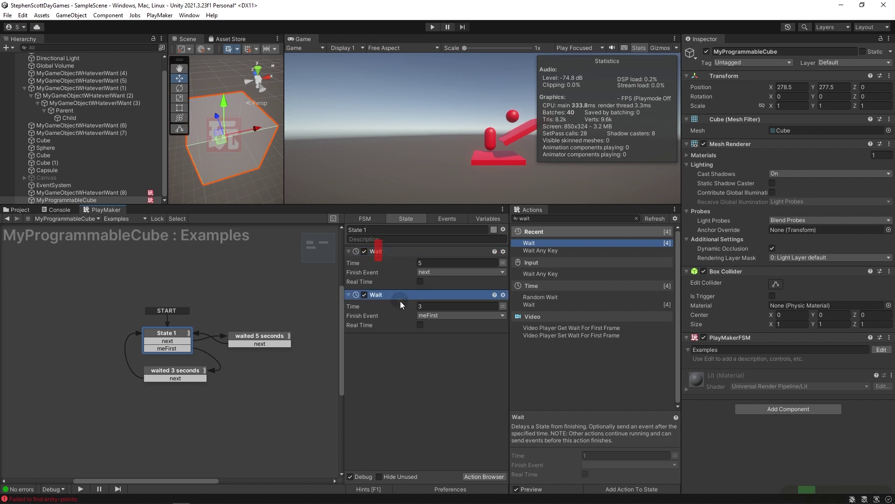
click(429, 399)
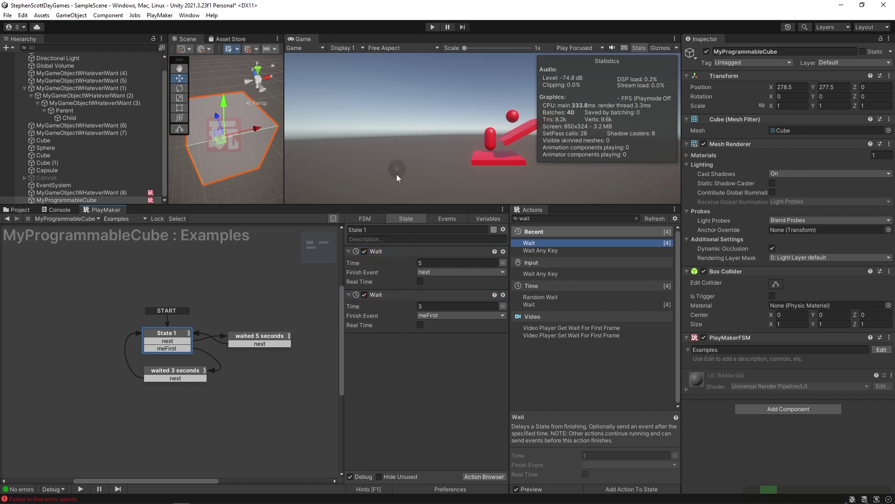
click(395, 253)
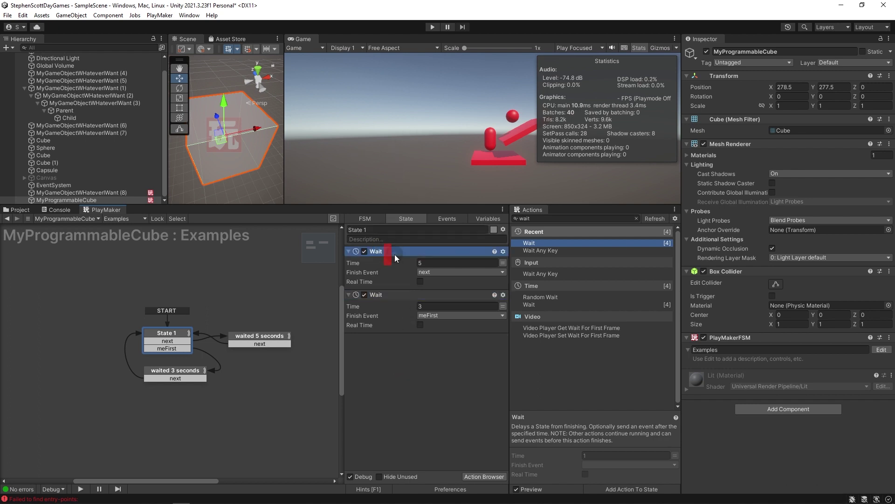
click(396, 295)
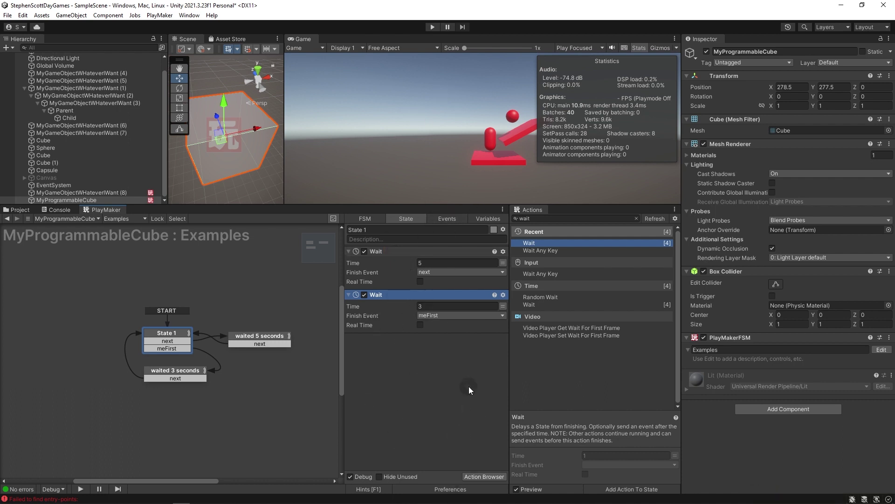
Add an Int Add action adding 1 to myFavoriteNumber every frame.
key(ctrl+a)
text(int add)
key(Return)
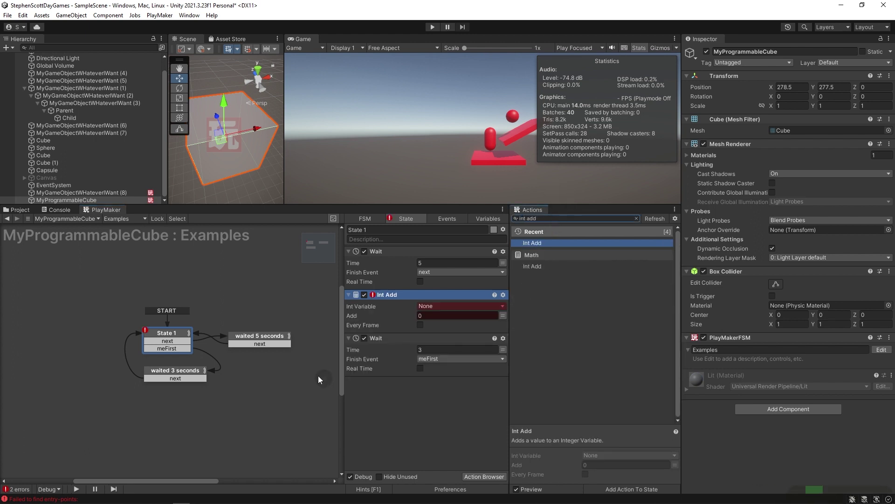
click(420, 324)
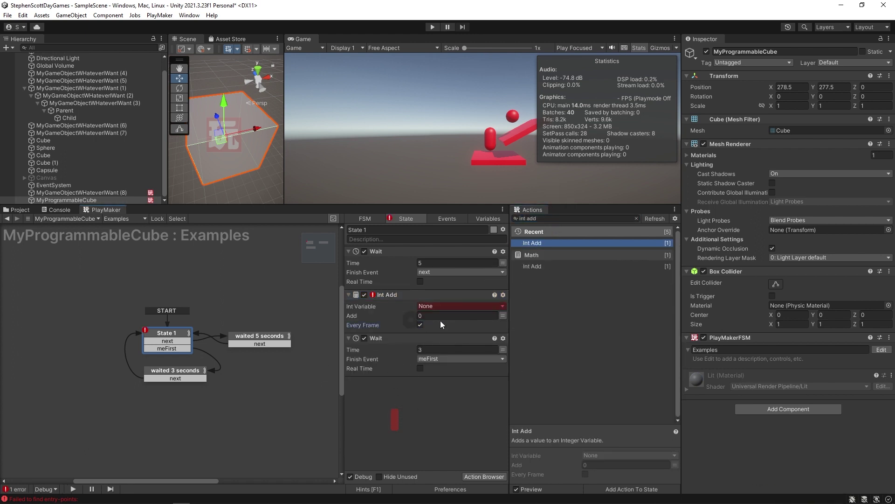
click(444, 306)
click(440, 325)
click(439, 325)
text(1)
click(411, 426)
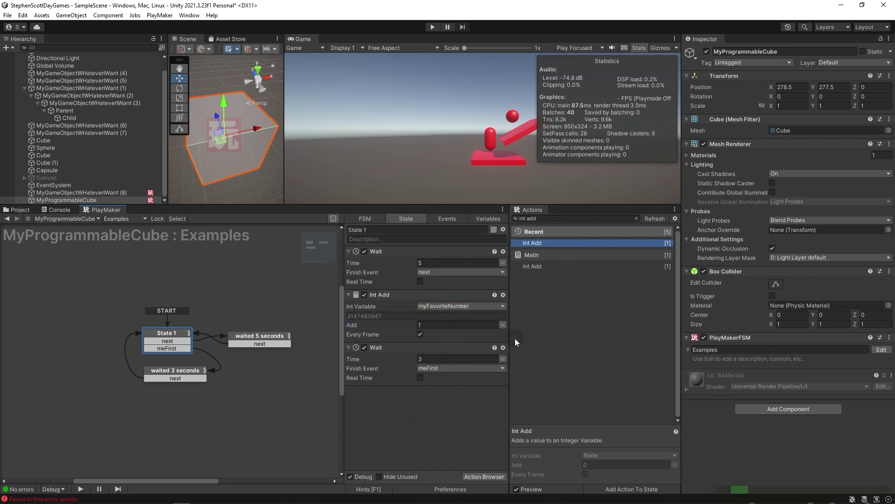
Start and stop the game to test the counting FSM.
click(432, 27)
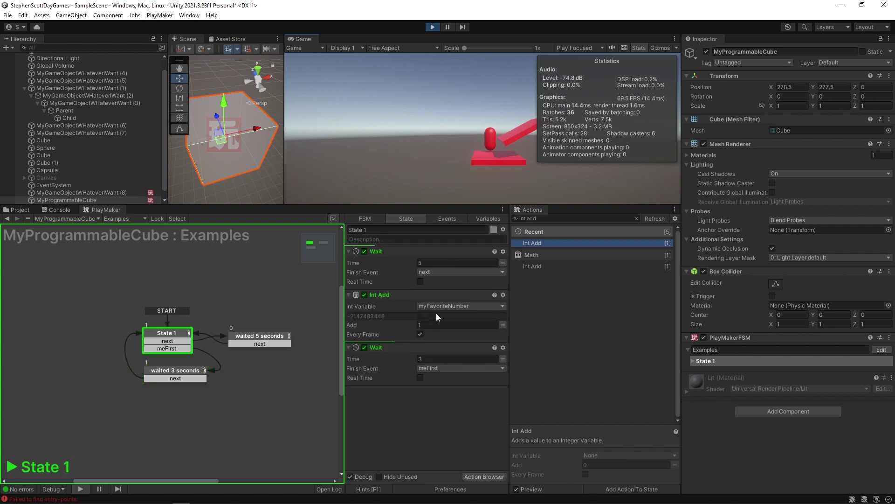
click(432, 26)
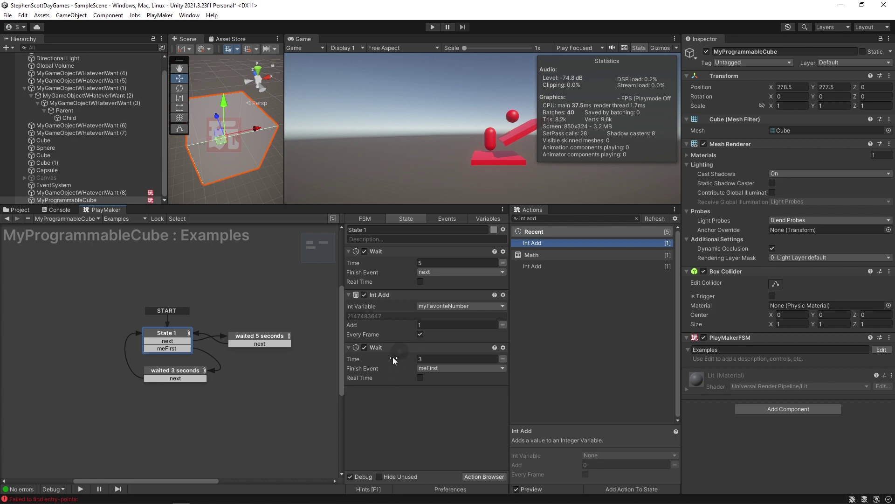
click(394, 317)
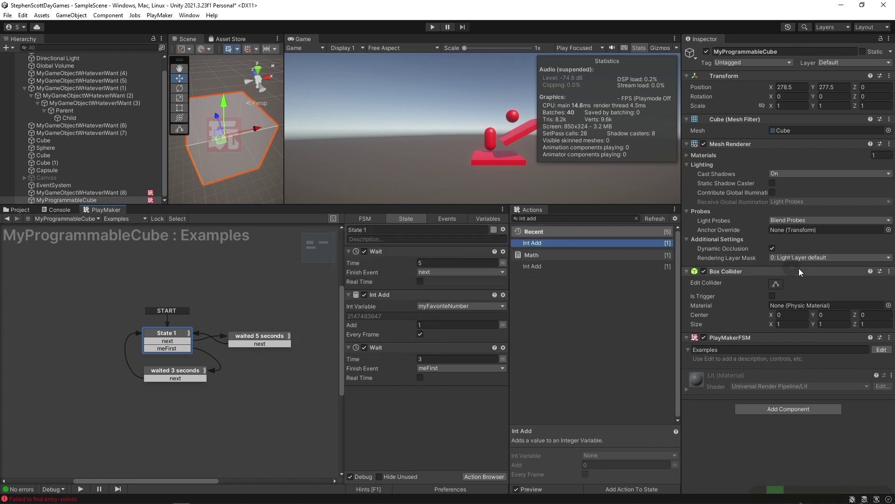
Reset the PlayMakerFSM component, leaving a single State 1.
right_click(726, 341)
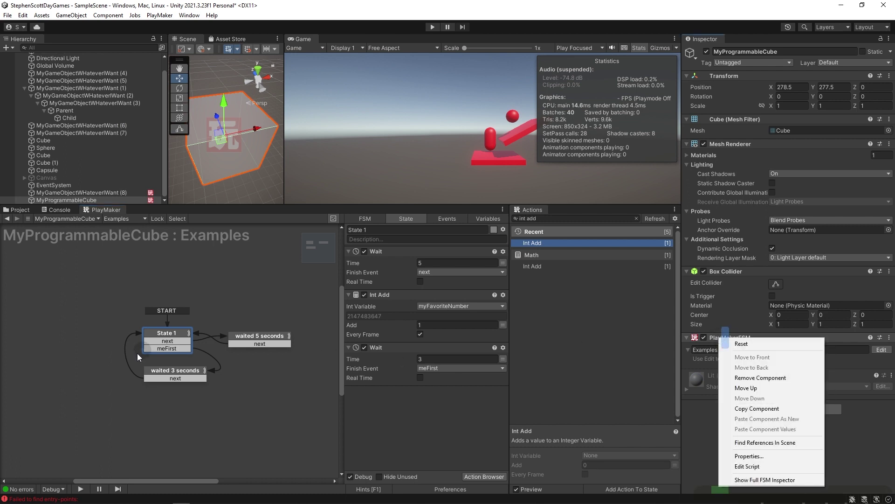
click(746, 344)
click(774, 383)
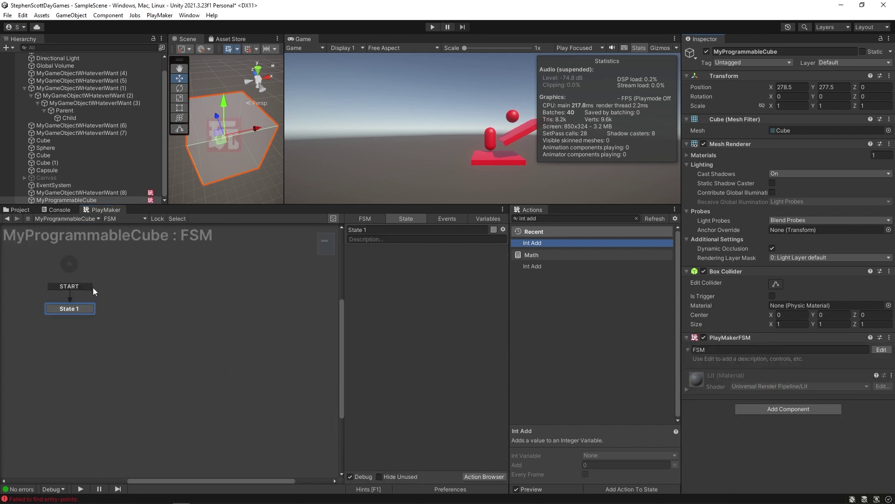
middle_drag(89, 334, 216, 339)
Search the actions for 'switch' and add String Switch to State 1.
click(562, 219)
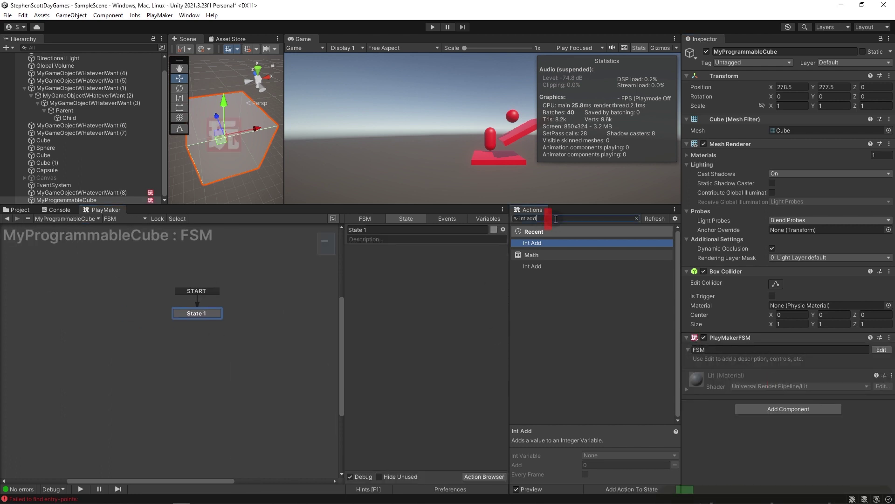
text(switch)
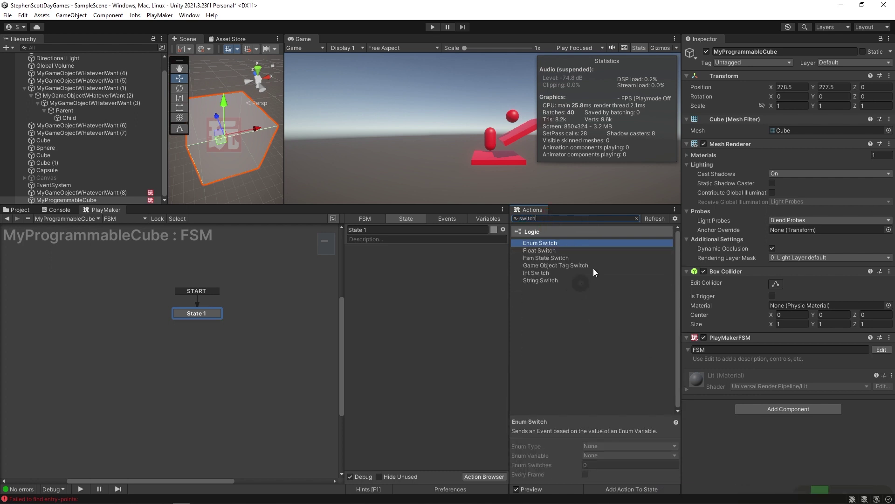
click(604, 254)
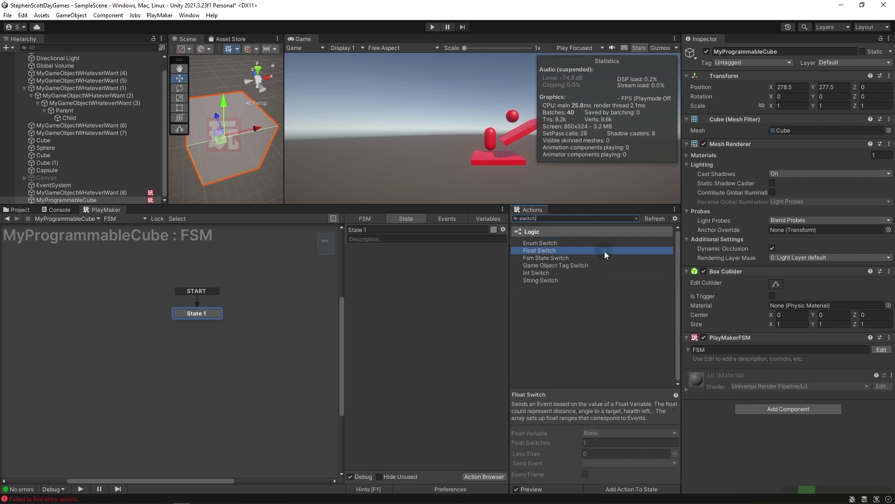
key(Down)
key(Down)
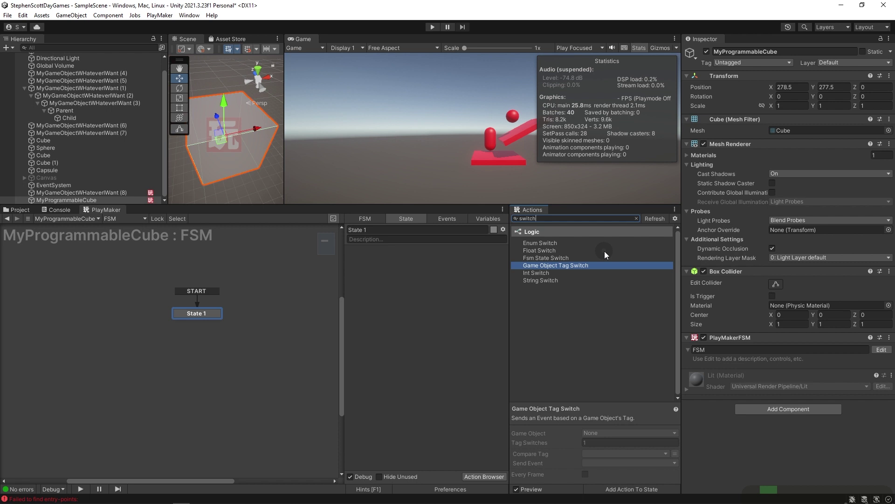
key(Down)
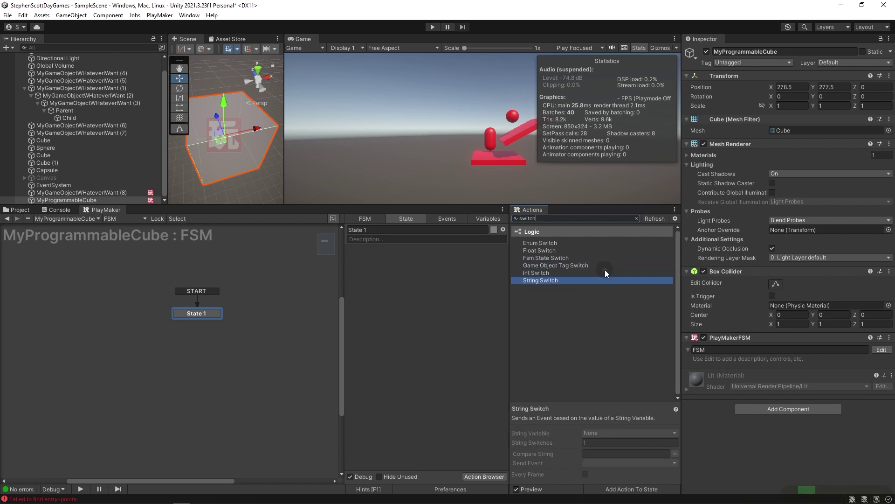
drag(541, 282, 426, 306)
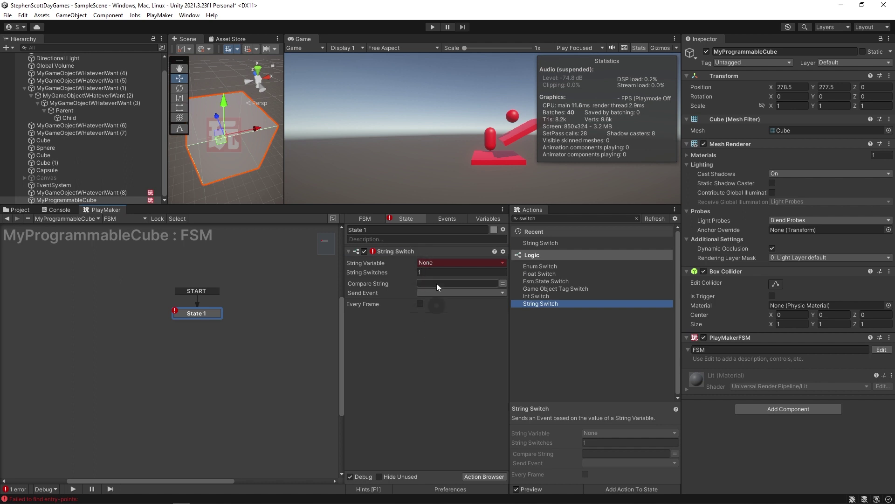
Give String Switch 3 cases and add an Int Switch with 3 cases below it.
click(439, 274)
text(3)
key(Tab)
drag(536, 296, 414, 393)
click(425, 378)
text(3)
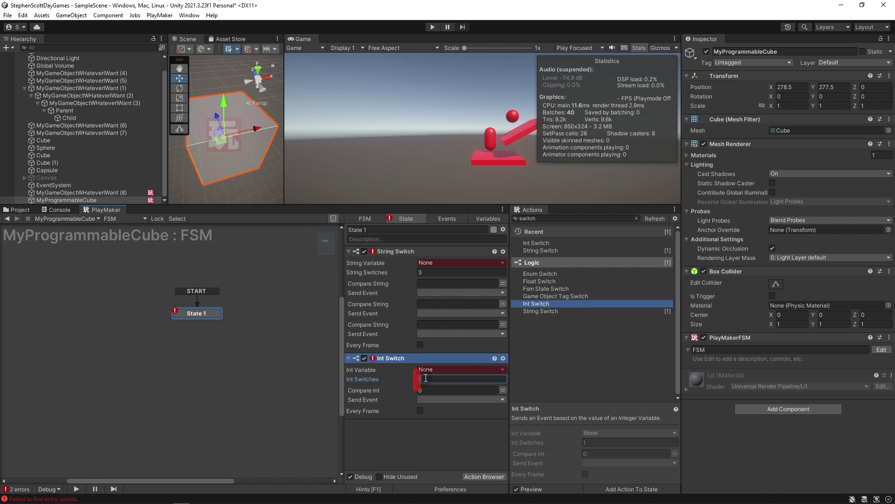
key(Tab)
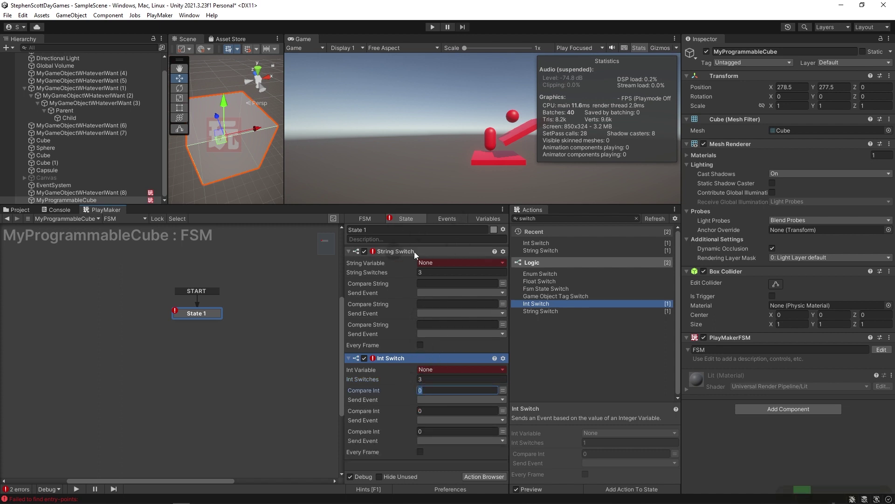
Create a person string variable for String Switch and compare it to John, Jim and Joan.
click(394, 250)
click(443, 263)
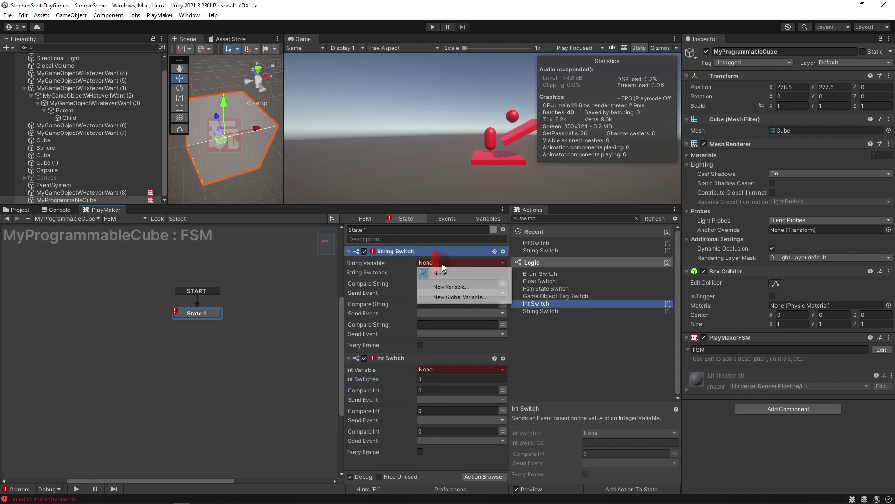
click(454, 282)
text(person)
key(Return)
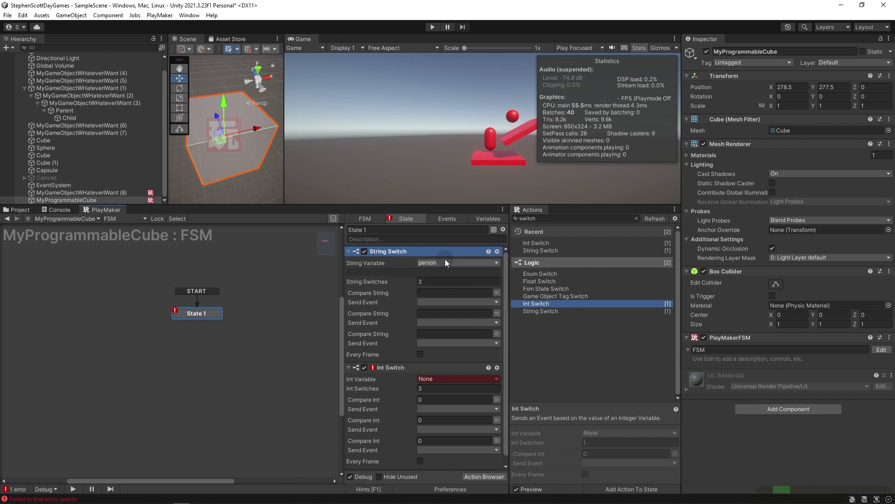
click(441, 293)
text(John)
click(443, 312)
text(Jim)
click(451, 334)
text(Joan)
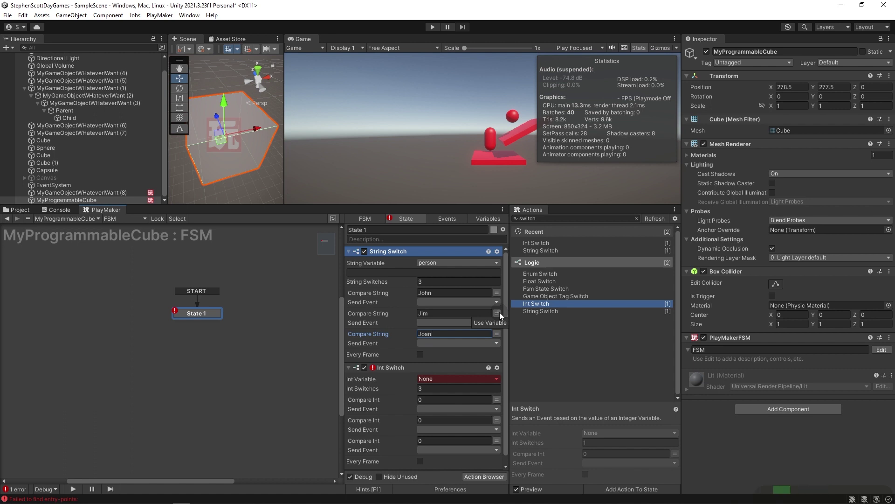
Create JohnWasHere, JimWasHere and JoanWasHere events for the cases and link JohnWasHere to a new state.
click(432, 302)
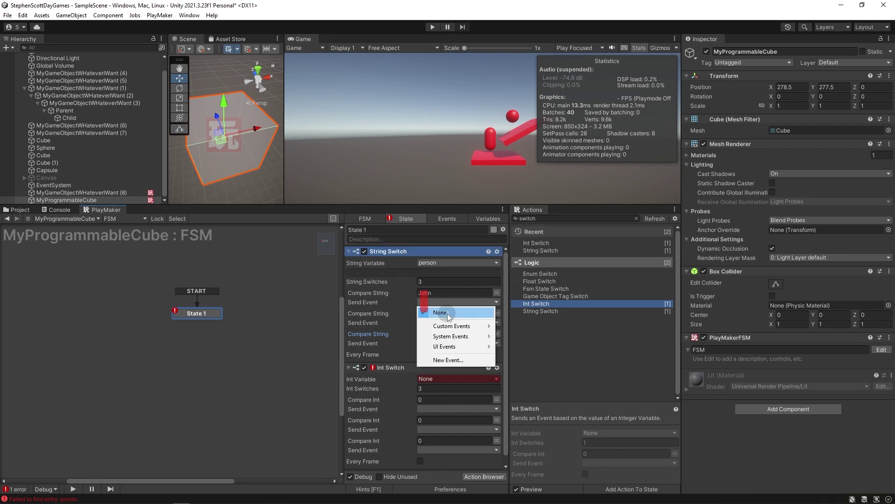
click(461, 358)
text(John)
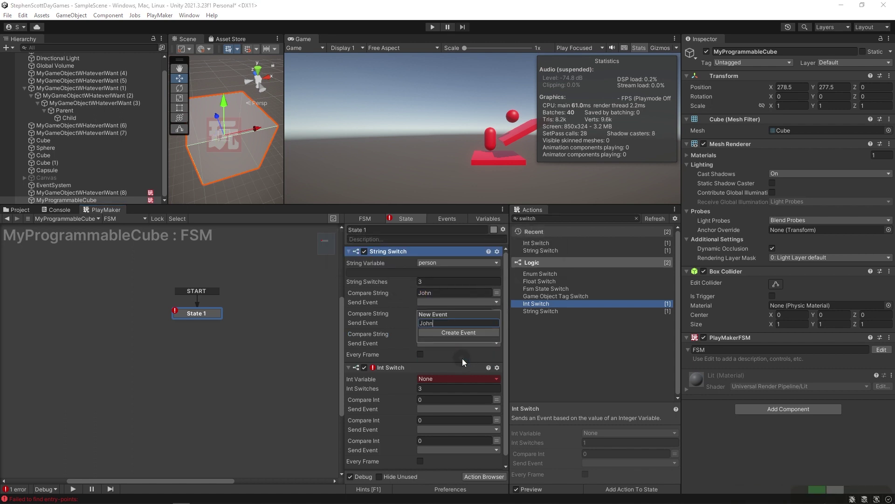
text(WasHere)
key(Return)
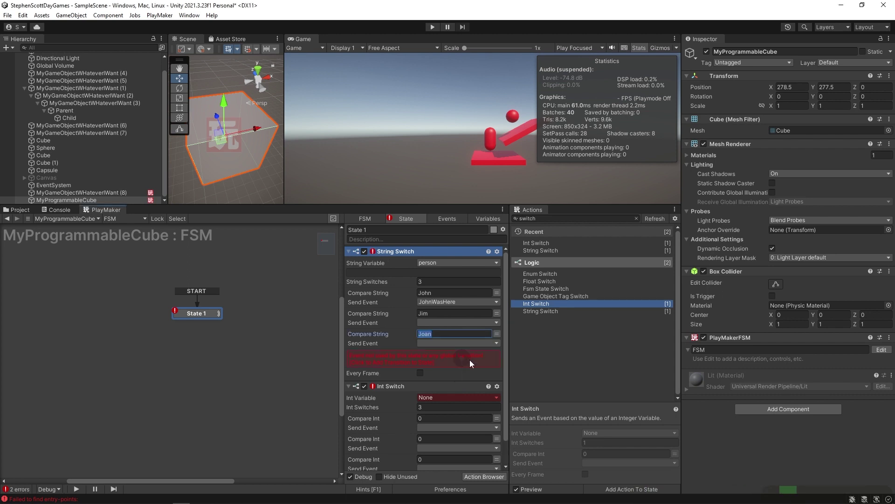
click(422, 322)
click(430, 396)
text(JimWasHere)
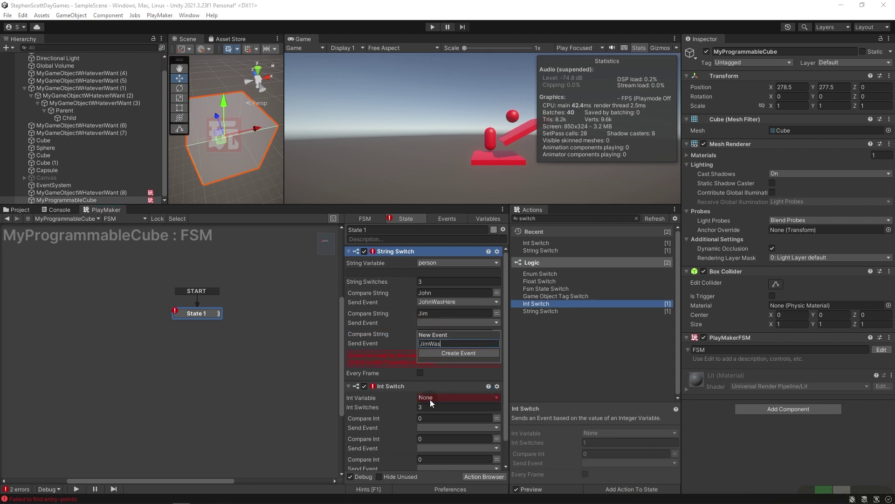
key(Return)
click(430, 344)
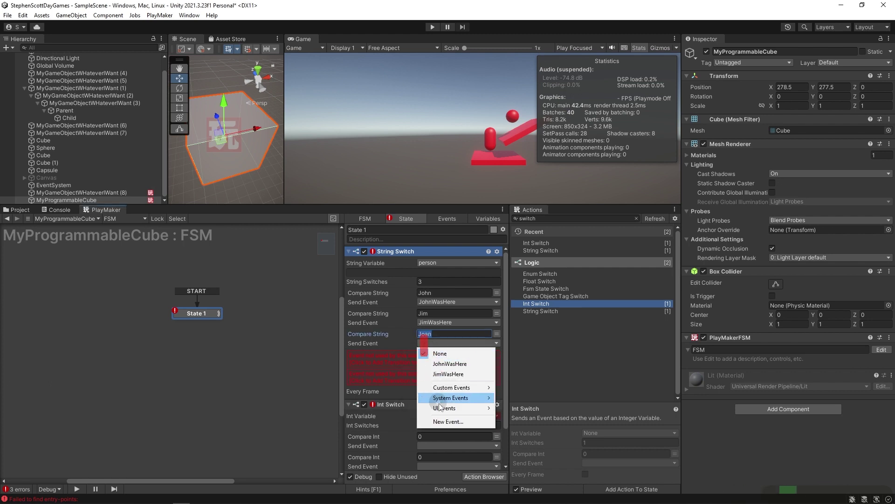
click(442, 416)
text(Joan)
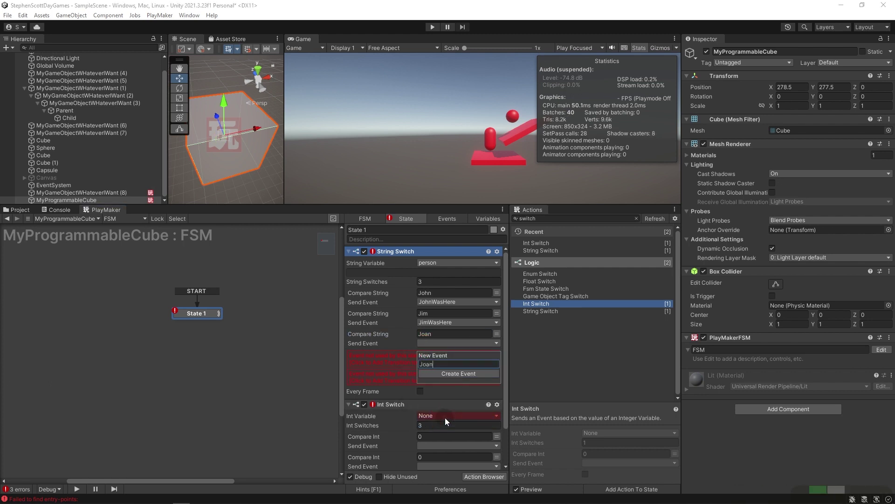
text(WasHere)
key(Return)
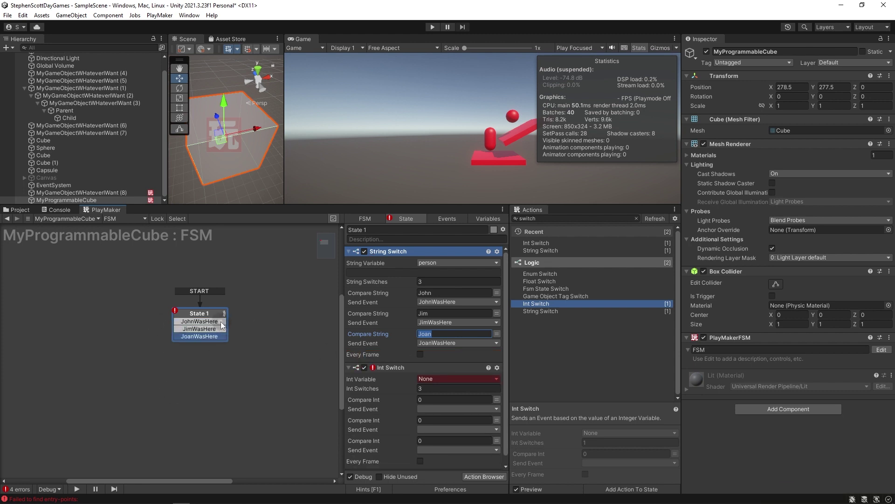
drag(228, 328, 279, 300)
Link the remaining events to new states and rename the three states John, Jim and Joan.
click(227, 328)
drag(228, 328, 253, 354)
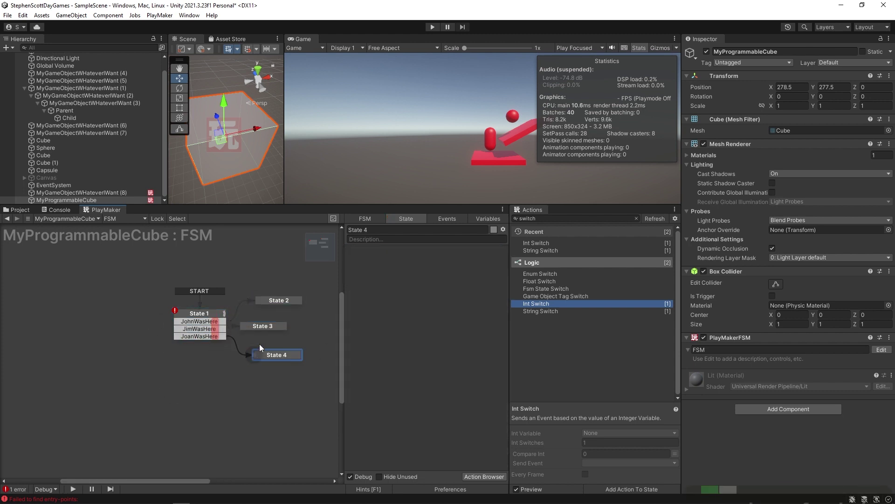
click(273, 302)
click(382, 230)
text(John)
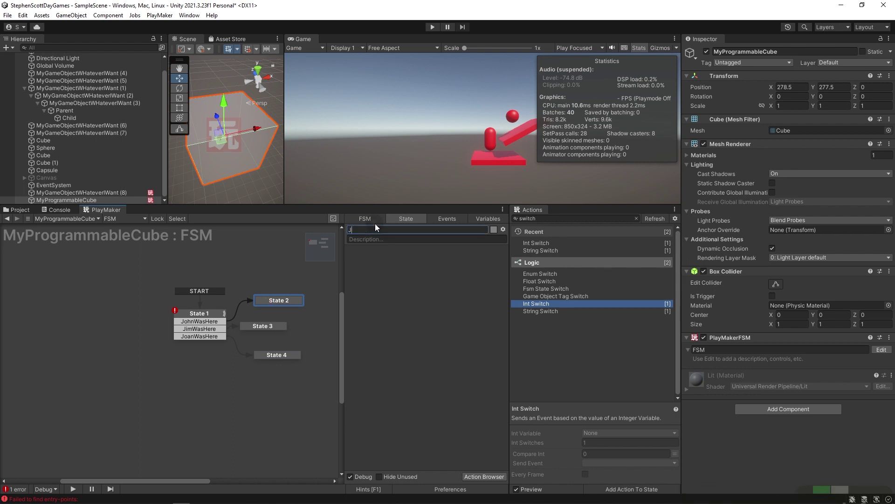
click(281, 326)
click(375, 230)
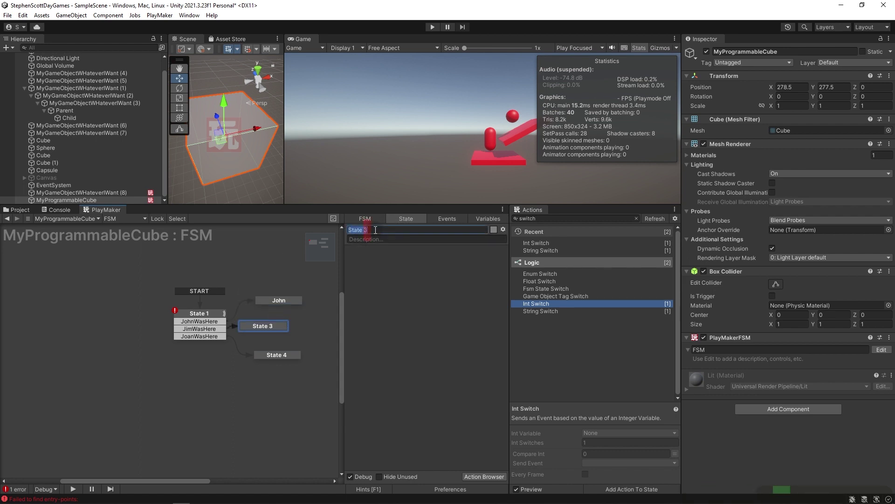
text(Jim)
click(278, 356)
click(392, 230)
text(Joan)
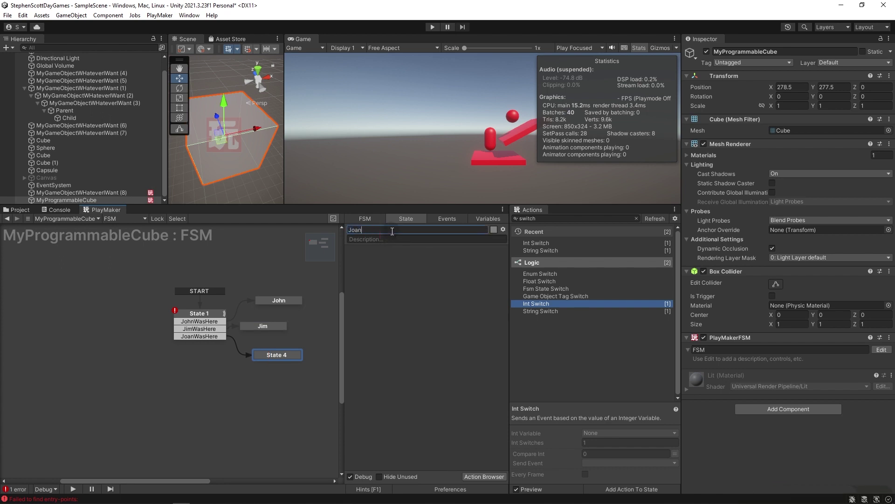
Delete the unused Int Switch action from State 1.
click(193, 311)
click(395, 367)
key(Delete)
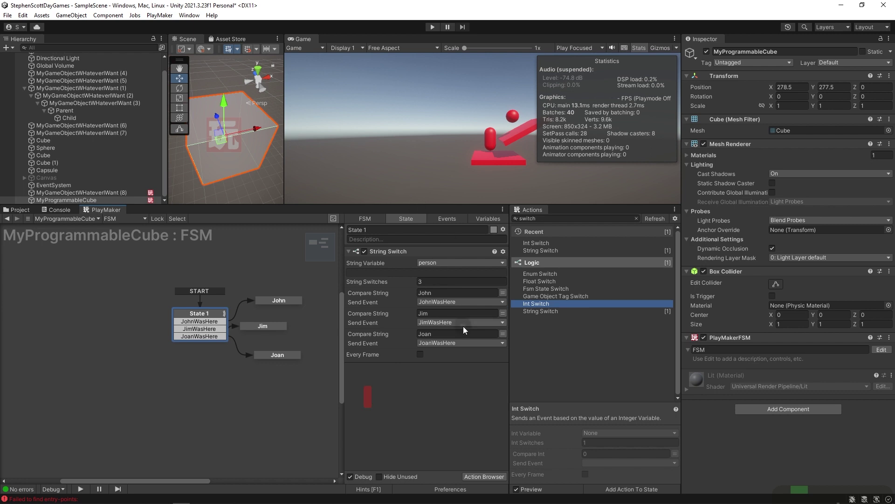
click(398, 306)
click(423, 313)
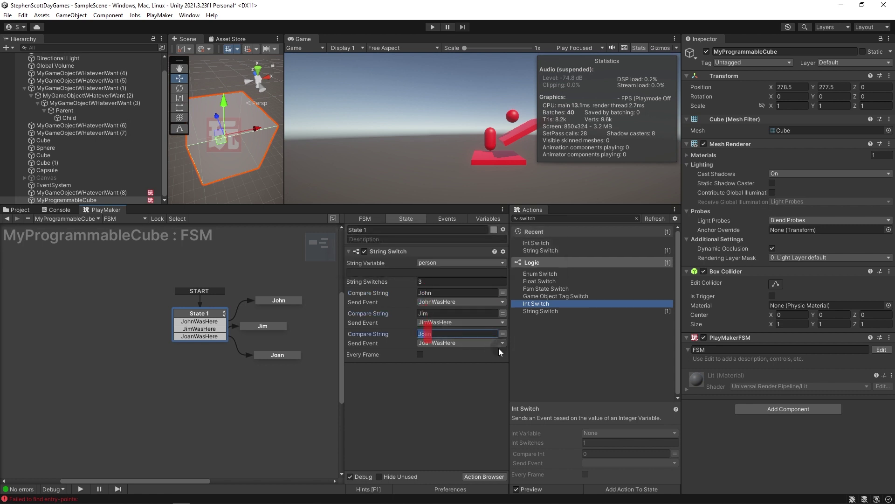
Set the person variable's value to John in the Variables tab.
click(470, 217)
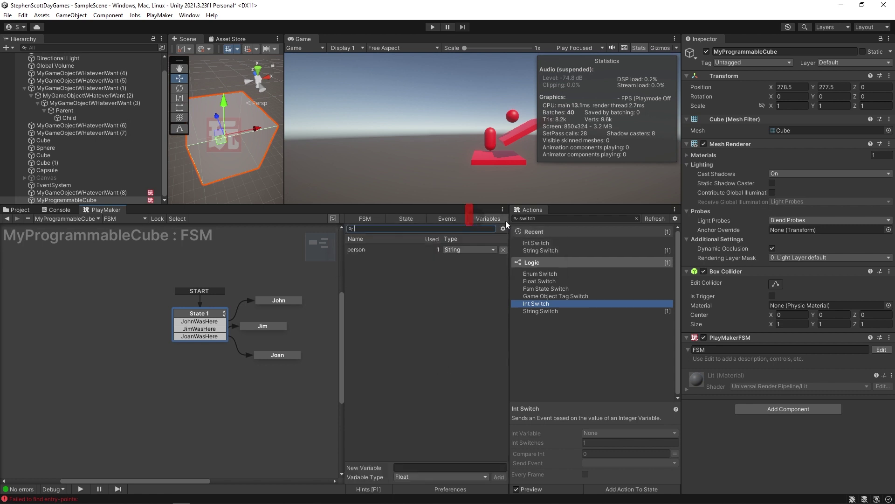
click(363, 249)
click(408, 439)
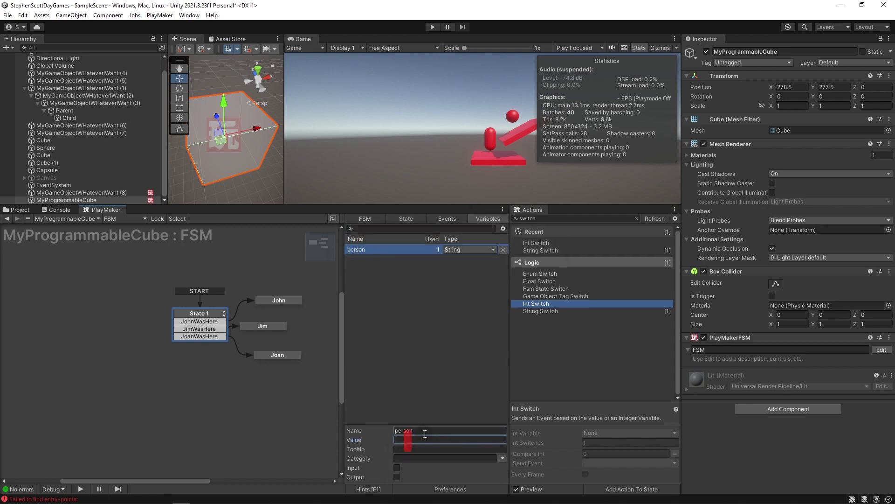
text(John)
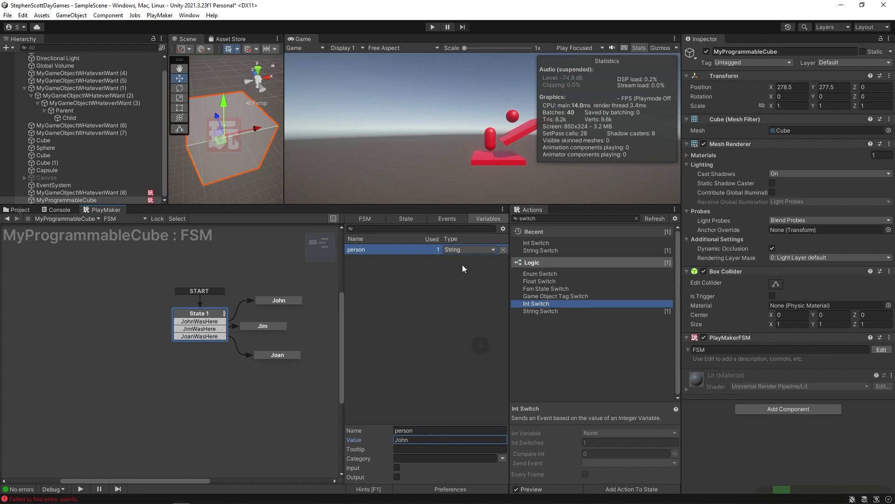
click(405, 218)
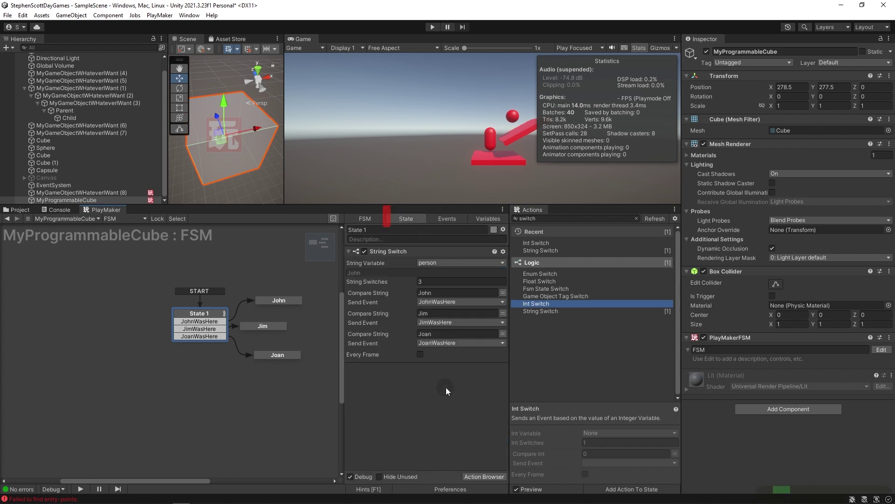
click(280, 300)
Play, change person to Jim, restart the FSM by toggling the component, then stop.
key(ctrl+p)
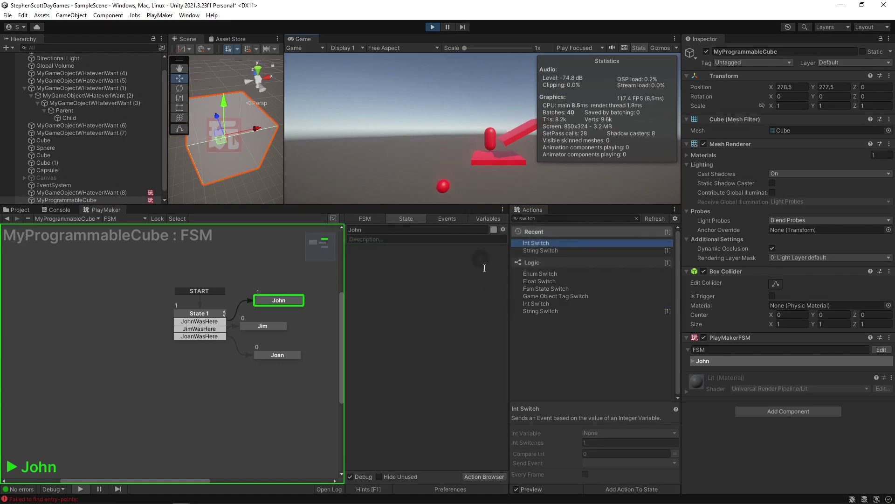
click(489, 220)
click(425, 440)
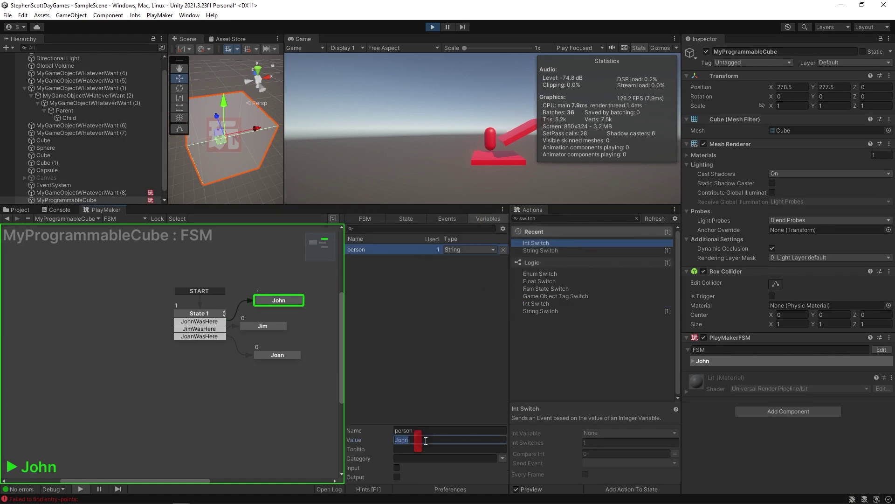
text(Jim)
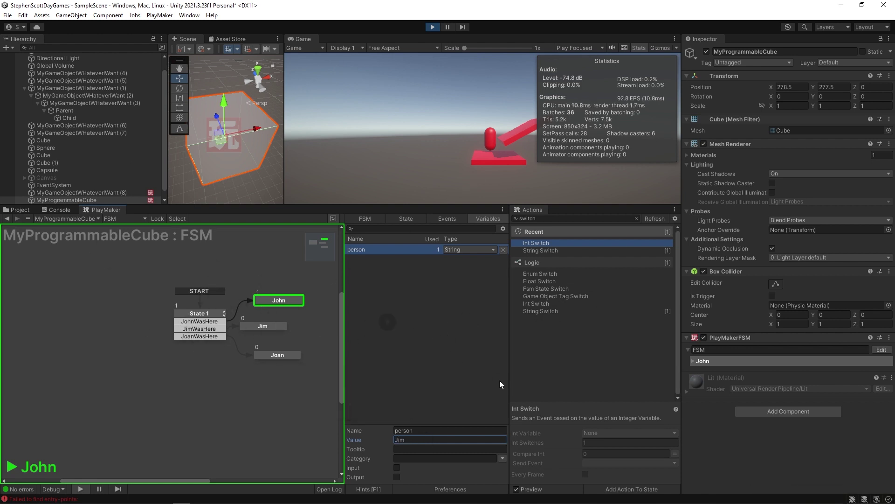
click(704, 338)
click(704, 337)
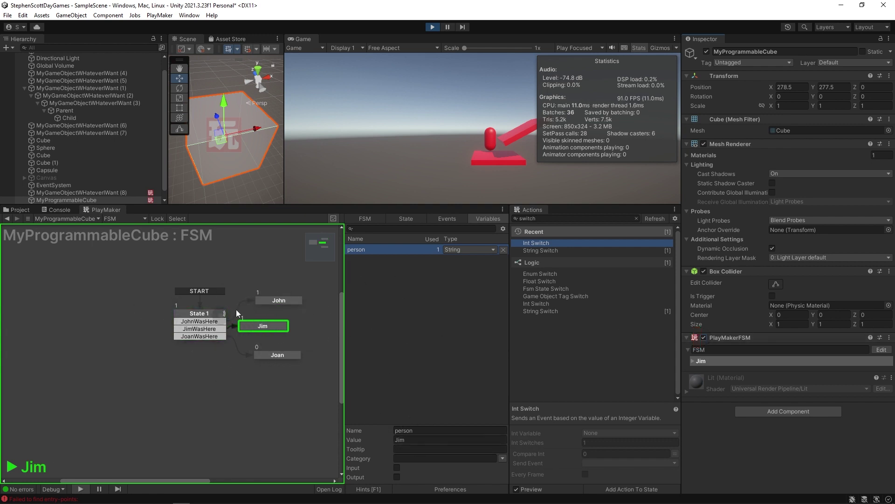
click(190, 312)
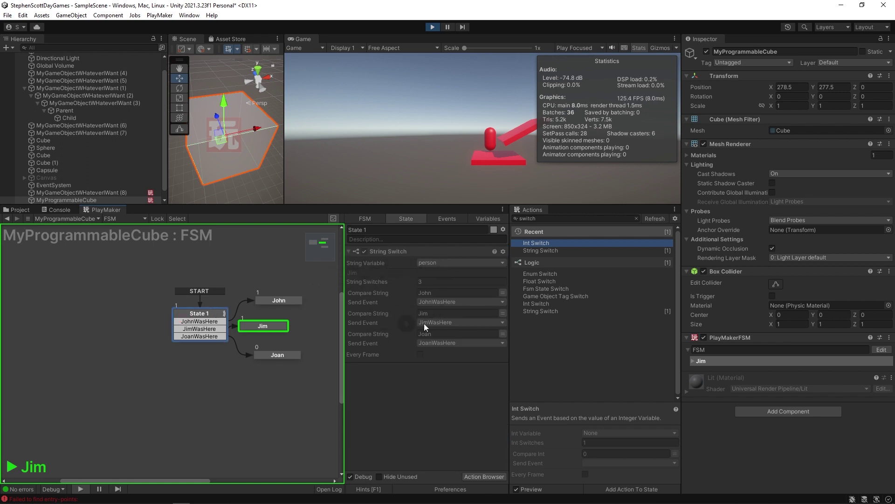
drag(260, 326, 289, 327)
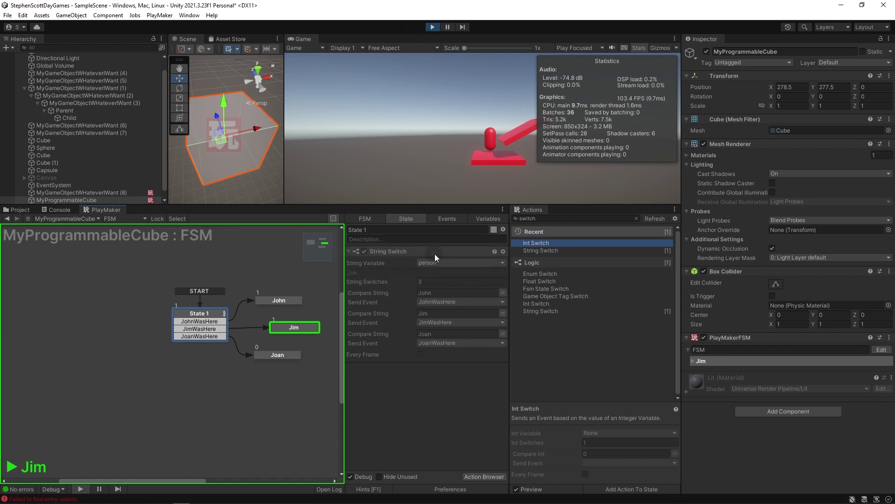
key(ctrl+p)
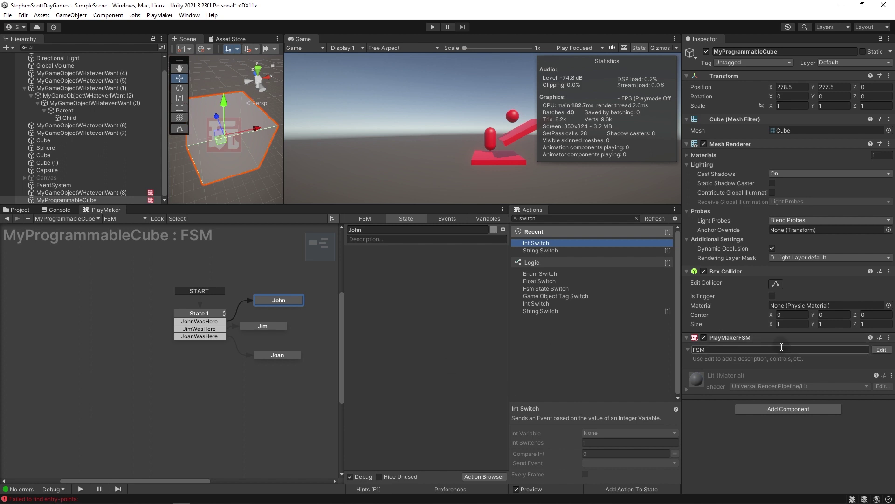
Replace the cube's PlayMakerFSM with a fresh one and centre State 1 in the graph.
right_click(745, 337)
click(774, 377)
click(768, 369)
click(765, 387)
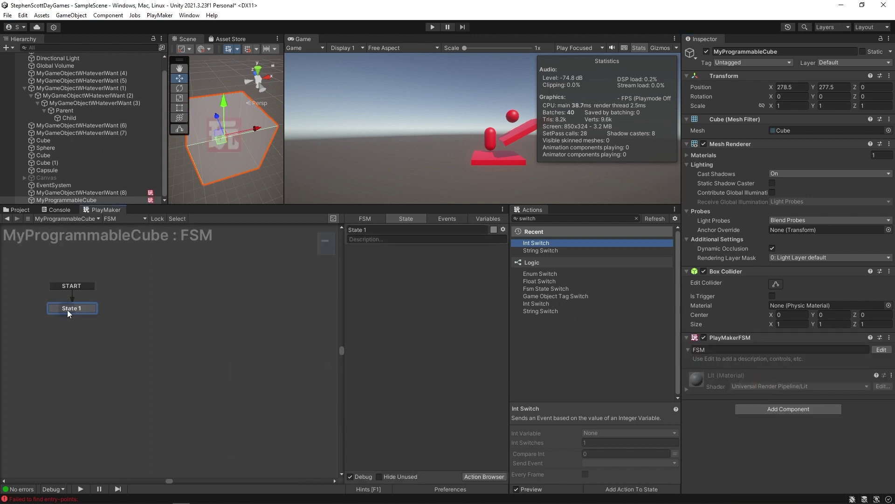
drag(66, 309, 181, 335)
Add a Get Key action checking Space every frame into a new isPressed variable, then run the game.
click(574, 218)
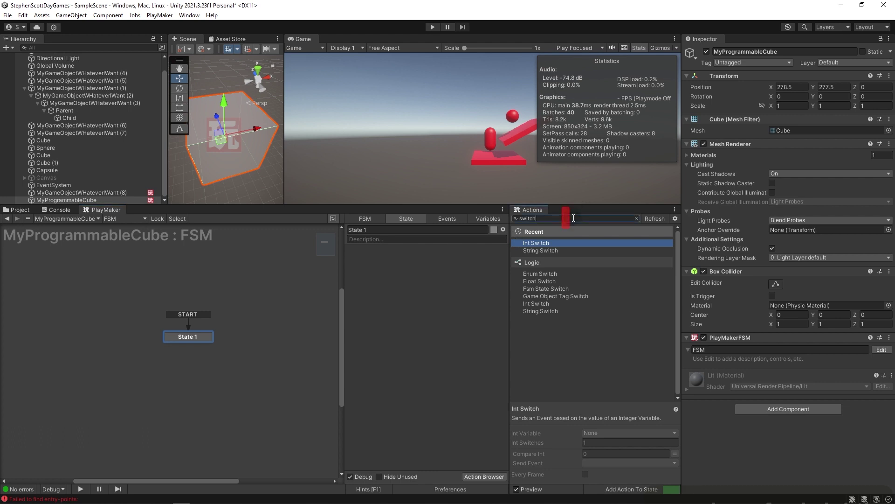
text(get key)
drag(533, 242, 463, 272)
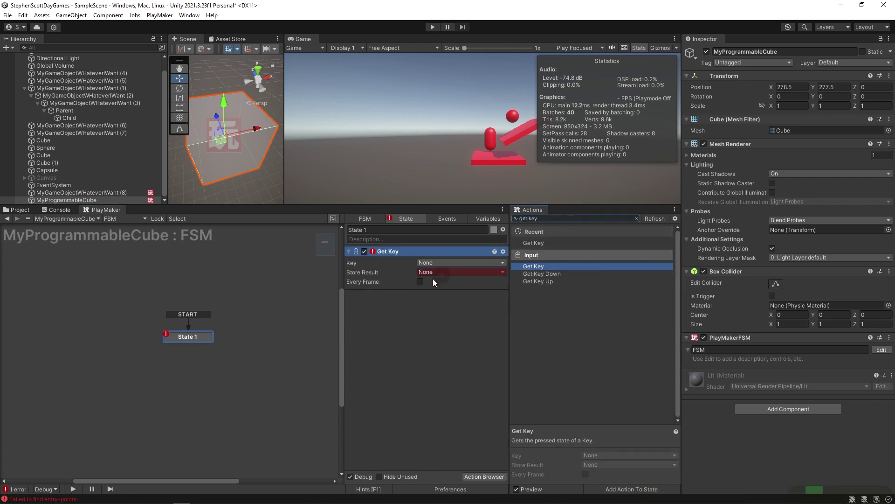
click(420, 282)
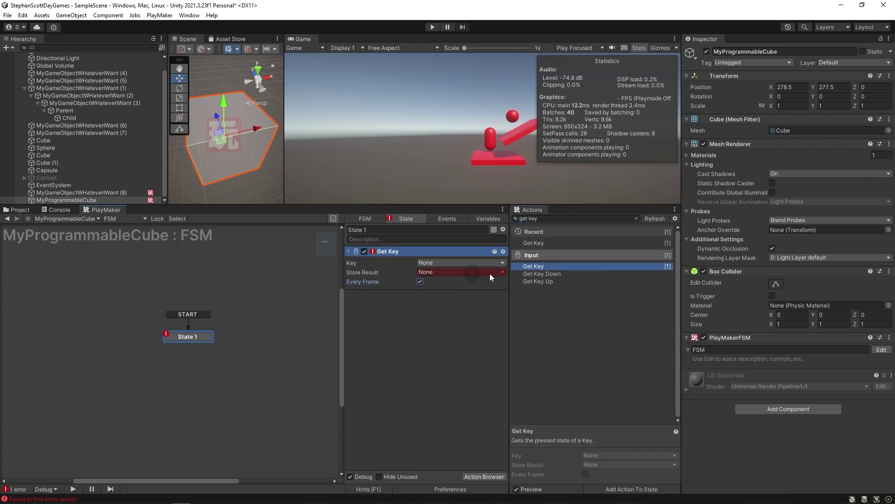
click(429, 273)
click(436, 296)
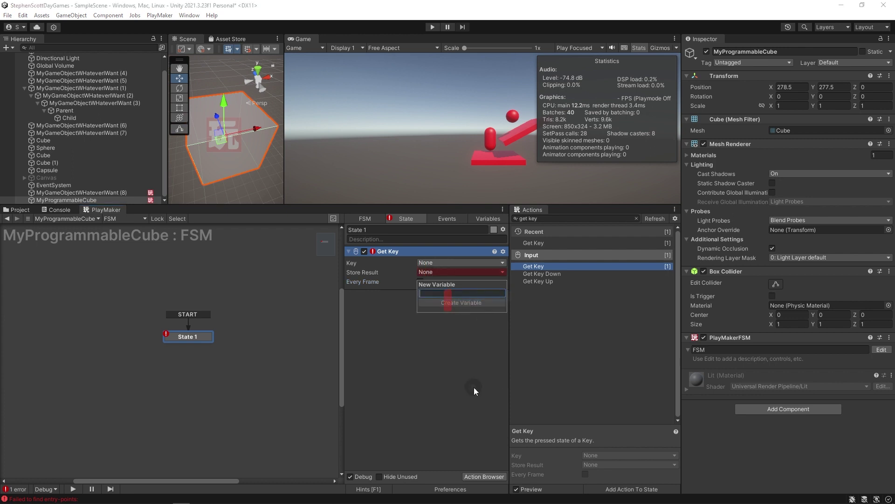
text(isPressed)
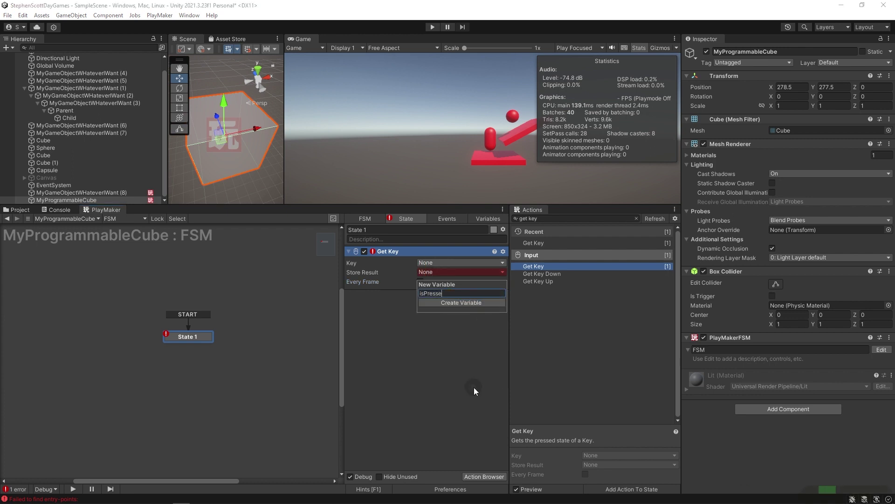
key(Return)
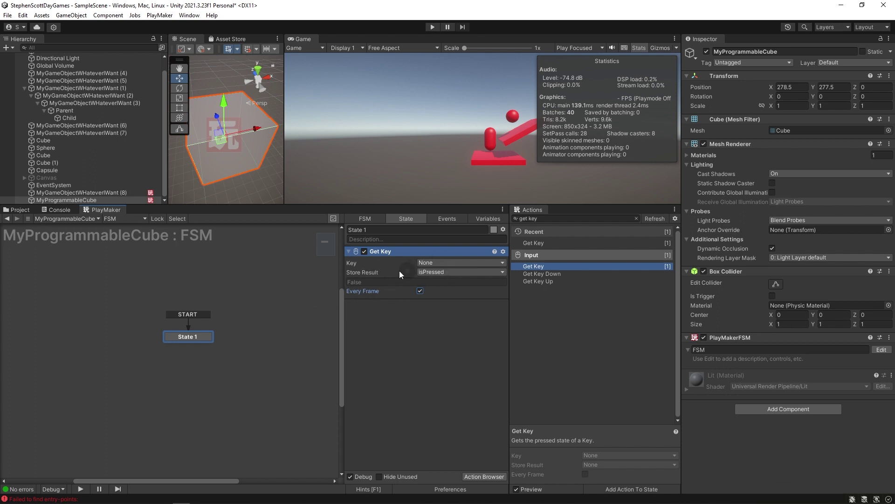
click(440, 263)
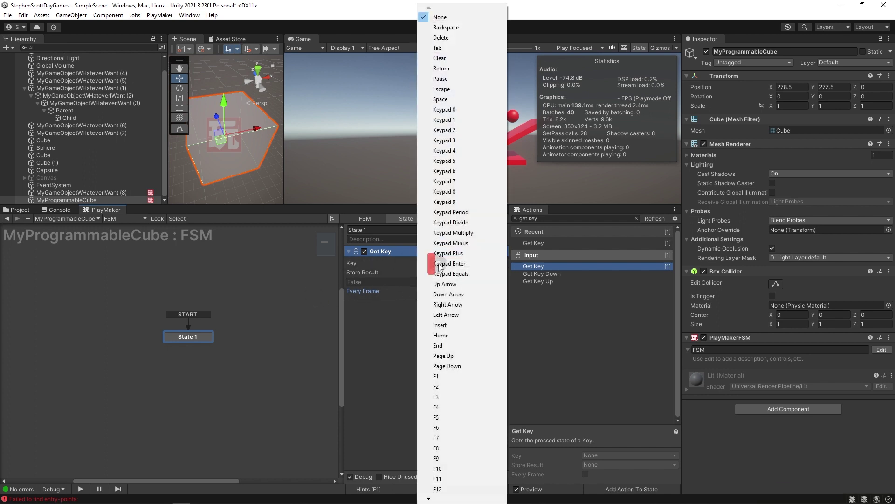
click(439, 21)
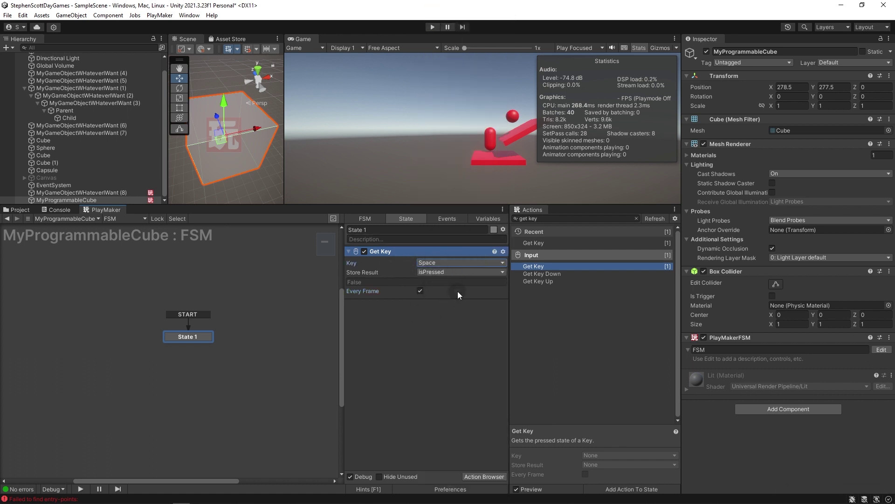
key(ctrl+p)
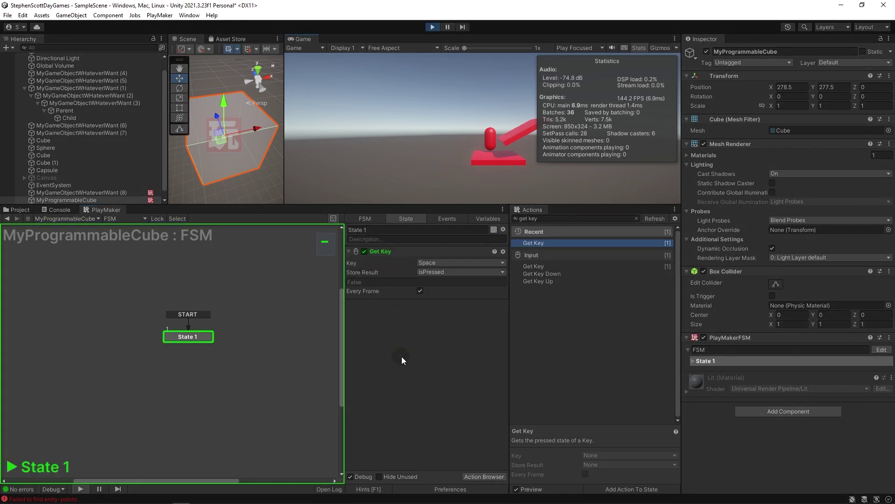
Test the Space key, stop the game, and add Get Key Down and Get Key Up actions.
key(space)
key(ctrl+p)
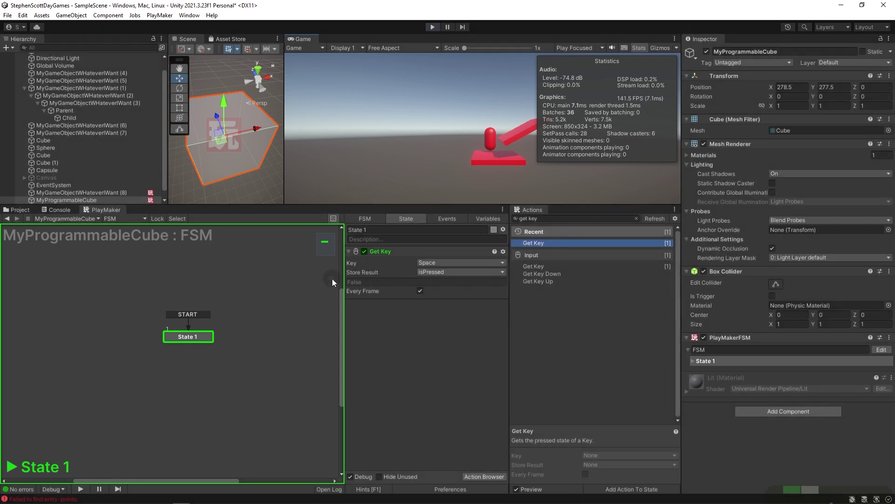
double_click(541, 281)
drag(554, 289, 443, 338)
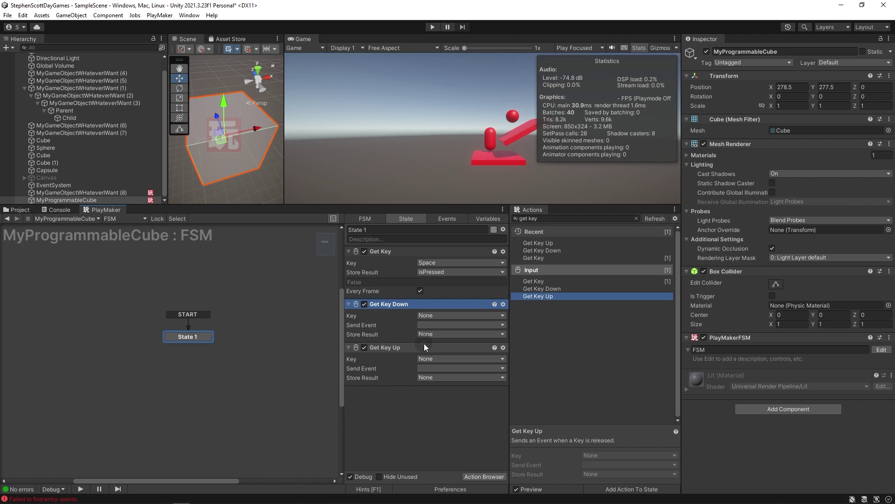
Delete the Get Key and Get Key Up actions, keeping only Get Key Down.
click(385, 347)
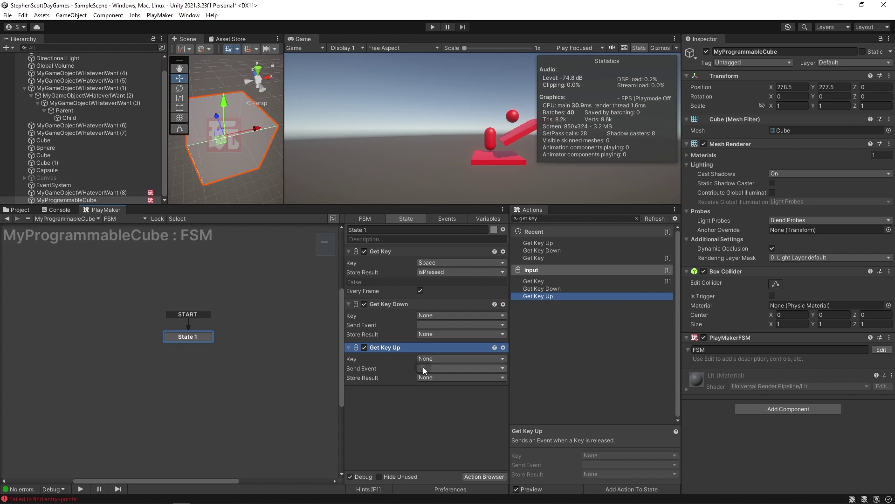
click(395, 303)
click(383, 347)
click(387, 346)
click(395, 303)
click(395, 348)
click(403, 301)
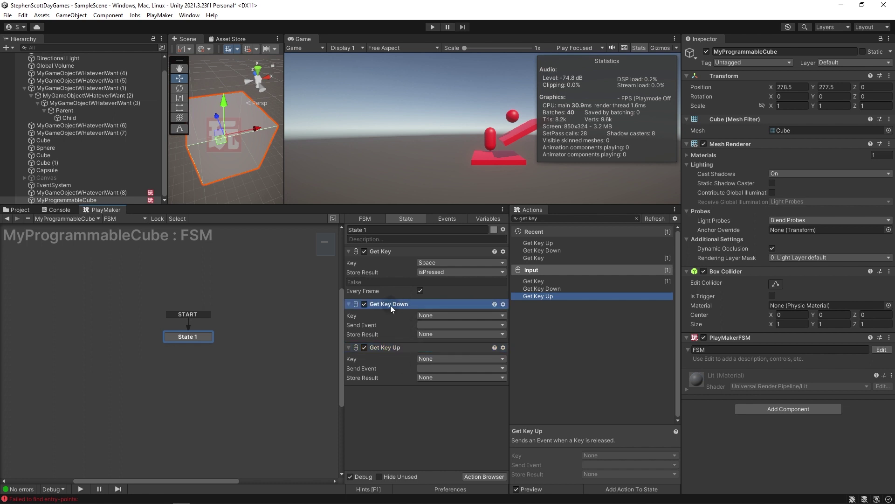
click(385, 349)
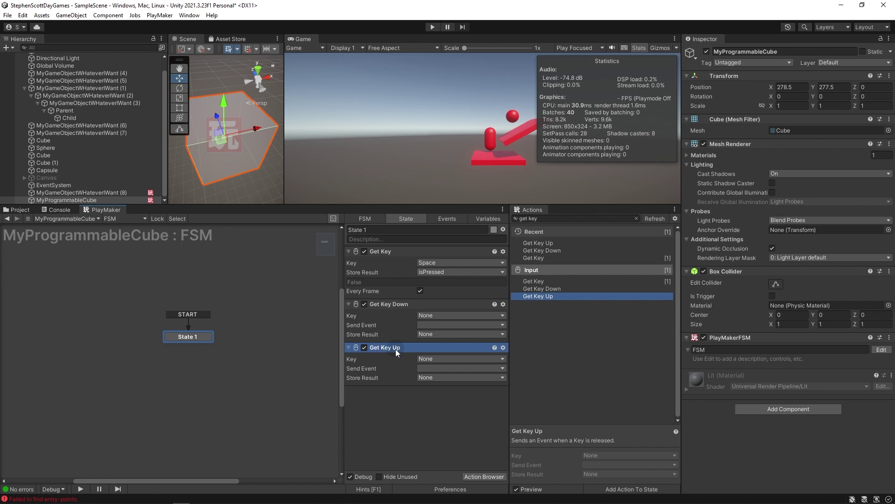
click(385, 251)
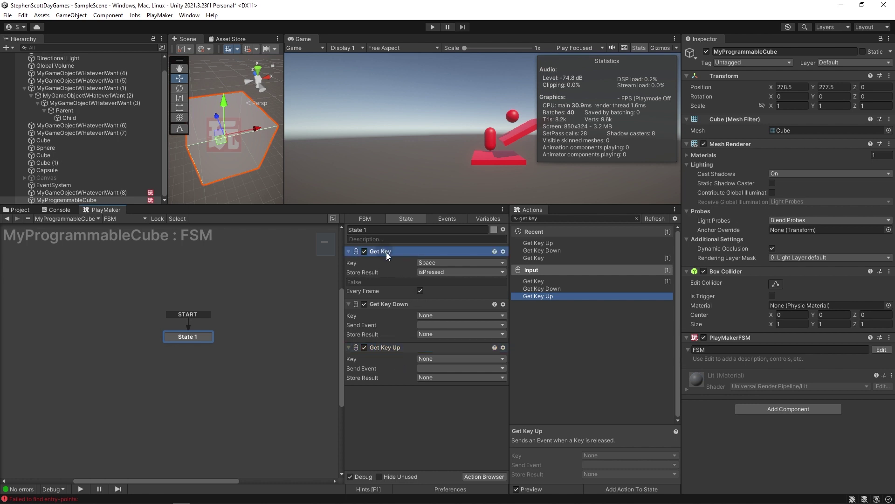
key(Delete)
click(412, 372)
click(382, 293)
key(Delete)
click(399, 373)
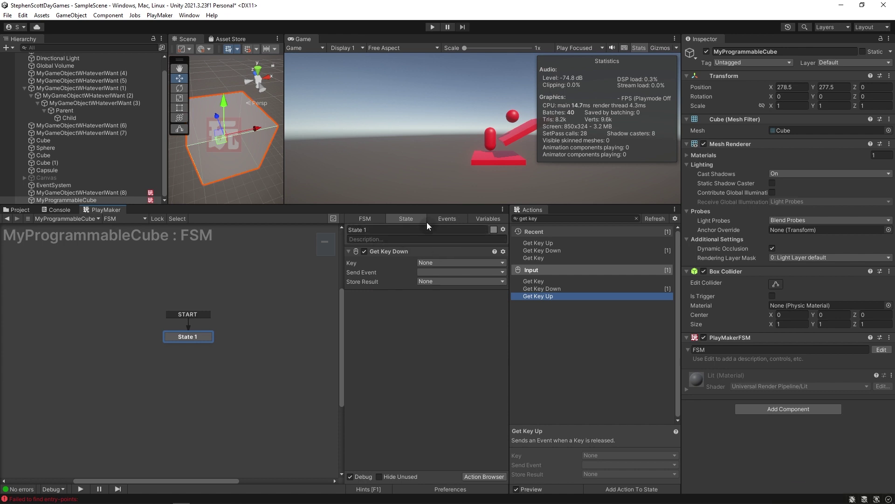
Set Get Key Down to the Space key and have it send a new 'pressed' event.
click(423, 262)
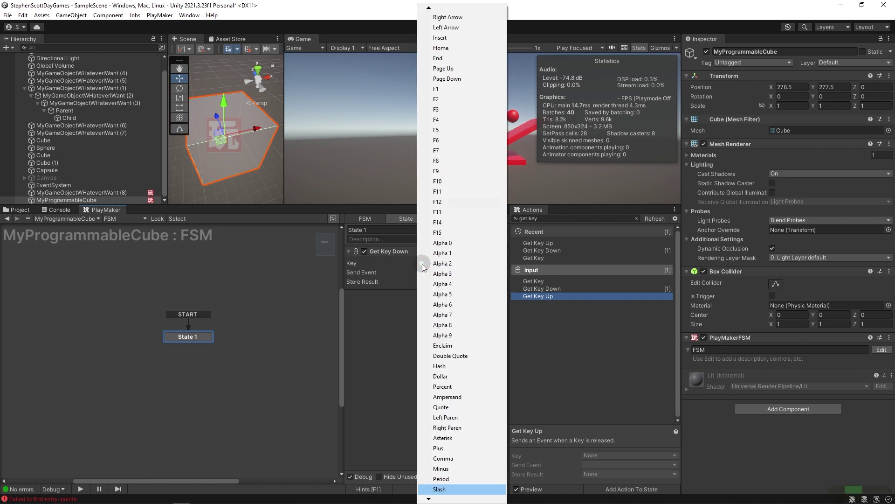
click(452, 273)
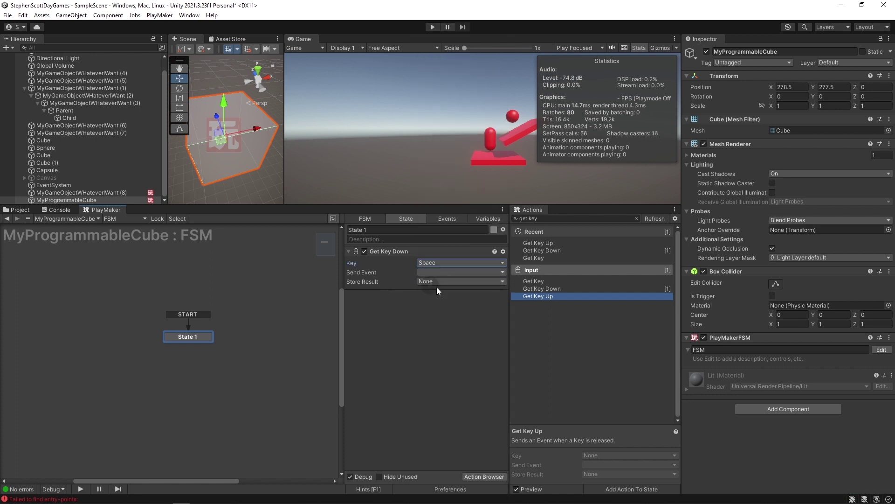
click(429, 272)
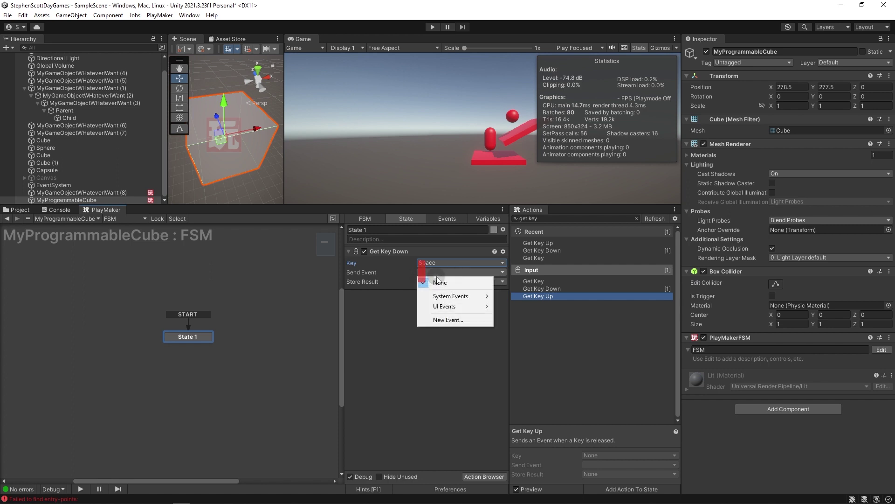
click(480, 320)
text(pressed)
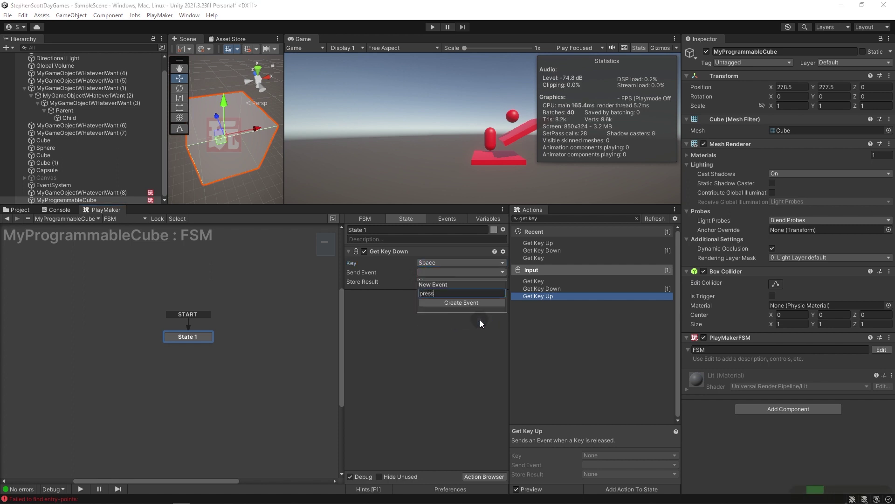
click(482, 303)
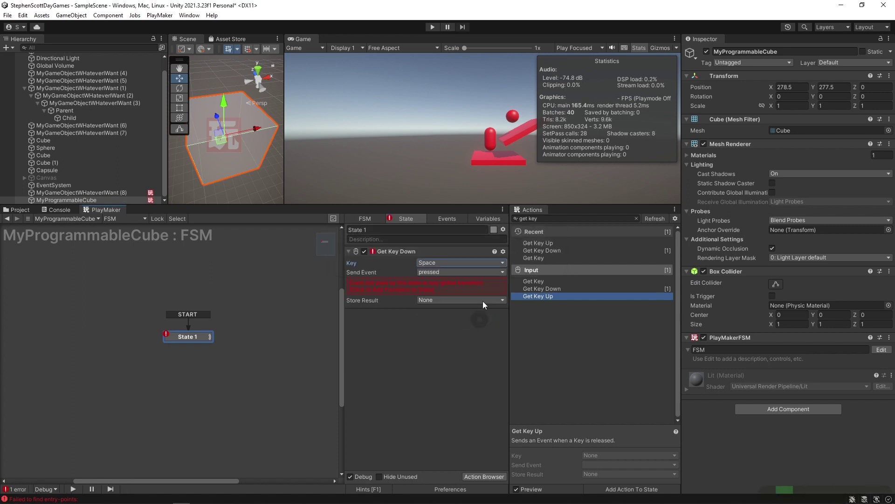
Link the pressed transition to a new state, rename the states 'not pressed' and 'pressed', and run the game.
click(401, 281)
drag(192, 345, 190, 368)
click(186, 337)
click(398, 229)
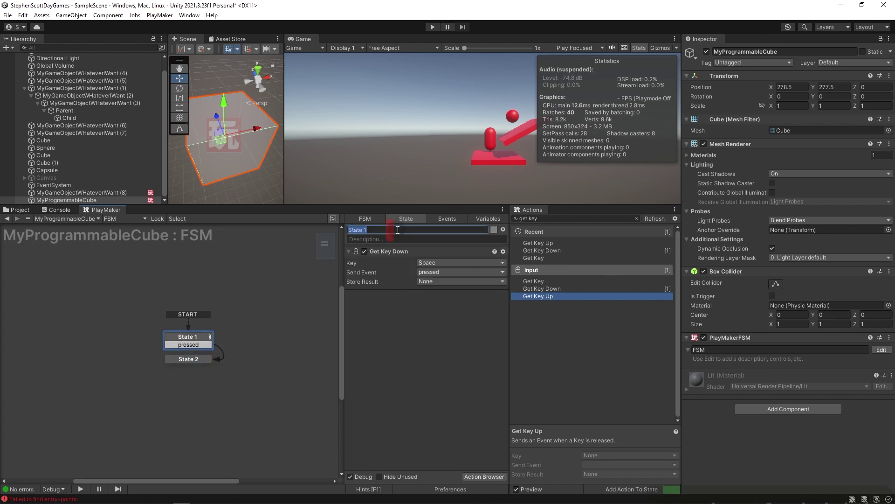
text(not pressed)
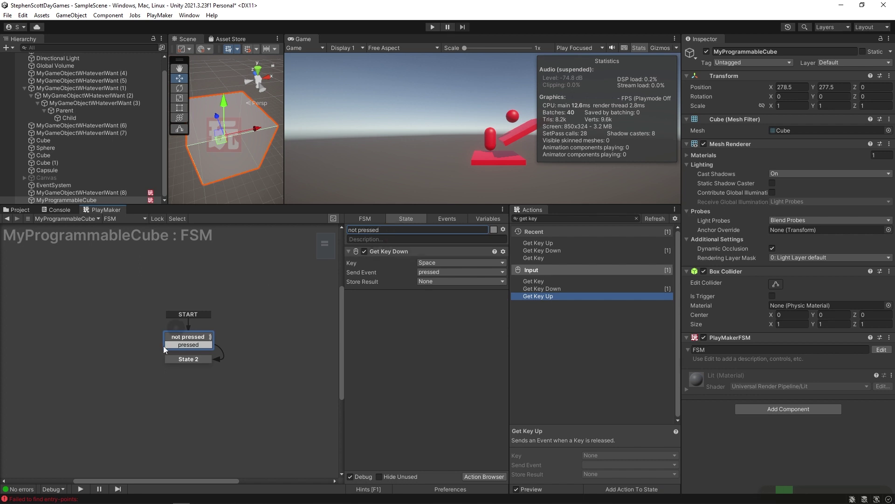
click(166, 359)
text(pressed)
key(ctrl+p)
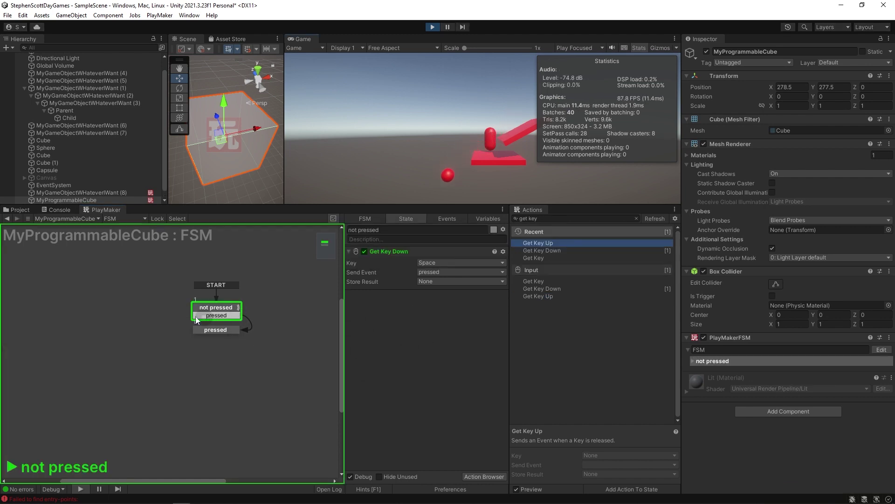
click(386, 112)
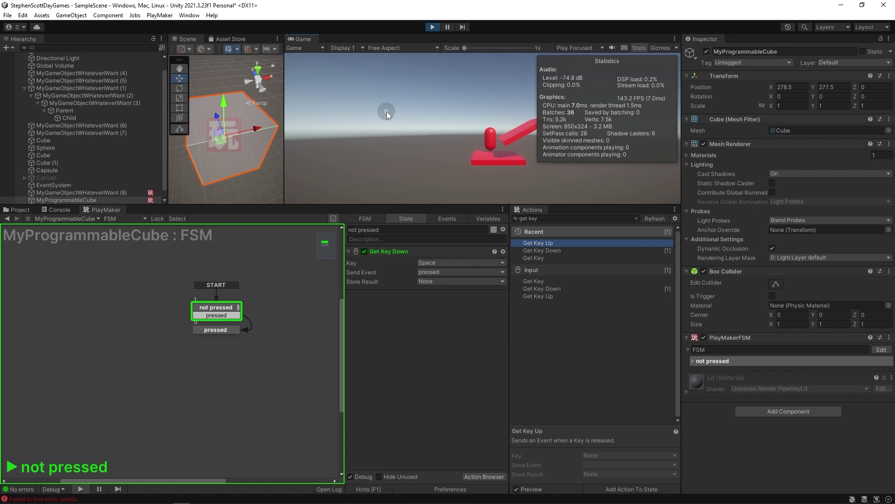
key(space)
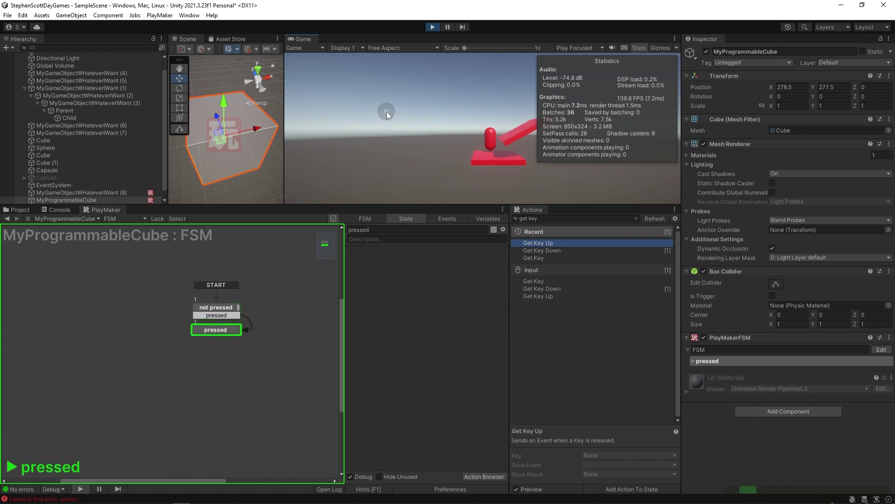
key(ctrl+p)
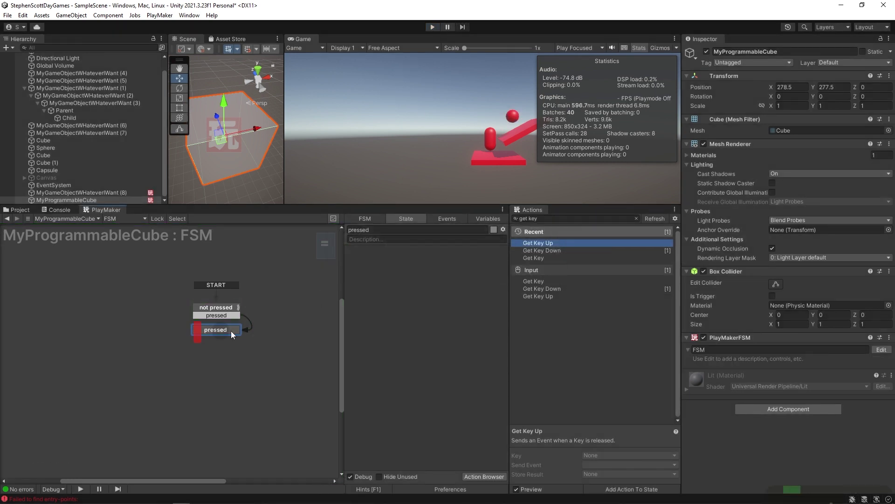
Add a Get Key Up action to the pressed state, listening for Space.
drag(549, 242, 447, 281)
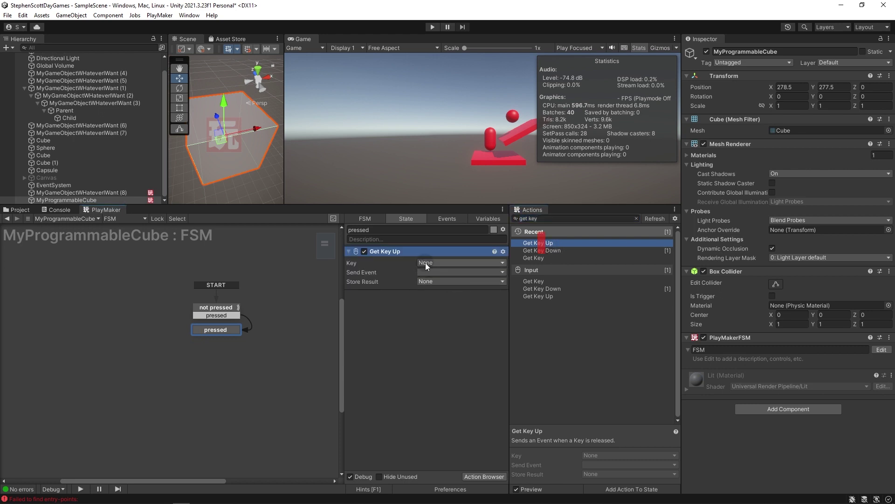
click(425, 263)
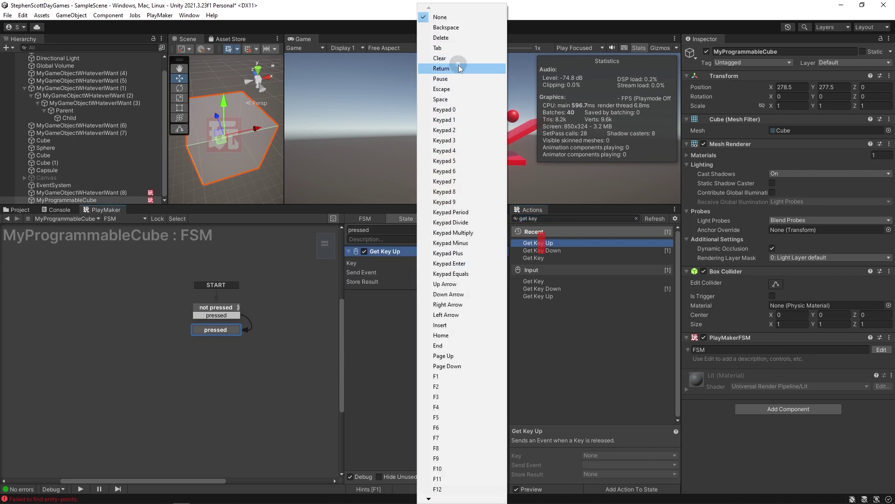
click(462, 99)
click(427, 273)
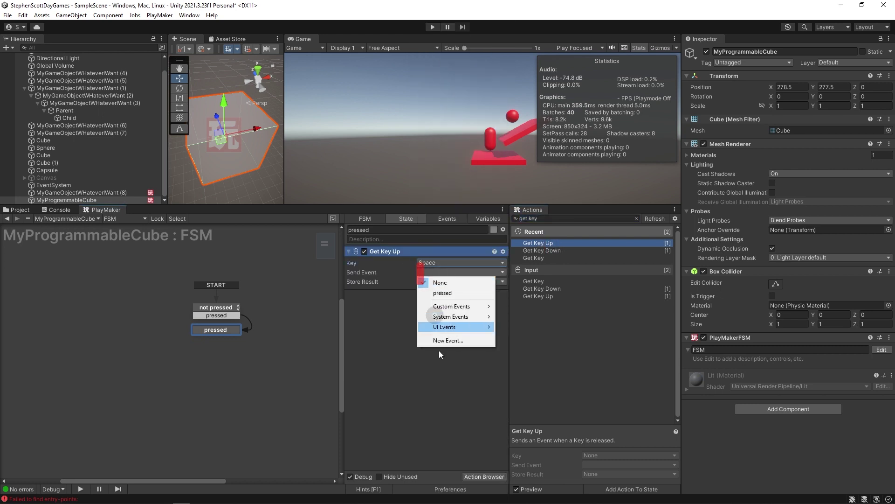
Send a new 'notPressed' event, link it back to not pressed, and enter Play mode.
click(446, 342)
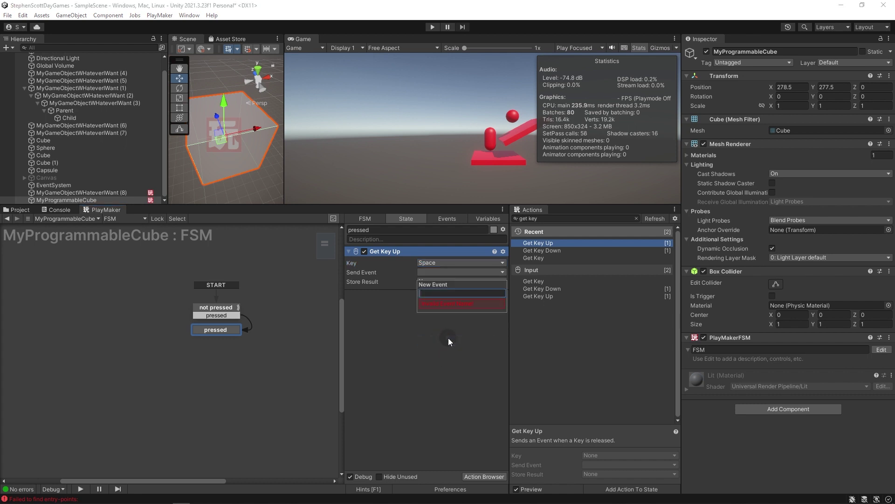
text(notPressed)
key(Return)
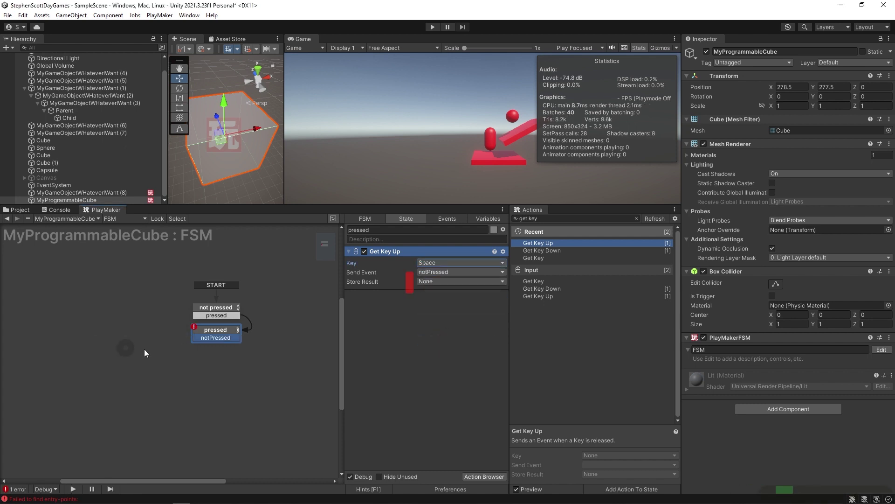
drag(201, 337, 216, 308)
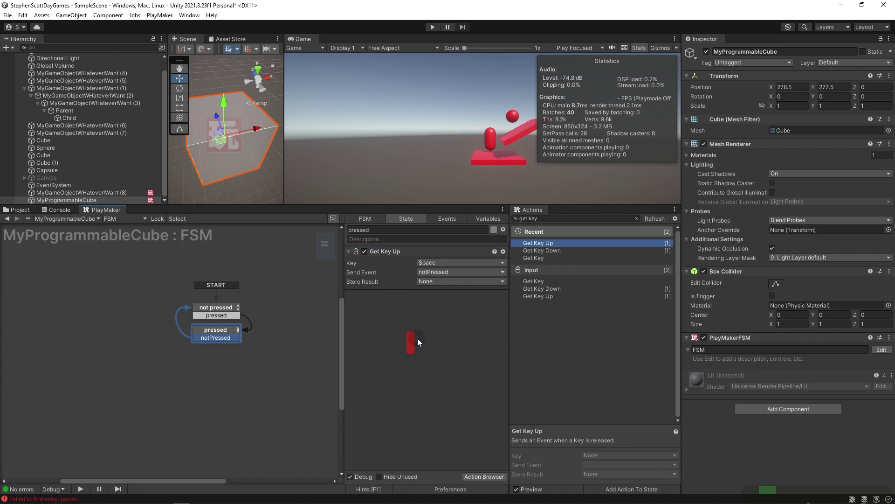
key(ctrl+p)
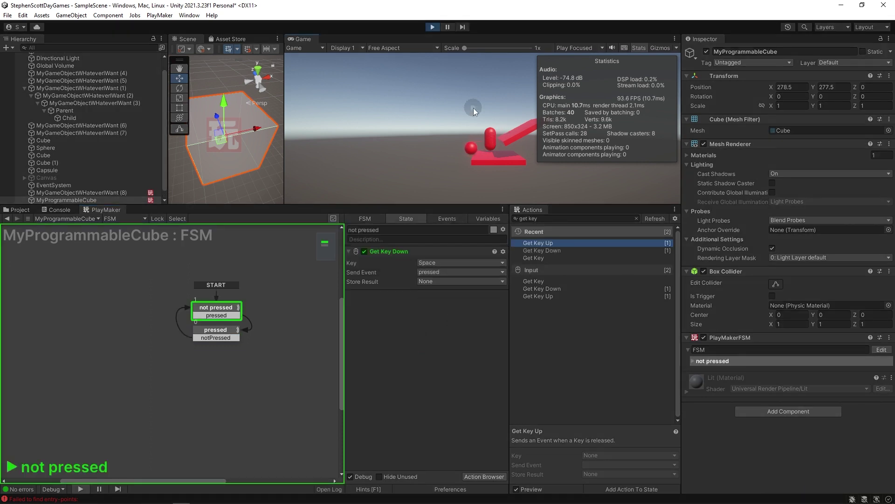
Toggle the FSM between not pressed and pressed with Space five times, then stop Play mode.
key(space)
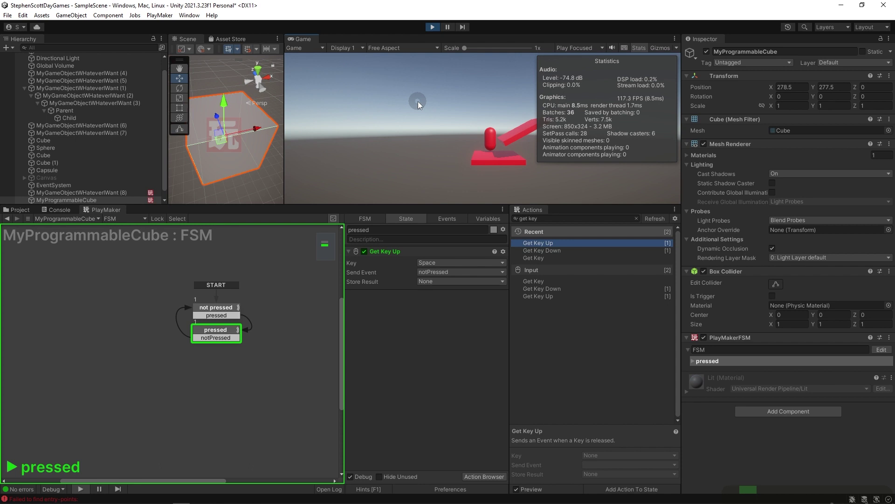
key(space)
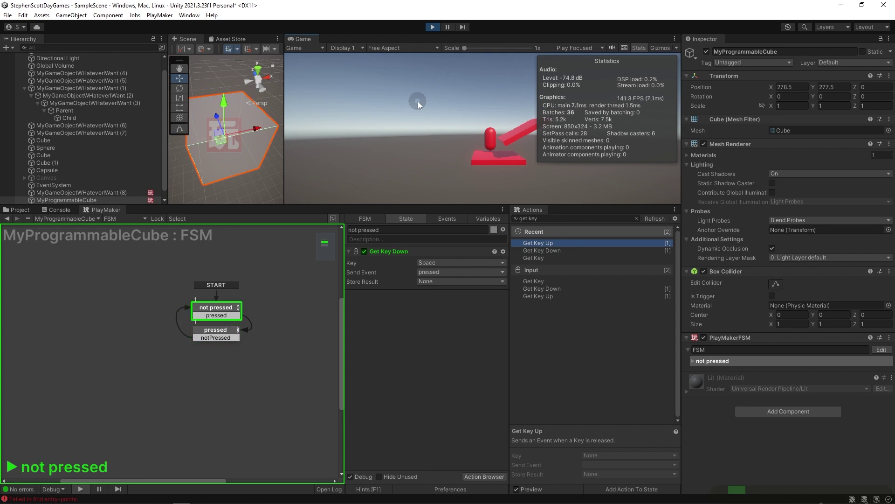
key(space)
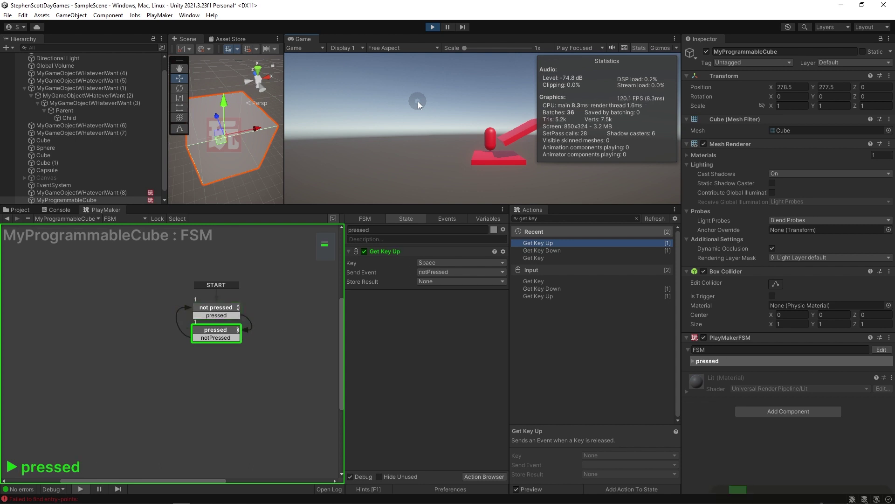
key(space)
key(space)
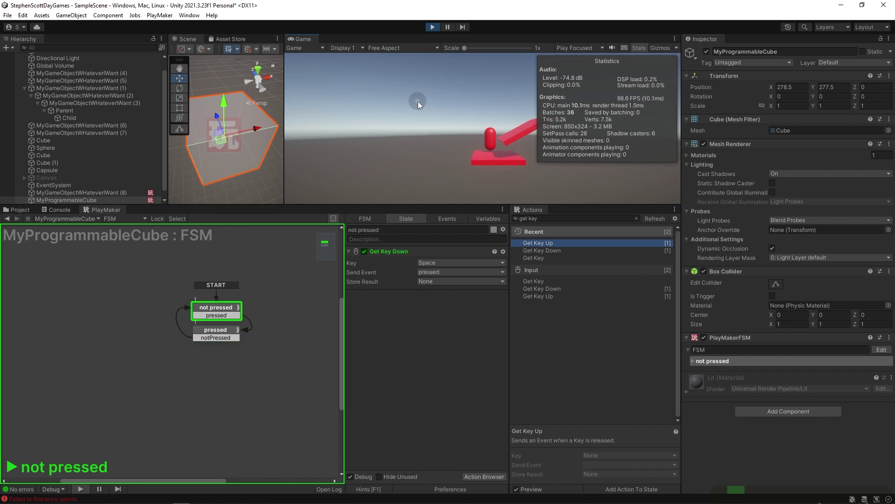
key(space)
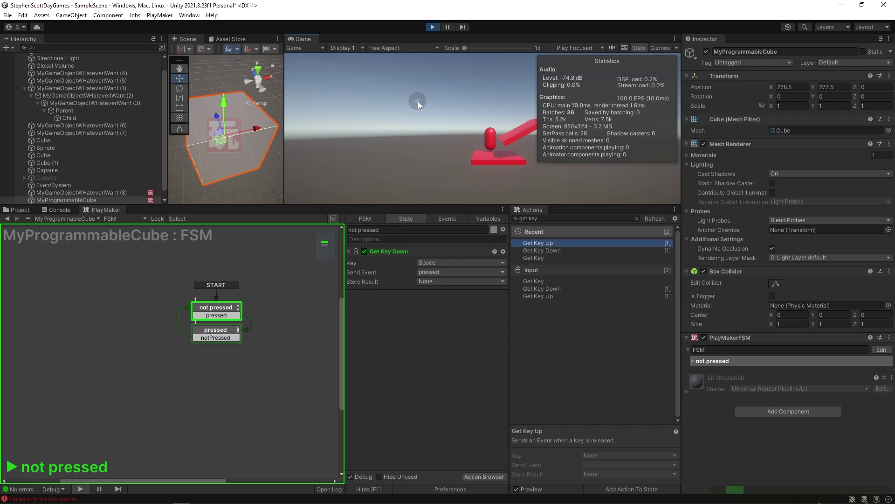
key(ctrl+p)
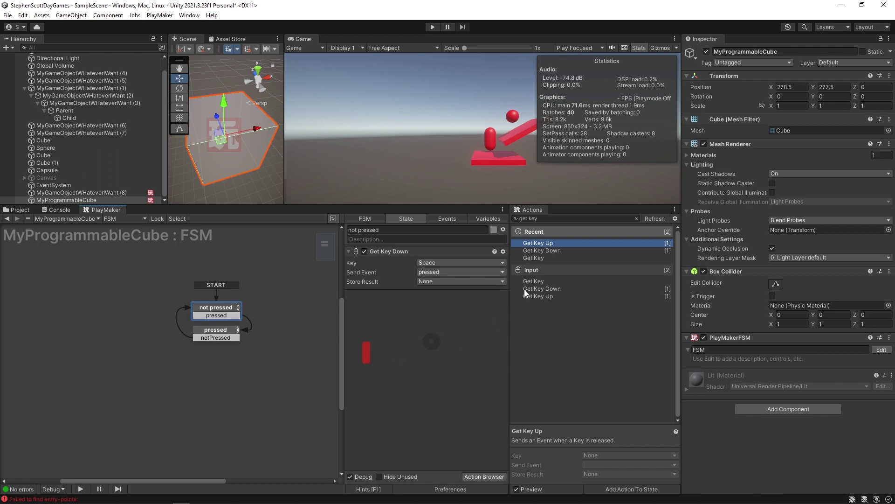
Change the not pressed state's Get Key Down key from Space to Keypad 9.
click(448, 262)
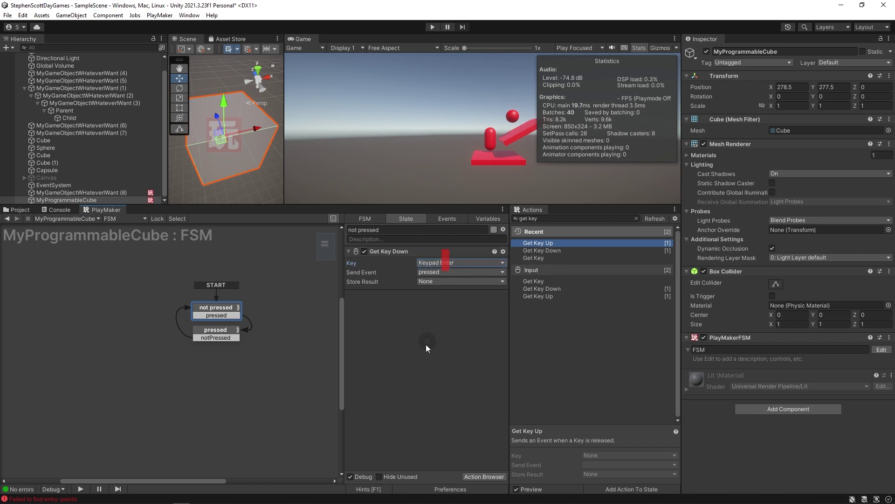
click(426, 262)
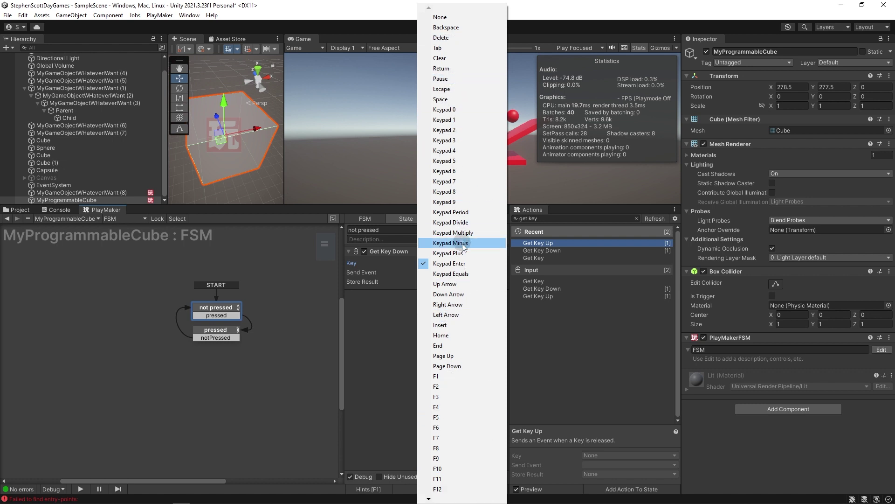
click(447, 201)
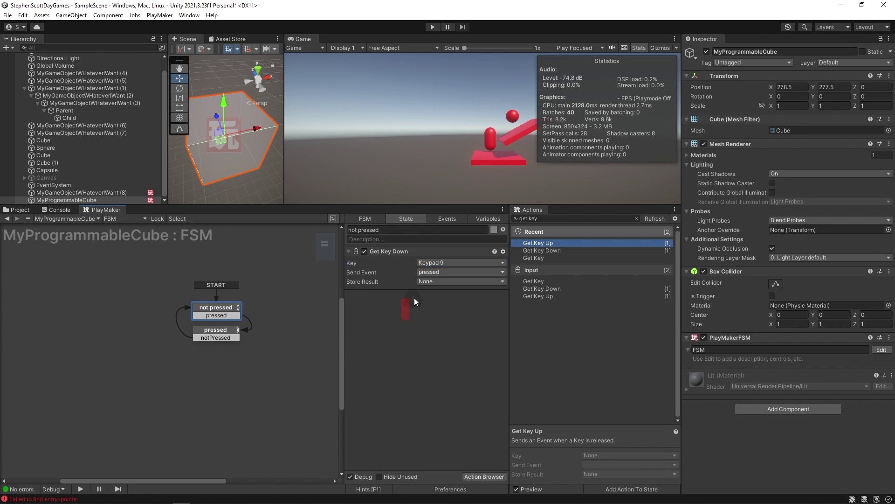
click(572, 217)
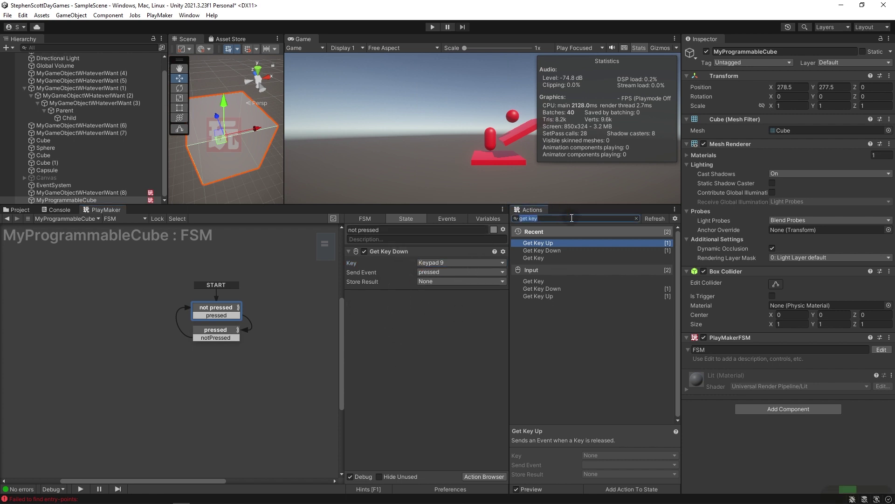
Search 'get butt' and add Get Button, Get Button Down, Get Button Up, and Get Mouse Button (Left).
text(get butt)
key(Return)
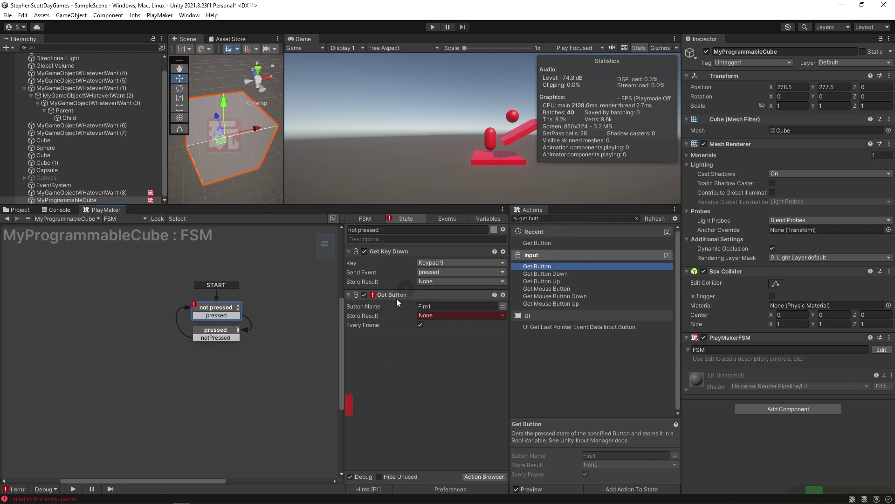
click(421, 305)
click(443, 327)
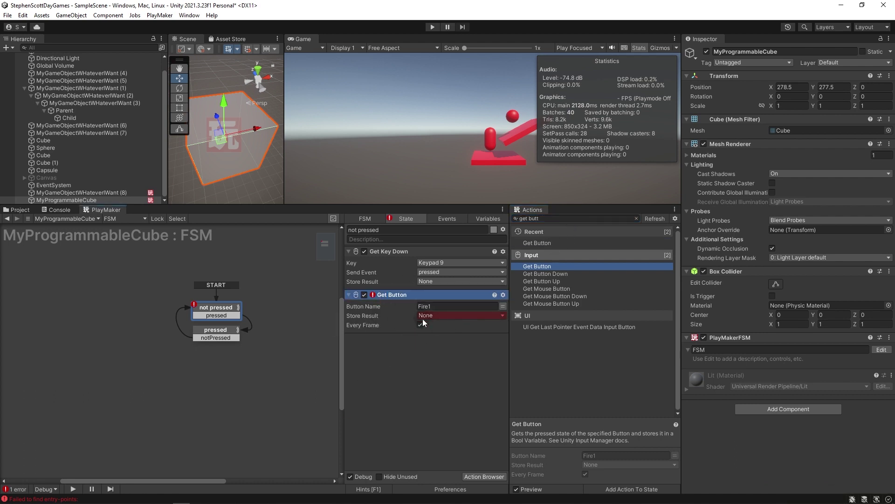
click(550, 273)
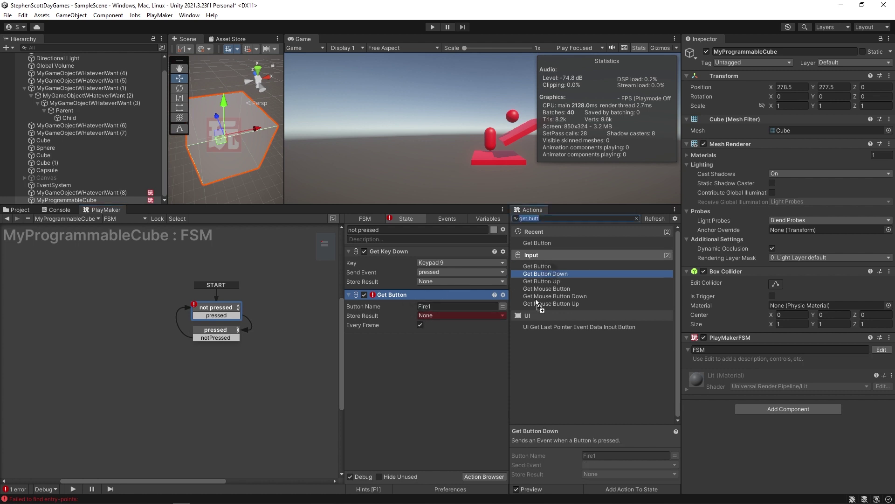
double_click(550, 273)
double_click(536, 286)
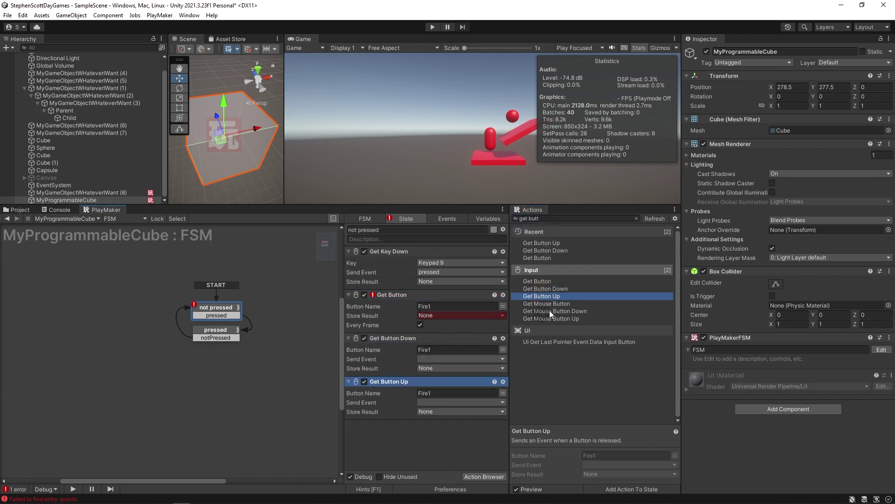
click(544, 295)
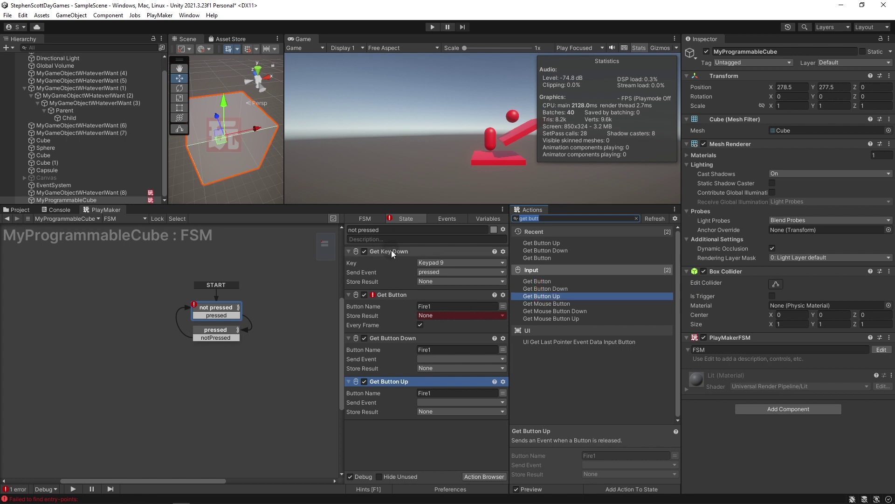
key(Down)
key(Down)
key(Down)
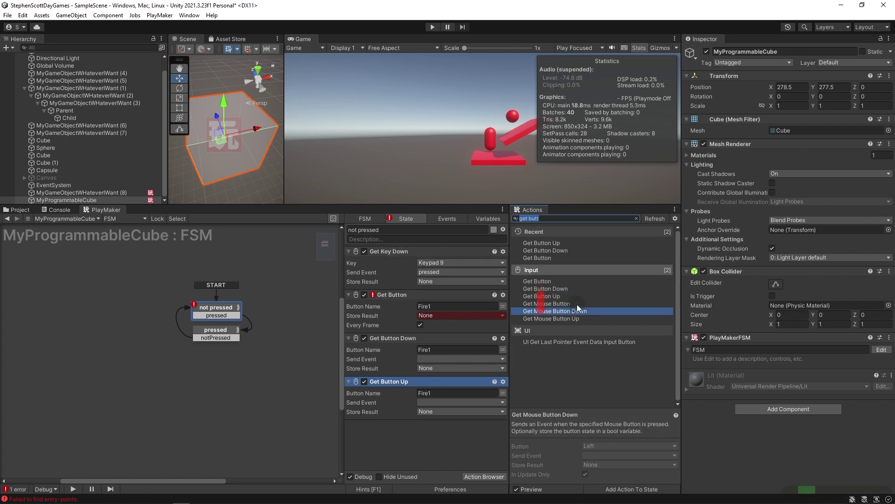
double_click(545, 304)
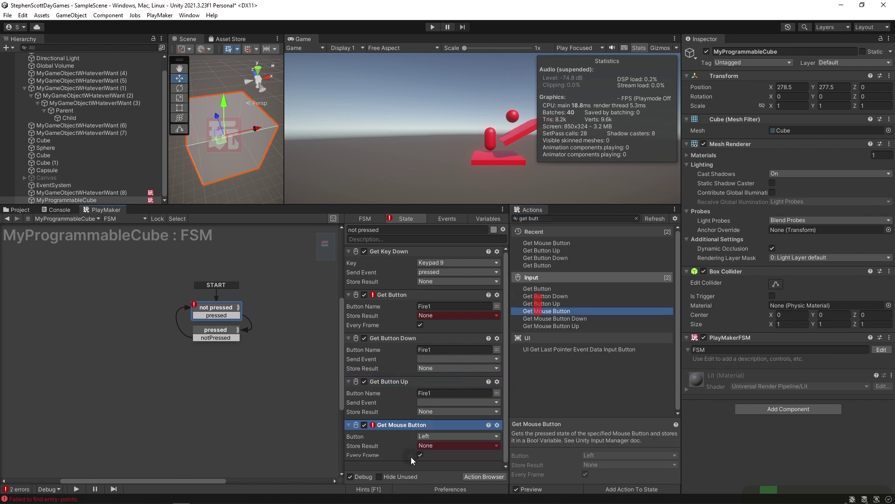
click(419, 435)
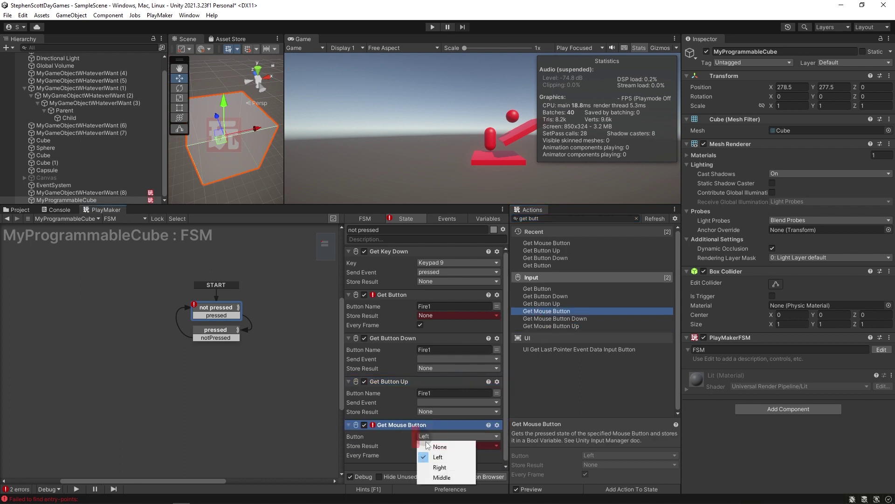
click(393, 467)
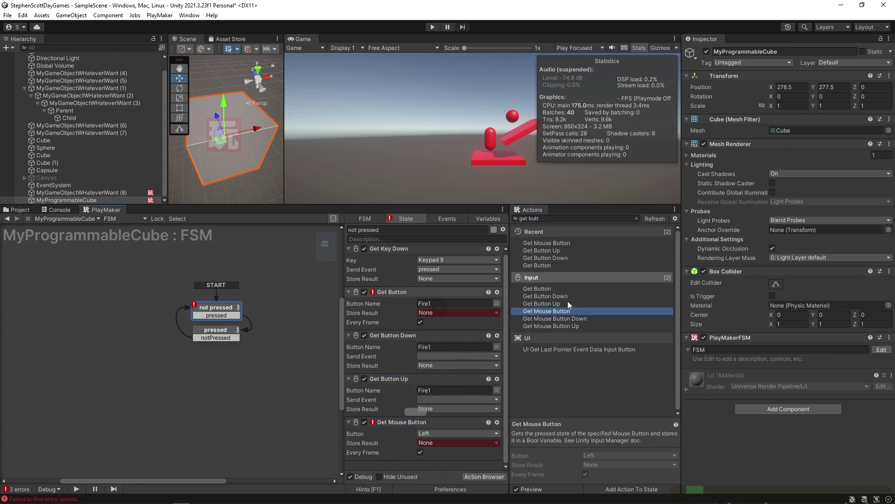
Select all of the not pressed state's actions and delete them.
click(393, 424)
shift+click(390, 251)
key(Delete)
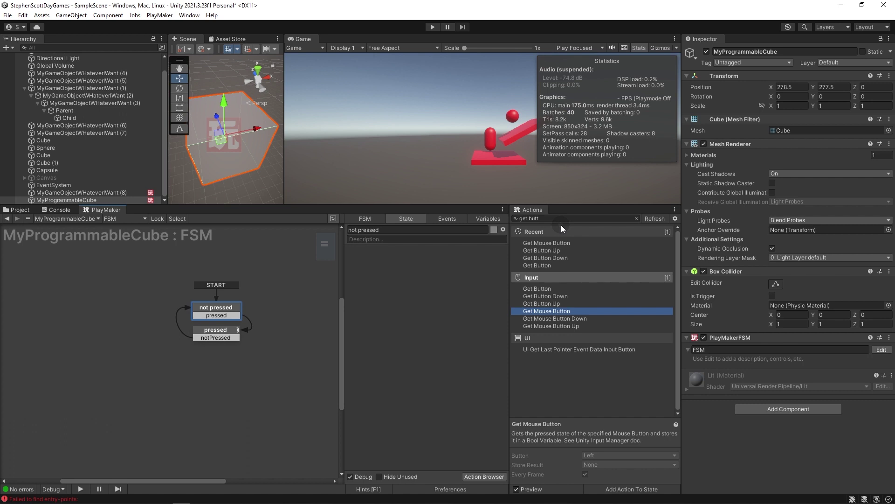
Add a Fire1 Get Button action to the not pressed state, then browse the Rewired Asset Store page.
drag(536, 288, 434, 329)
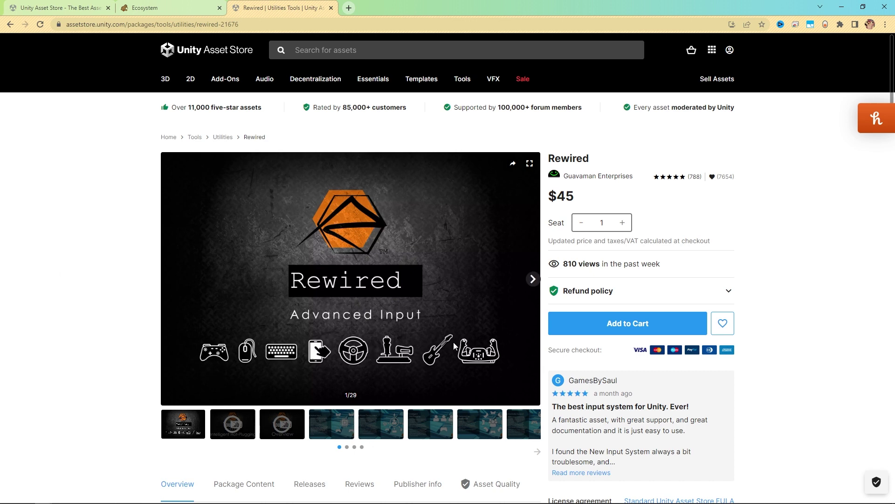
scroll(112, 329, down, 5)
scroll(122, 335, up, 5)
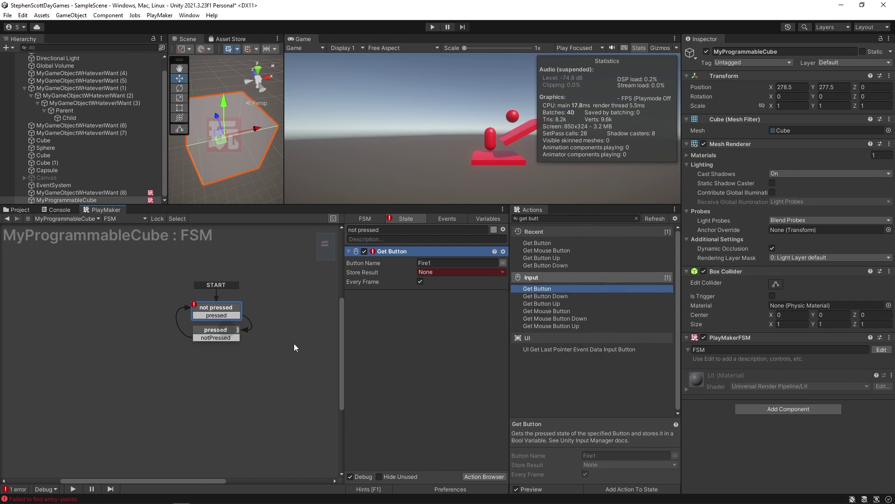
Enlarge the Scene view, switch it to 2D, and select the Move tool (W).
click(589, 288)
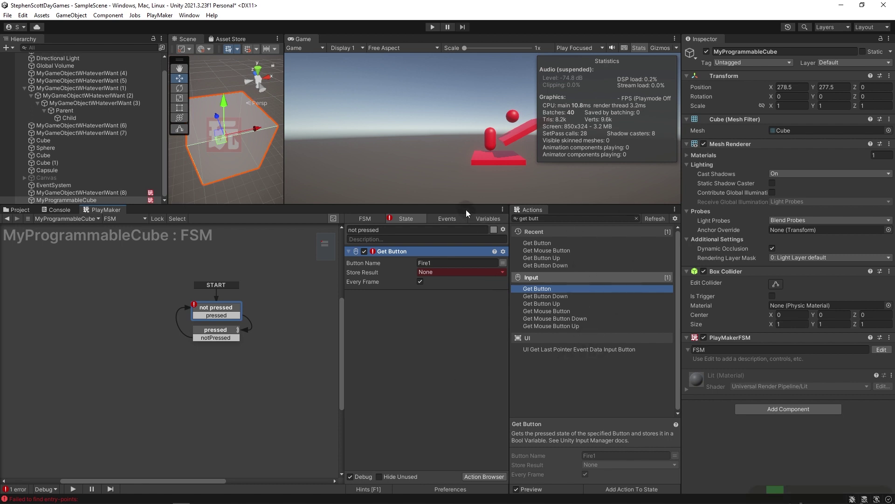
drag(464, 207, 464, 311)
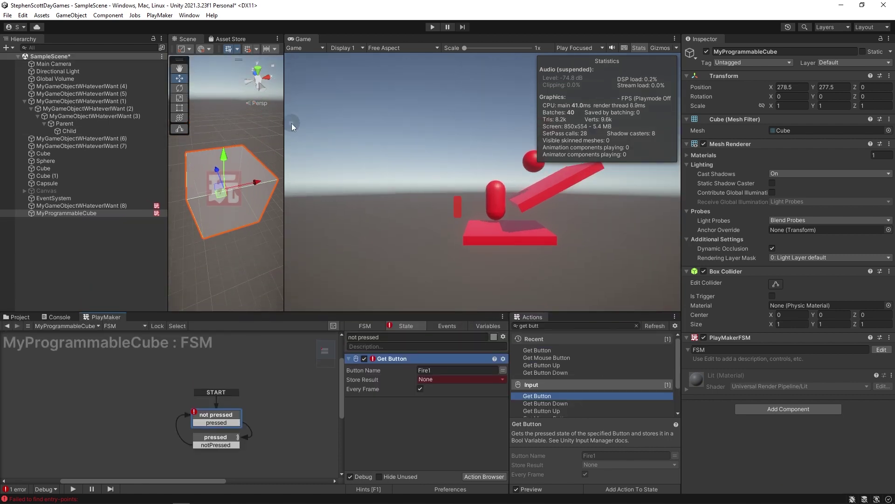
drag(284, 123, 407, 130)
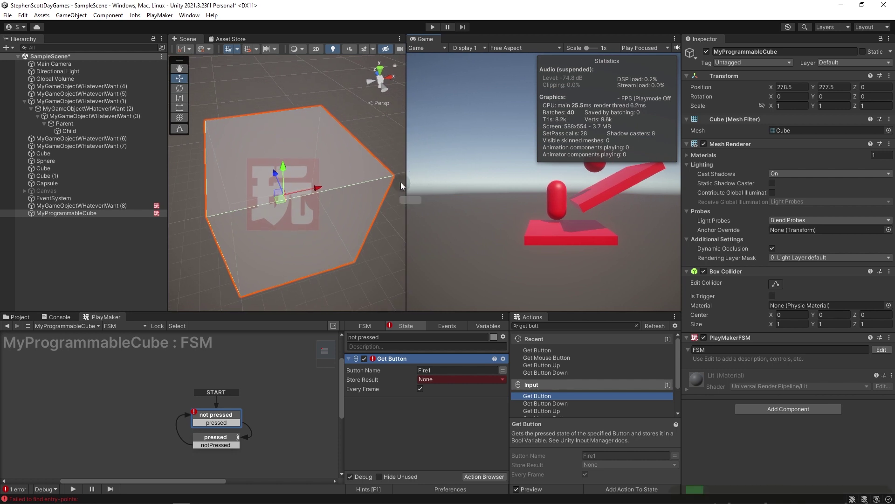
scroll(274, 211, down, 3)
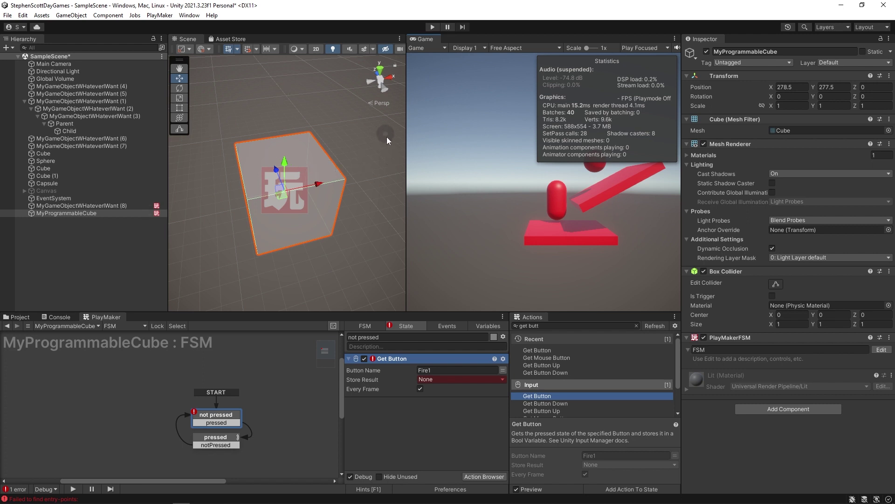
click(316, 49)
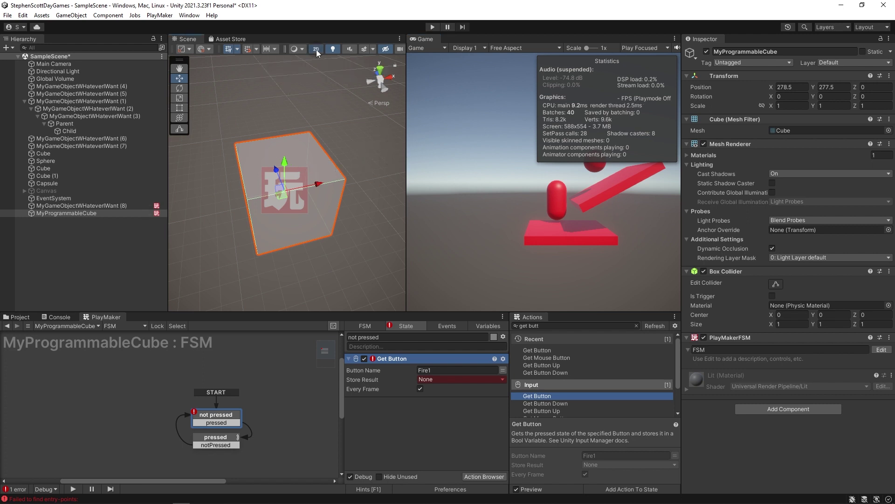
key(t)
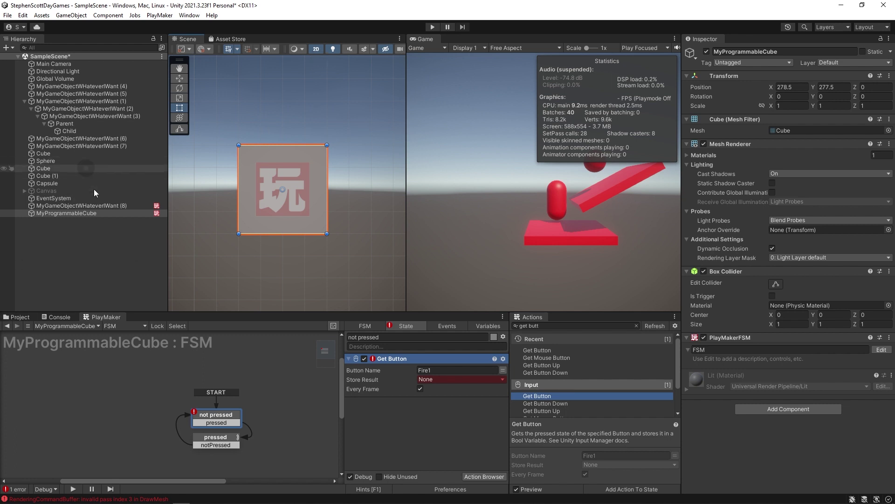
key(w)
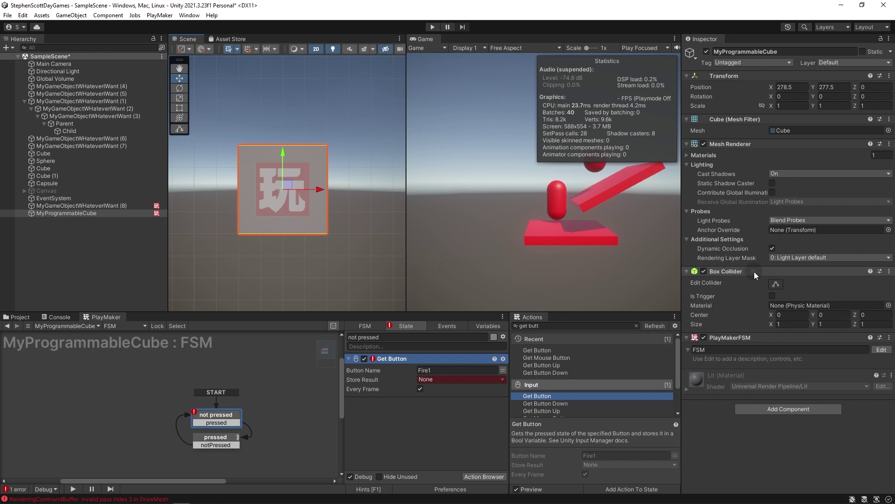
Replace the cube's 3D Box Collider with a Box Collider 2D.
right_click(718, 272)
click(769, 314)
click(777, 343)
text(2d)
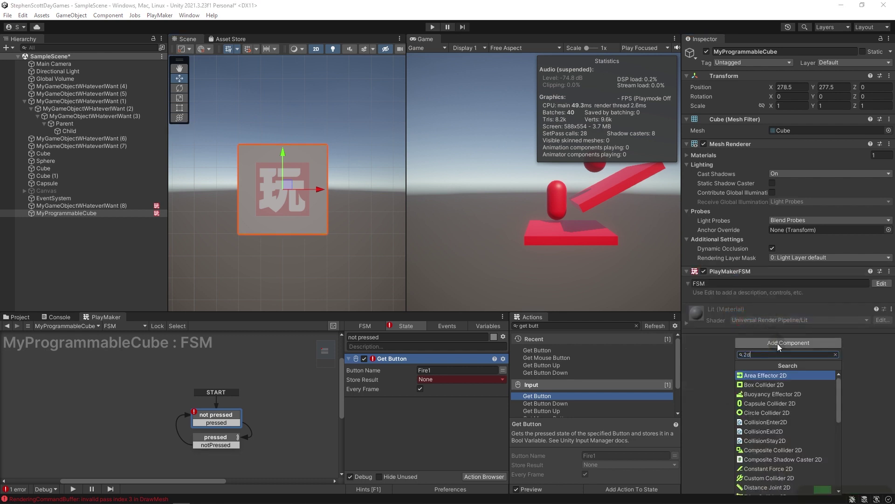
text( coll)
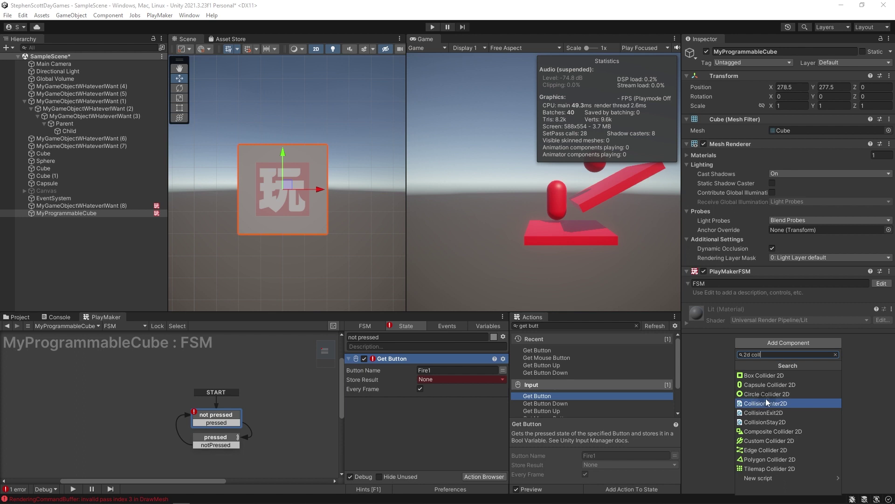
click(757, 375)
Stretch the 2D collider's top edge up (Offset Y 0.137146, Size Y 1.274292) and inspect it in 3D.
click(776, 320)
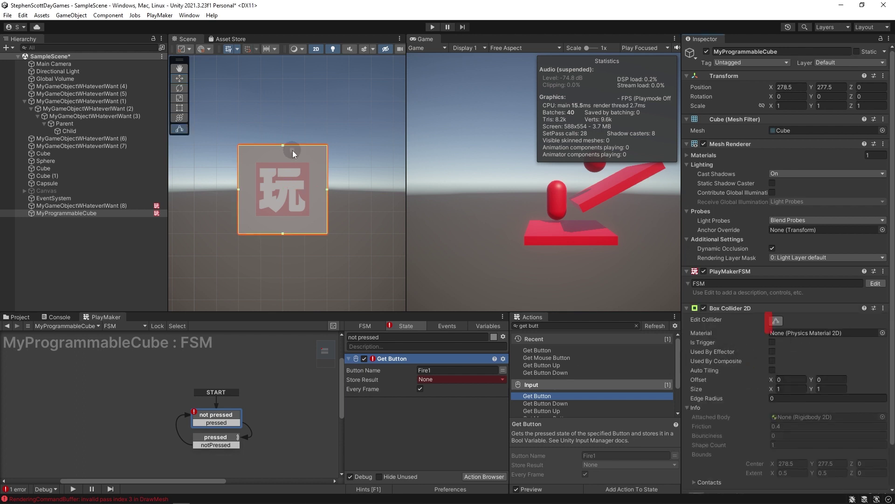
drag(283, 144, 283, 123)
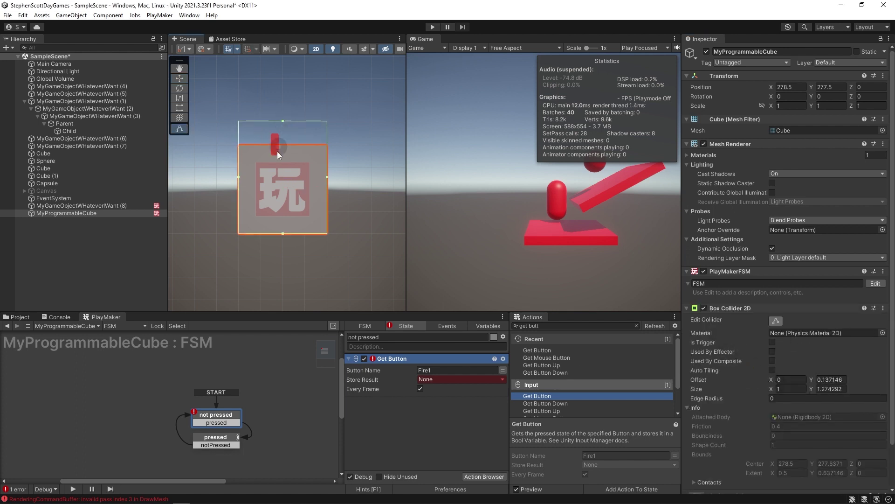
scroll(206, 175, up, 1)
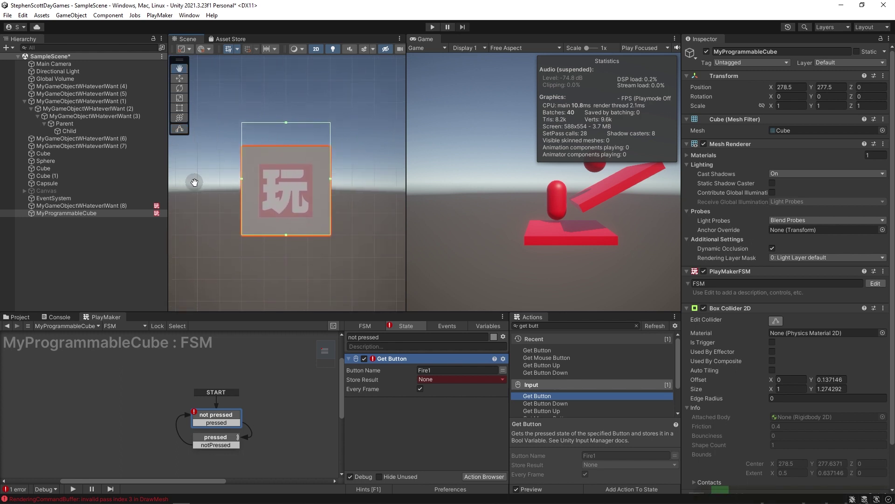
scroll(193, 182, down, 1)
click(316, 49)
alt+drag(289, 201, 311, 177)
click(316, 49)
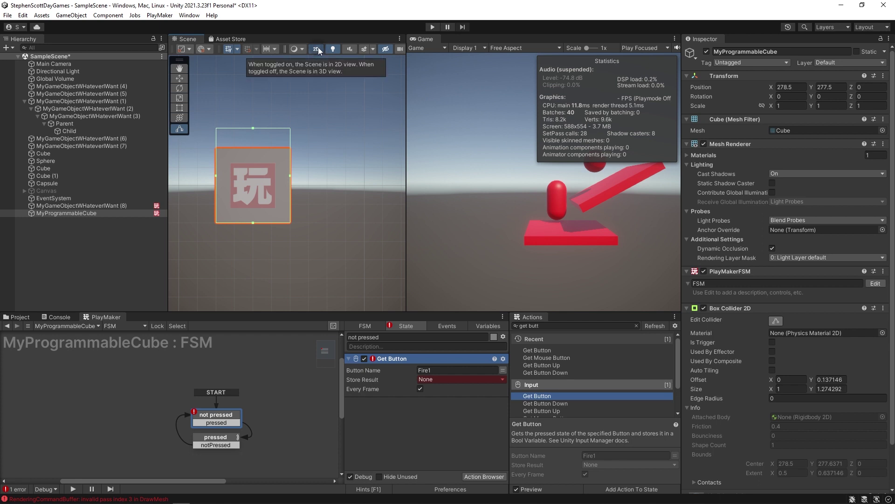
Set the Main Camera's projection to Orthographic at size 5, after briefly trying Perspective.
click(47, 64)
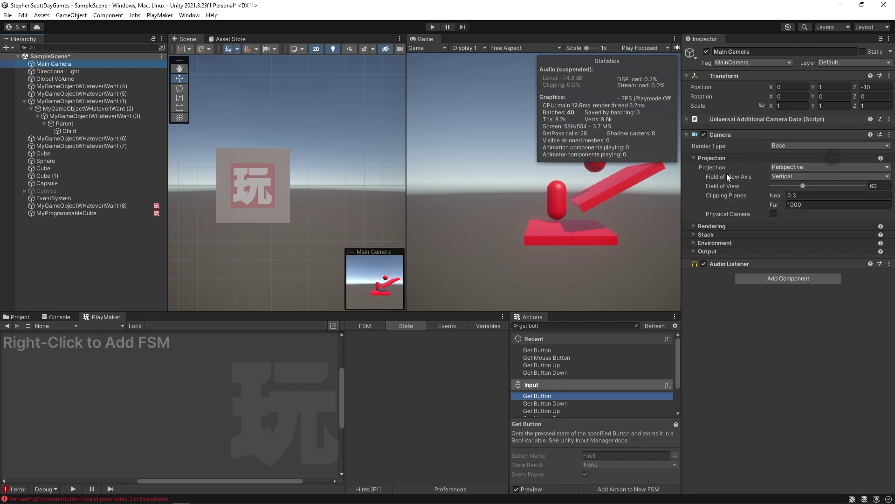
click(782, 172)
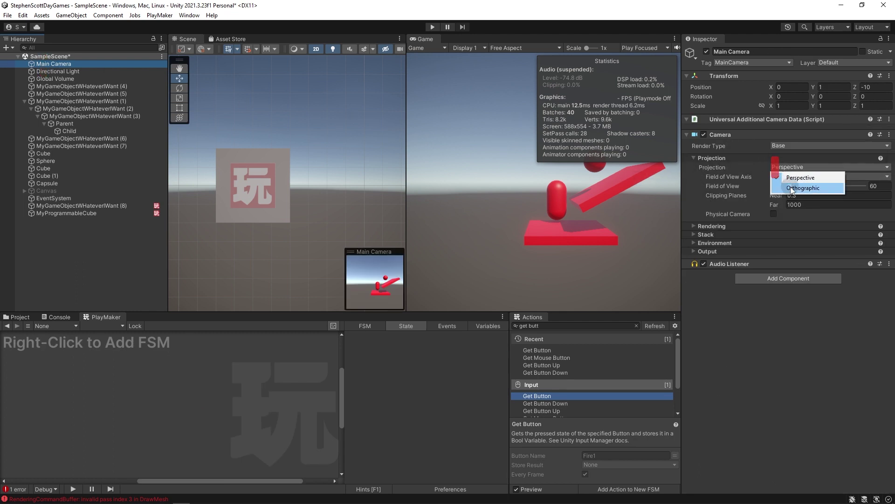
click(821, 186)
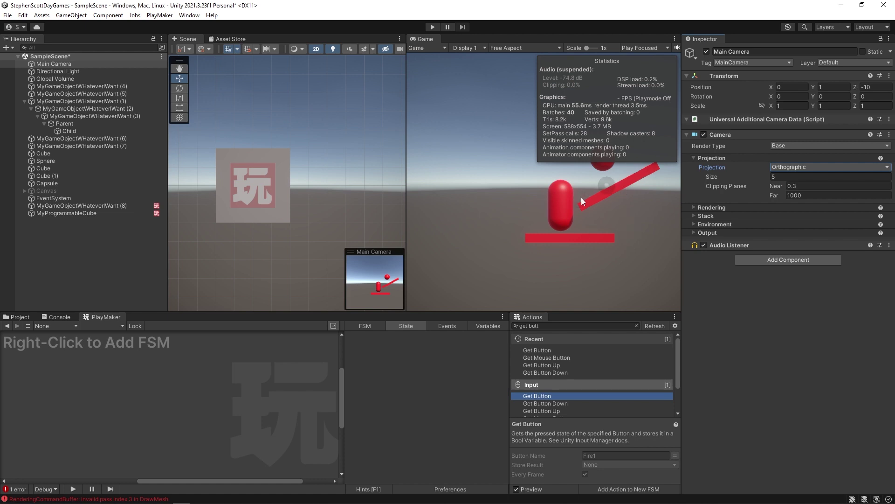
click(781, 166)
click(785, 177)
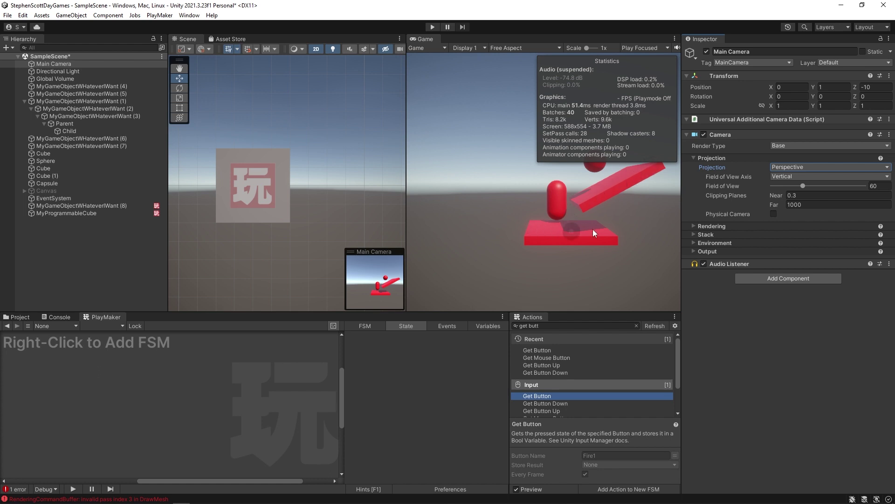
click(784, 167)
click(788, 189)
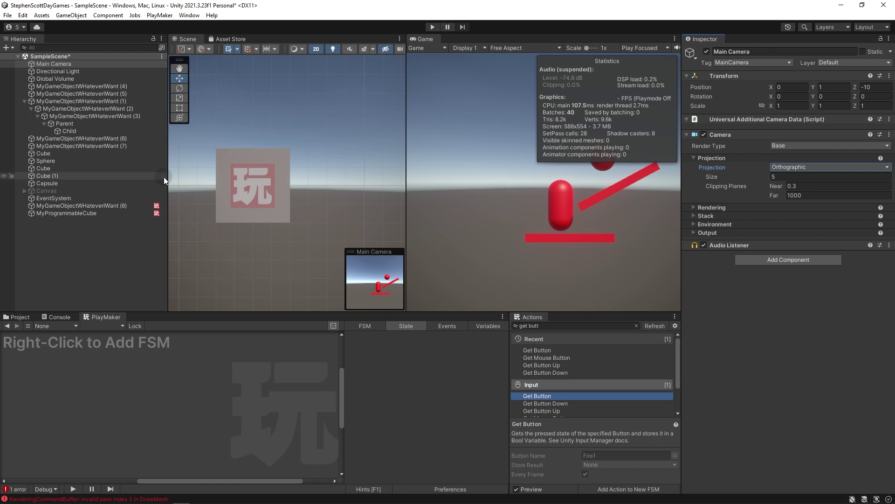
click(589, 326)
triple_click(589, 328)
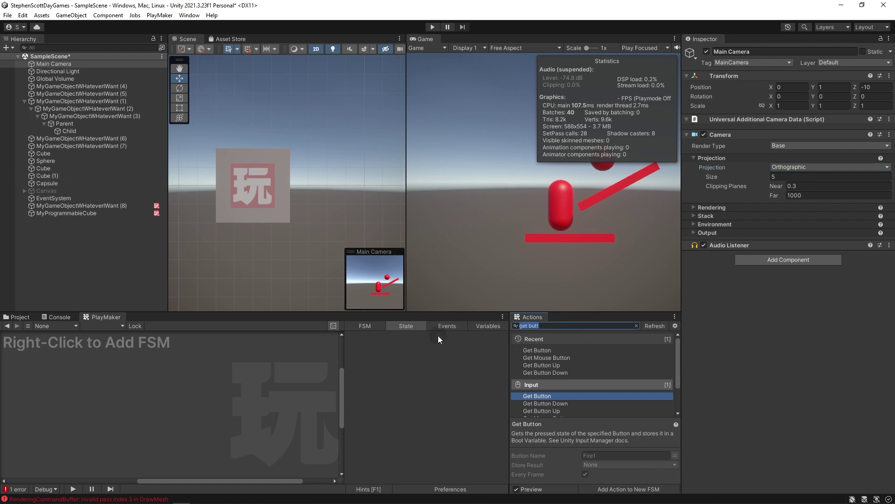
Search actions for 'collis' and add Get Collision2D Info and Get Collision Info to not pressed.
key(BackSpace)
drag(583, 313, 584, 225)
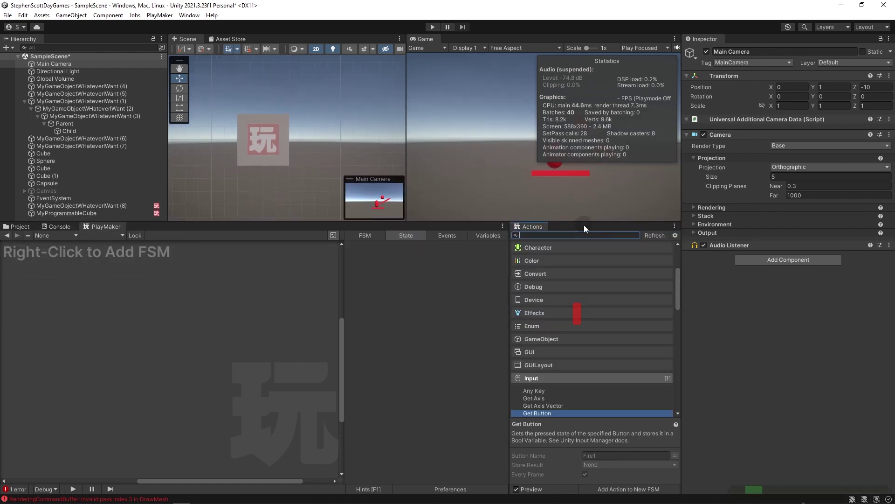
text(collis)
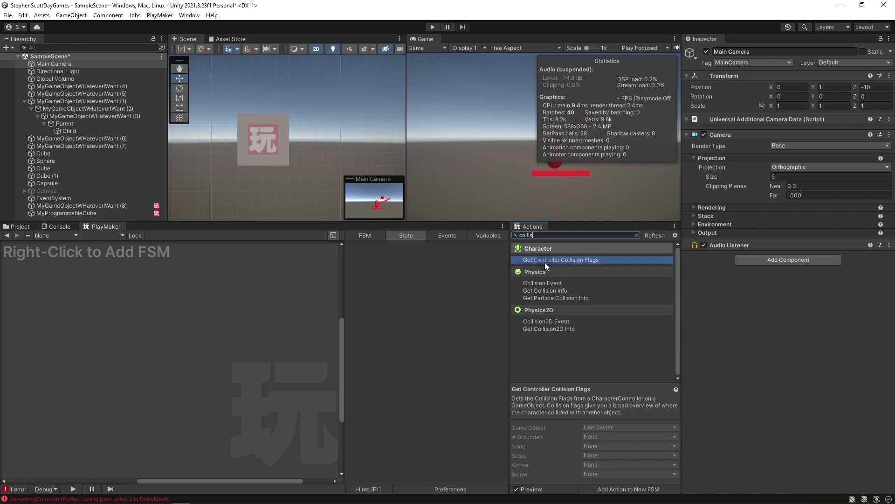
click(549, 291)
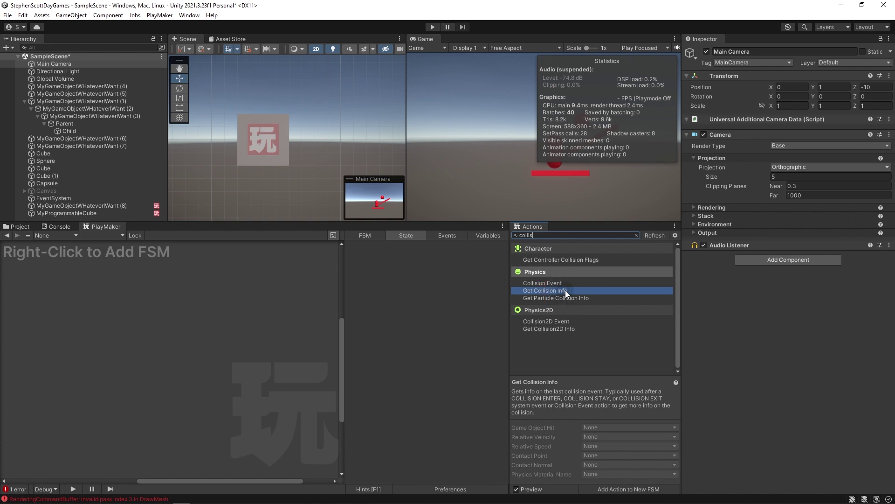
click(542, 329)
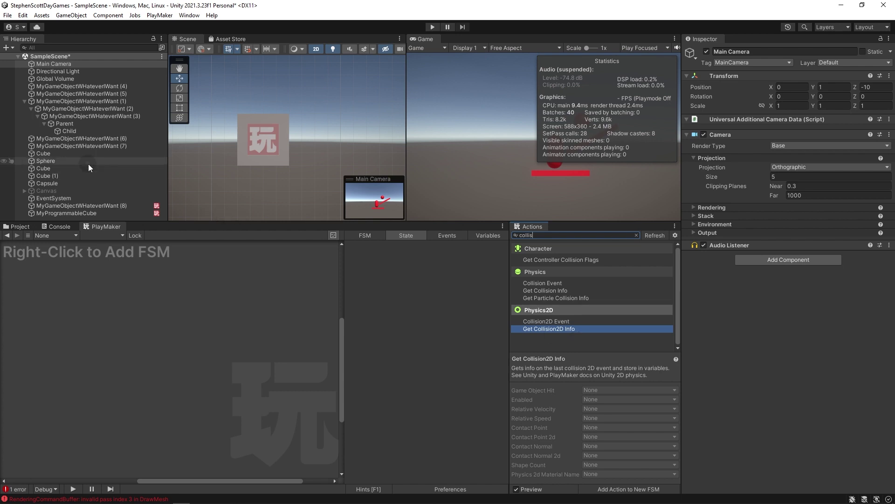
click(270, 125)
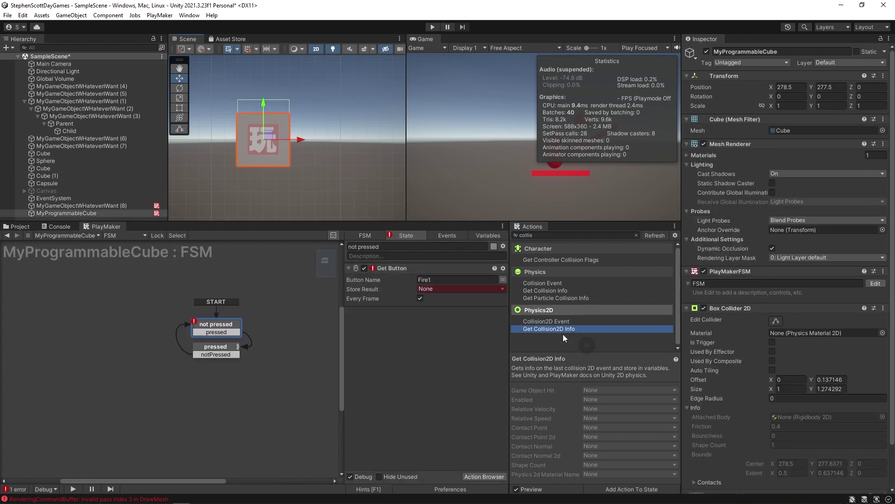
drag(536, 329, 433, 363)
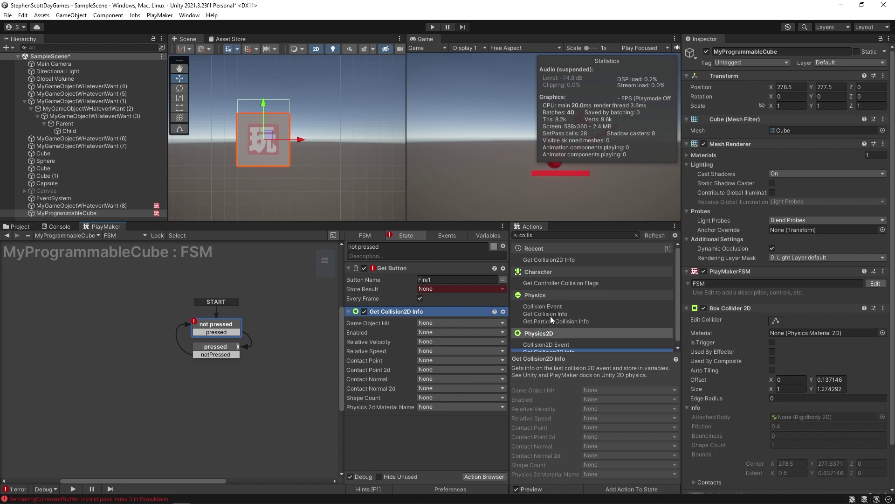
drag(546, 313, 406, 340)
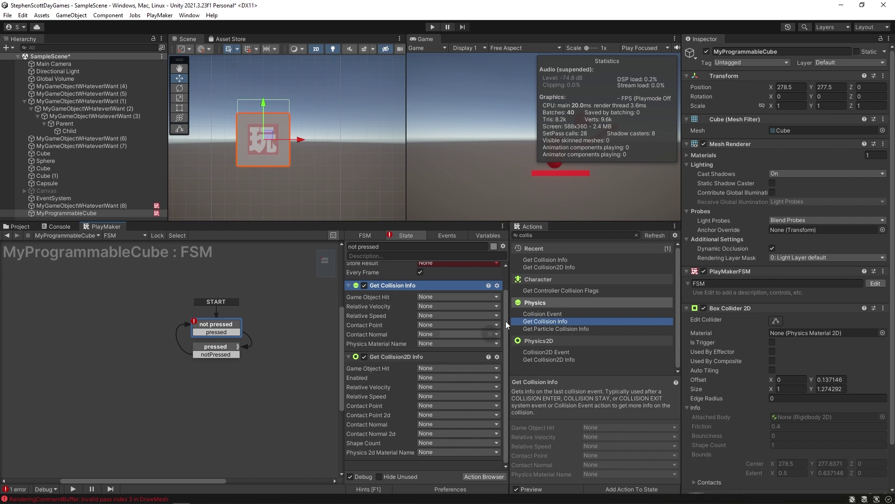
Search actions for '2d', preview Look At 2d, and restore the Scene and Game views' height.
click(536, 235)
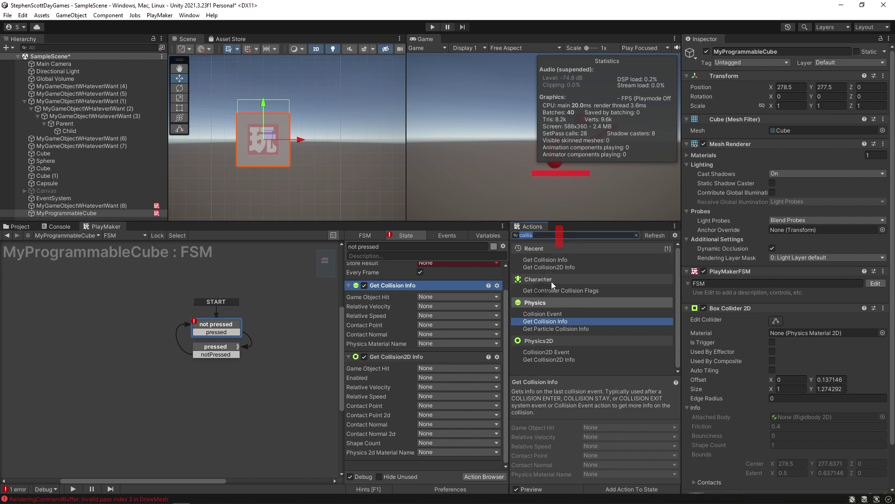
text(2d)
scroll(581, 317, down, 10)
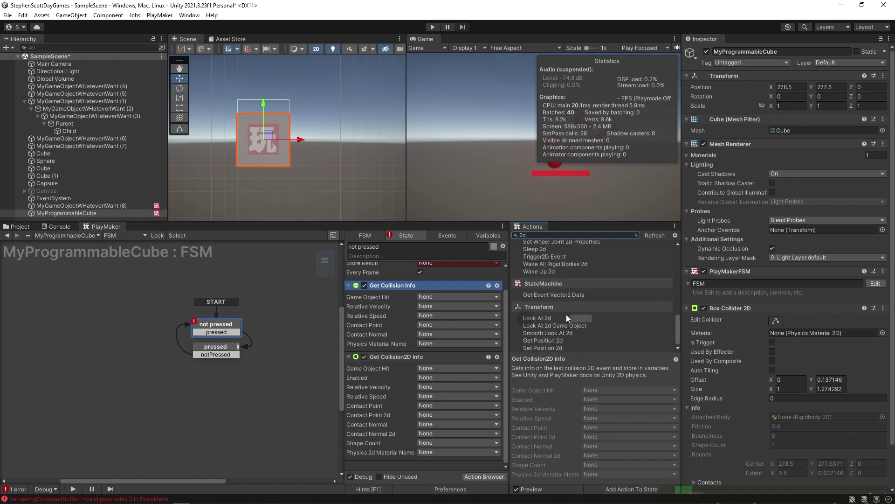
click(543, 319)
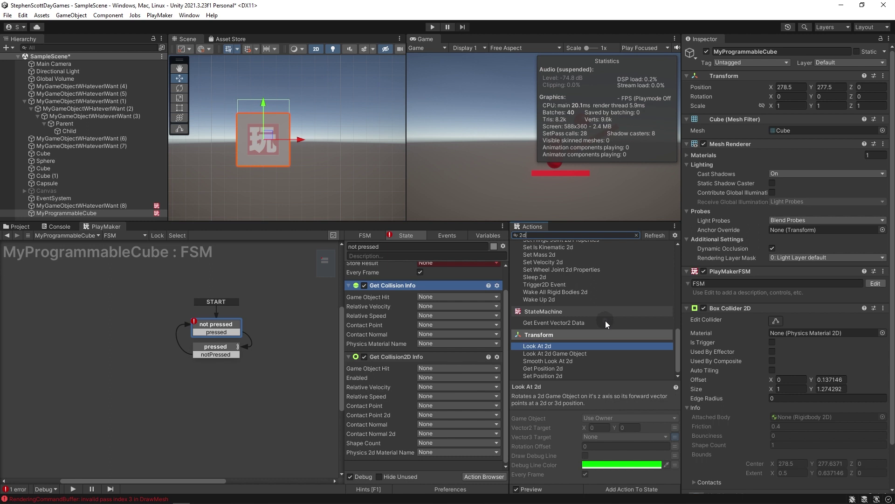
scroll(605, 320, up, 10)
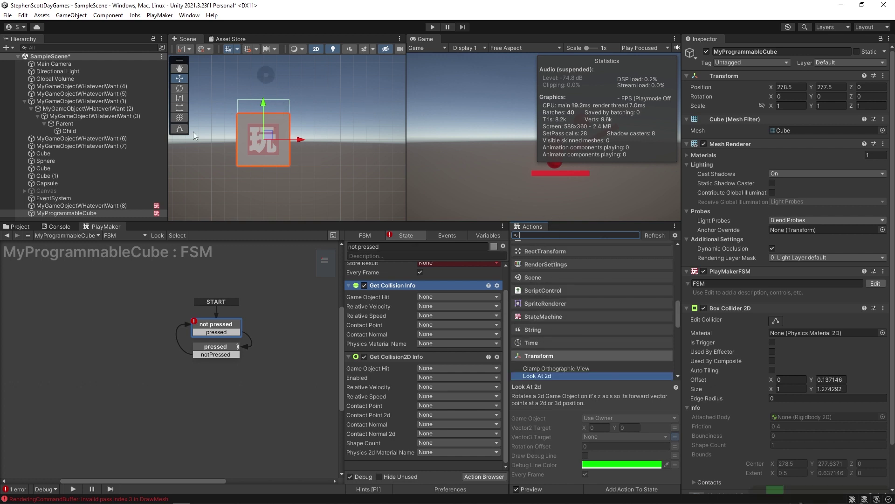
drag(423, 221, 429, 311)
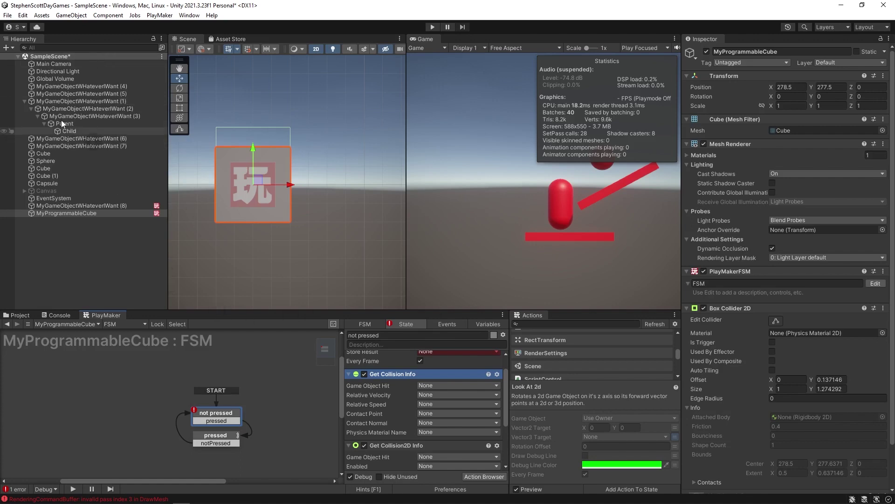
click(8, 15)
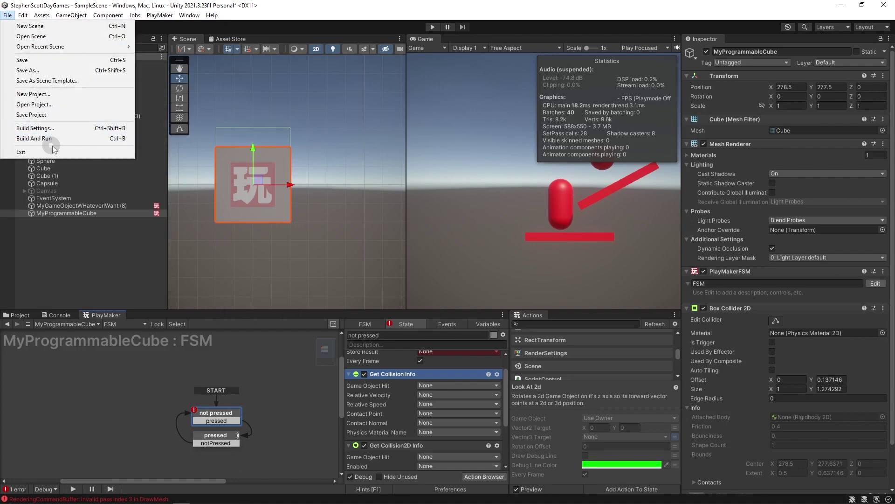
Open Build Settings, showing Scenes/SampleScene for Windows, Mac, Linux, and move it lower right.
click(73, 128)
drag(608, 228, 384, 146)
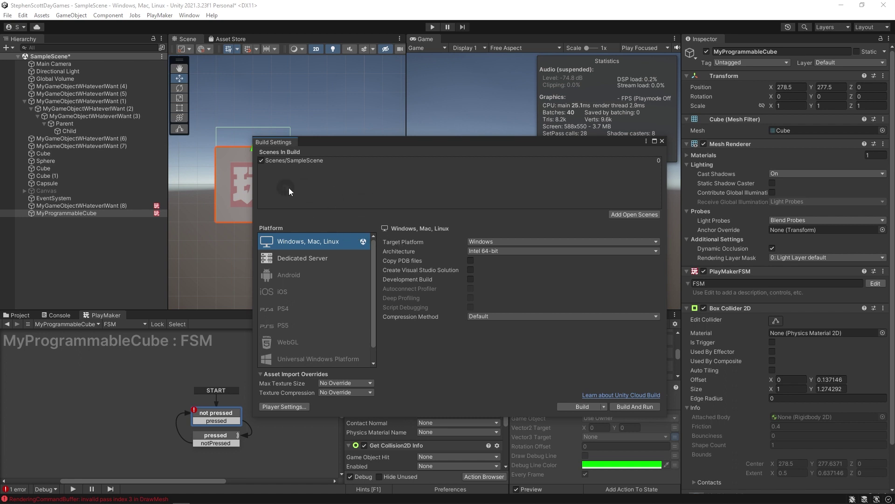
click(289, 163)
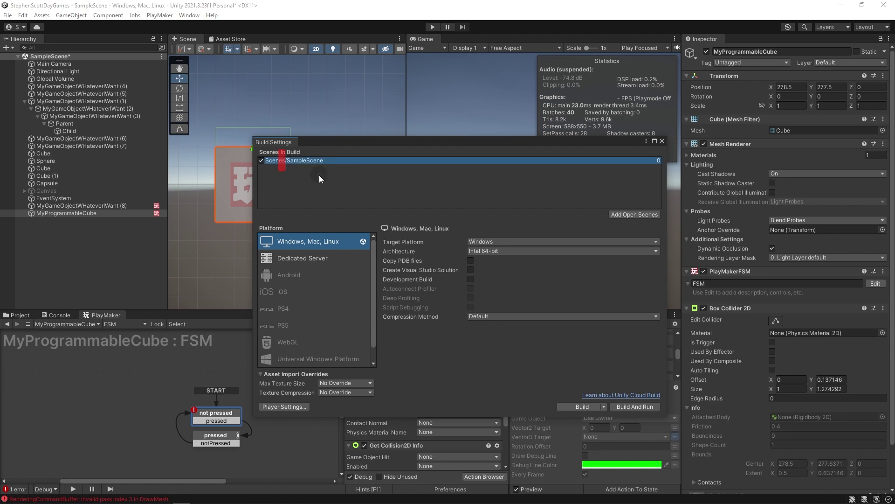
drag(367, 143, 516, 219)
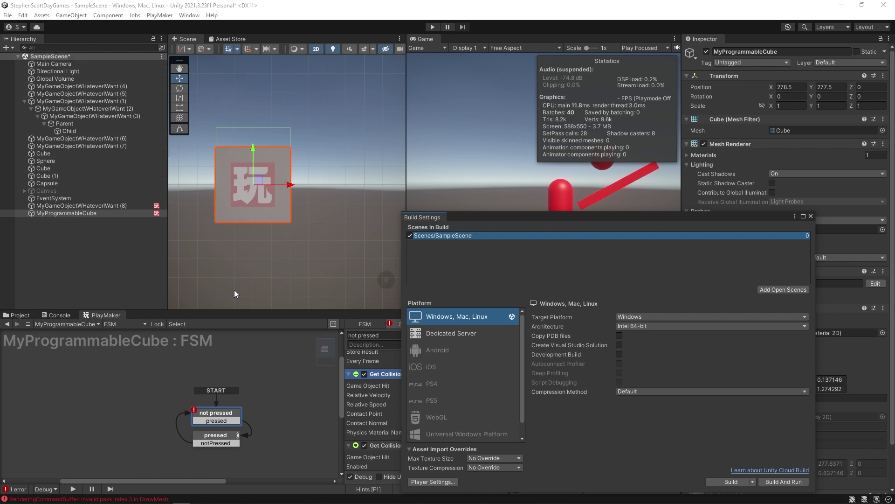
Open the Scenes folder in the Project browser and switch it to list view.
click(17, 314)
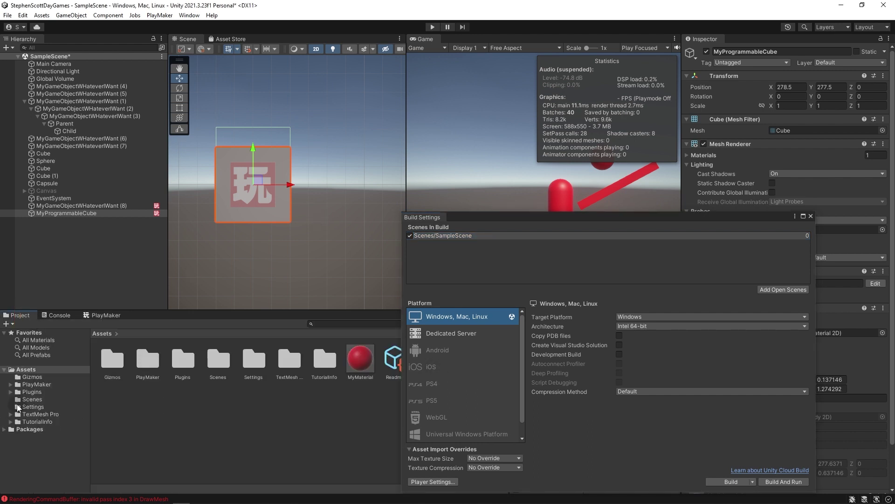
click(45, 399)
click(119, 359)
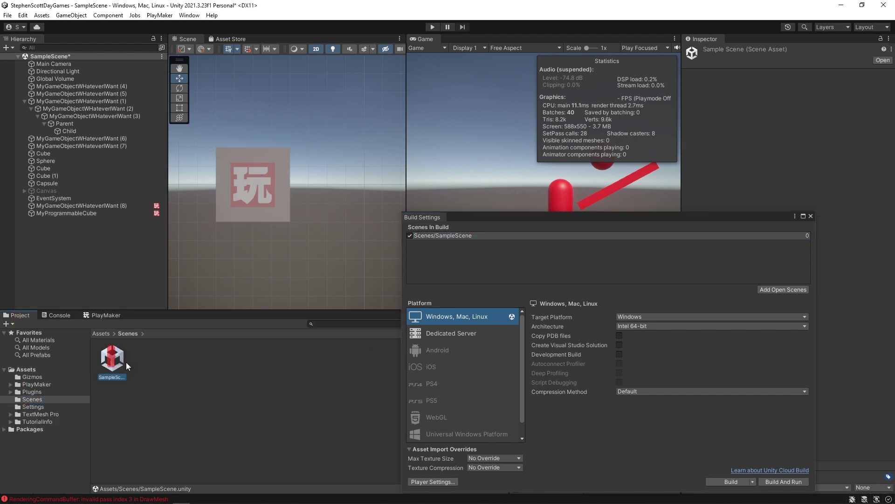
drag(589, 217, 688, 89)
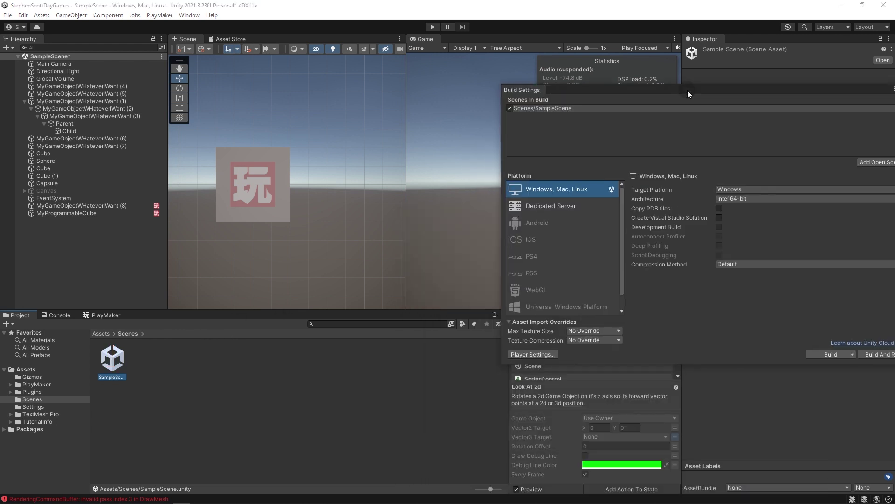
drag(490, 487, 385, 479)
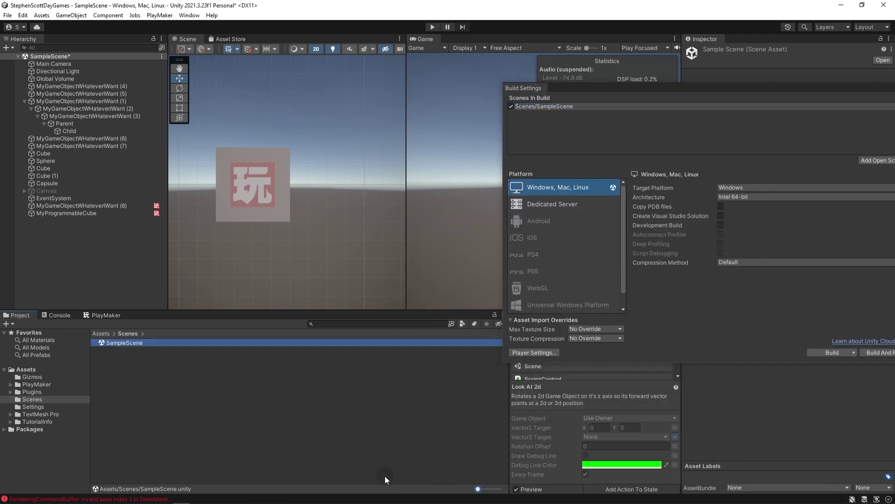
click(126, 364)
Create a new scene named MainMenu in the Scenes folder.
right_click(126, 365)
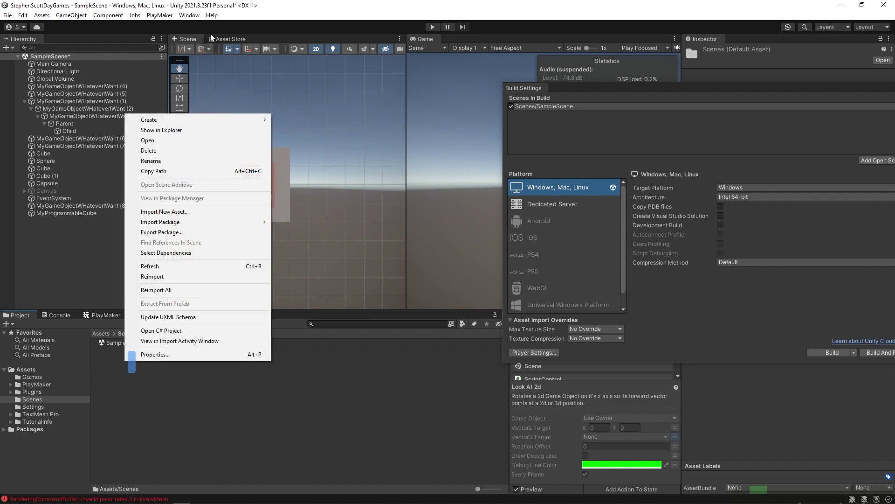
mouse_move(198, 120)
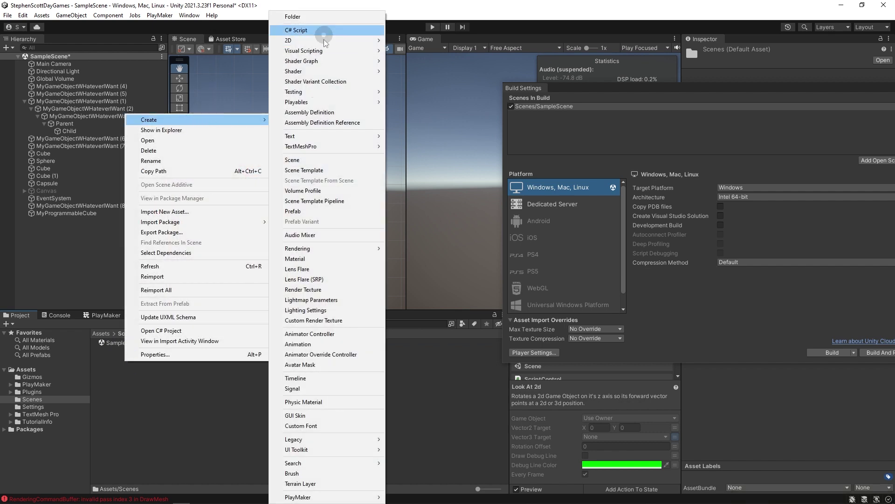
click(309, 159)
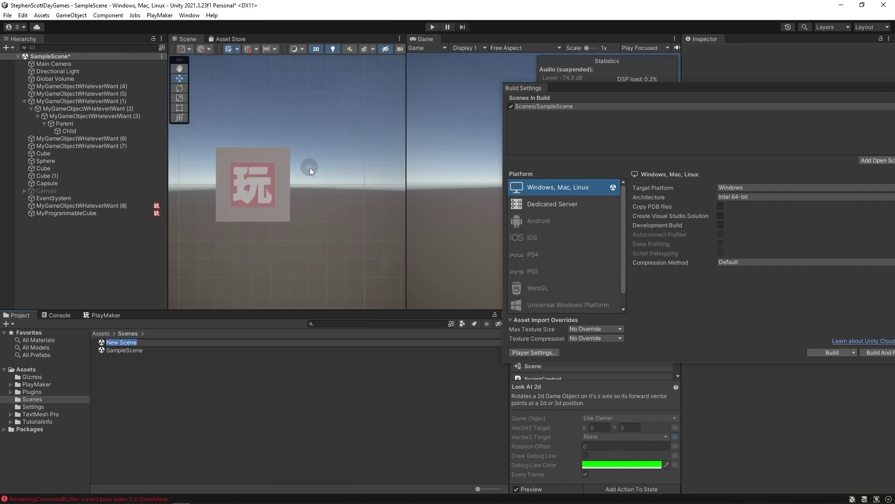
text(MainMenu)
key(Return)
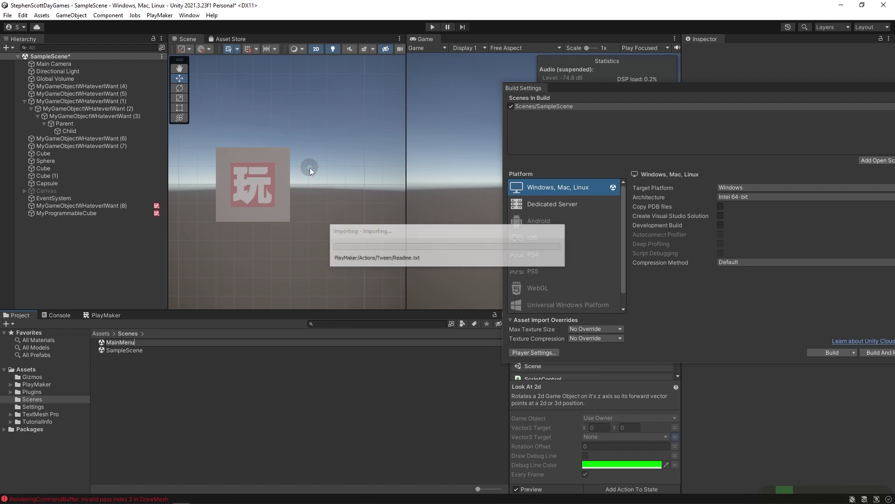
Create another new scene named Level1 in the Scenes folder.
right_click(133, 379)
mouse_move(205, 137)
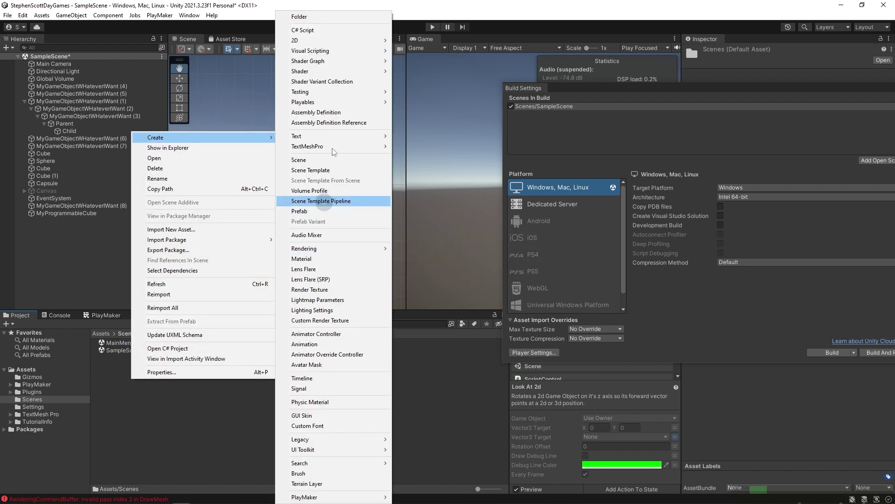
click(324, 160)
text(Level)
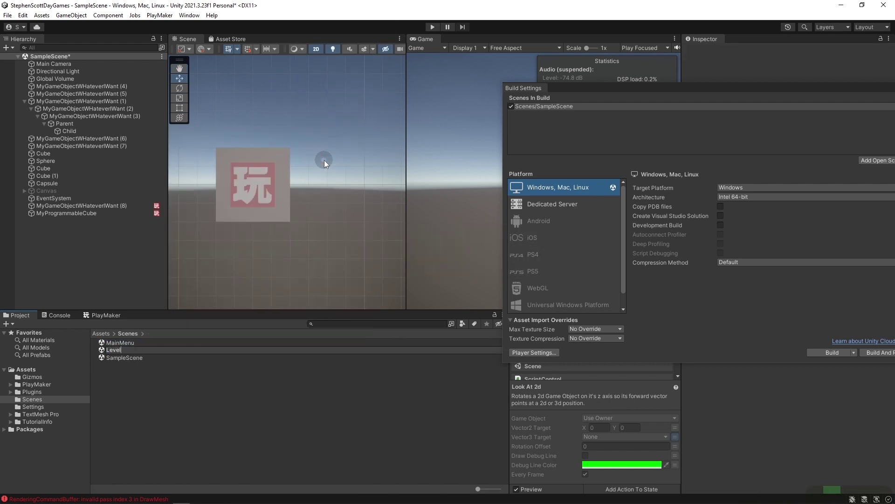
text(1)
key(Return)
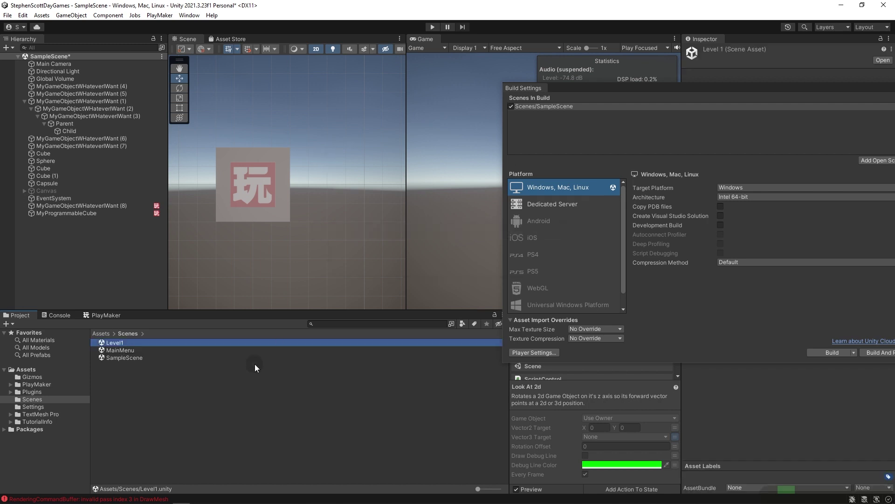
Add a third scene named A1, then save SampleScene with Ctrl+S.
right_click(210, 386)
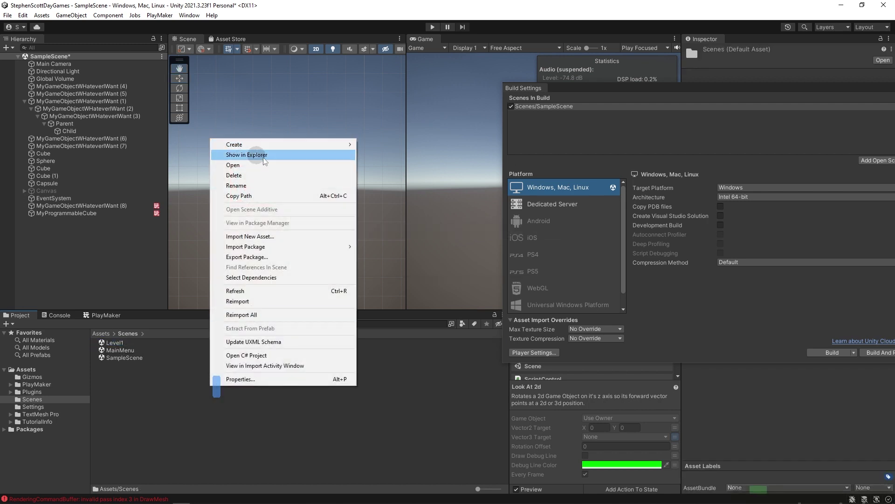
mouse_move(273, 149)
click(394, 170)
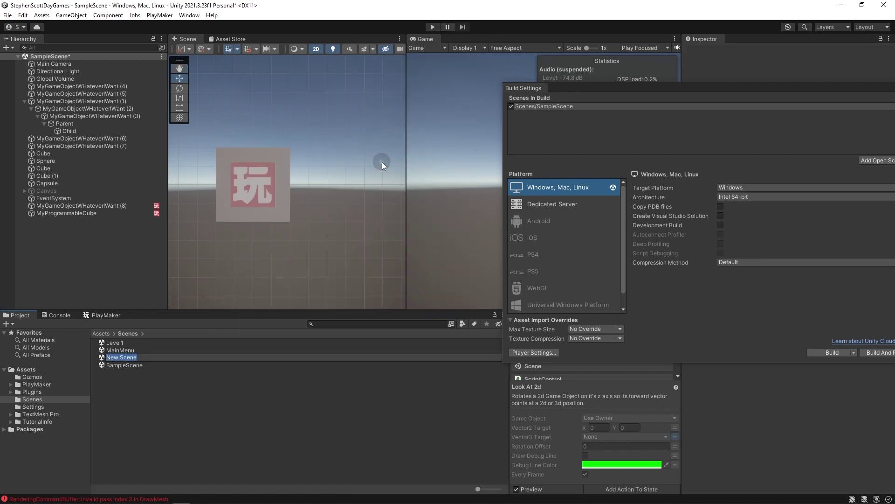
text(A1)
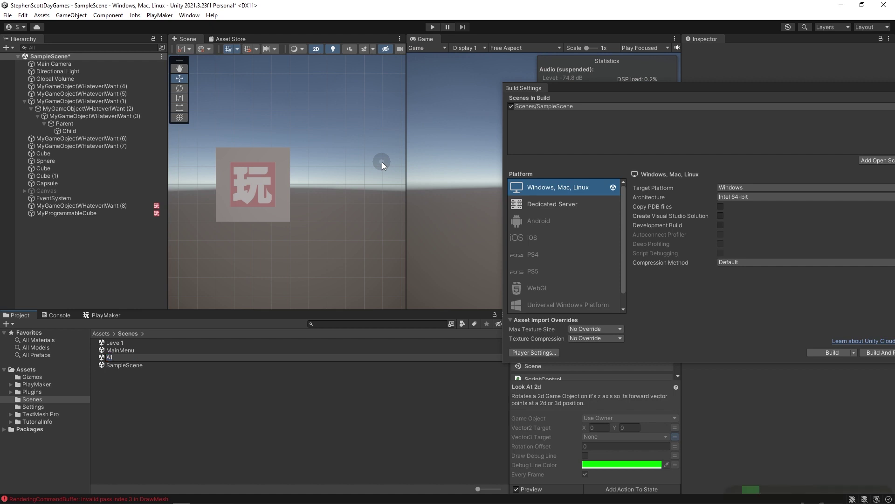
key(BackSpace)
key(BackSpace)
text(Z9)
key(Escape)
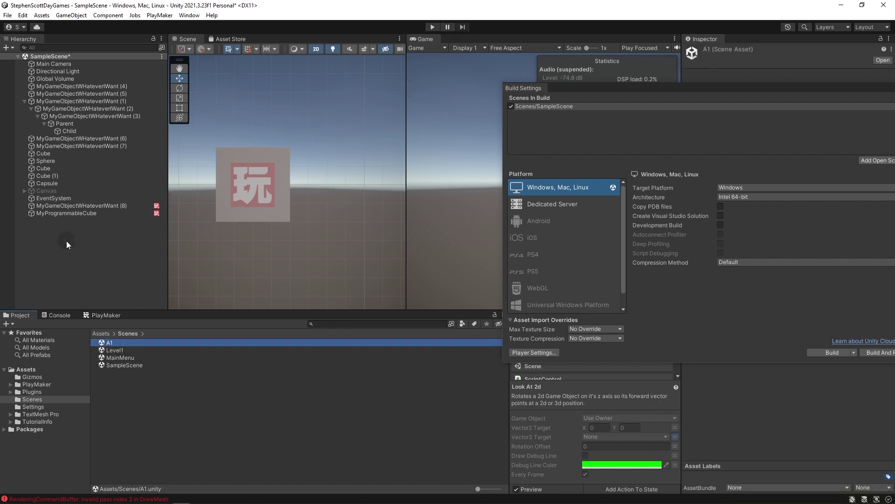
click(293, 233)
key(ctrl+s)
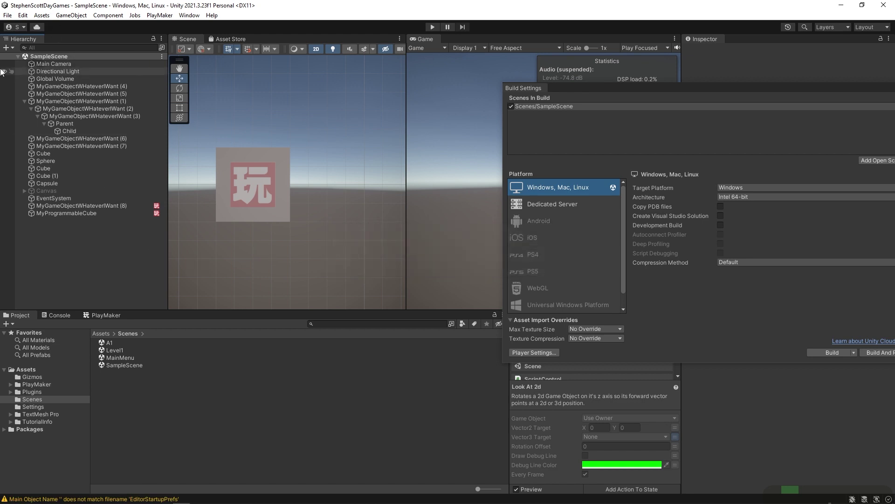
double_click(104, 358)
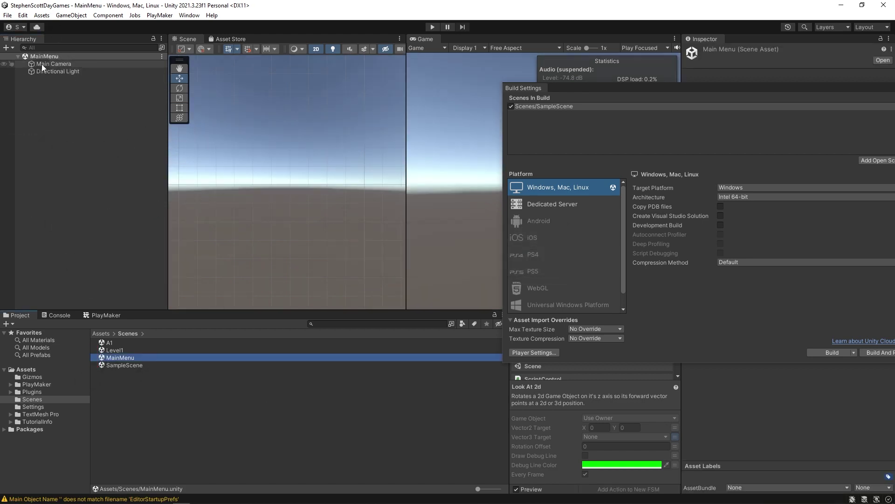
click(43, 65)
drag(44, 71, 46, 65)
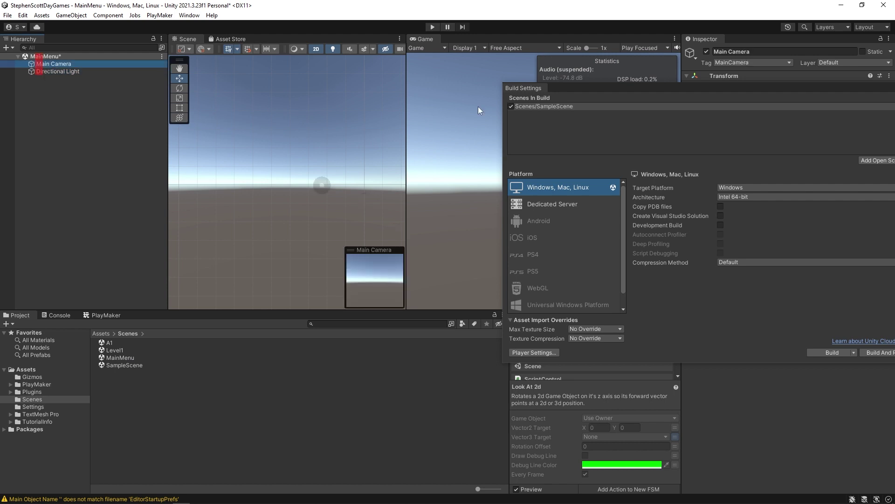
double_click(101, 365)
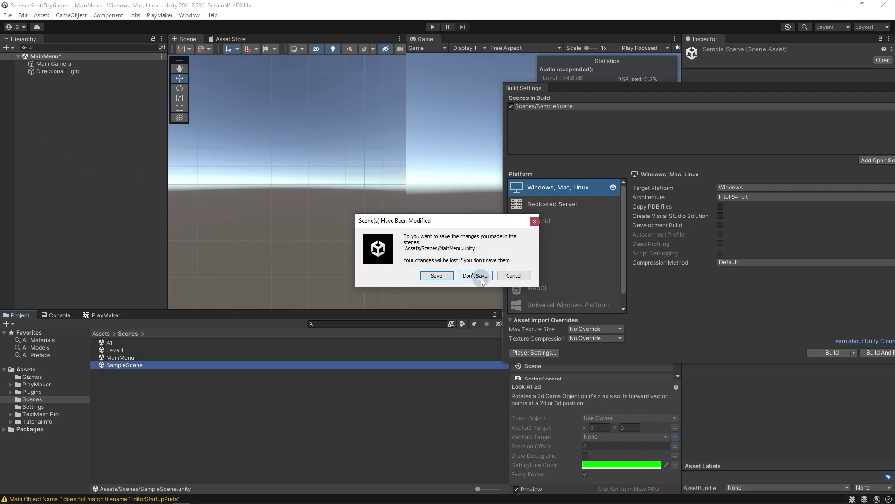
click(475, 275)
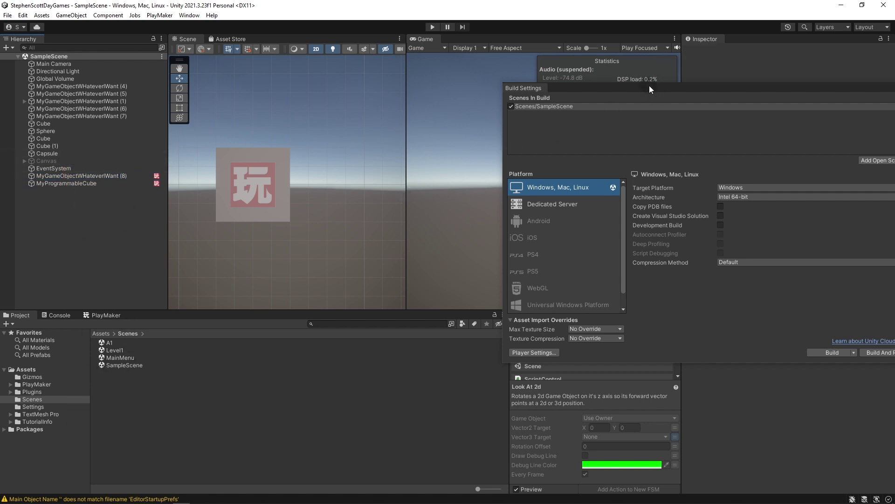
drag(649, 85, 363, 94)
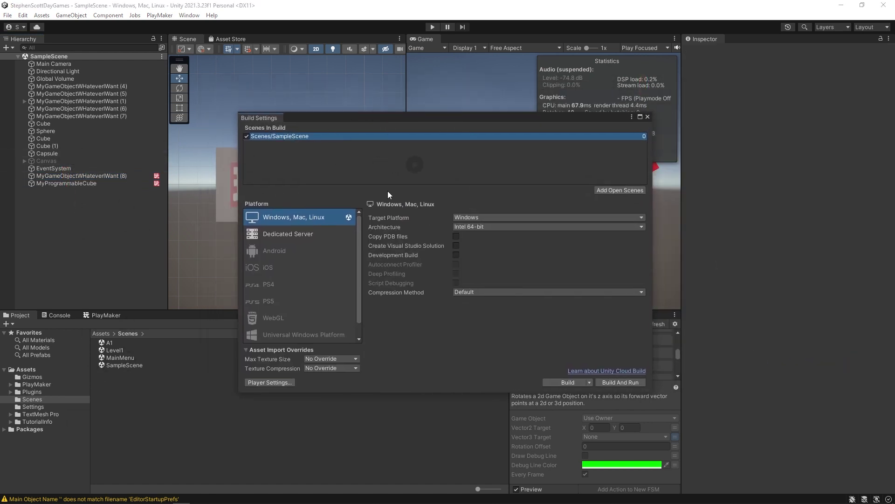
Add MainMenu and Level1 to Scenes In Build, remove SampleScene, and review both entries.
drag(115, 359, 341, 186)
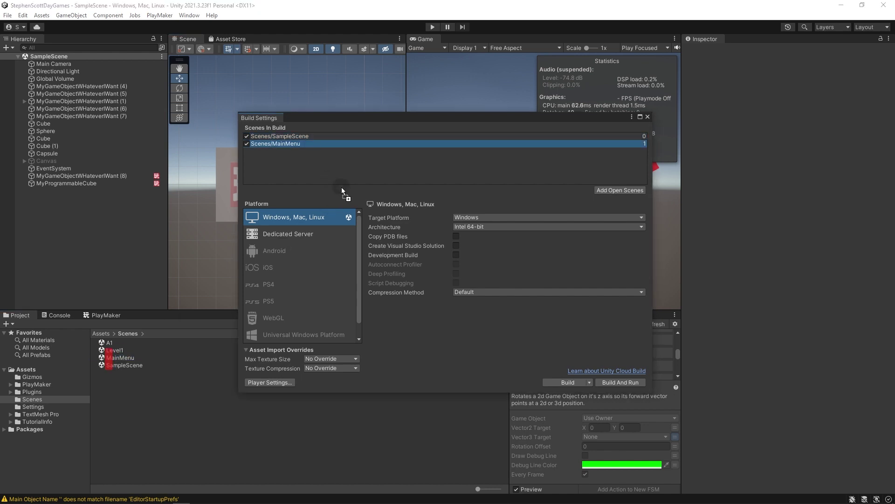
drag(111, 348, 327, 159)
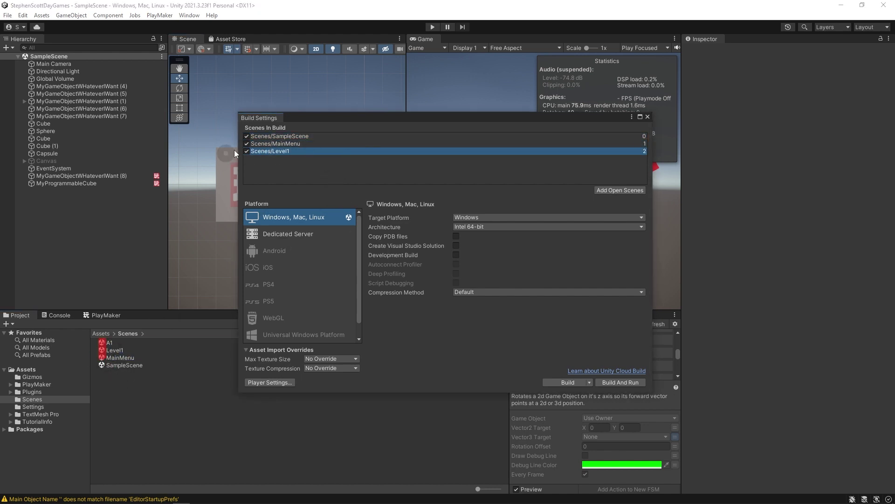
right_click(286, 140)
click(304, 143)
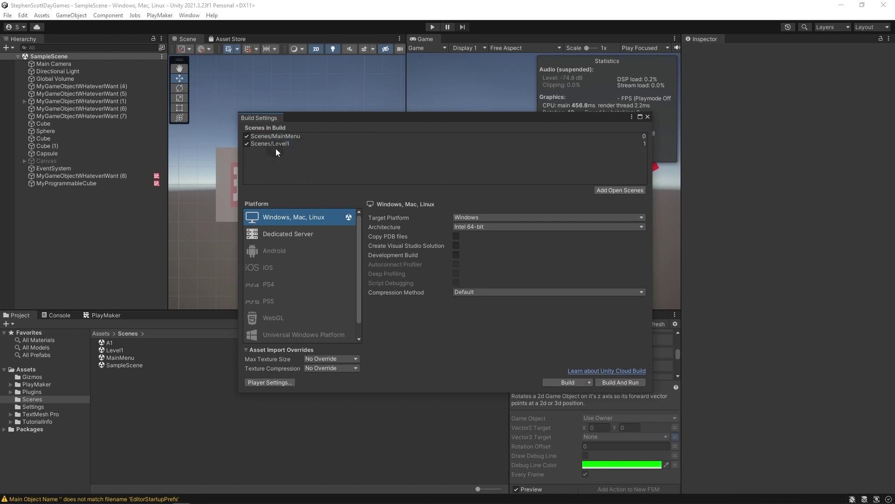
click(278, 137)
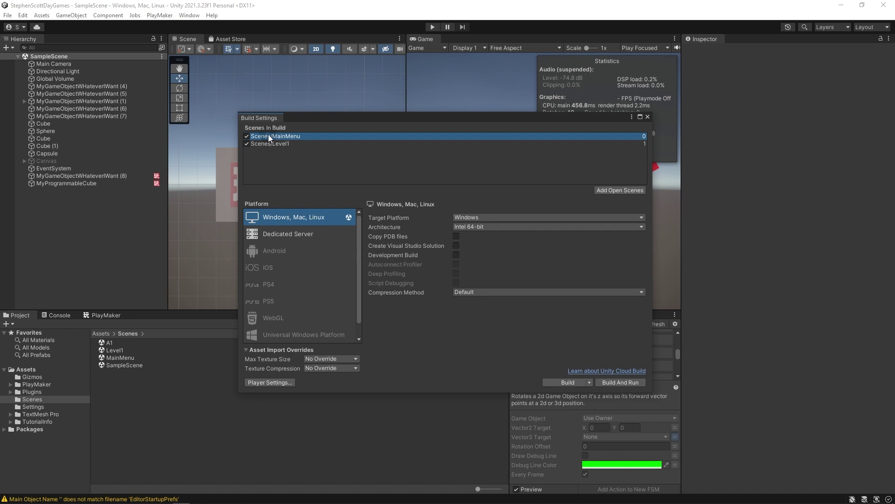
click(278, 144)
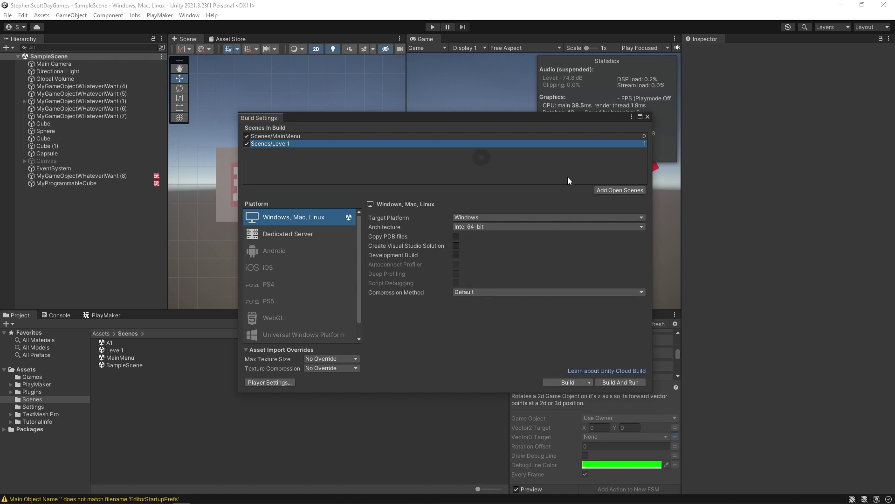
click(550, 160)
scroll(358, 267, down, 1)
click(283, 303)
click(385, 246)
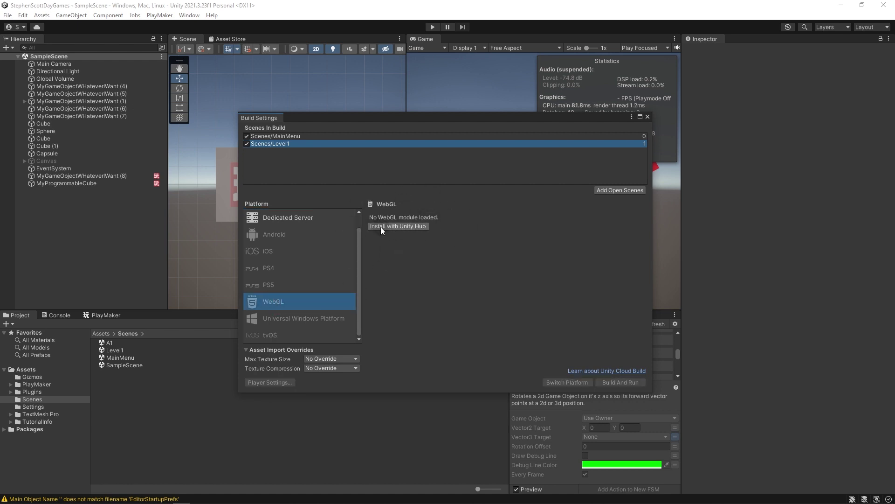
click(405, 206)
drag(359, 307, 289, 199)
click(290, 217)
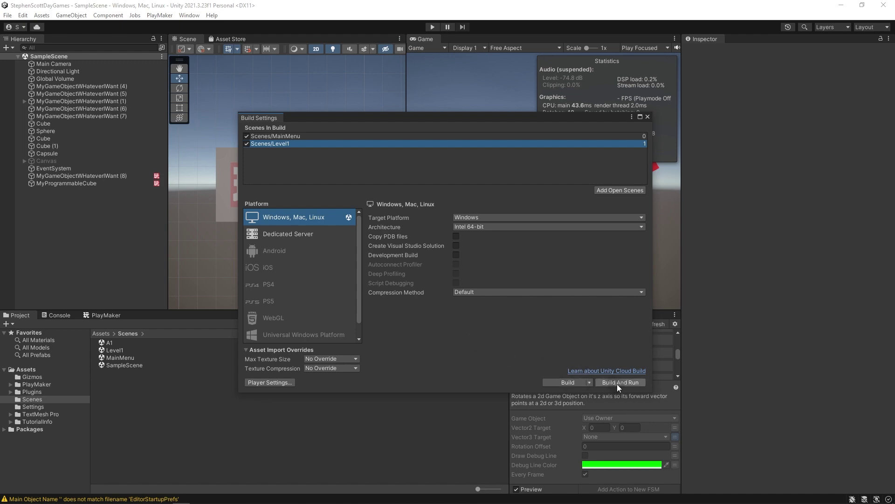
From the Build folder picker, create a GameBuilds folder on the Desktop.
click(565, 384)
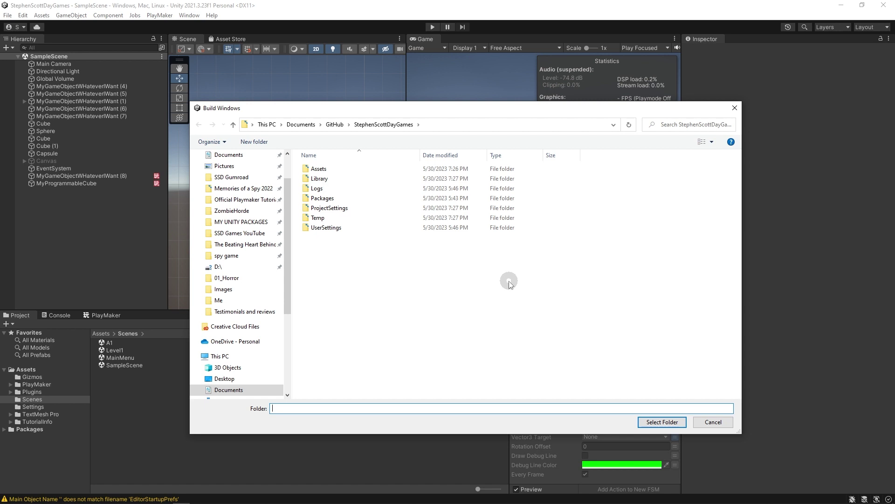
click(216, 378)
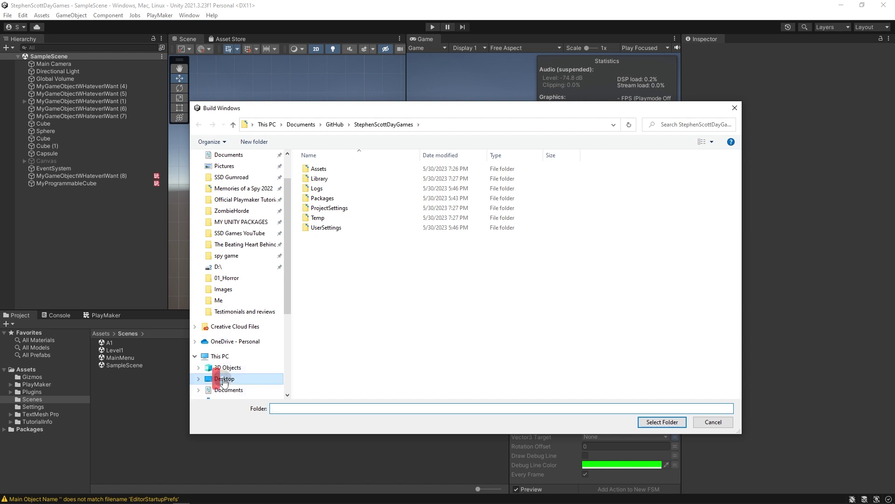
right_click(455, 230)
mouse_move(407, 366)
click(475, 364)
text(GameBuilds)
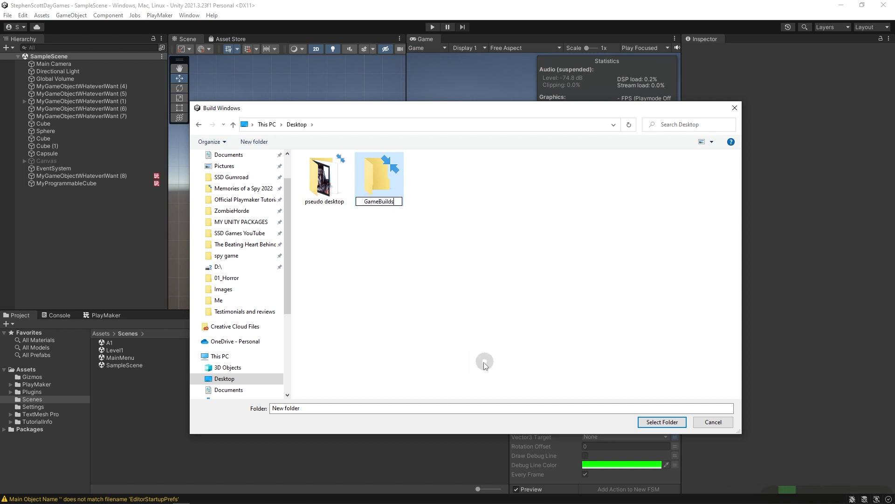
key(Return)
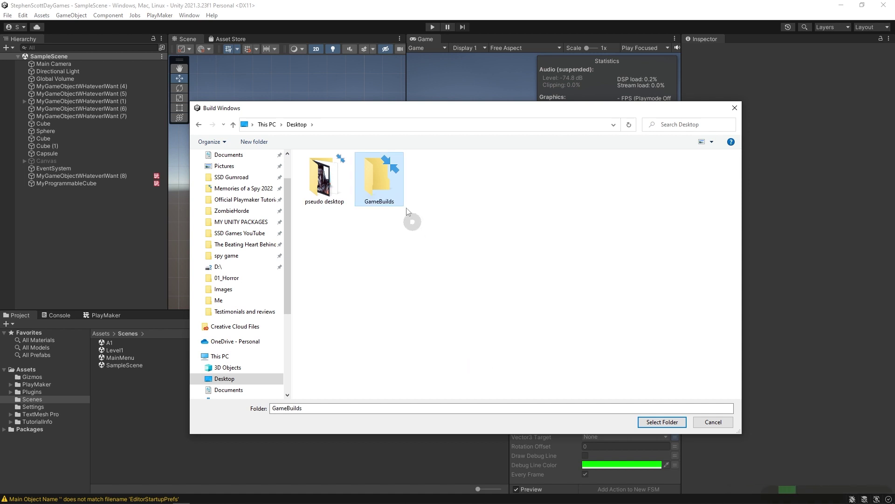
Open GameBuilds, then cancel the build and close Build Settings.
double_click(381, 178)
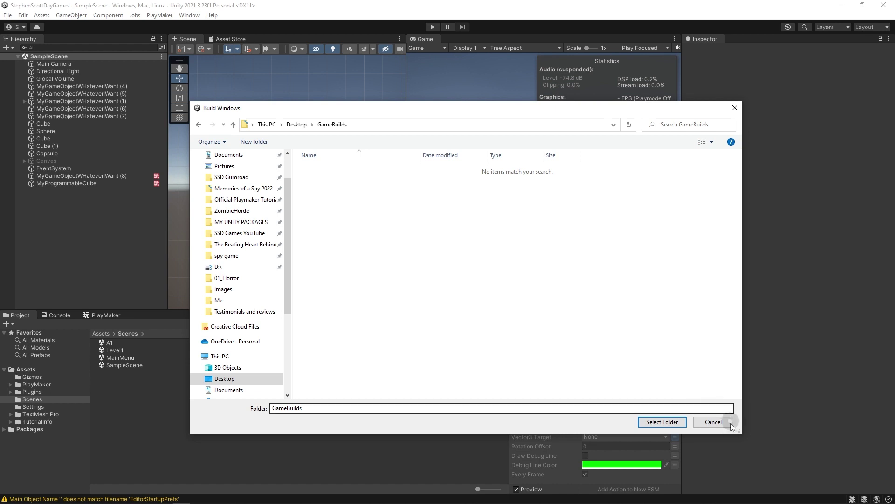
click(715, 422)
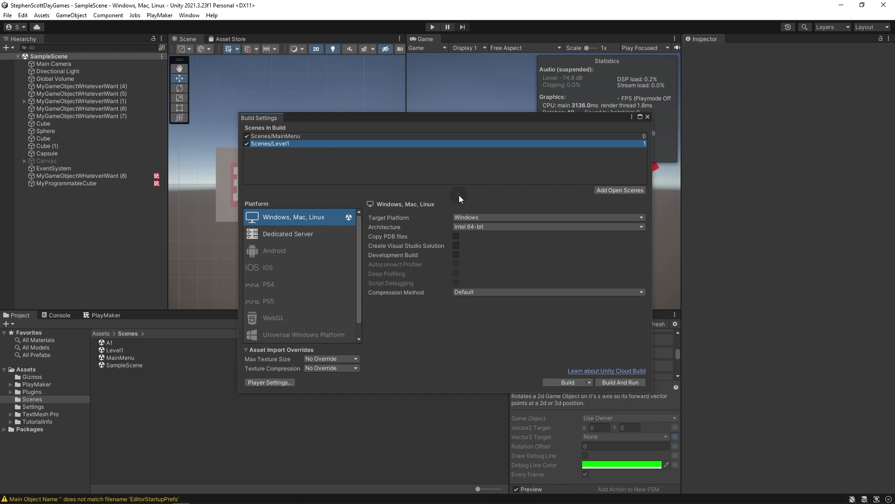
key(Escape)
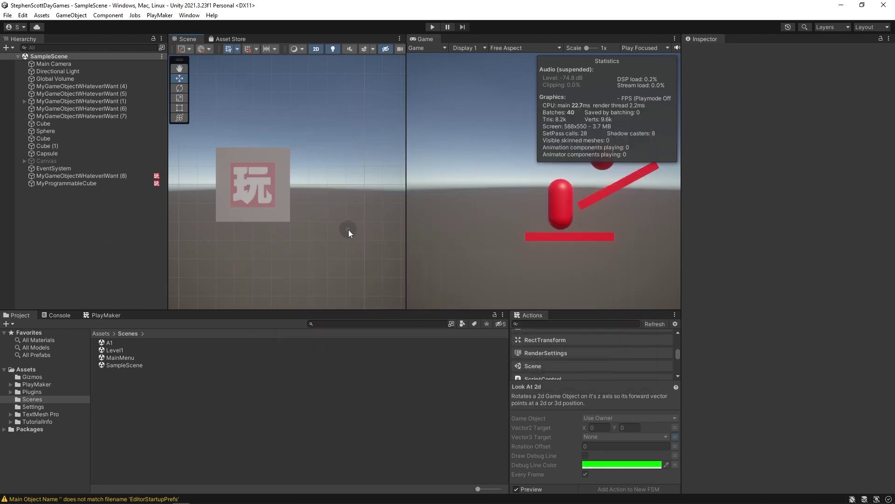